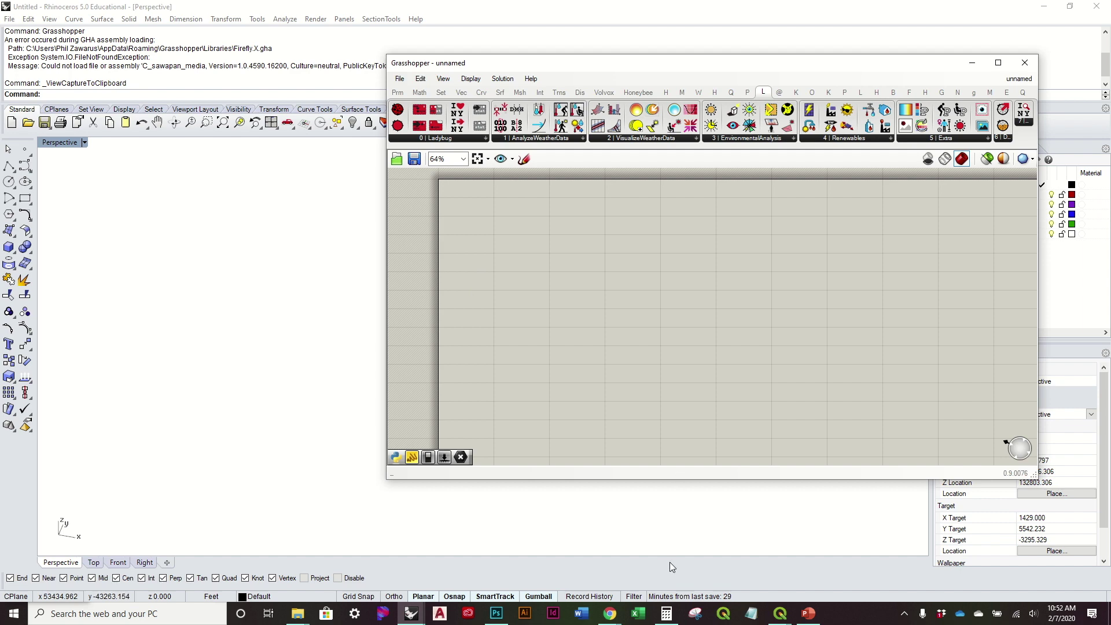
# Step: Switch to Chrome and view the Ladybug Tools page on food4rhino, where the plugin downloads are listed
pyautogui.click(614, 612)
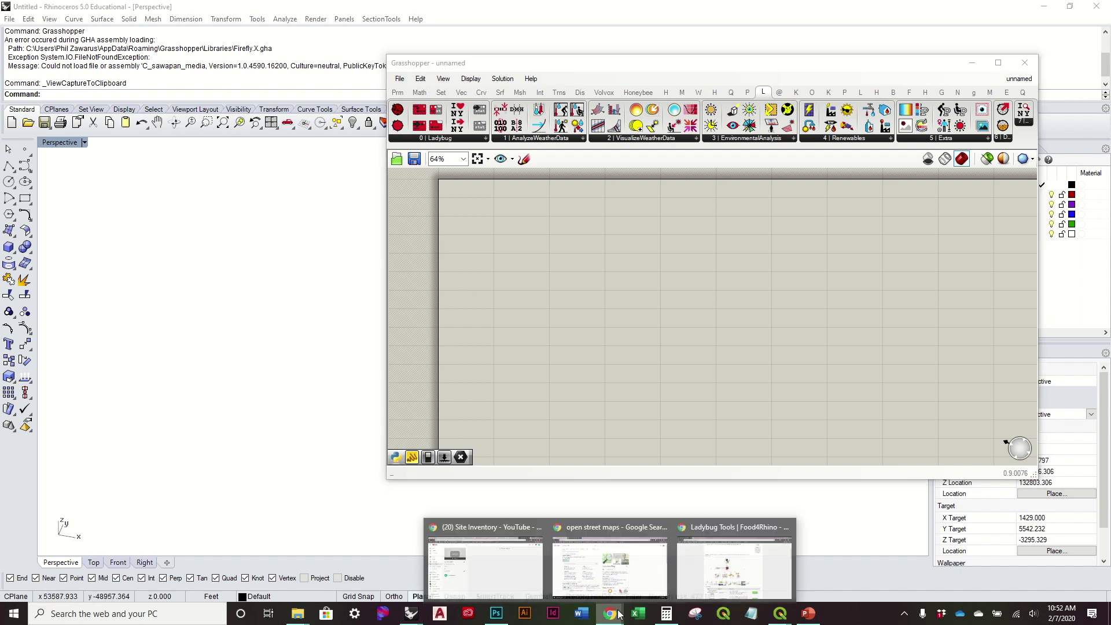
pyautogui.click(726, 576)
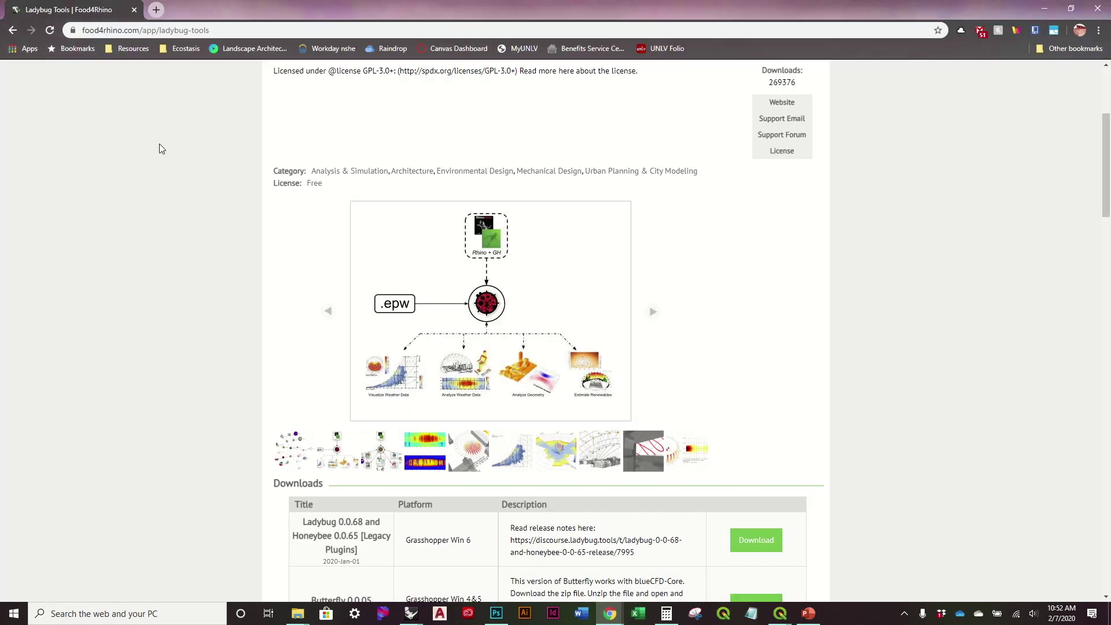
pyautogui.scroll(4, 341, 208)
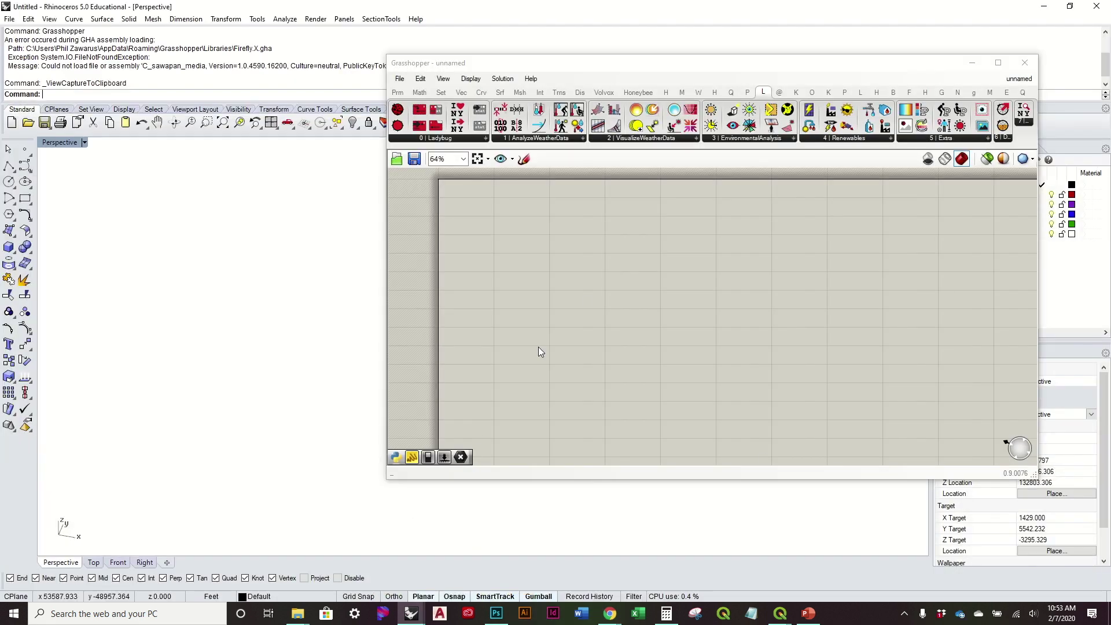
# Step: Return to Grasshopper and place a Ladybug_Ladybug component near the upper-left corner of the empty canvas
pyautogui.click(586, 300)
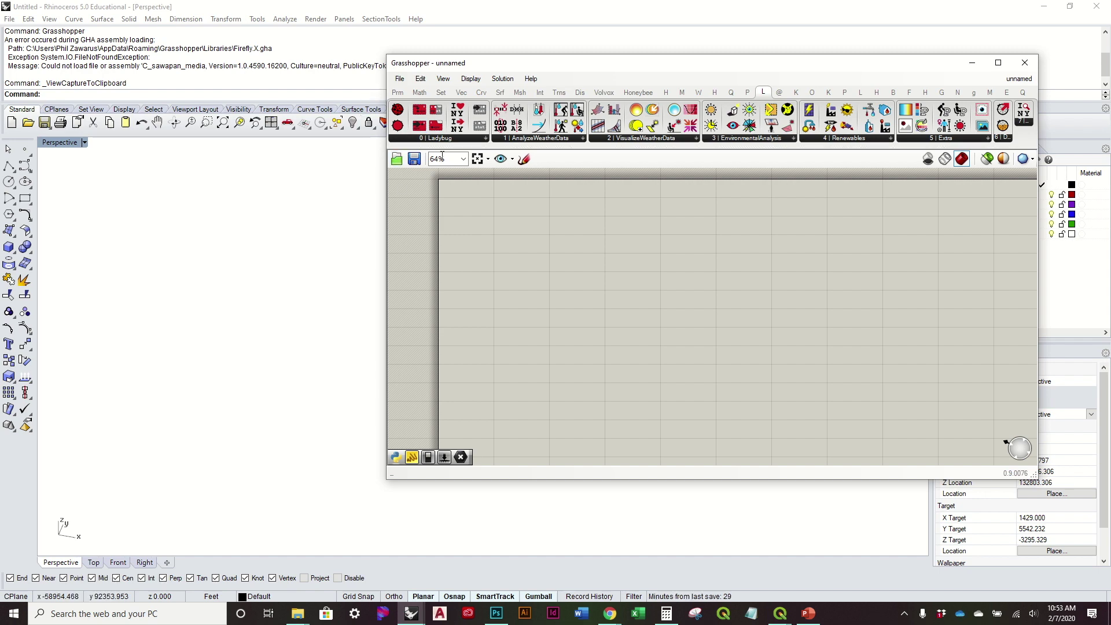
pyautogui.click(425, 139)
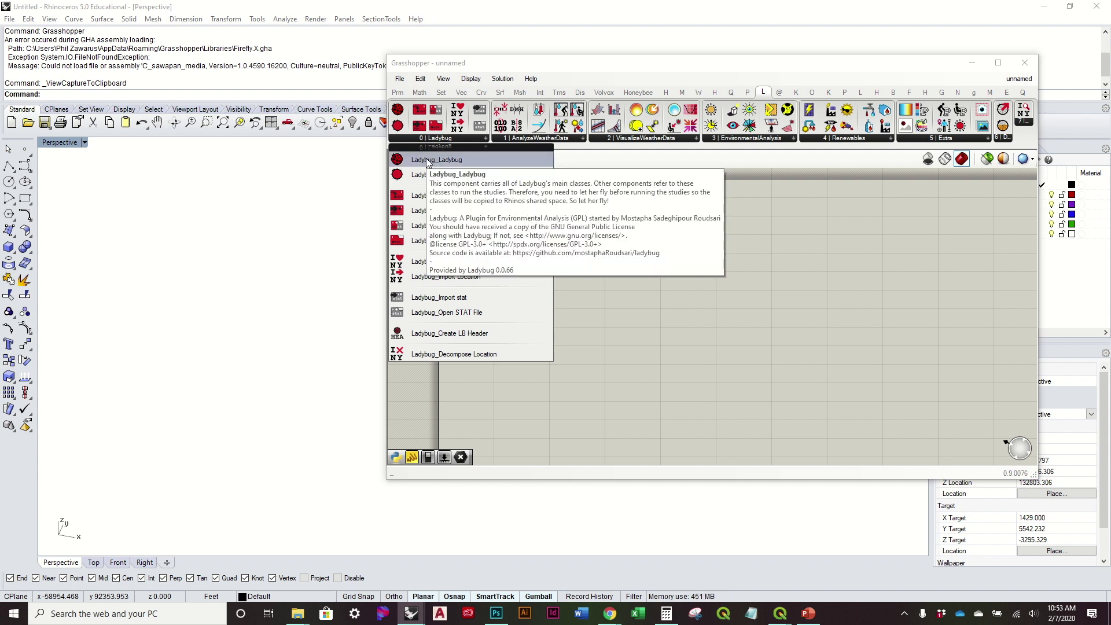
pyautogui.click(427, 161)
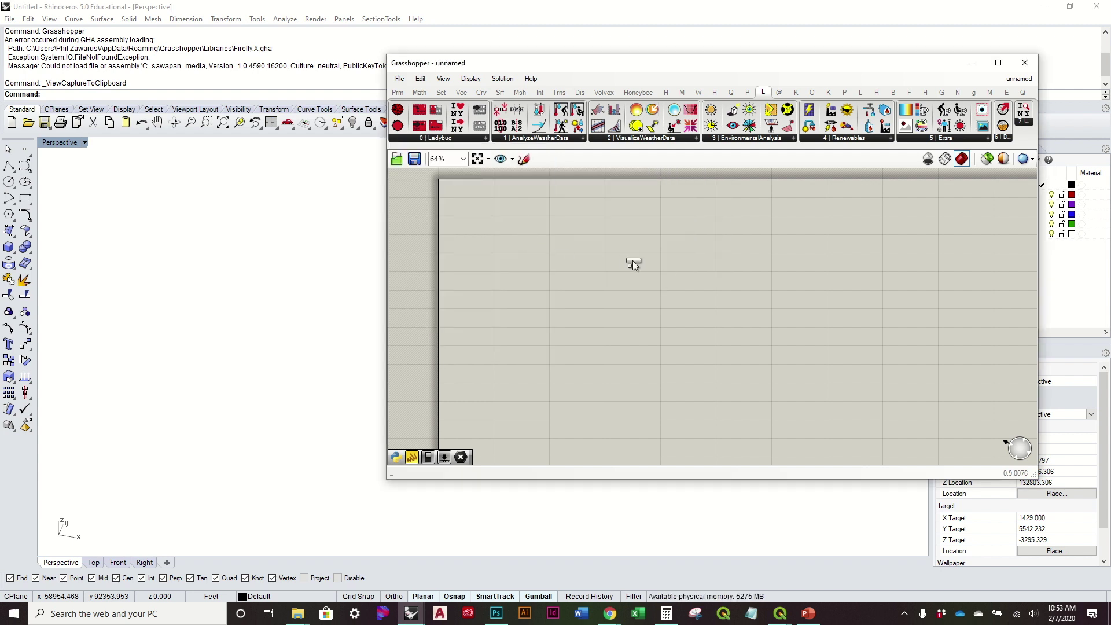
pyautogui.click(632, 263)
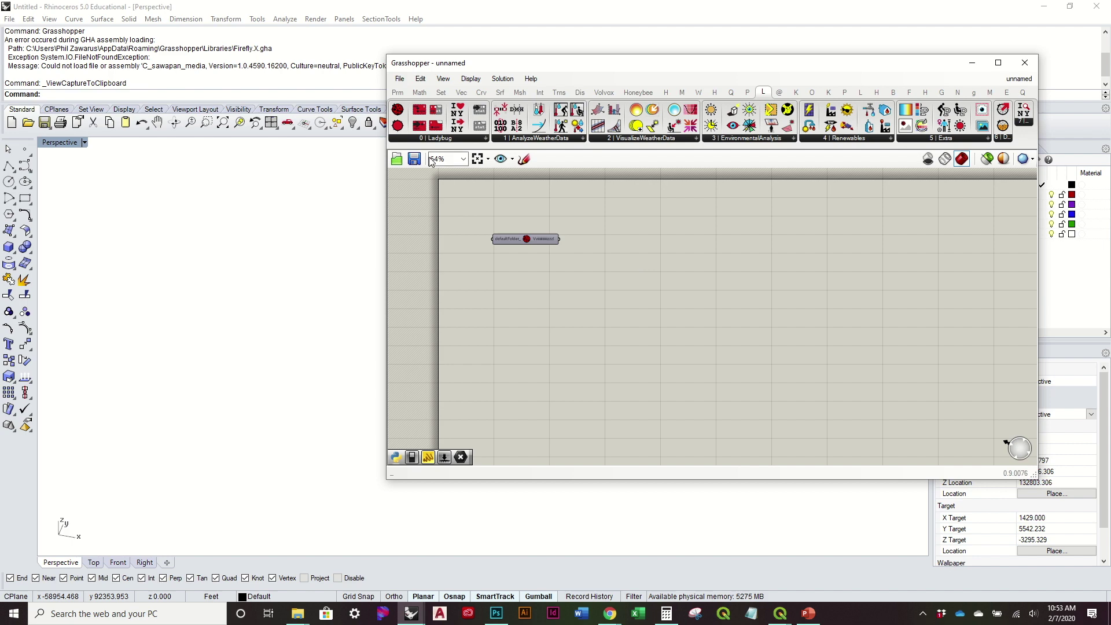
pyautogui.scroll(3, 605, 262)
pyautogui.scroll(-2, 606, 259)
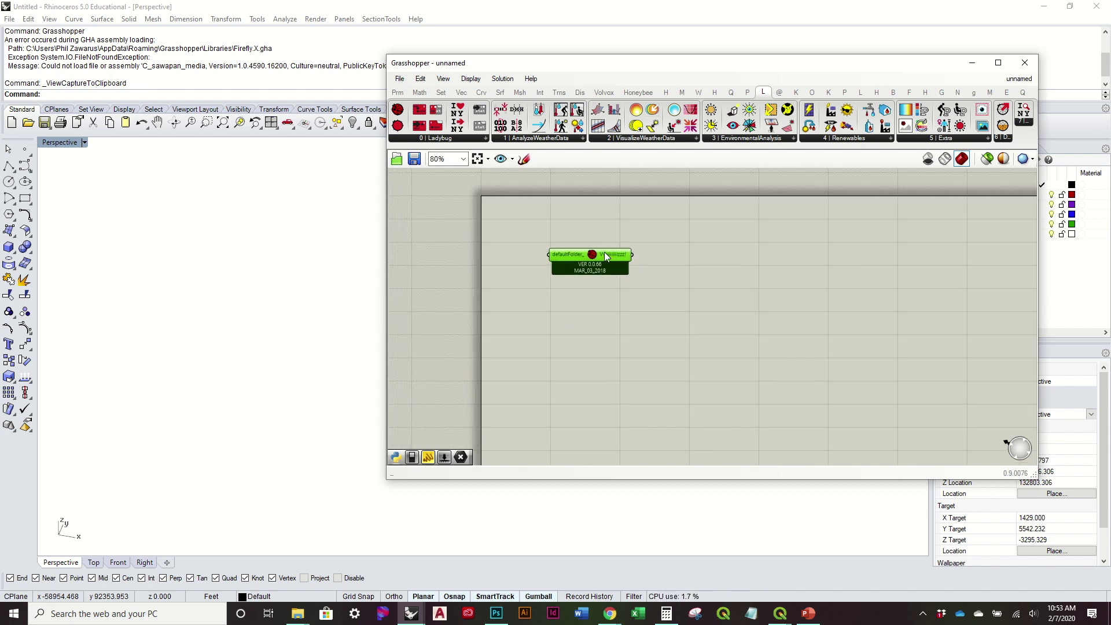
# Step: Place a Ladybug download EPW Weather File component below it and feed its _download input from a Boolean toggle set to True
pyautogui.click(452, 138)
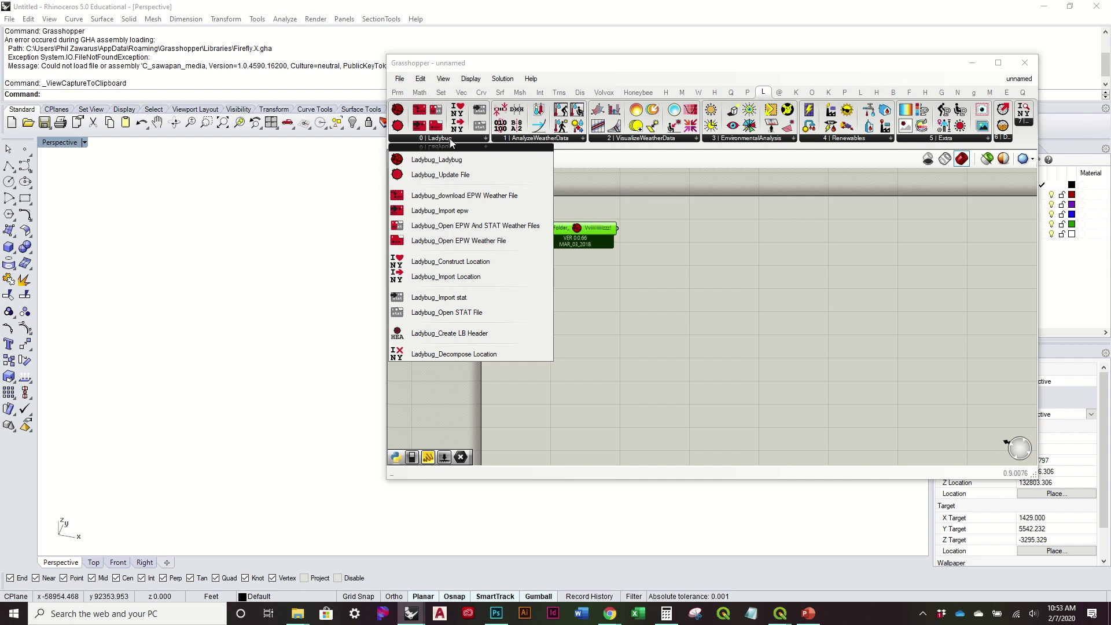
pyautogui.click(457, 196)
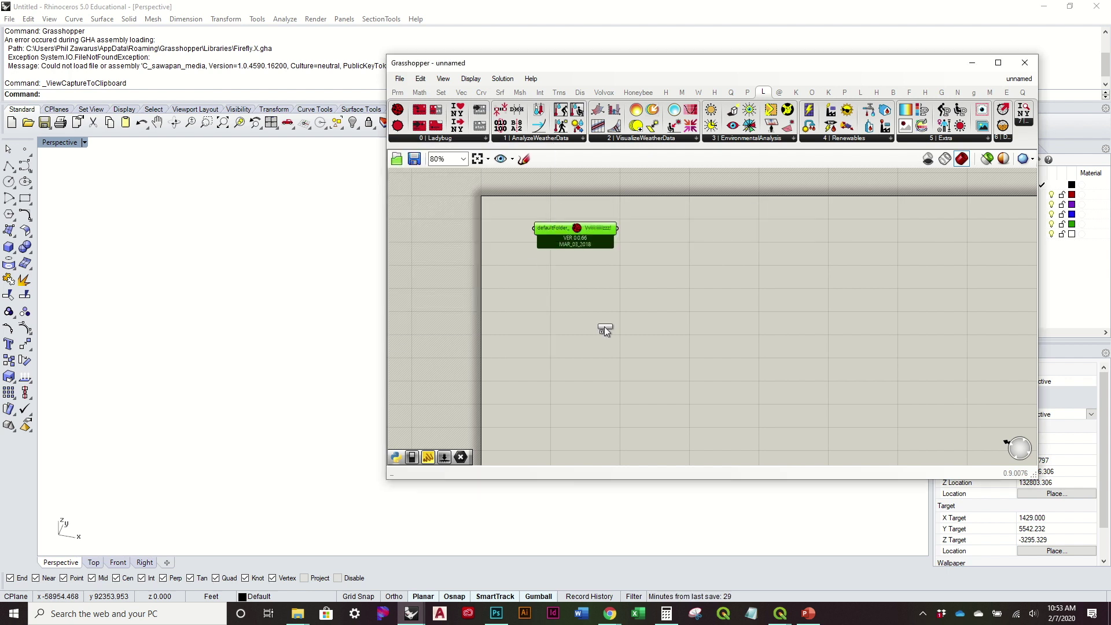
pyautogui.click(568, 324)
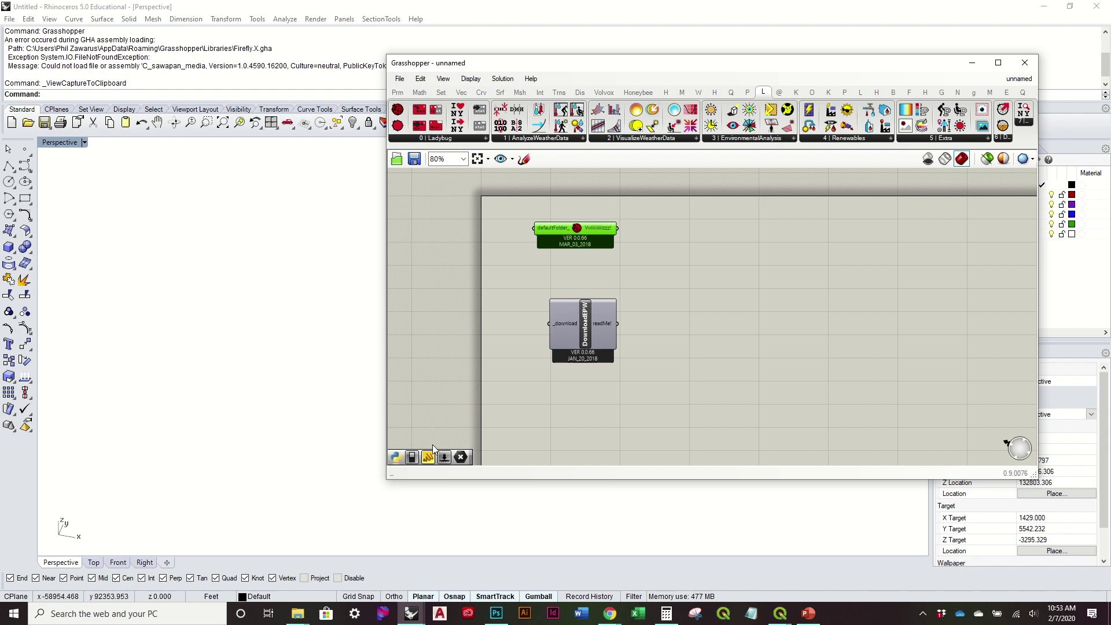
pyautogui.moveTo(419, 457); pyautogui.dragTo(545, 327)
pyautogui.doubleClick(509, 323)
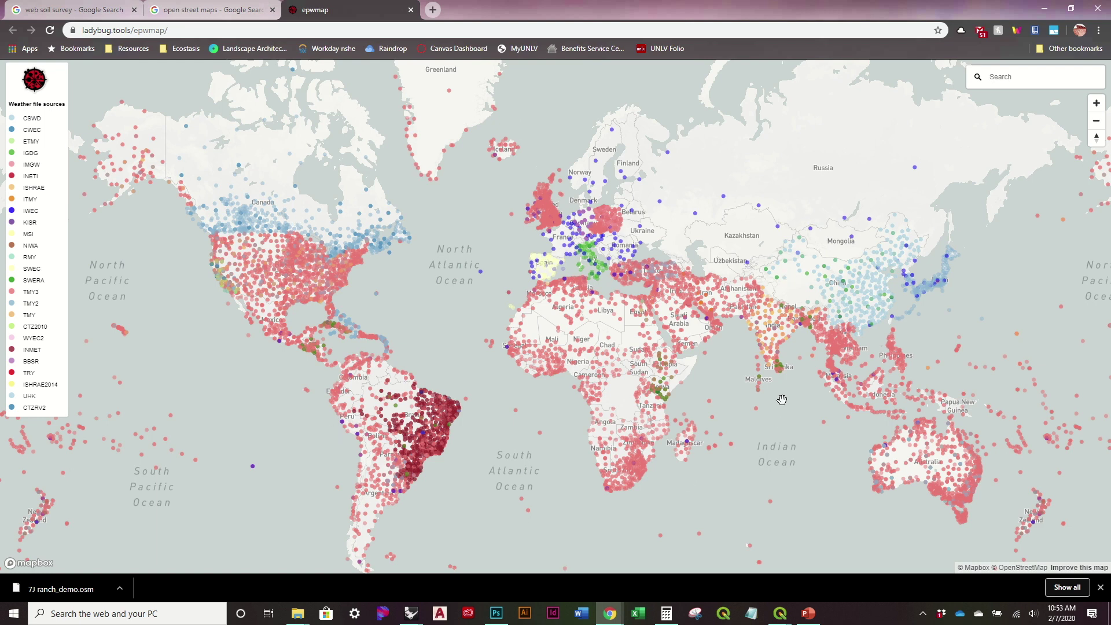
# Step: On the EPW map, select the Mercury-Desert Rock AP-SURFRAD TMY3 station northwest of Las Vegas and copy its weather file link
pyautogui.scroll(3, 181, 276)
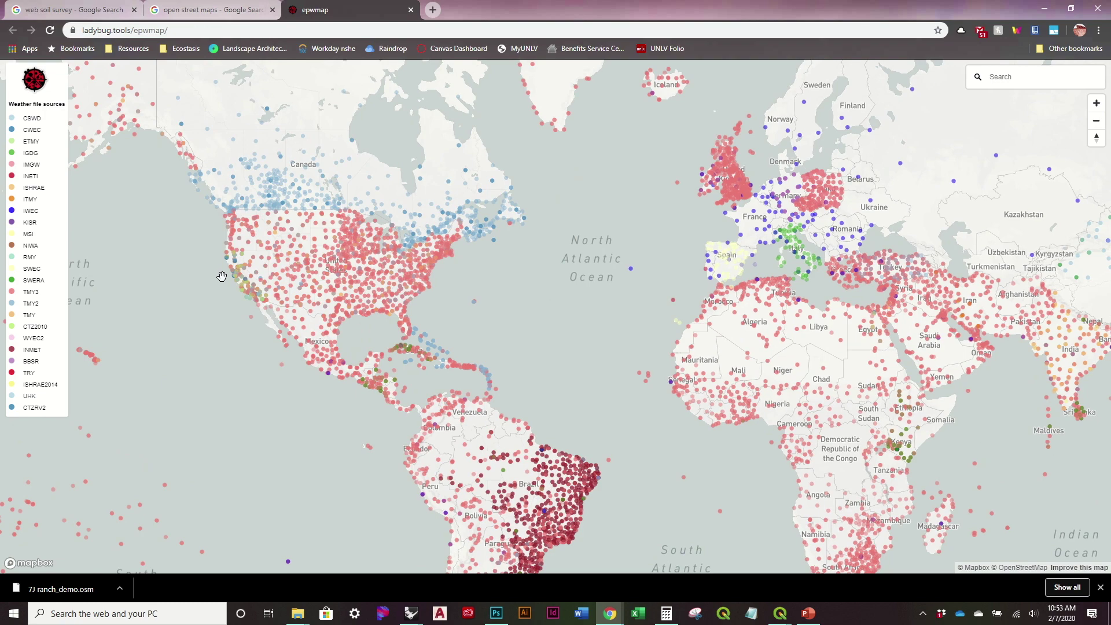
pyautogui.scroll(2, 243, 272)
pyautogui.scroll(2, 250, 278)
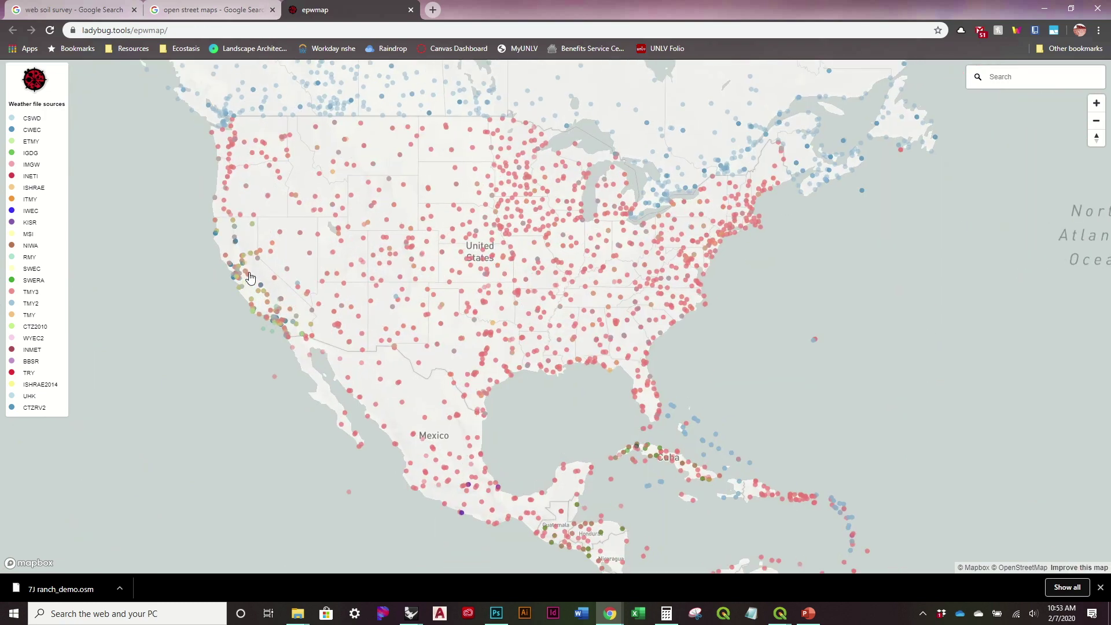
pyautogui.scroll(1, 250, 278)
pyautogui.scroll(1, 250, 278)
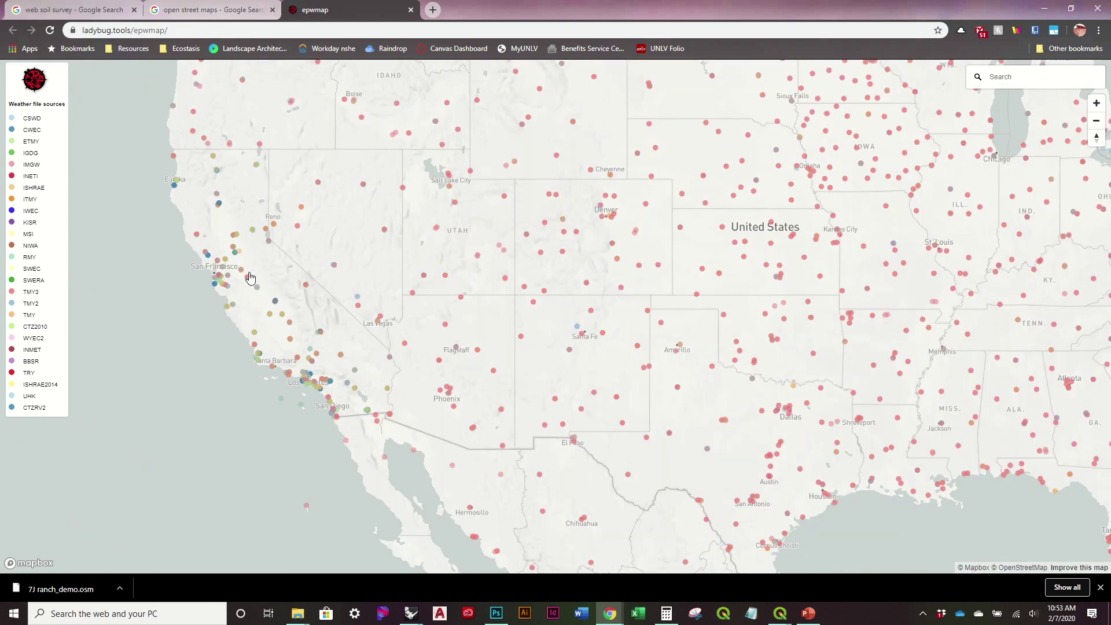
pyautogui.scroll(1, 279, 296)
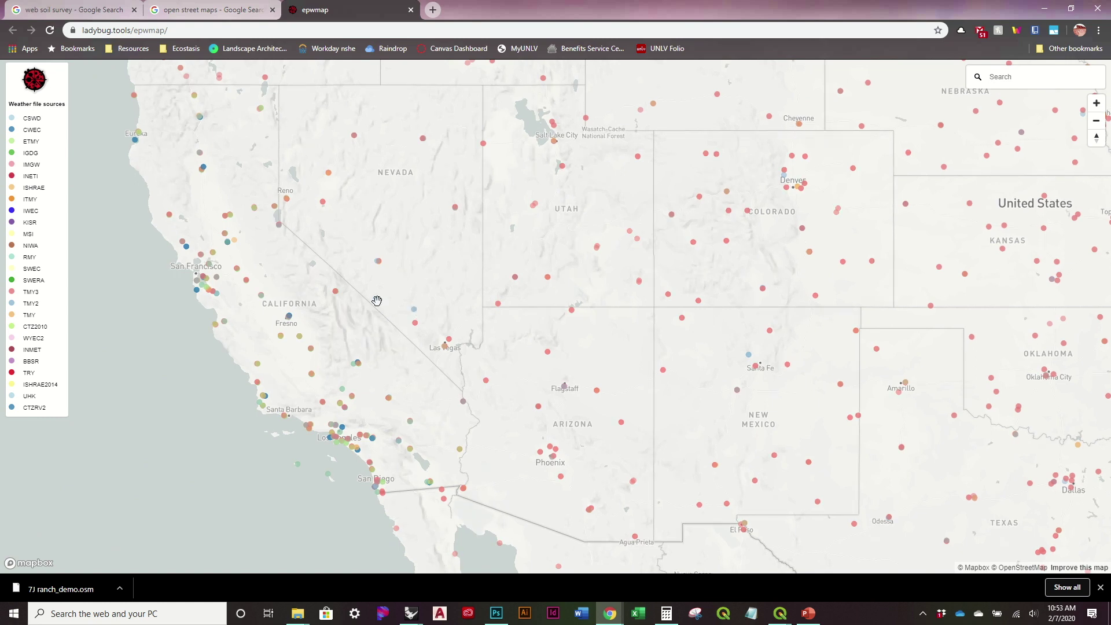
pyautogui.scroll(1, 376, 301)
pyautogui.scroll(1, 389, 300)
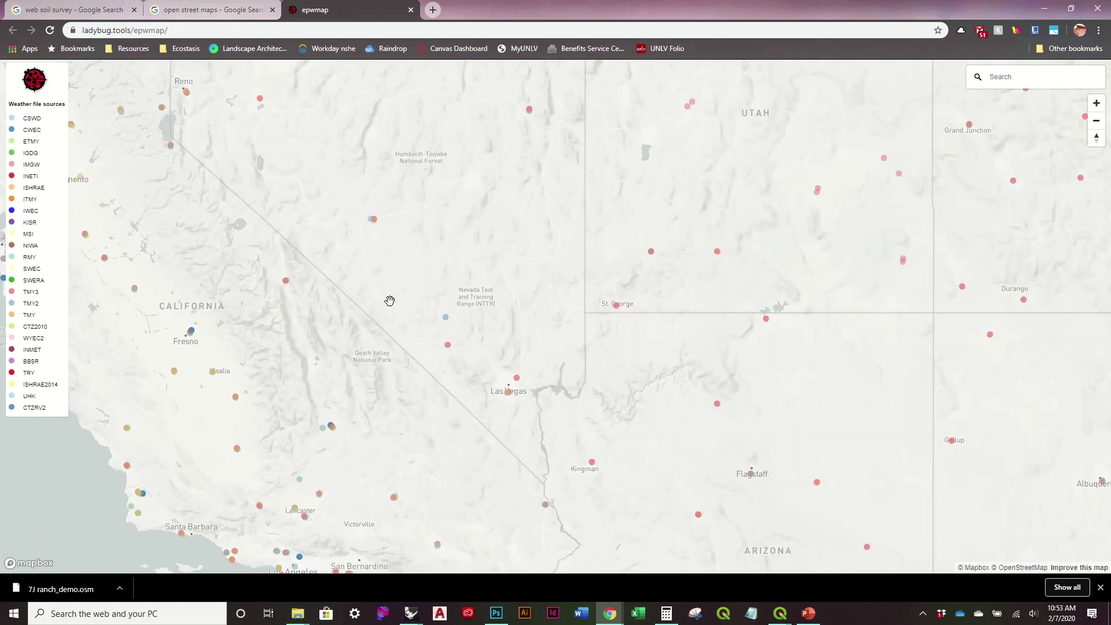
pyautogui.scroll(1, 390, 300)
pyautogui.scroll(1, 389, 300)
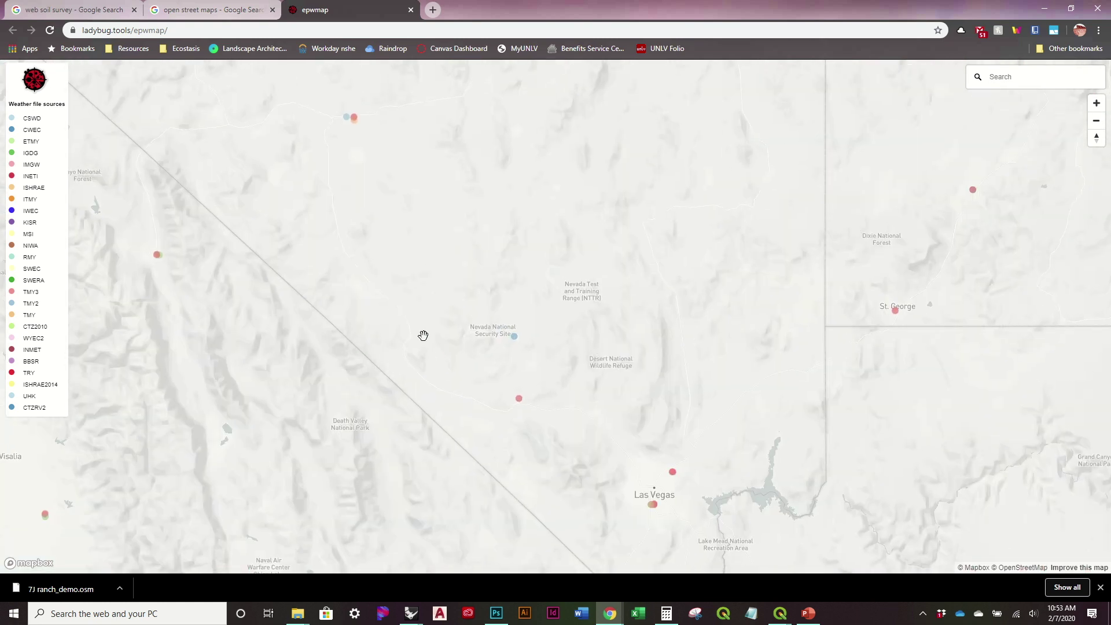
pyautogui.scroll(1, 466, 372)
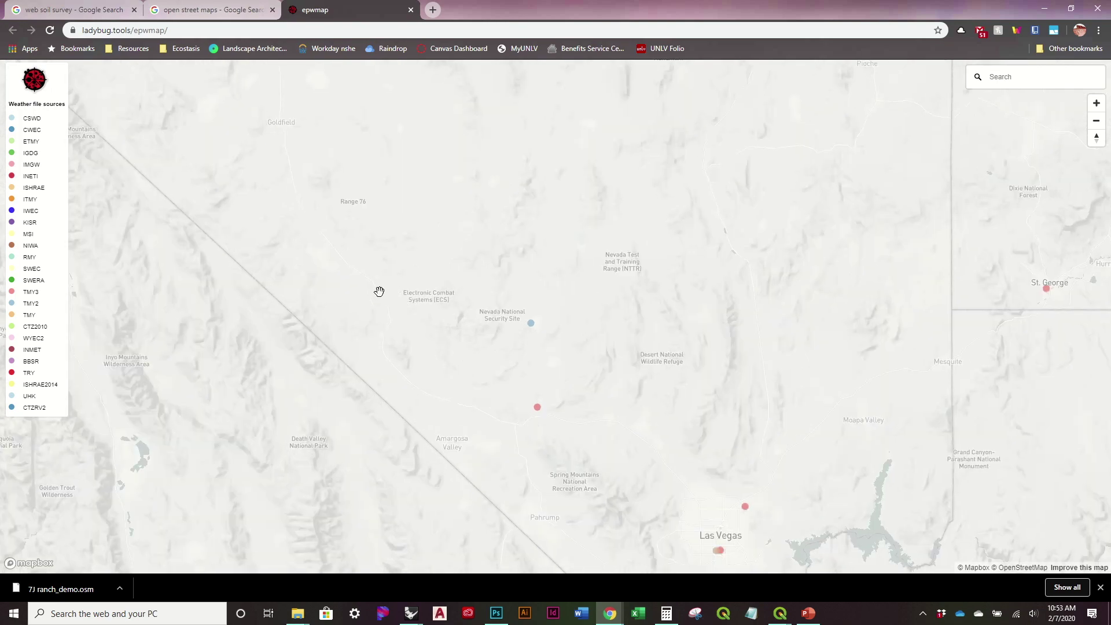
pyautogui.scroll(1, 453, 360)
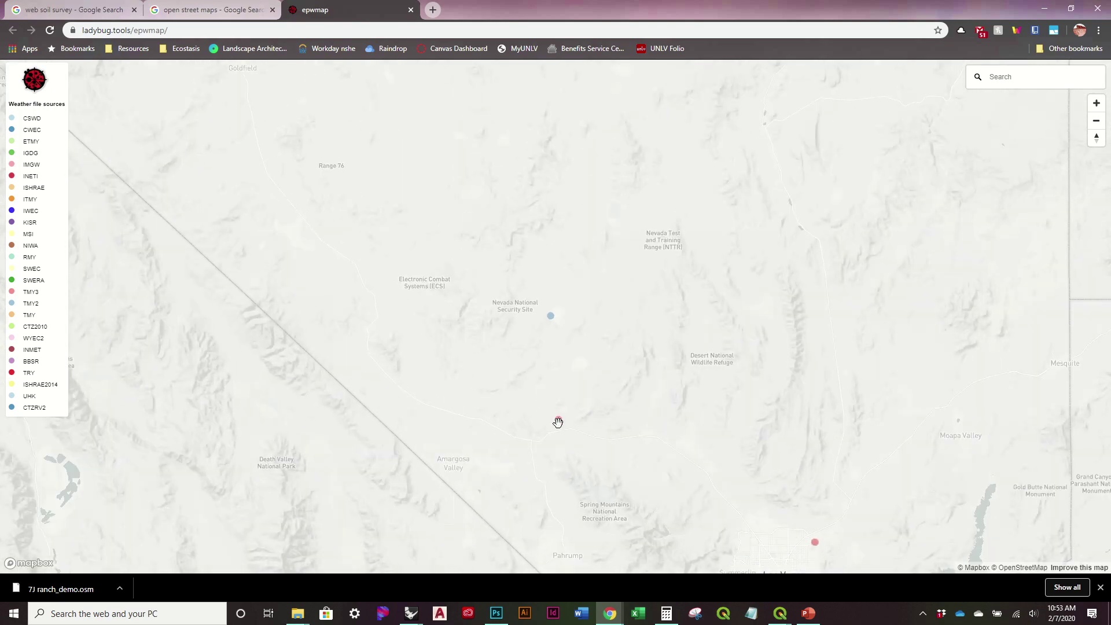
pyautogui.click(559, 421)
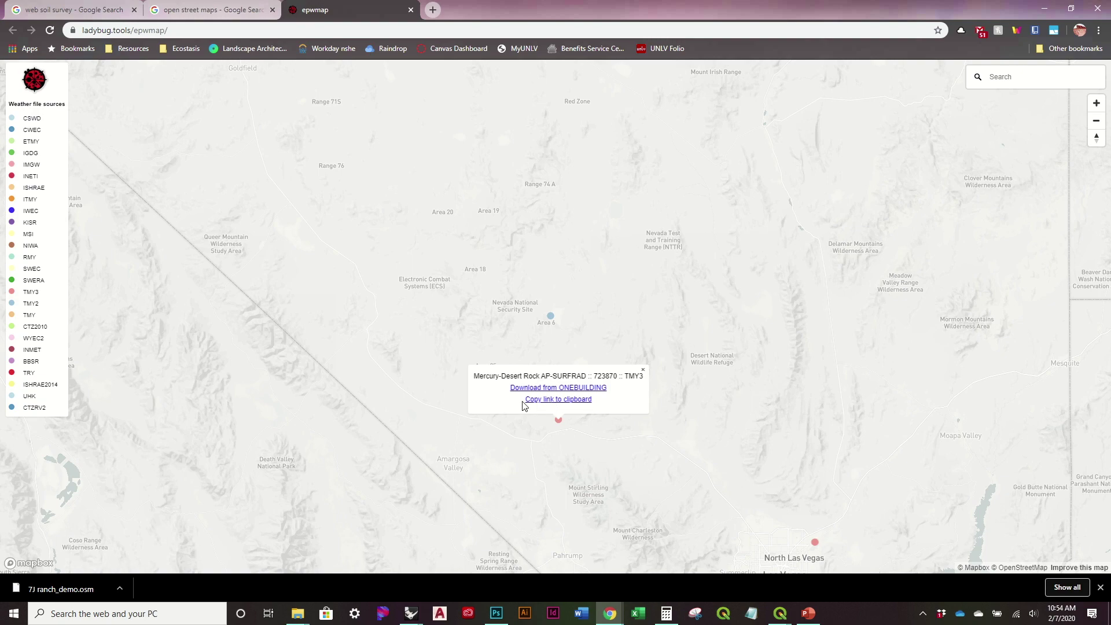
# Step: Switch back to the untitled Rhino window and place an Open EPW And STAT Weather Files component below DownloadEPW in Grasshopper
pyautogui.moveTo(411, 615)
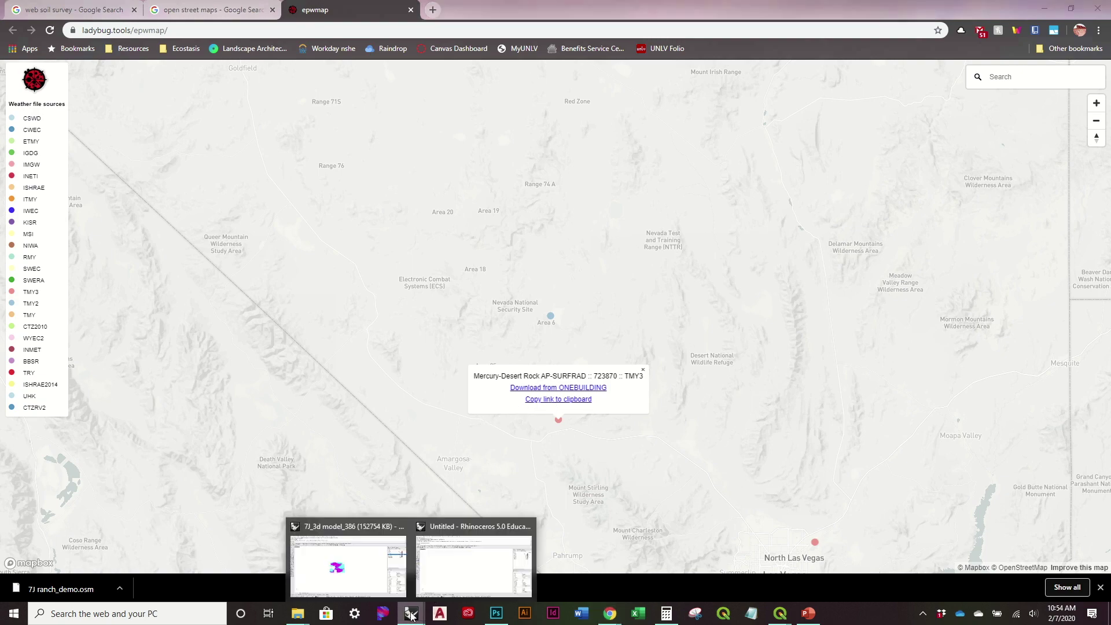
pyautogui.click(440, 573)
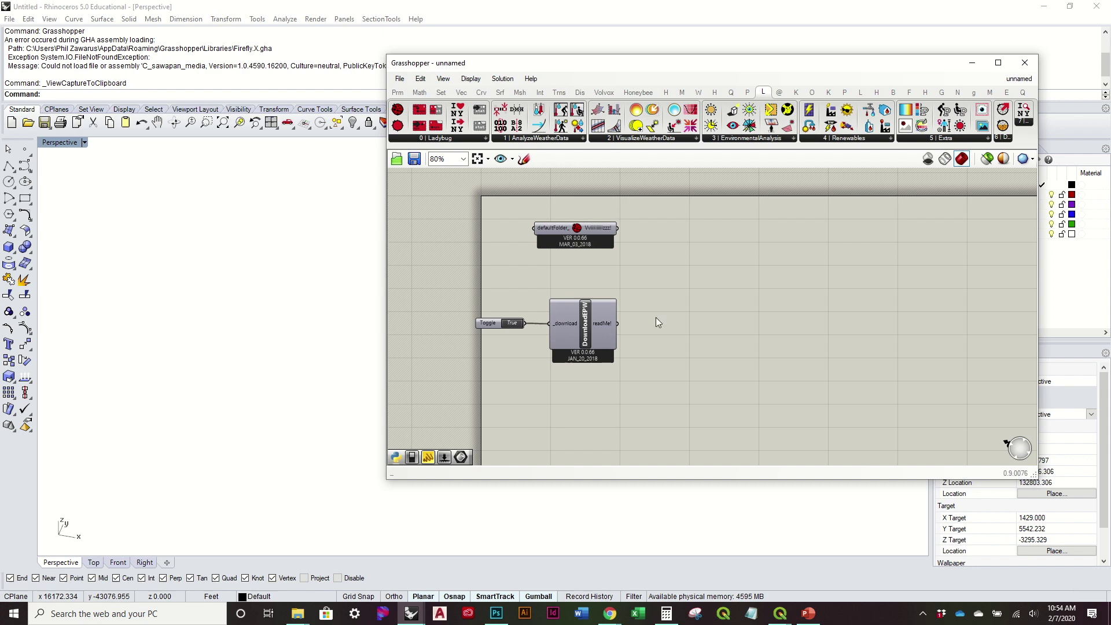
pyautogui.click(439, 138)
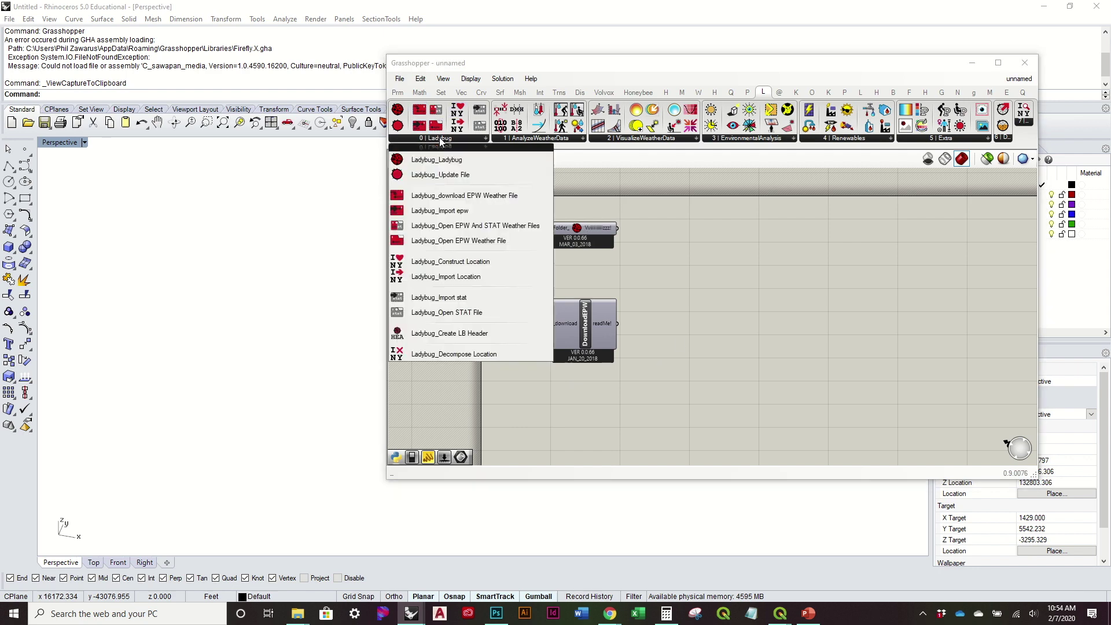
pyautogui.click(487, 225)
pyautogui.click(598, 426)
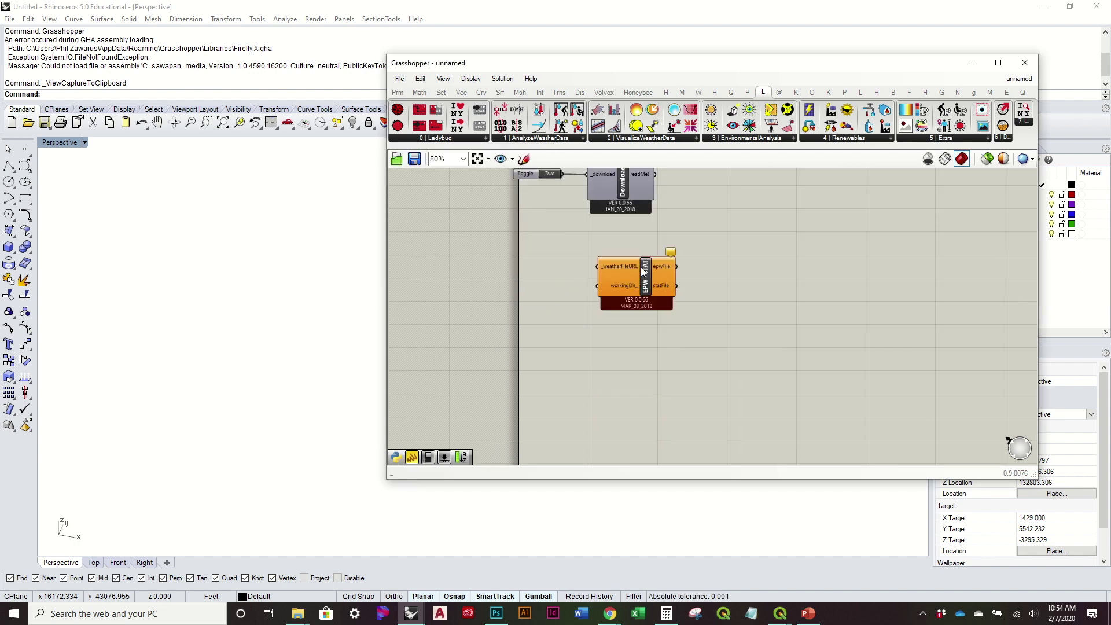
pyautogui.scroll(2, 643, 296)
pyautogui.moveTo(617, 266); pyautogui.dragTo(687, 291)
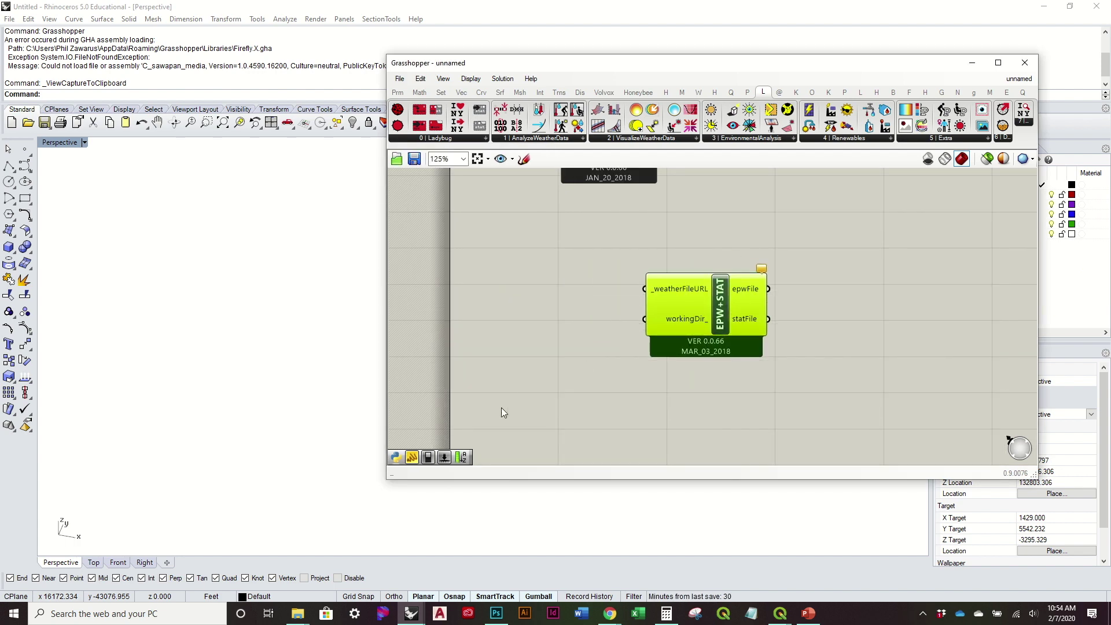
# Step: Add a panel containing the copied weather file URL, wired to the _weatherFileURL input, and arrange it beside the EPW+STAT component
pyautogui.moveTo(418, 456); pyautogui.dragTo(541, 283)
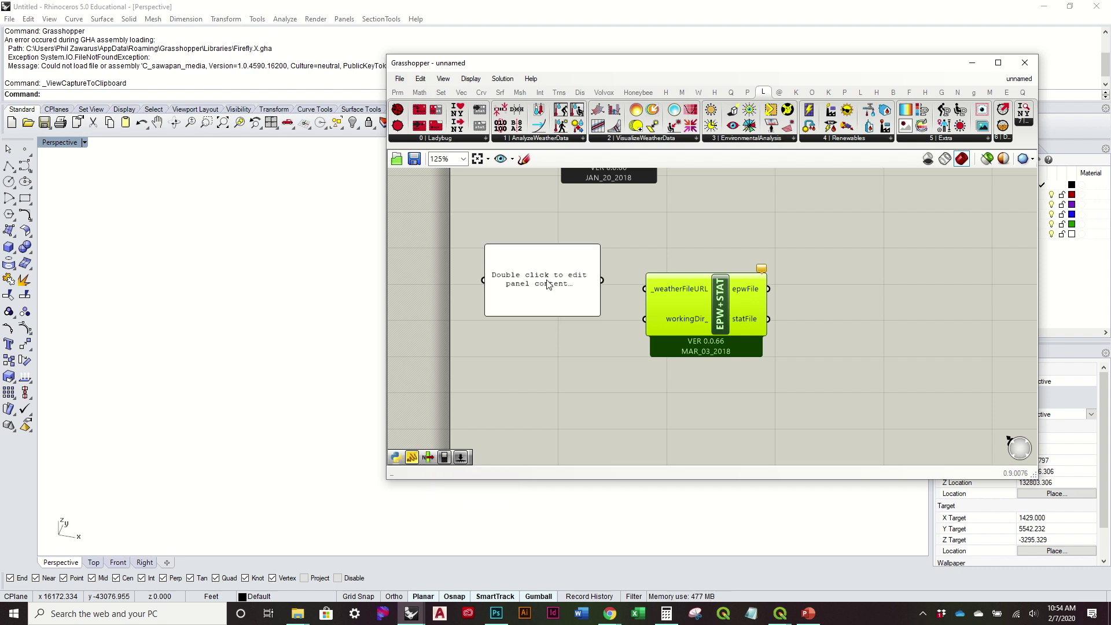
pyautogui.doubleClick(538, 283)
pyautogui.rightClick(536, 282)
pyautogui.click(509, 328)
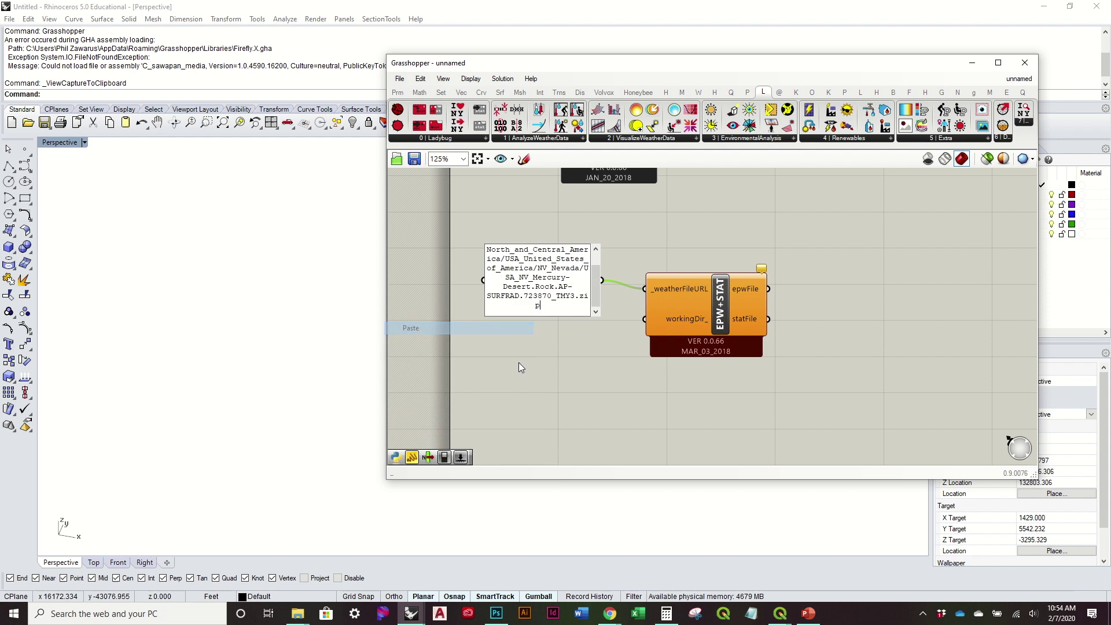
pyautogui.click(579, 394)
pyautogui.scroll(-3, 579, 394)
pyautogui.click(554, 336)
pyautogui.moveTo(671, 332); pyautogui.dragTo(651, 338)
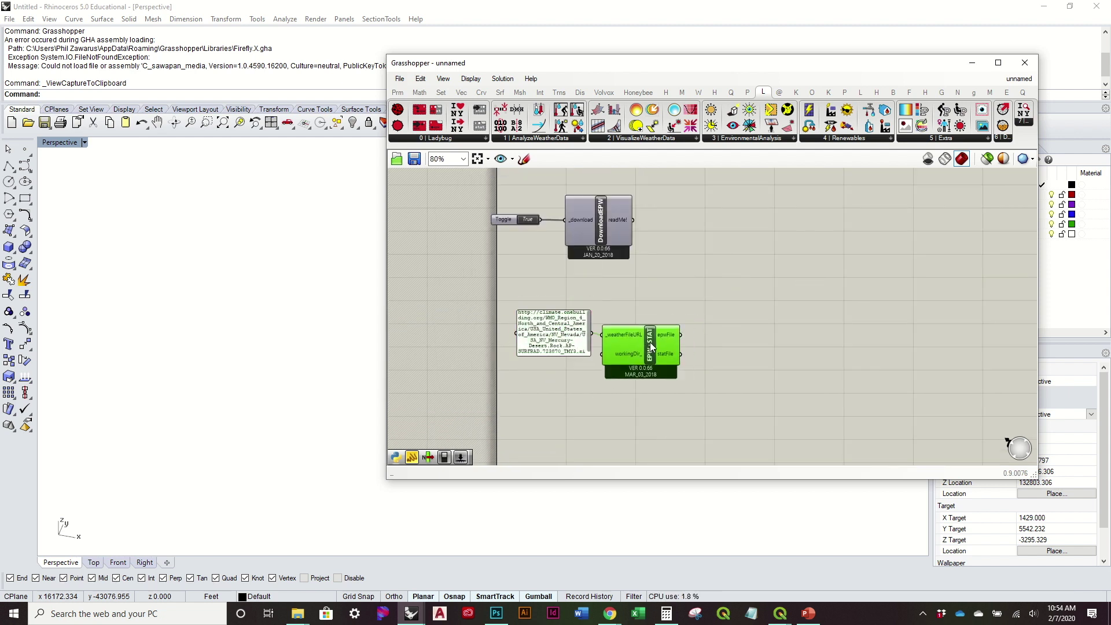
# Step: Place a Ladybug Import epw component beside EPW+STAT and connect the epwFile output to its _epwFile input
pyautogui.click(455, 136)
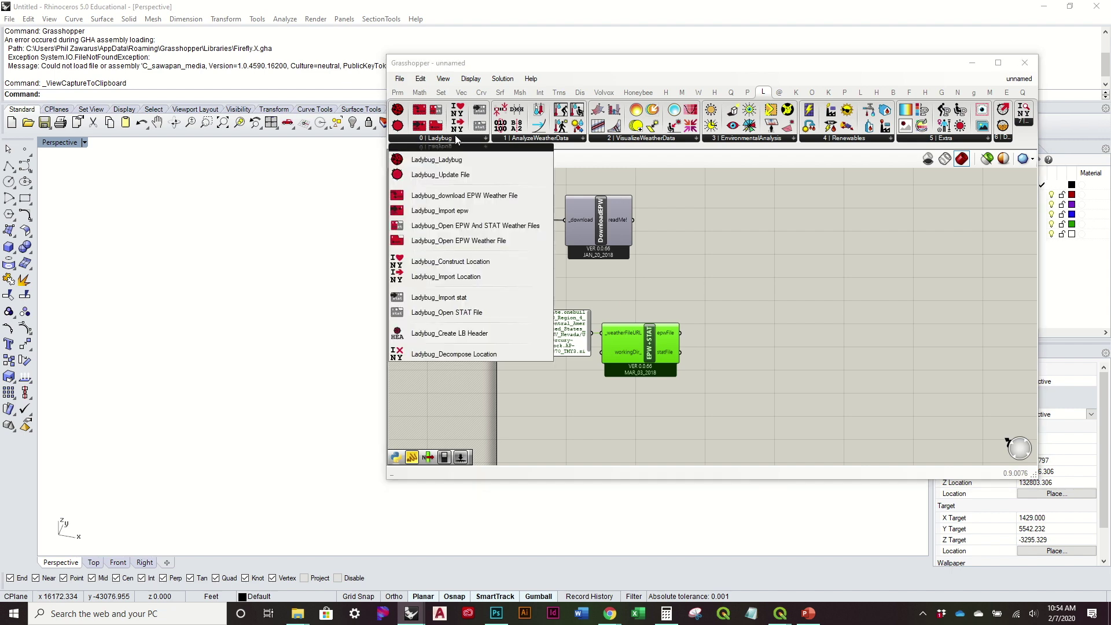
pyautogui.click(450, 213)
pyautogui.click(869, 334)
pyautogui.moveTo(679, 333); pyautogui.dragTo(765, 336)
pyautogui.click(867, 317)
# Step: Enlarge the Grasshopper window downward to fit the whole importEPW component and review its weather data outputs
pyautogui.scroll(4, 666, 303)
pyautogui.moveTo(868, 317); pyautogui.dragTo(754, 331, button='right')
pyautogui.moveTo(734, 483); pyautogui.dragTo(733, 564)
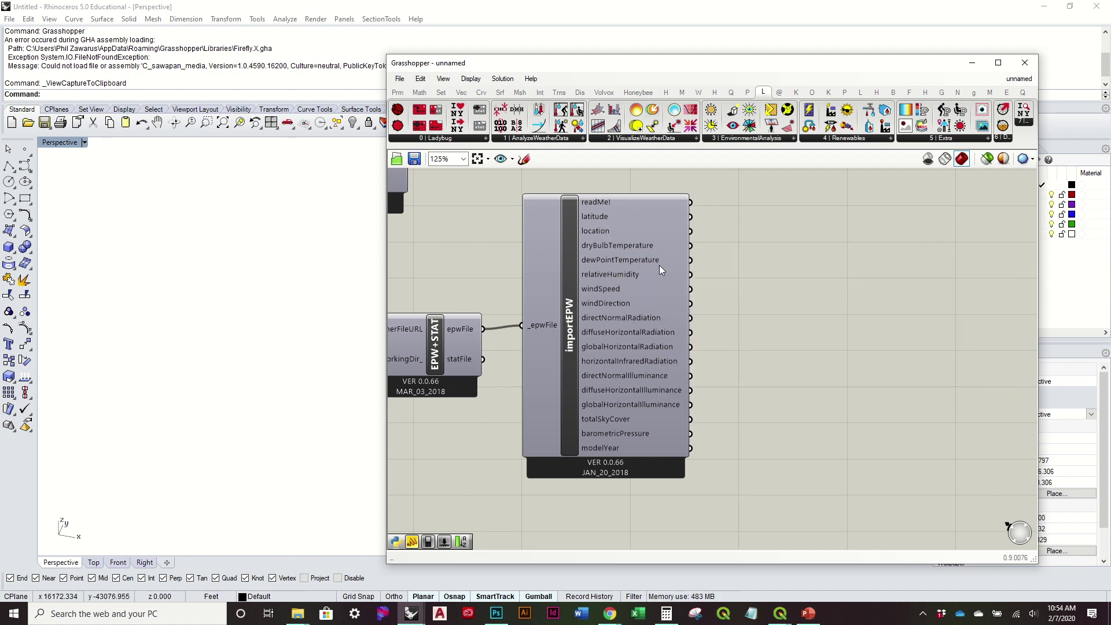
pyautogui.moveTo(661, 269)
# Step: Place a Ladybug 3D Chart component on the canvas, spaced to the right of importEPW
pyautogui.click(559, 140)
pyautogui.click(617, 141)
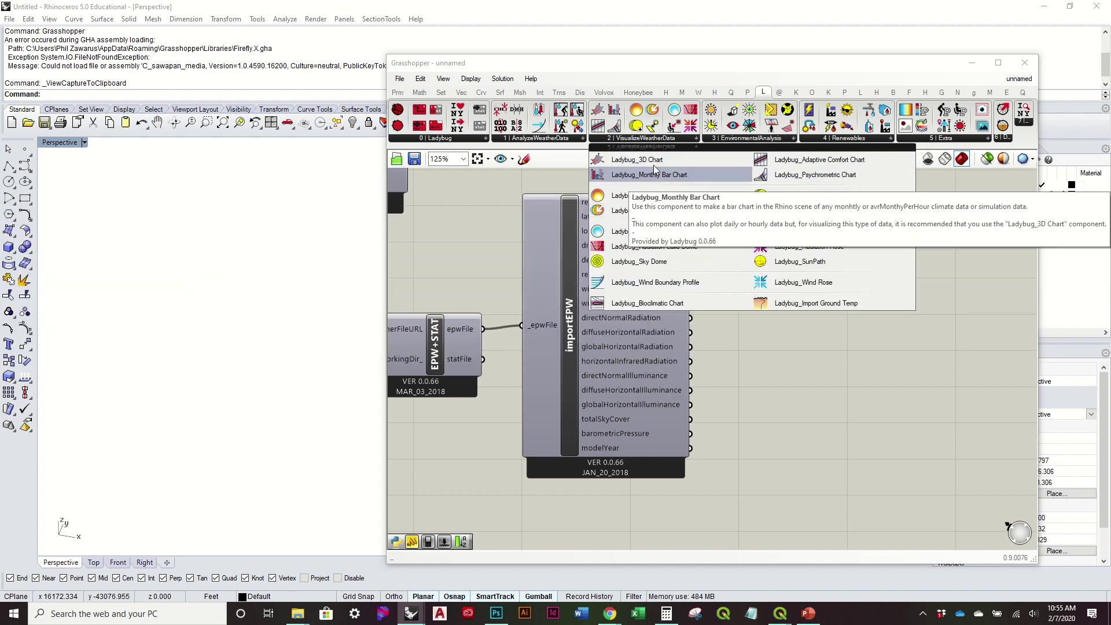
pyautogui.moveTo(651, 162); pyautogui.dragTo(925, 321)
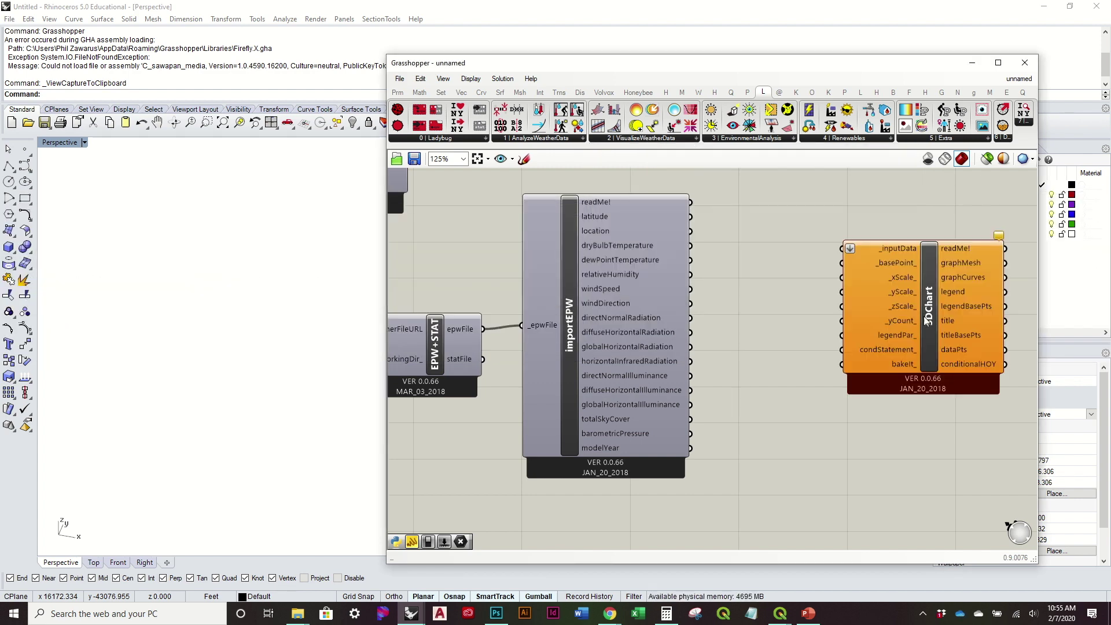
pyautogui.moveTo(925, 321); pyautogui.dragTo(768, 370, button='right')
pyautogui.moveTo(768, 370); pyautogui.dragTo(825, 363)
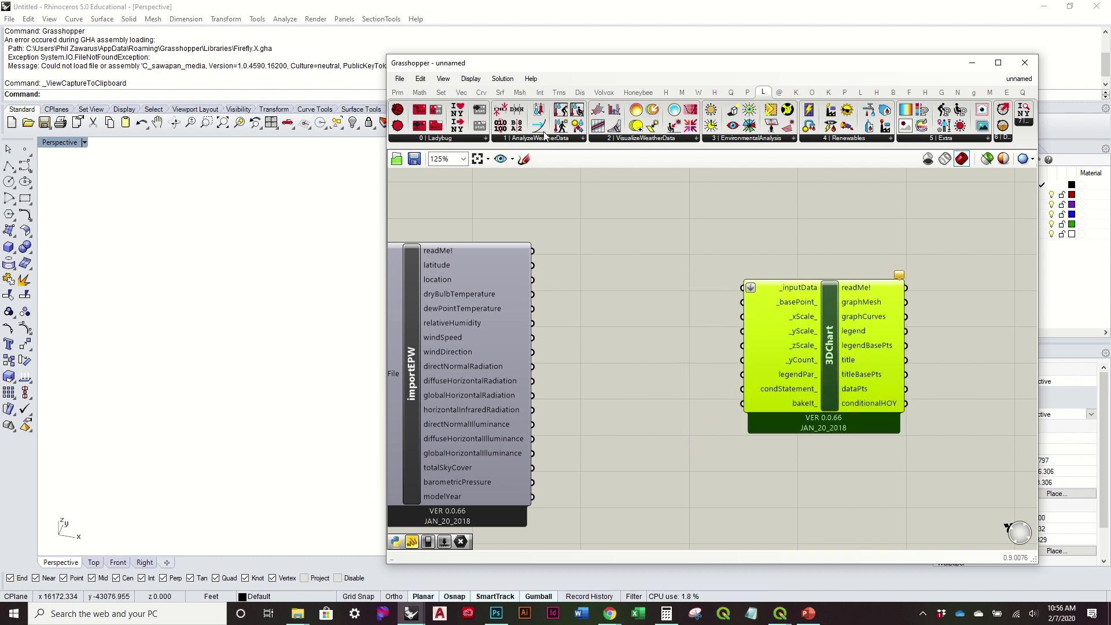
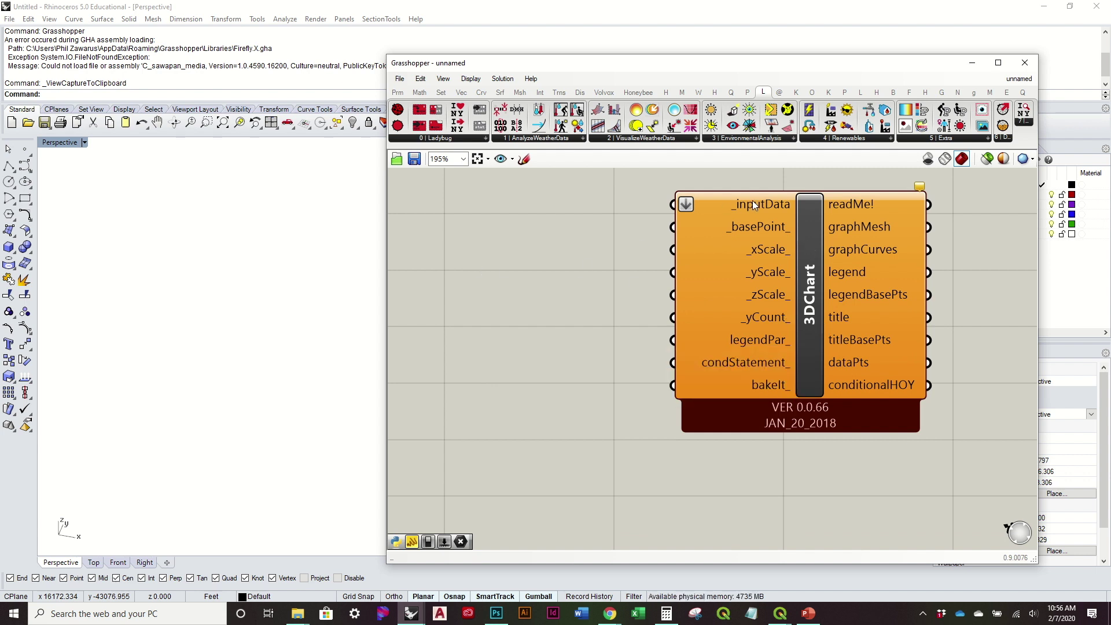
# Step: Adjust the 3DChart component's position and wire importEPW's dryBulbTemperature output to its _inputData input
pyautogui.moveTo(741, 208)
pyautogui.scroll(-2, 722, 345)
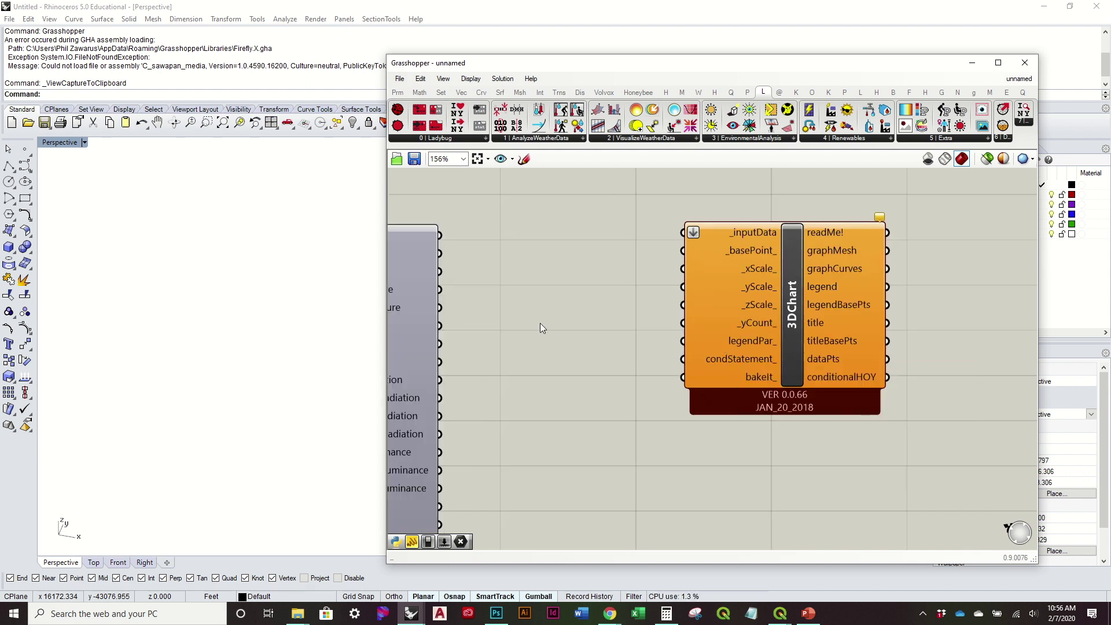
pyautogui.moveTo(540, 323); pyautogui.dragTo(662, 315, button='right')
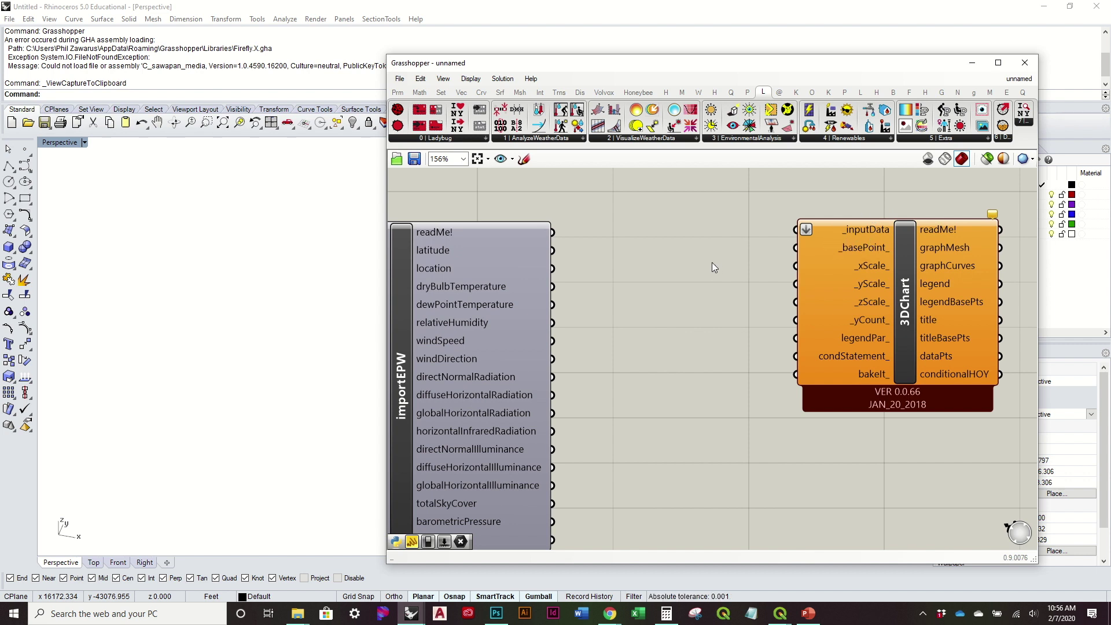
pyautogui.moveTo(802, 263); pyautogui.dragTo(791, 281)
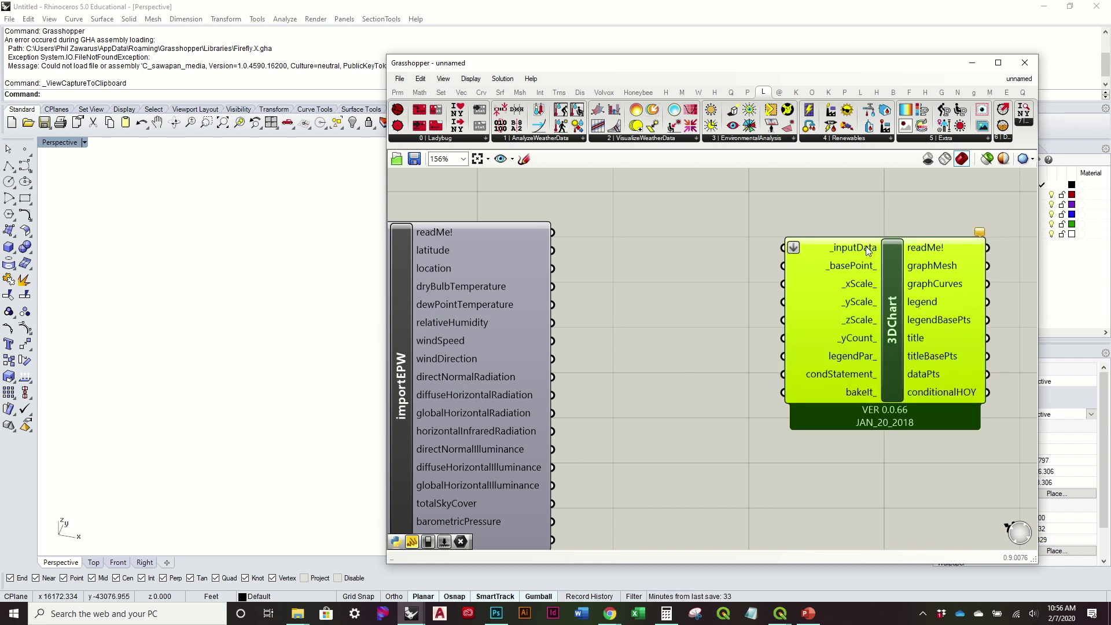
pyautogui.click(646, 221)
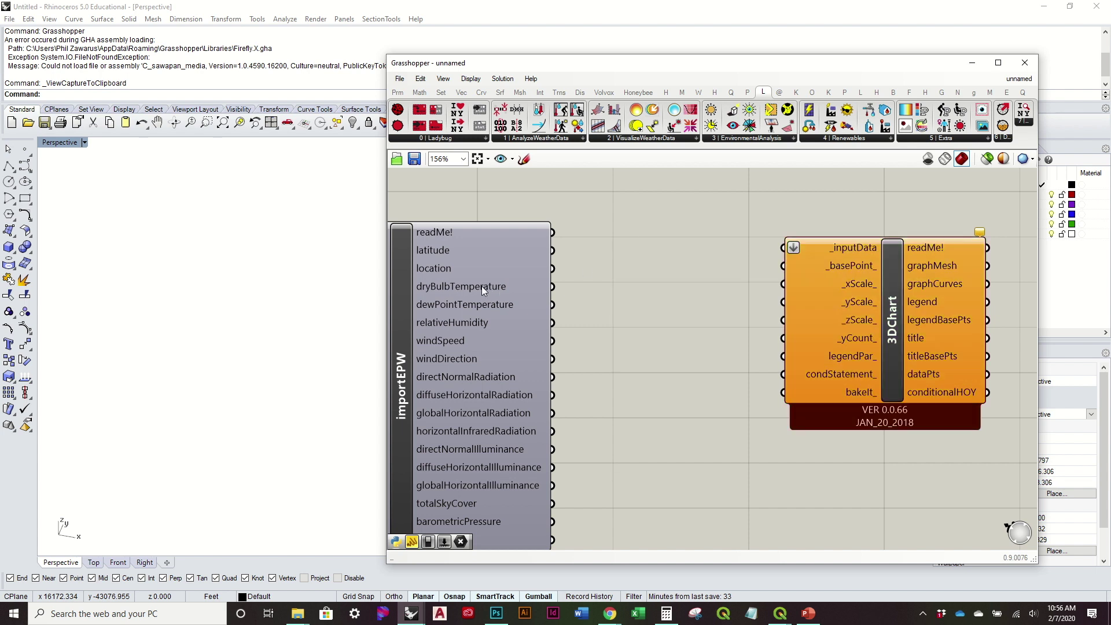
pyautogui.moveTo(553, 288); pyautogui.dragTo(783, 247)
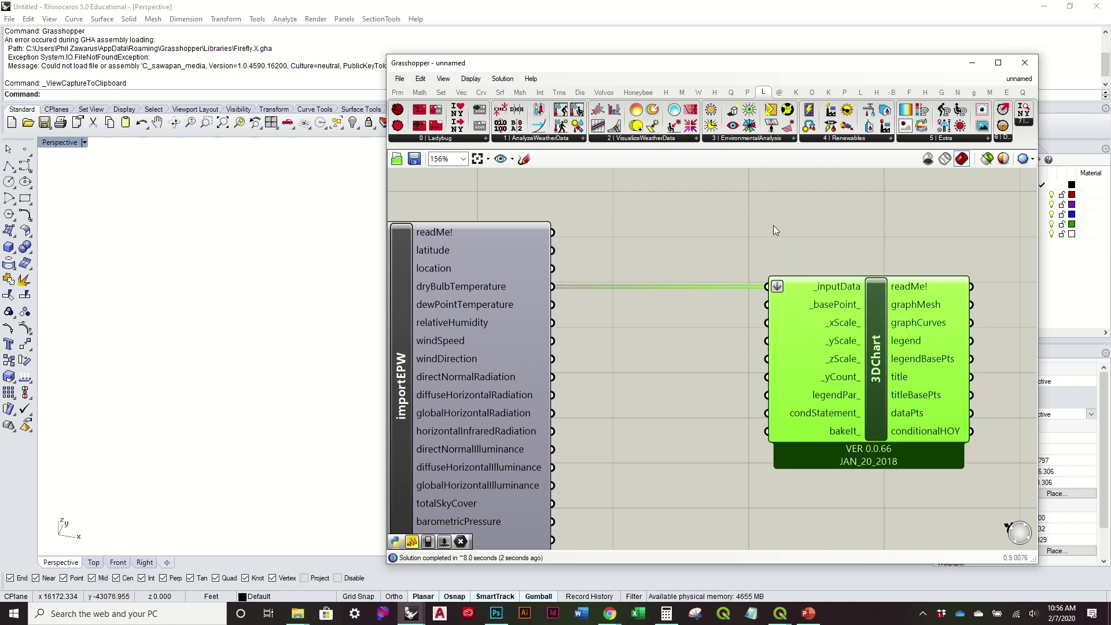
# Step: Move the Grasshopper window aside and examine the generated temperature chart in the Perspective viewport
pyautogui.moveTo(715, 66); pyautogui.dragTo(945, 70)
pyautogui.scroll(10, 514, 359)
pyautogui.moveTo(383, 311)
pyautogui.mouseDown(button='right')
pyautogui.moveTo(396, 303)
pyautogui.moveTo(327, 446)
pyautogui.moveTo(381, 332)
pyautogui.mouseUp(button='right')
# Step: Add a number slider with the value 0 and connect it to the 3DChart's _zScale_ input
pyautogui.moveTo(1063, 363); pyautogui.dragTo(925, 367, button='right')
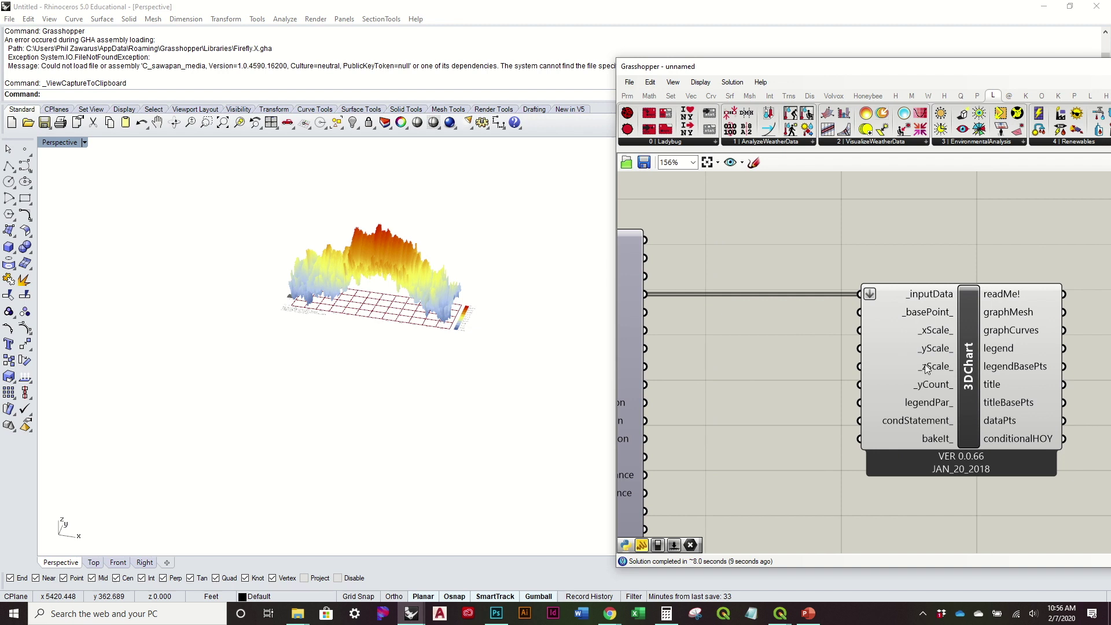
pyautogui.moveTo(936, 369)
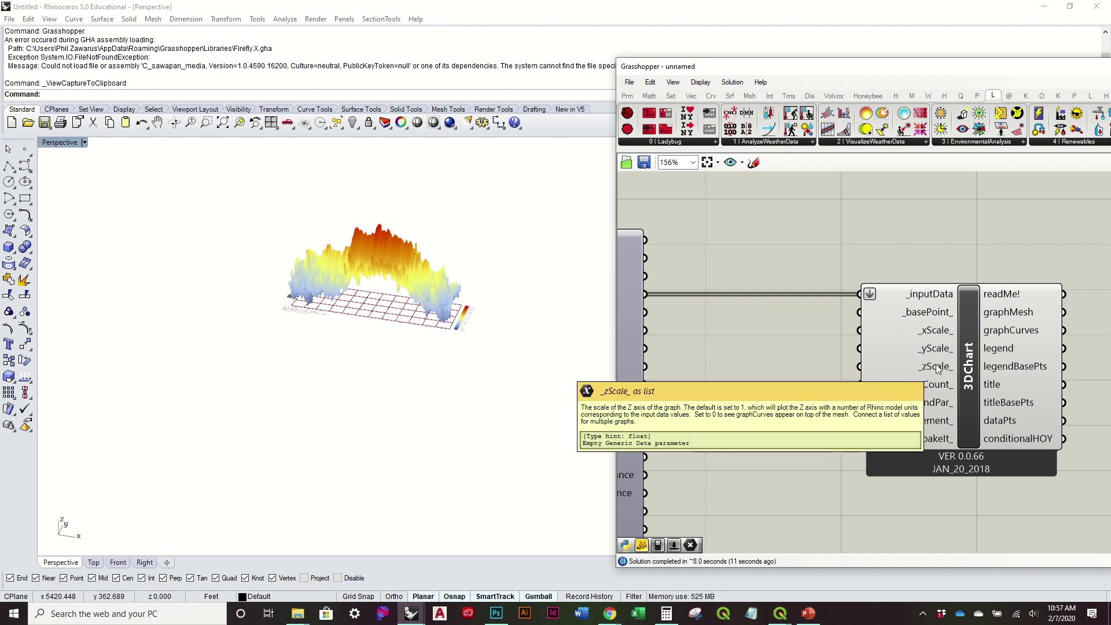
pyautogui.doubleClick(727, 367)
pyautogui.write('0')
pyautogui.press('Return')
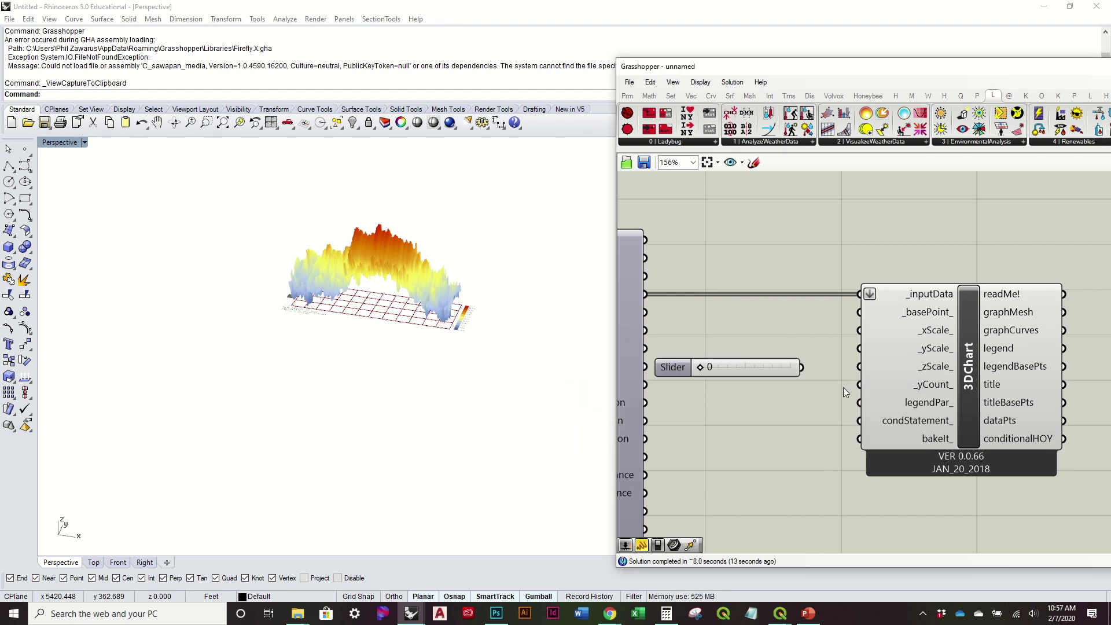
pyautogui.moveTo(801, 367); pyautogui.dragTo(862, 375)
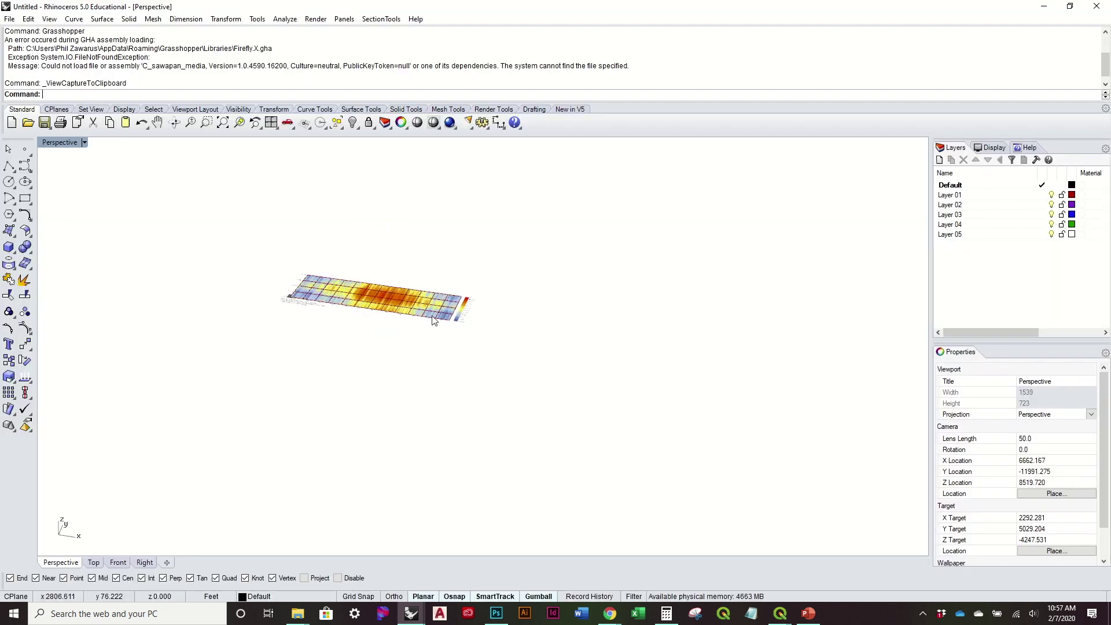
# Step: Inspect the temperature chart from above in the Perspective viewport and bring the Grasshopper window back
pyautogui.moveTo(440, 347); pyautogui.dragTo(494, 517, button='right')
pyautogui.scroll(3, 492, 463)
pyautogui.scroll(-2, 413, 517)
pyautogui.write('Grasshopper')
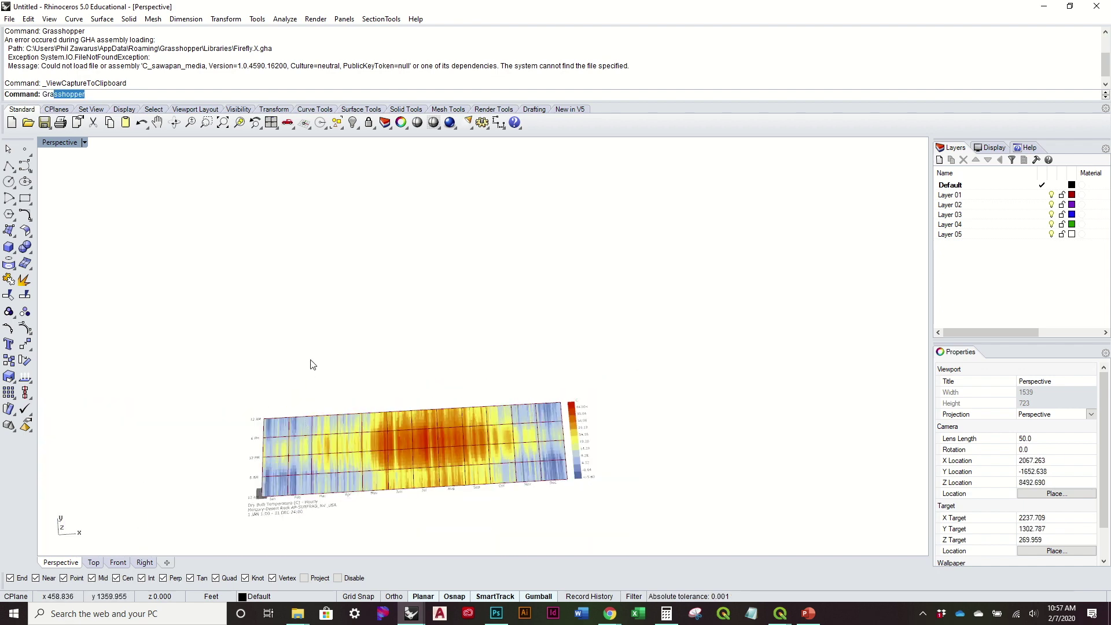
pyautogui.press('Return')
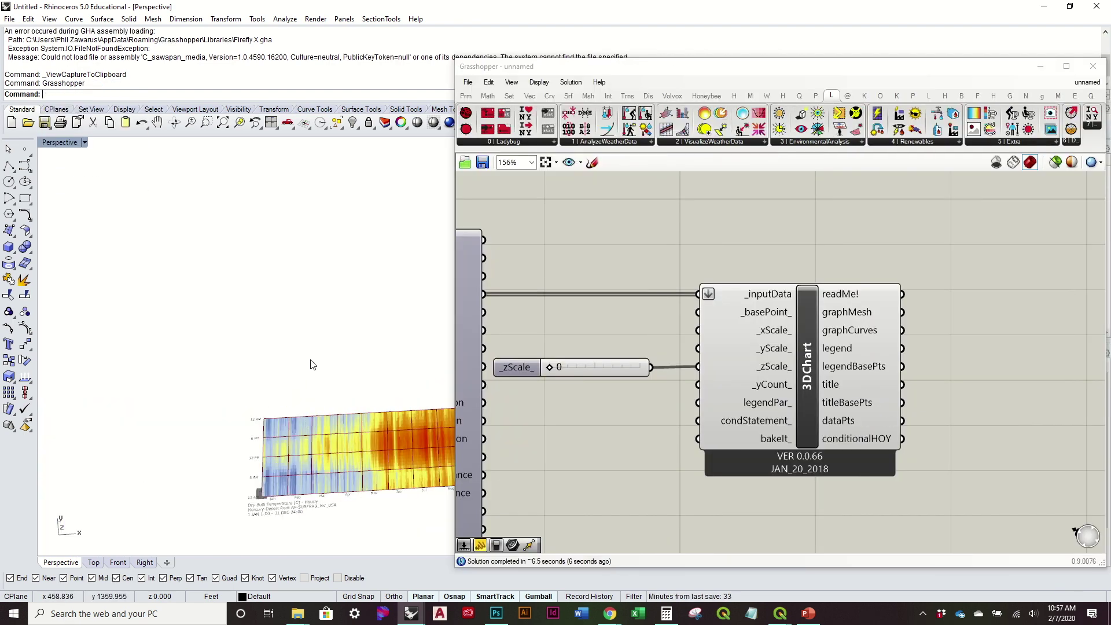
# Step: Move the 3DChart component and its _zScale_ slider farther from importEPW to free space between them
pyautogui.scroll(-1, 721, 329)
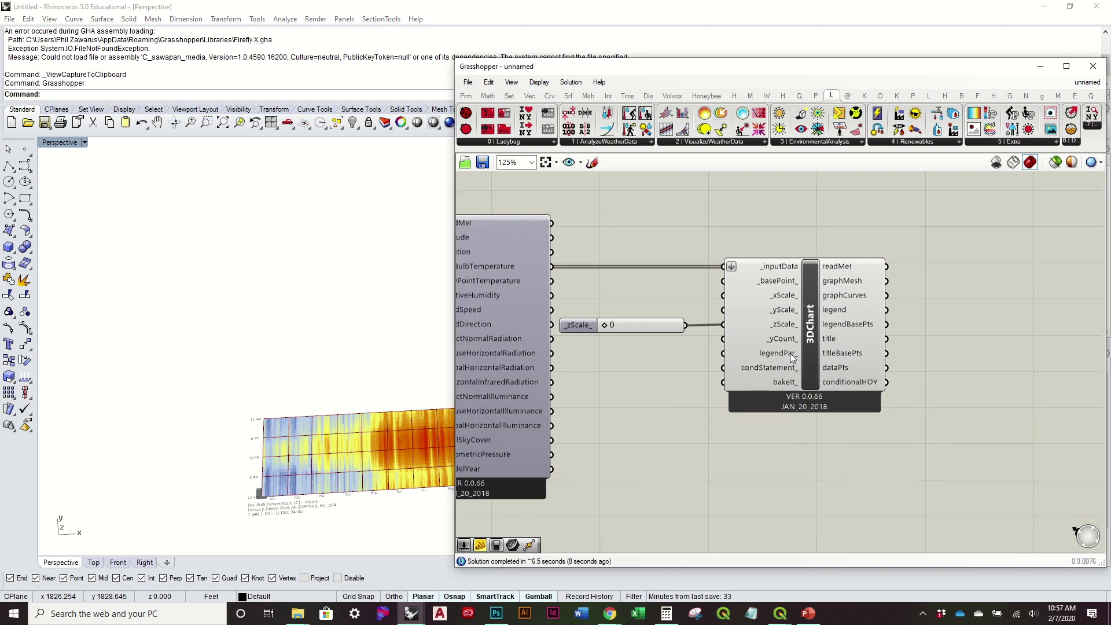
pyautogui.moveTo(788, 355)
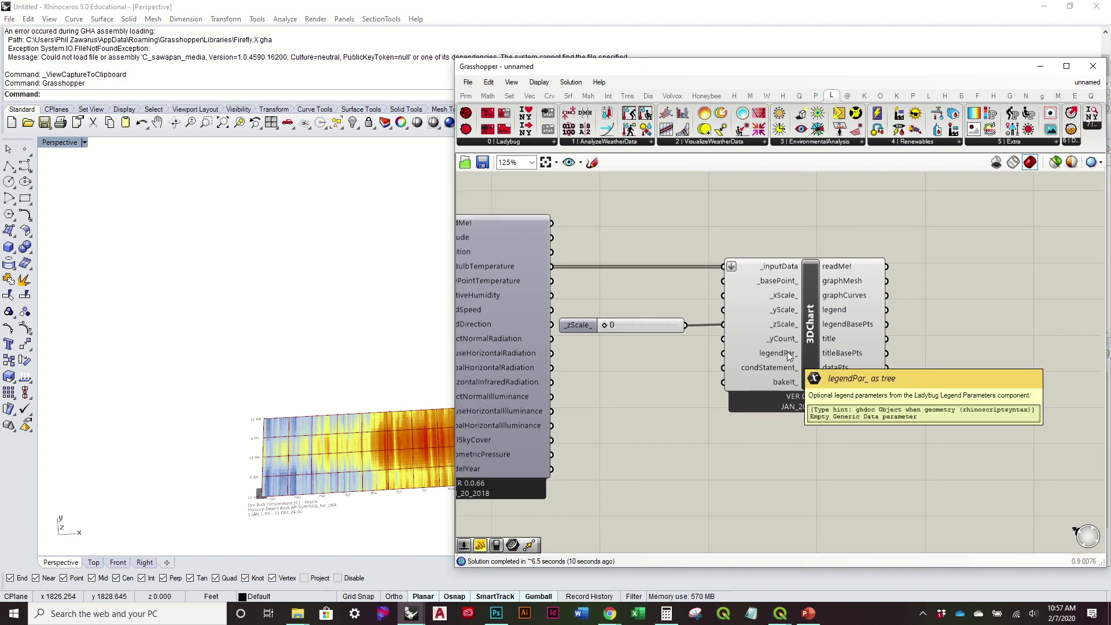
pyautogui.moveTo(790, 359); pyautogui.dragTo(884, 357)
pyautogui.moveTo(640, 326); pyautogui.dragTo(762, 324)
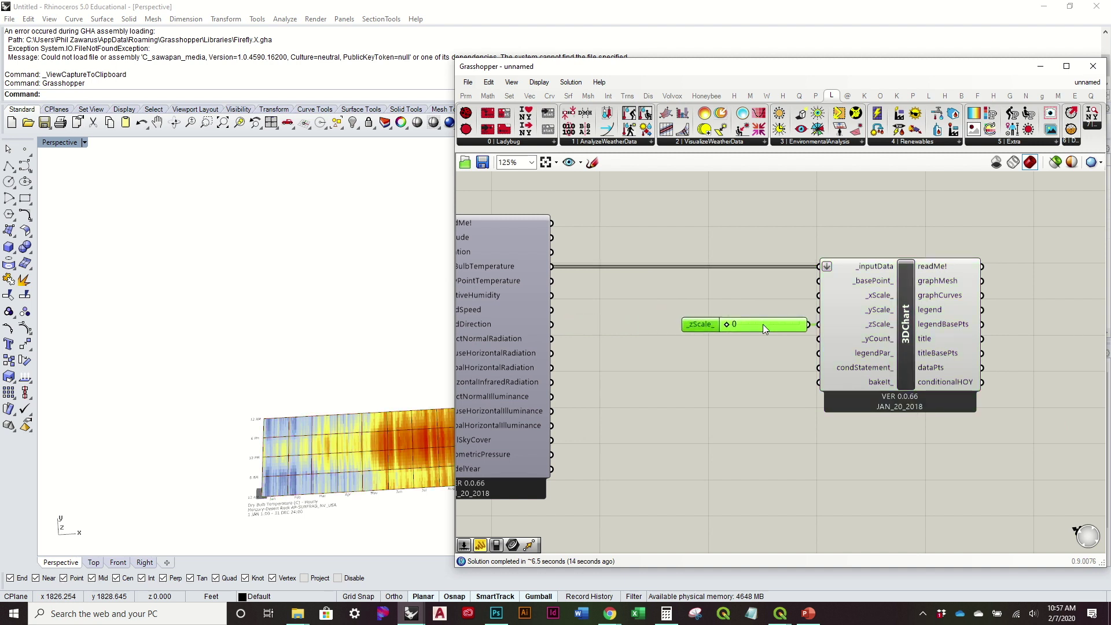
pyautogui.click(758, 356)
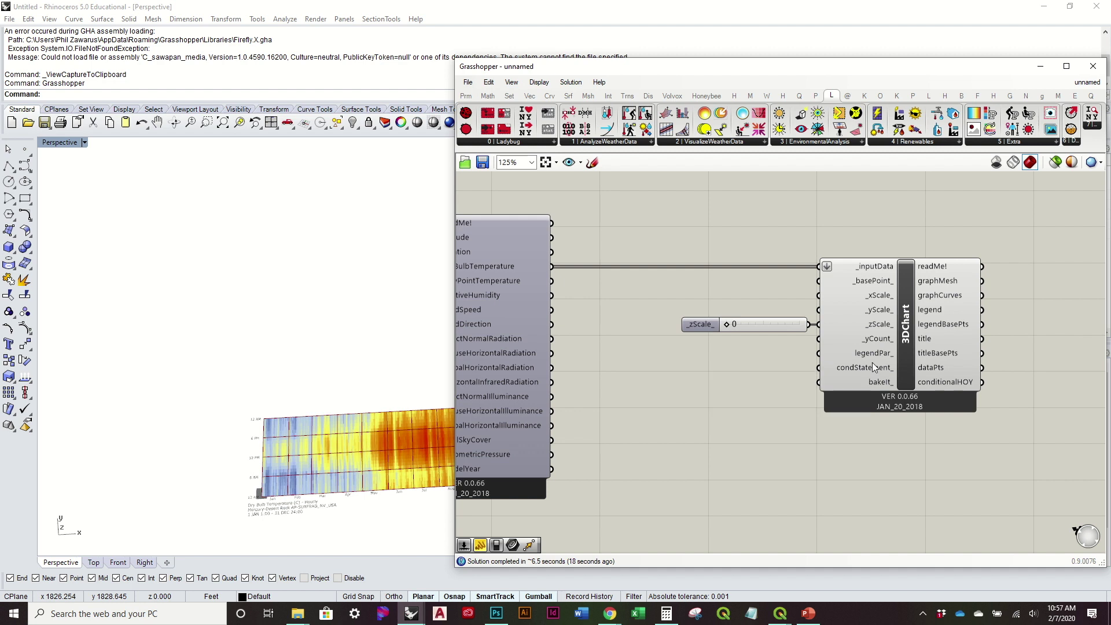
# Step: Insert a Ladybug_C2F component between importEPW and 3DChart, wiring dryBulbTemperature into _C and F into _inputData
pyautogui.moveTo(872, 366)
pyautogui.moveTo(512, 264); pyautogui.dragTo(594, 273, button='right')
pyautogui.moveTo(594, 273)
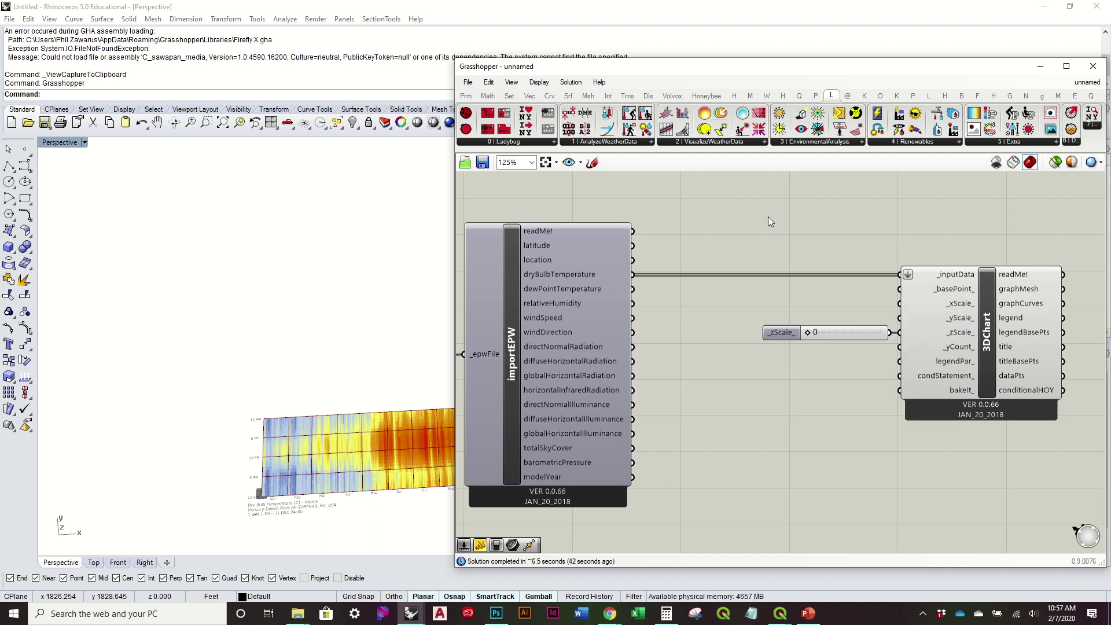
pyautogui.moveTo(997, 69); pyautogui.dragTo(928, 68)
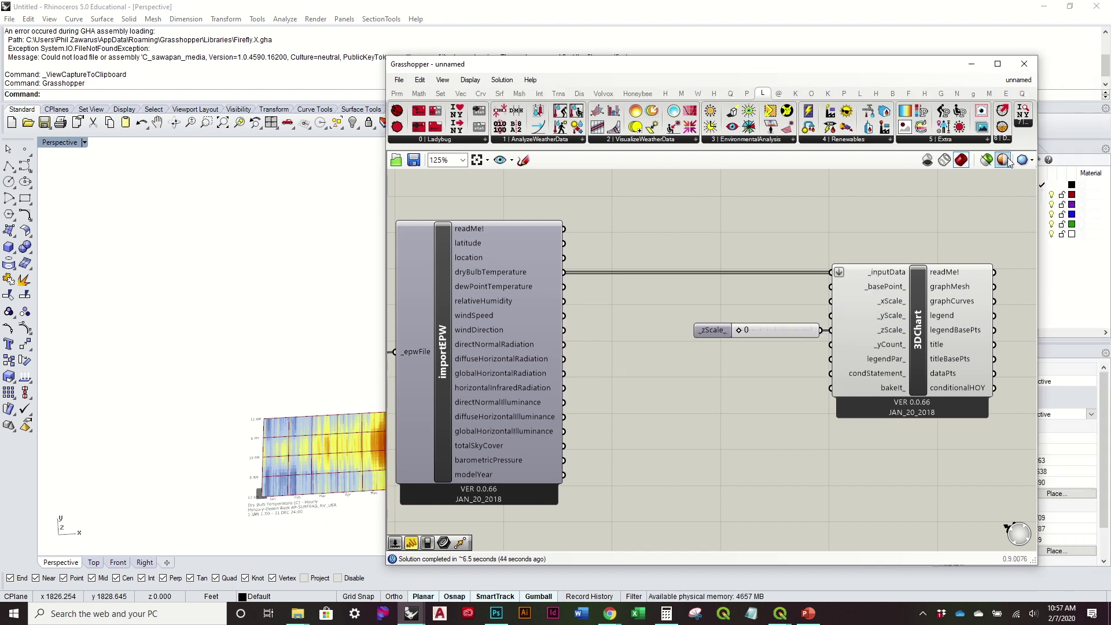
pyautogui.click(952, 139)
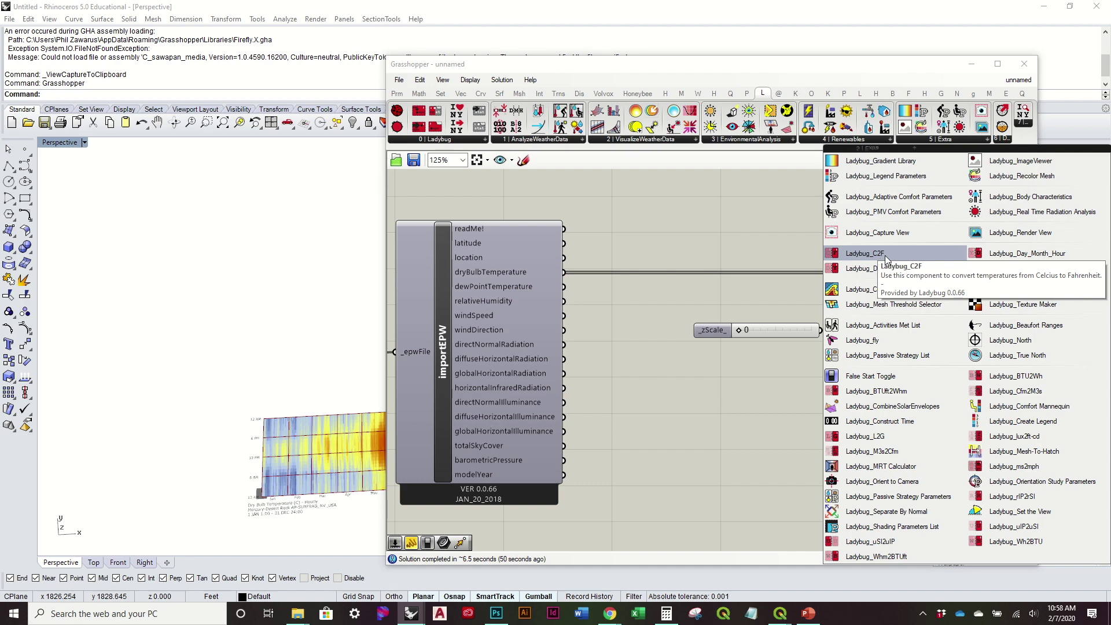
pyautogui.moveTo(884, 258); pyautogui.dragTo(719, 255)
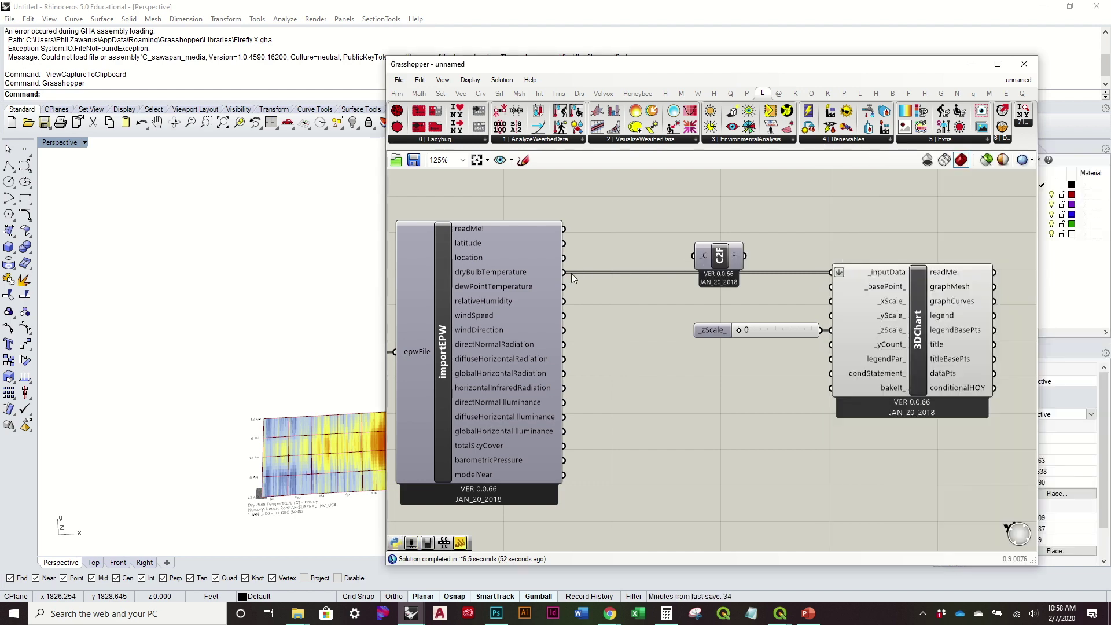
pyautogui.moveTo(565, 278); pyautogui.dragTo(661, 271)
pyautogui.moveTo(563, 67); pyautogui.dragTo(593, 67)
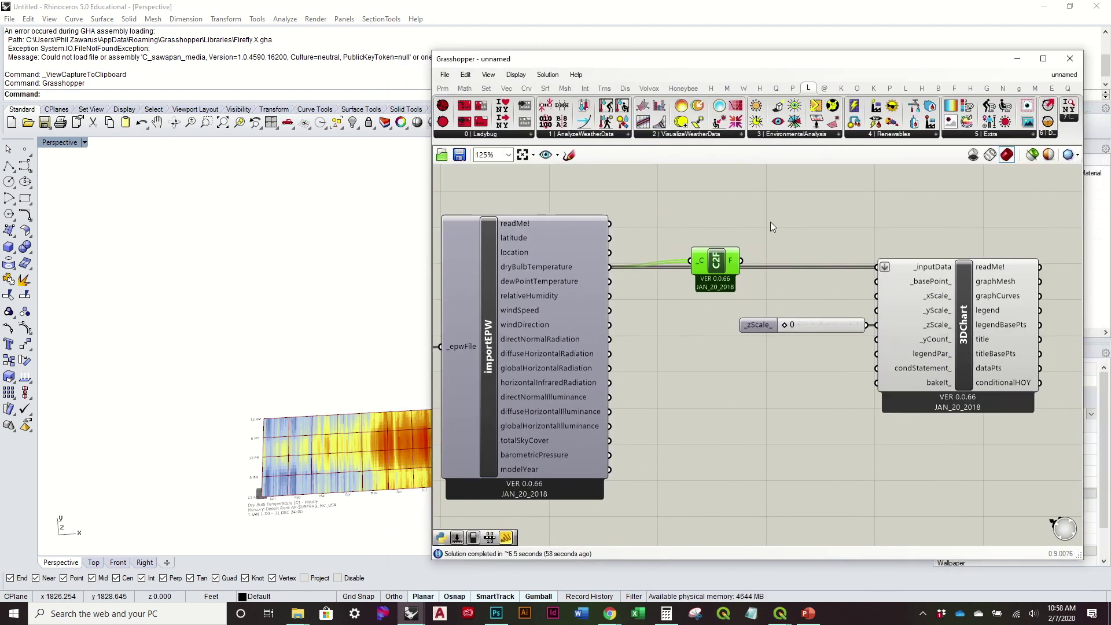
pyautogui.moveTo(741, 260); pyautogui.dragTo(876, 266)
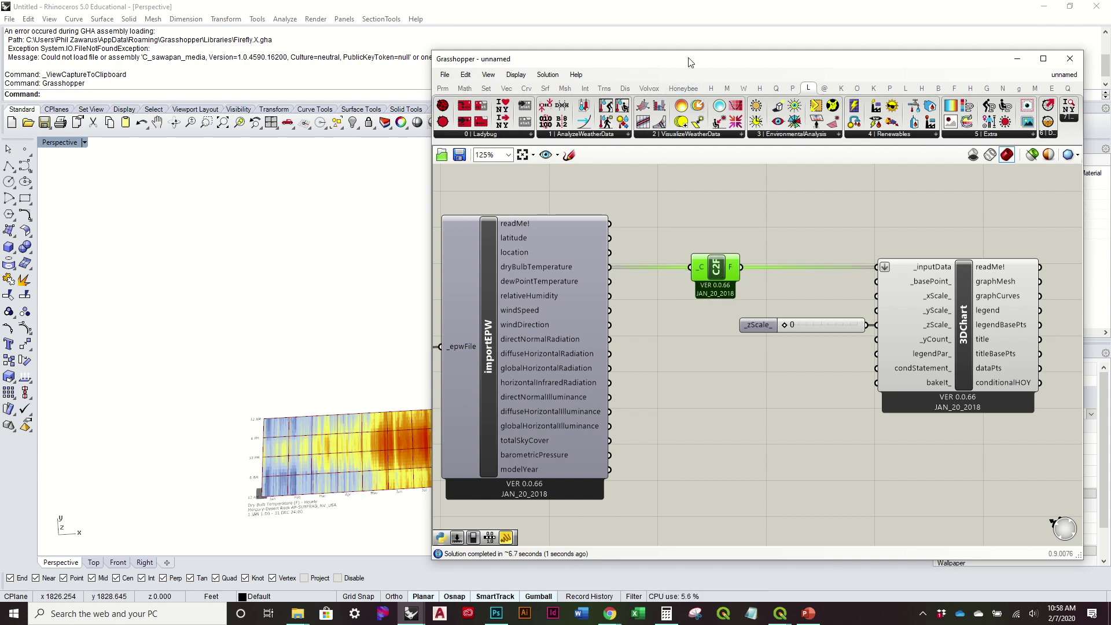
# Step: Examine the chart's Fahrenheit legend, title and month and hour labels in the viewport, and return to the Grasshopper canvas
pyautogui.moveTo(715, 59); pyautogui.dragTo(984, 70)
pyautogui.scroll(3, 562, 392)
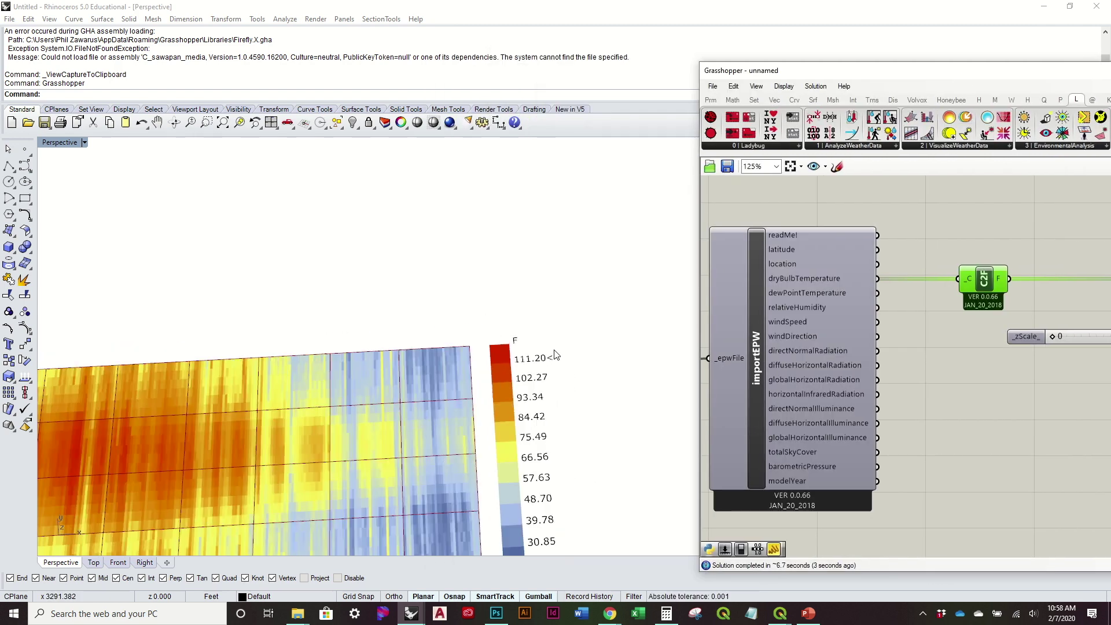
pyautogui.scroll(-3, 575, 352)
pyautogui.scroll(4, 537, 367)
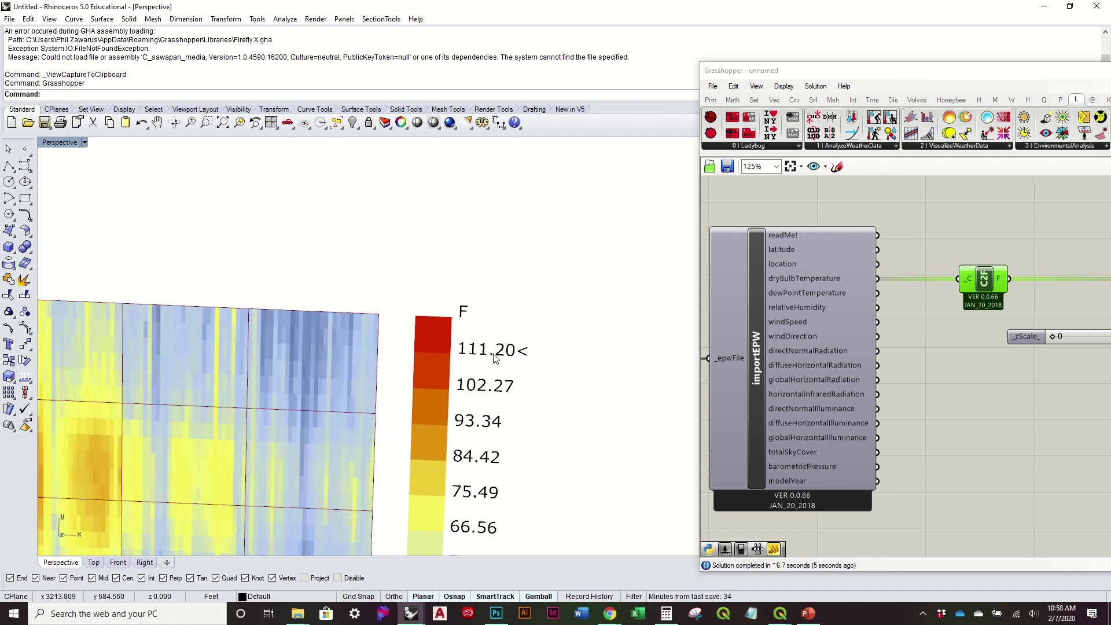
pyautogui.scroll(-5, 492, 361)
pyautogui.scroll(2, 347, 359)
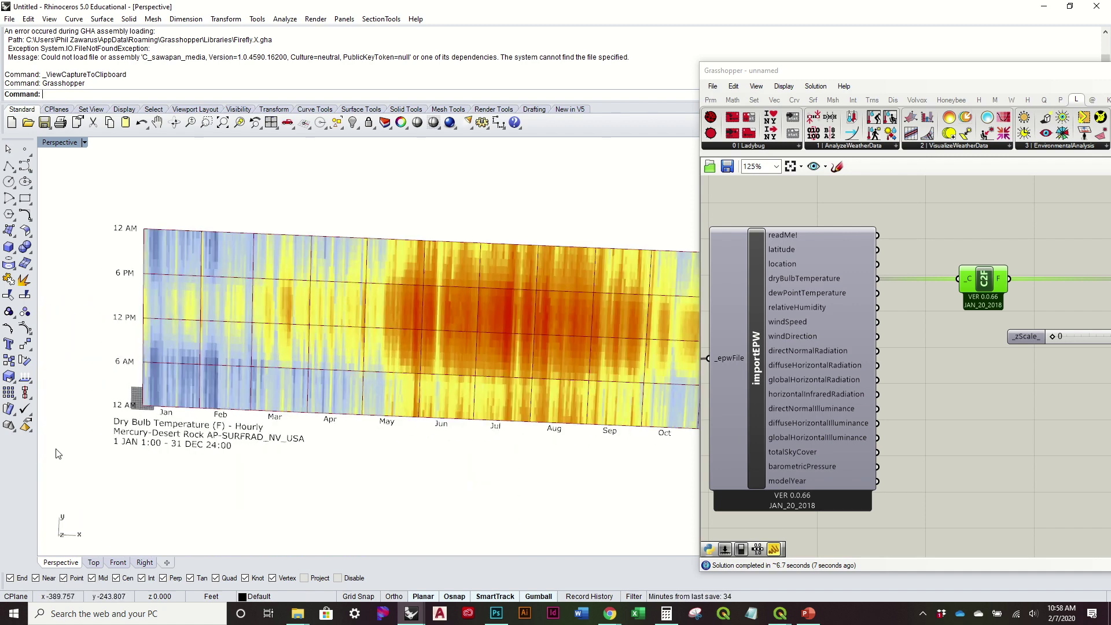
pyautogui.scroll(-3, 642, 370)
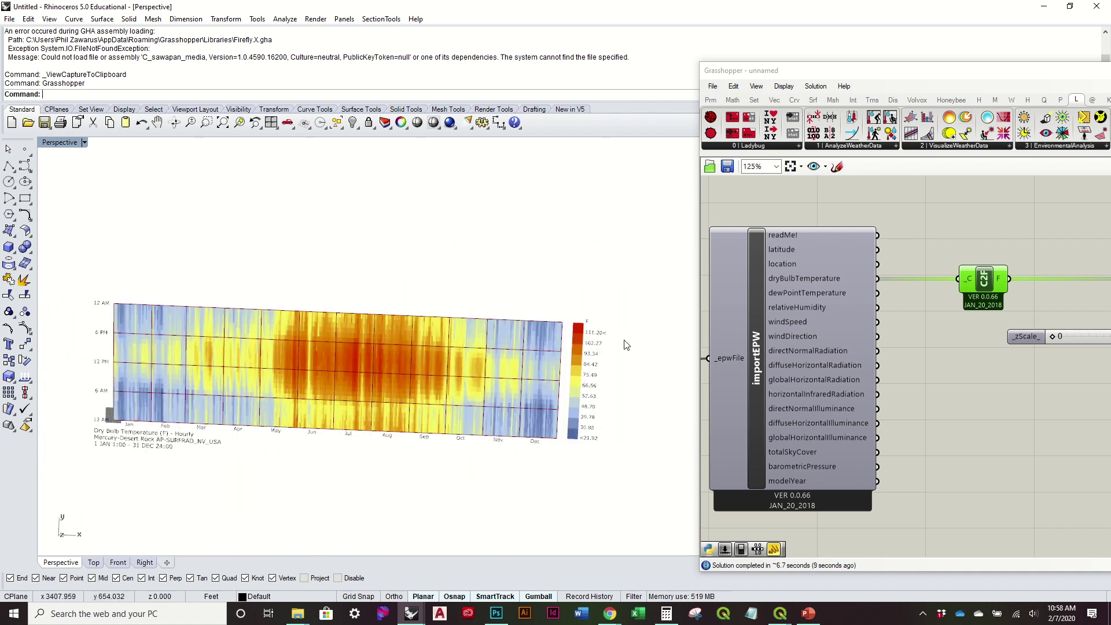
pyautogui.scroll(5, 593, 441)
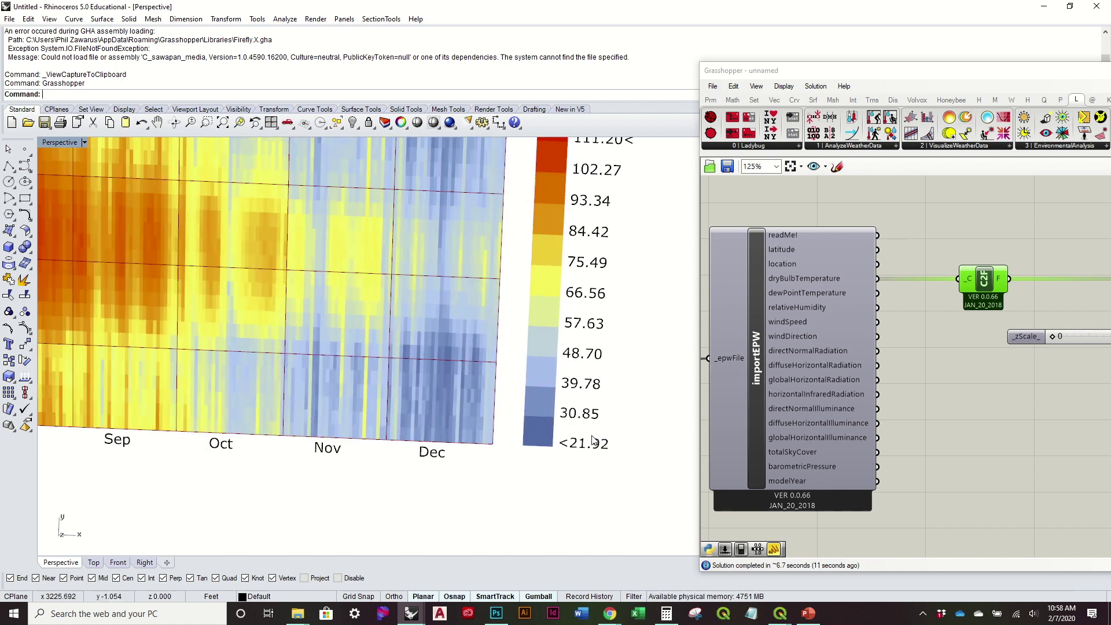
pyautogui.scroll(-3, 593, 440)
pyautogui.scroll(-3, 511, 435)
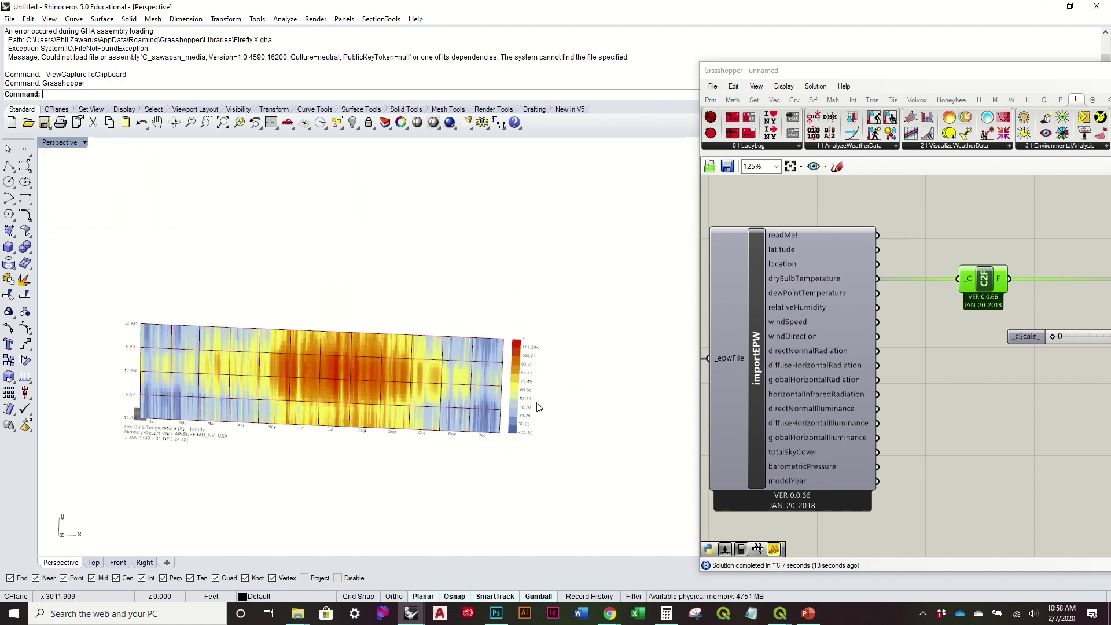
pyautogui.moveTo(917, 70); pyautogui.dragTo(626, 70)
pyautogui.click(738, 389)
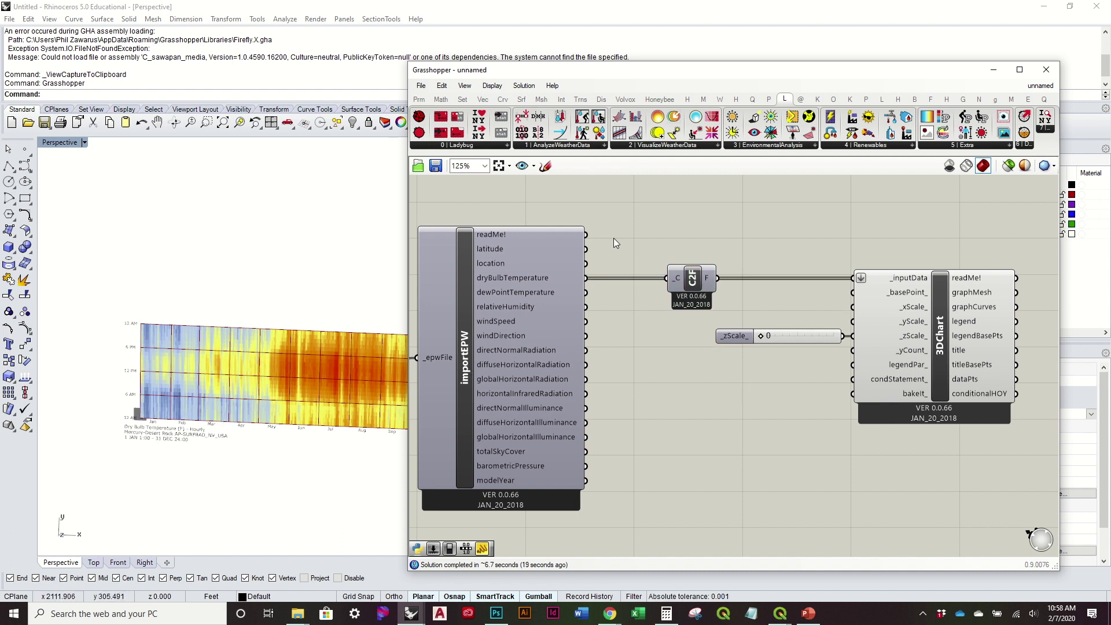
# Step: Place a Ladybug analysisPeriod component below the _zScale_ slider and delete it again
pyautogui.click(570, 145)
pyautogui.moveTo(794, 597); pyautogui.dragTo(758, 476)
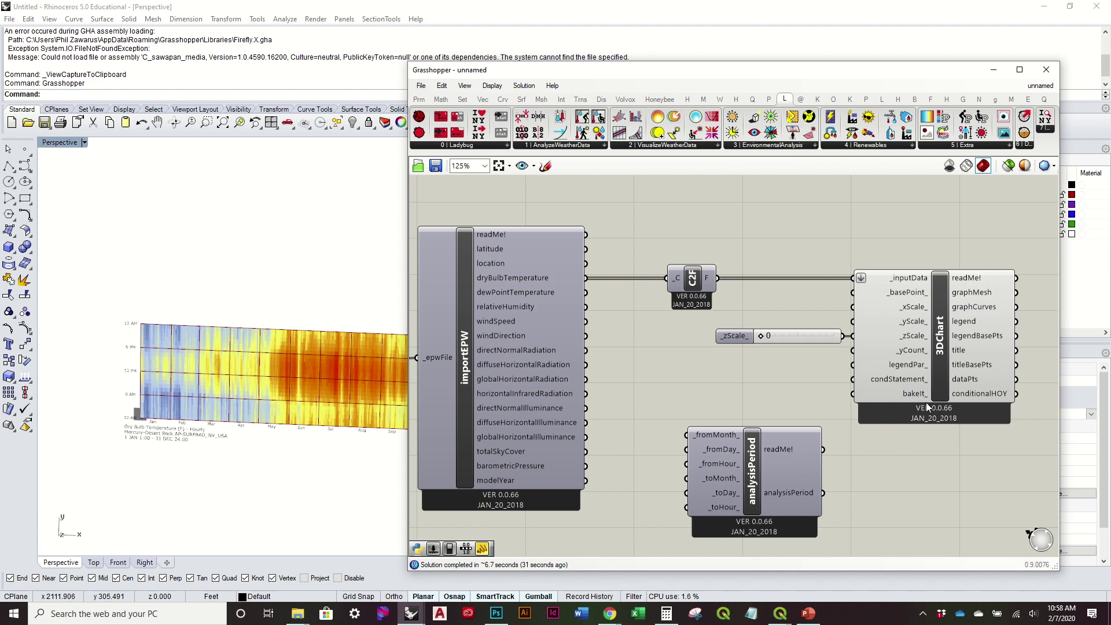
pyautogui.moveTo(779, 511); pyautogui.dragTo(704, 451, button='right')
pyautogui.click(693, 428)
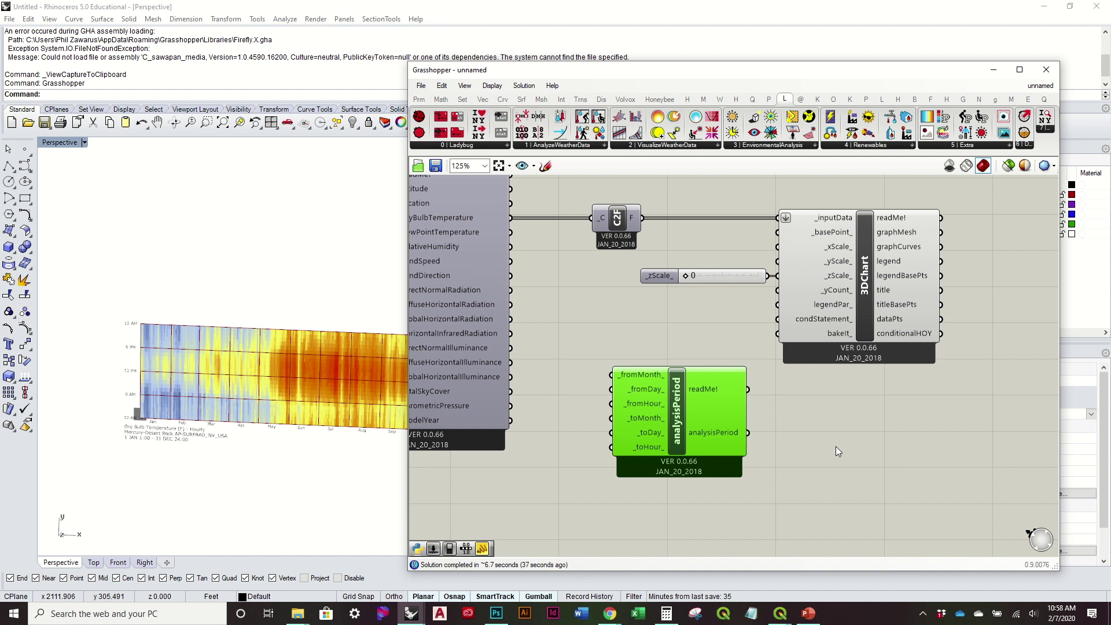
pyautogui.press('Delete')
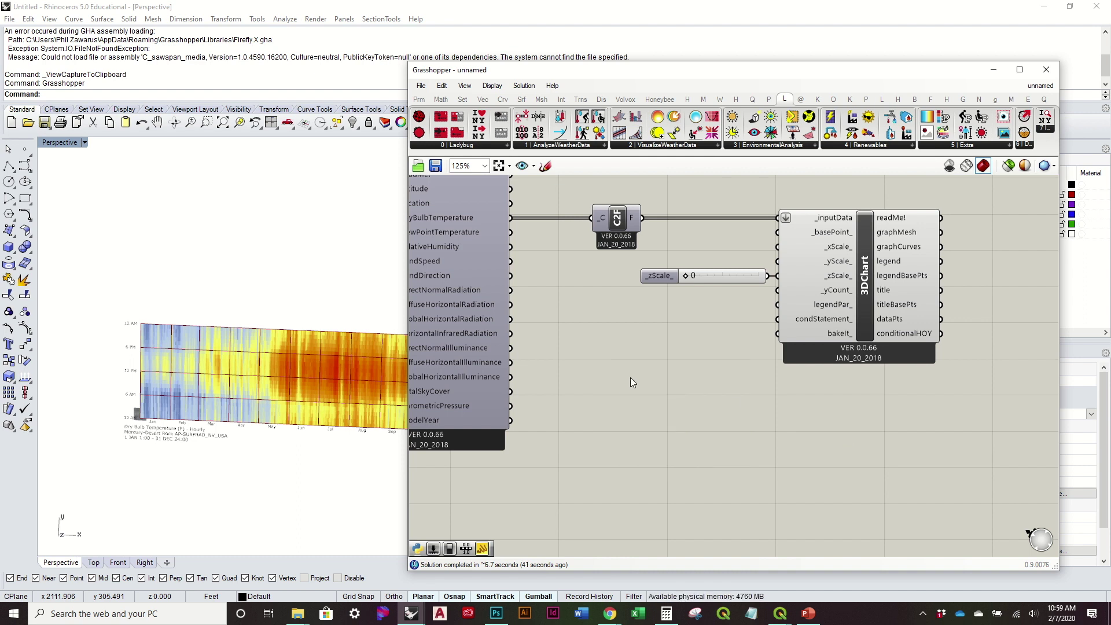
pyautogui.moveTo(631, 378); pyautogui.dragTo(651, 391, button='right')
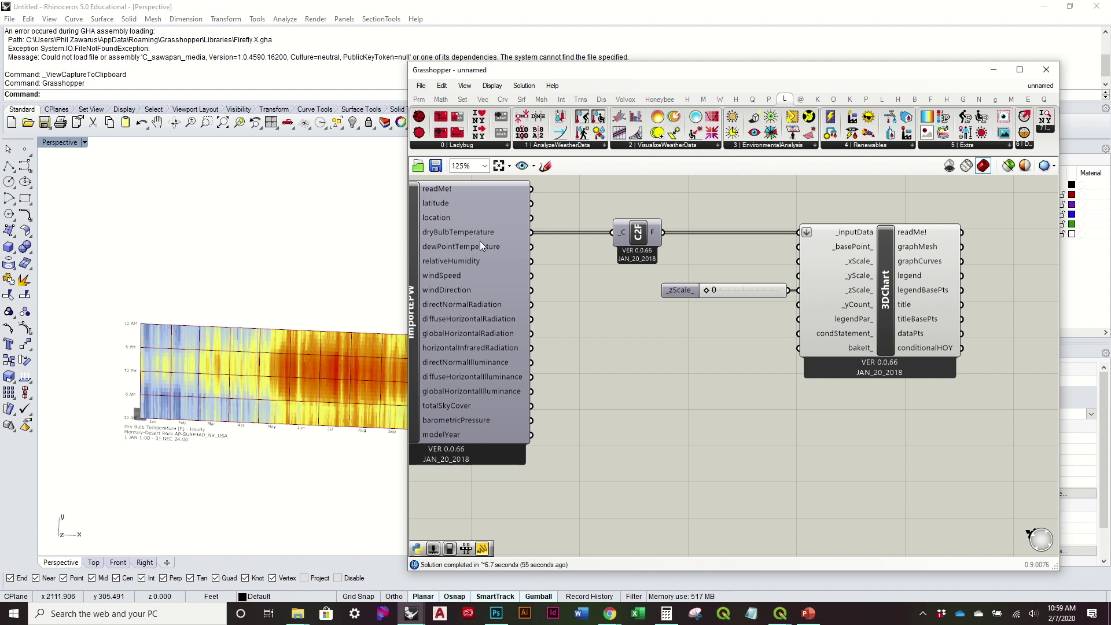
pyautogui.moveTo(601, 293); pyautogui.dragTo(801, 345, button='right')
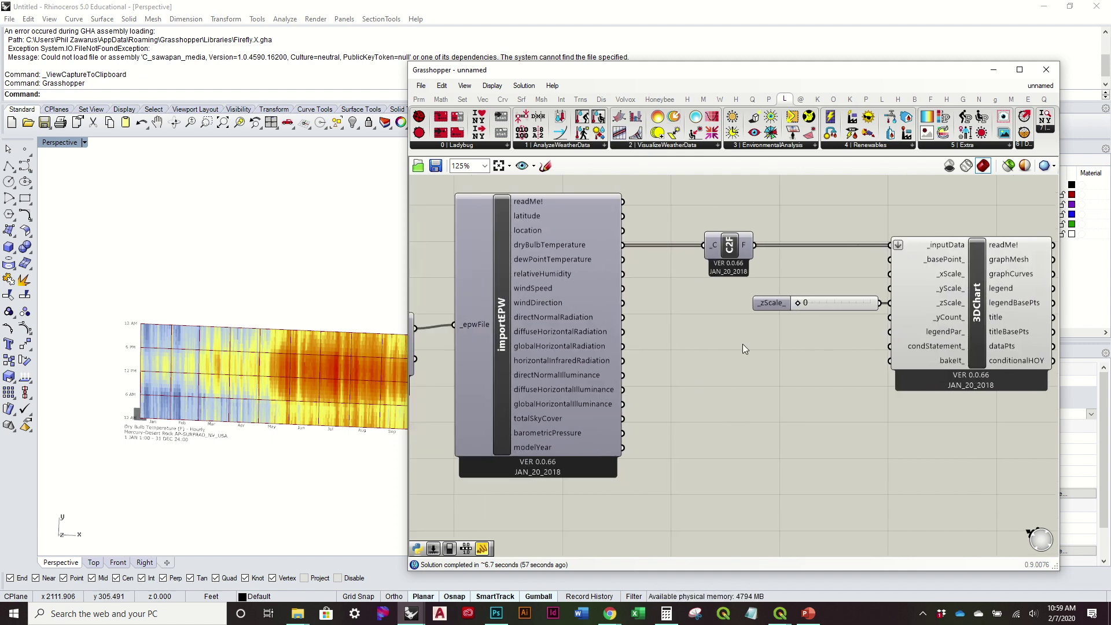
pyautogui.moveTo(817, 383); pyautogui.dragTo(791, 399, button='right')
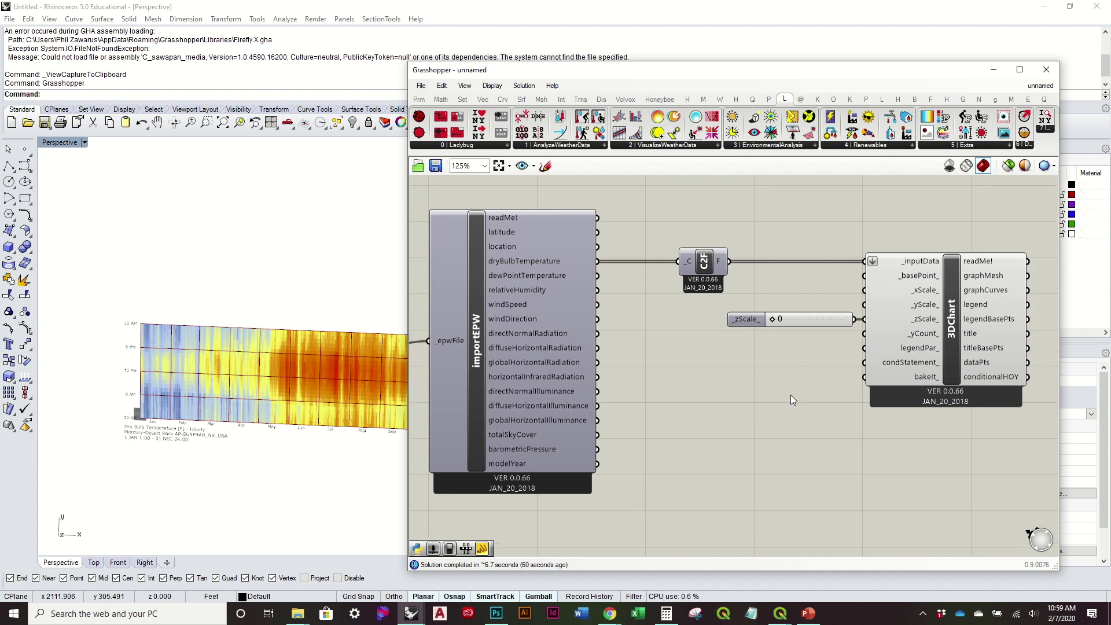
pyautogui.moveTo(350, 449); pyautogui.dragTo(435, 418, button='right')
pyautogui.click(810, 69)
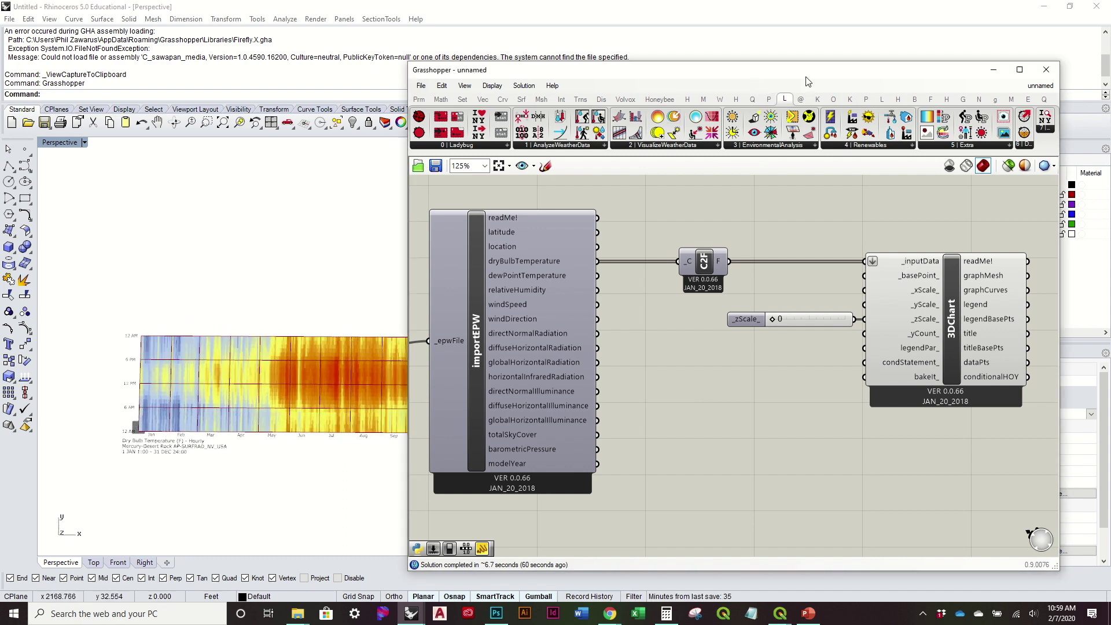
pyautogui.moveTo(998, 64); pyautogui.dragTo(998, 73)
pyautogui.moveTo(740, 86); pyautogui.dragTo(725, 57)
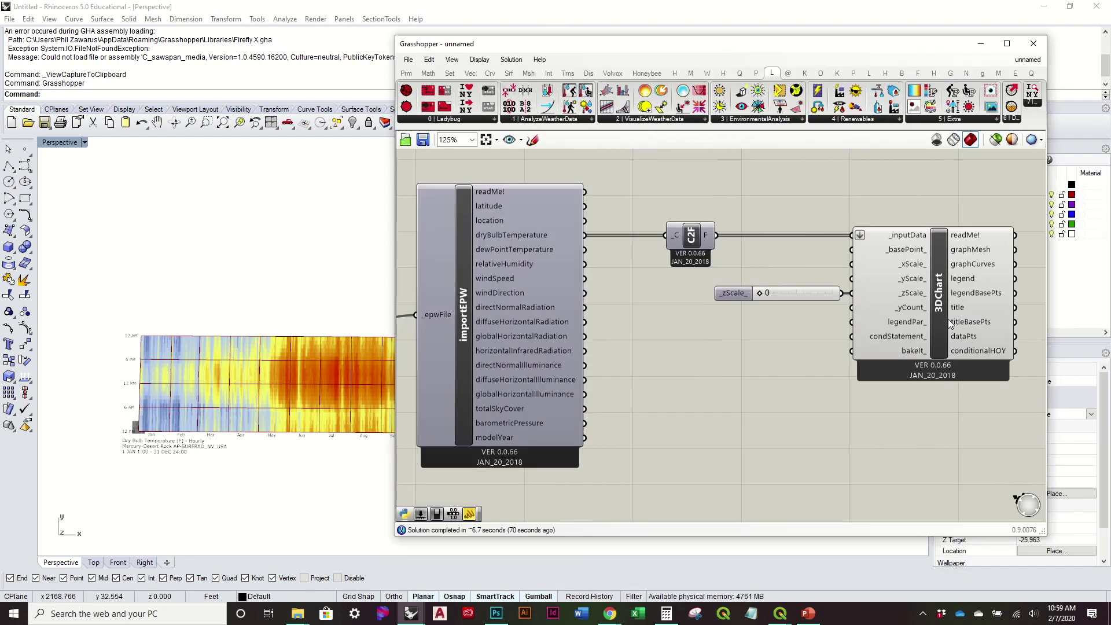
pyautogui.moveTo(904, 339)
pyautogui.doubleClick(732, 347)
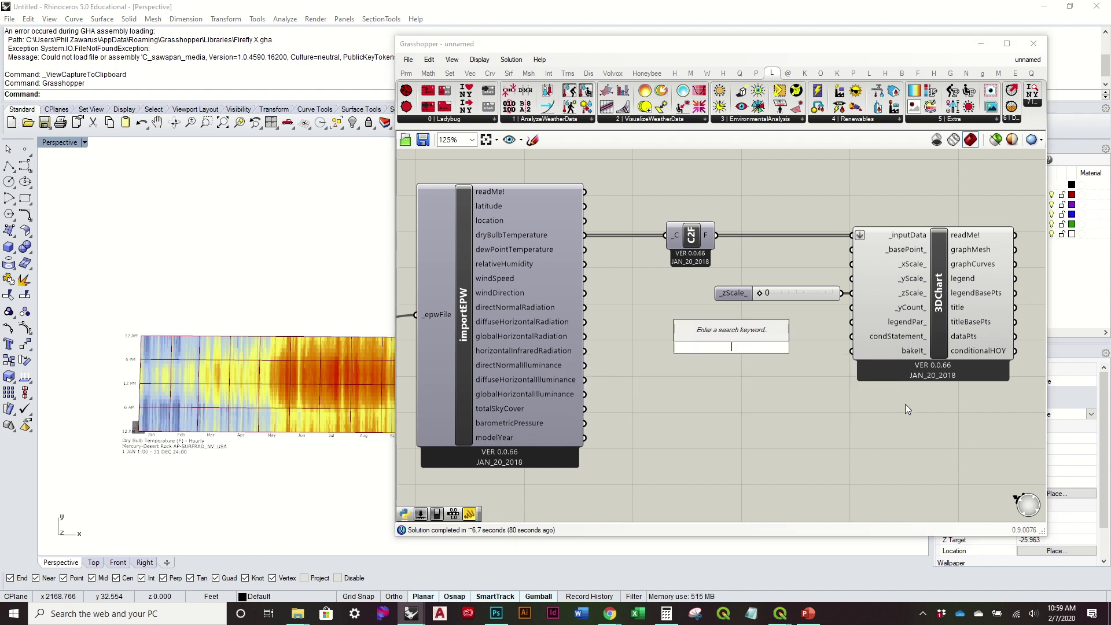
pyautogui.write('a')
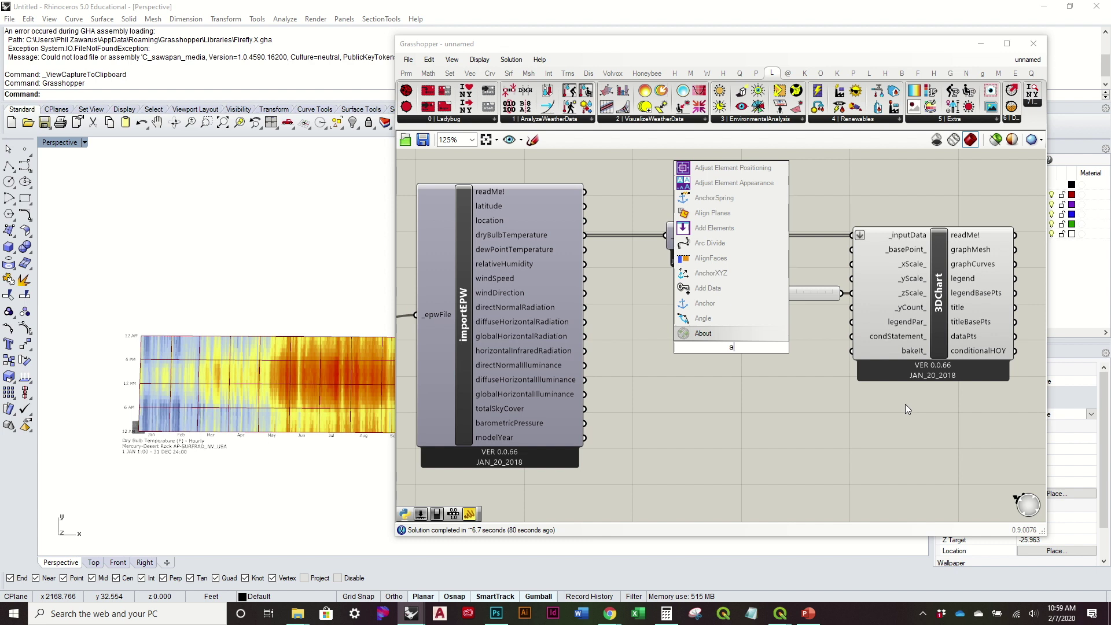
pyautogui.write('>')
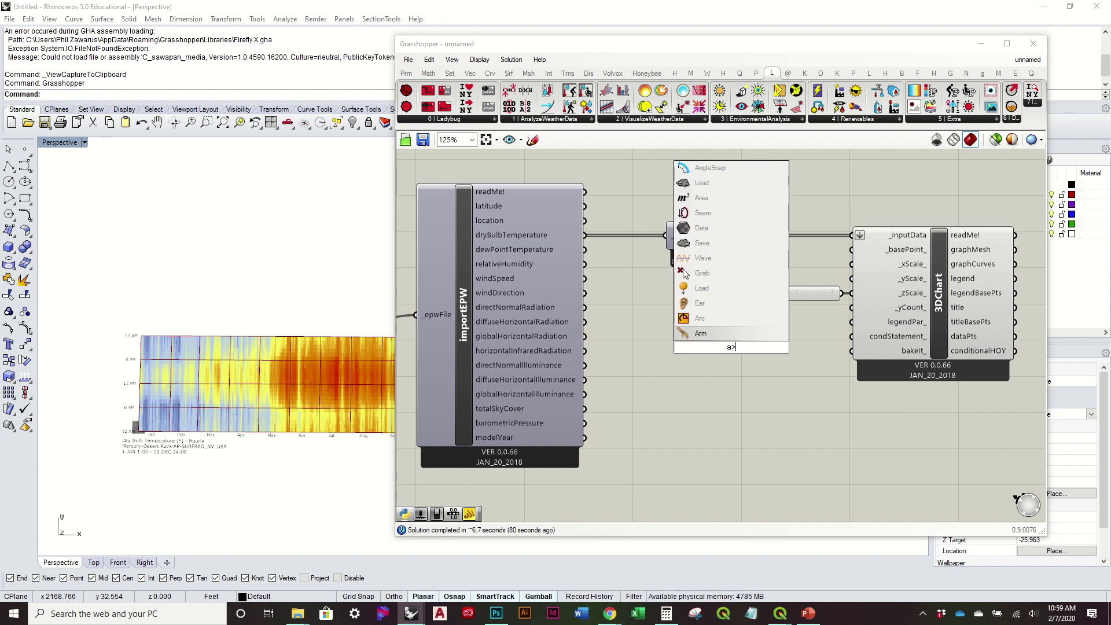
pyautogui.press('Up')
pyautogui.press('Up')
pyautogui.press('Up')
pyautogui.press('Up')
pyautogui.press('Up')
pyautogui.press('Up')
pyautogui.press('Up')
pyautogui.press('Up')
pyautogui.press('Up')
pyautogui.press('Return')
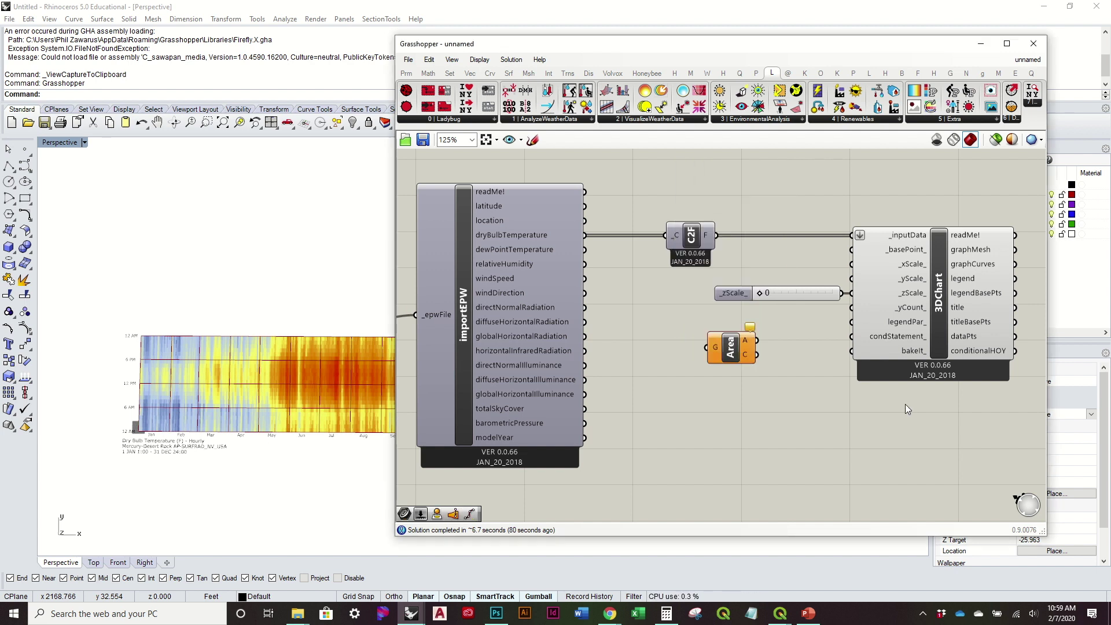
pyautogui.click(730, 347)
pyautogui.press('Delete')
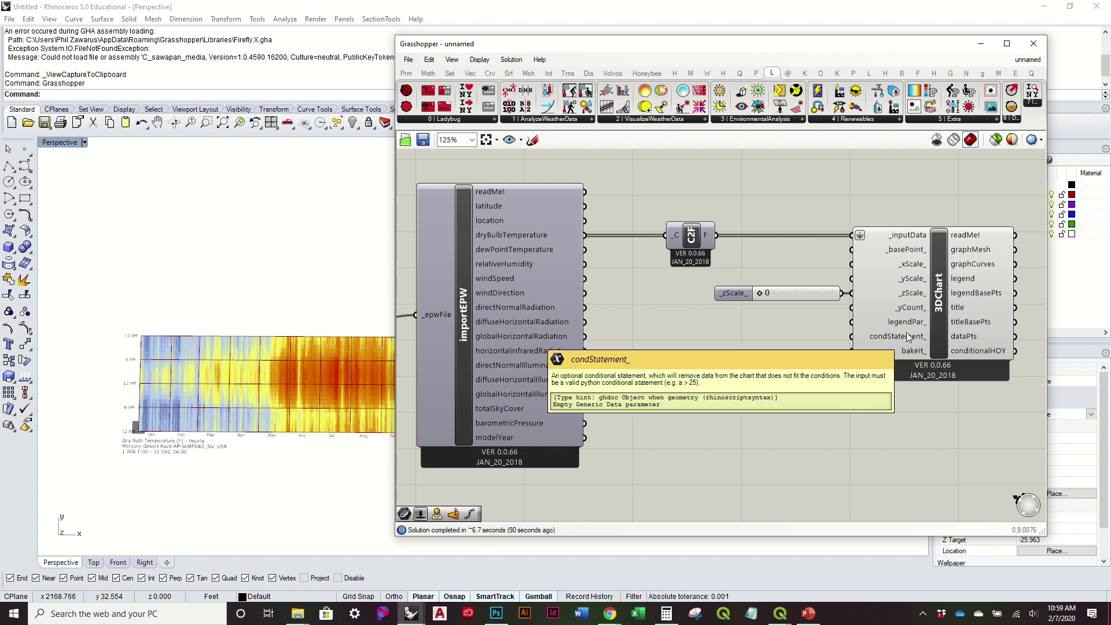
# Step: Add a panel containing a > 80 below the _zScale_ slider and wire it into 3DChart's condStatement_ input
pyautogui.doubleClick(707, 376)
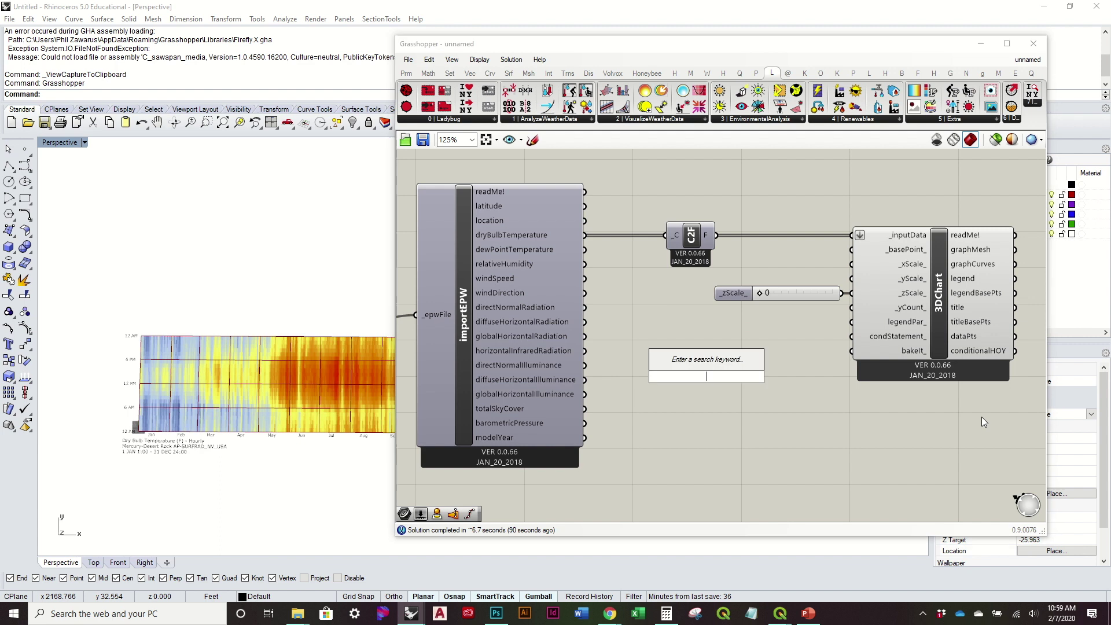
pyautogui.write('"a > 80')
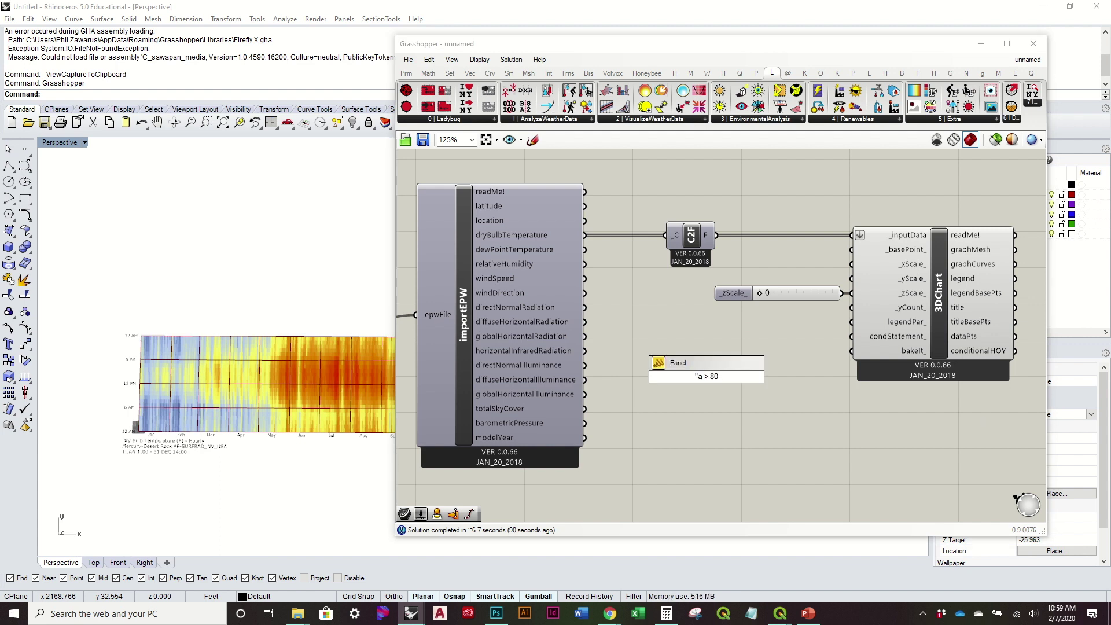
pyautogui.press('Return')
pyautogui.click(697, 366)
pyautogui.moveTo(767, 376); pyautogui.dragTo(851, 336)
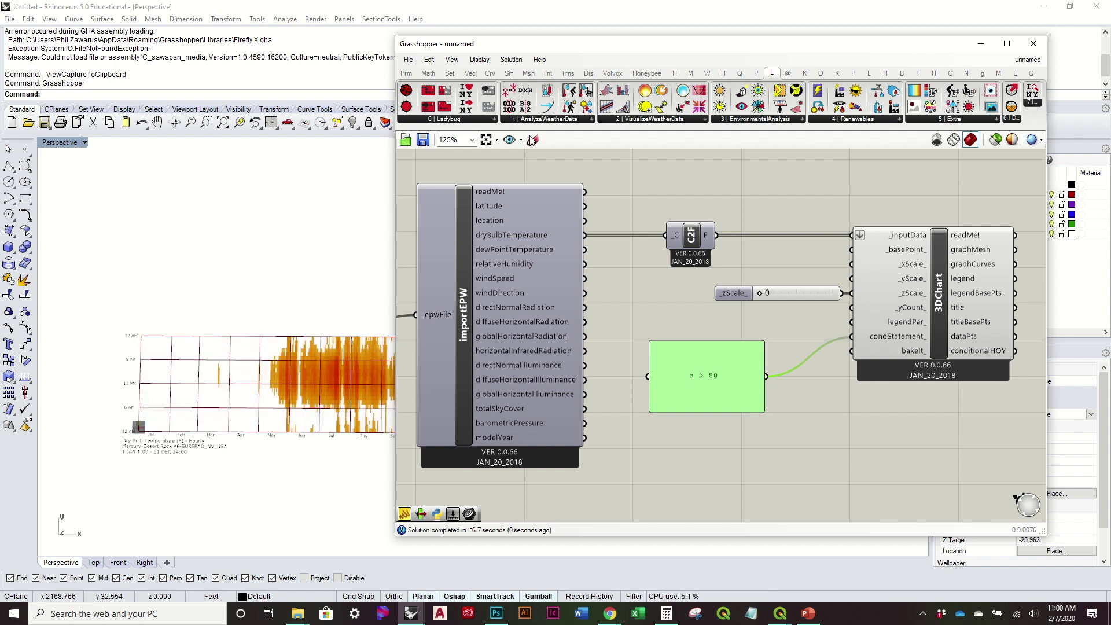
# Step: Change the panel's condition to a < 80 and check the filtered chart against its legend
pyautogui.moveTo(560, 51); pyautogui.dragTo(624, 32)
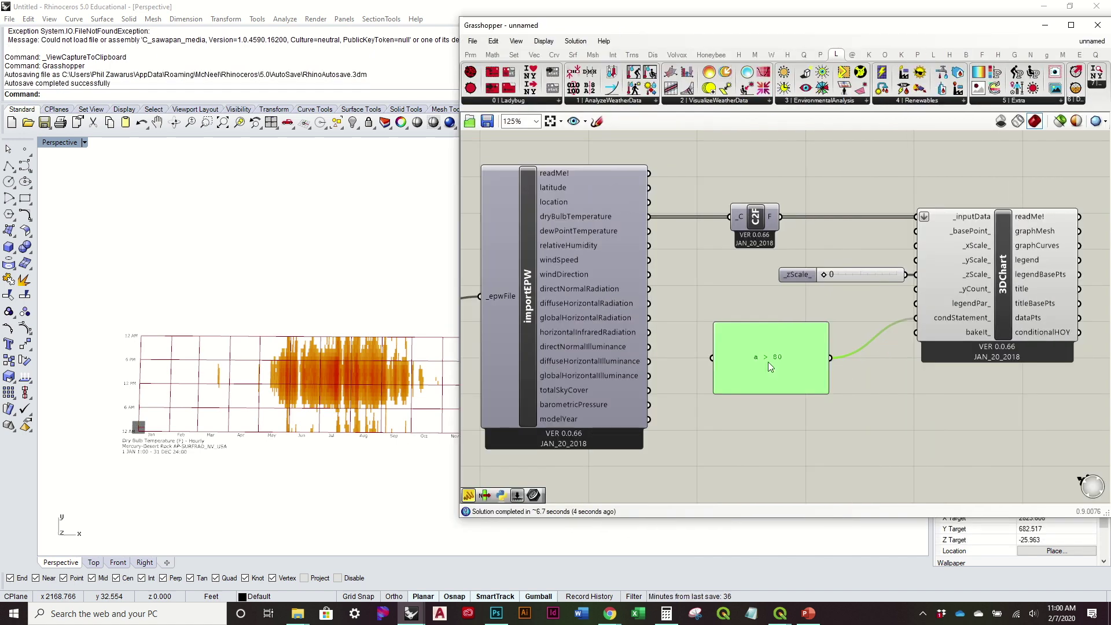
pyautogui.doubleClick(786, 356)
pyautogui.doubleClick(764, 327)
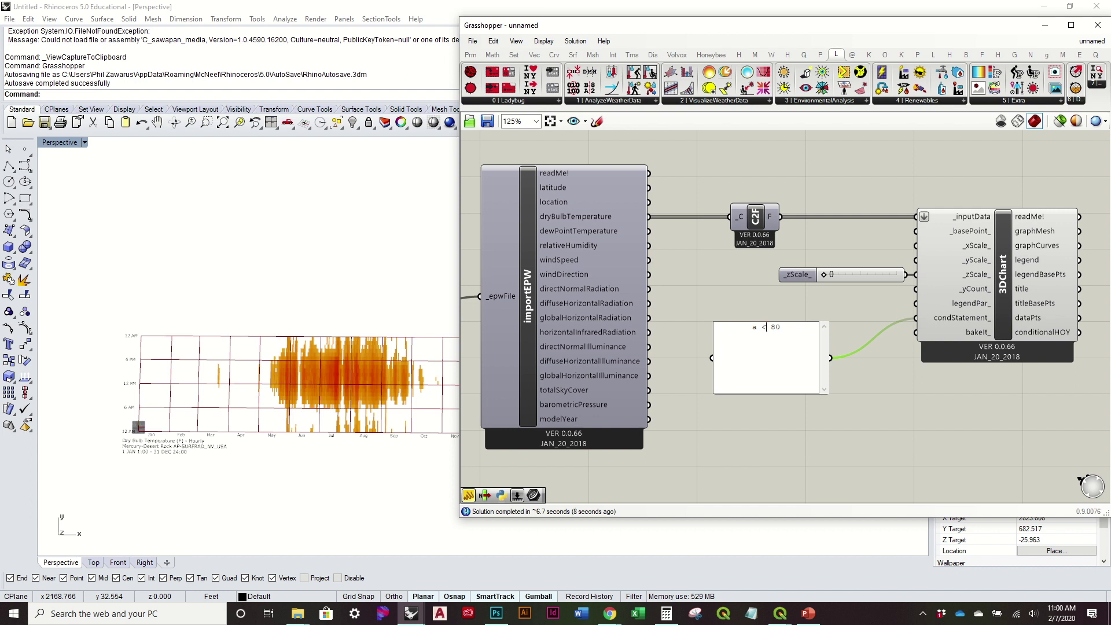
pyautogui.click(897, 448)
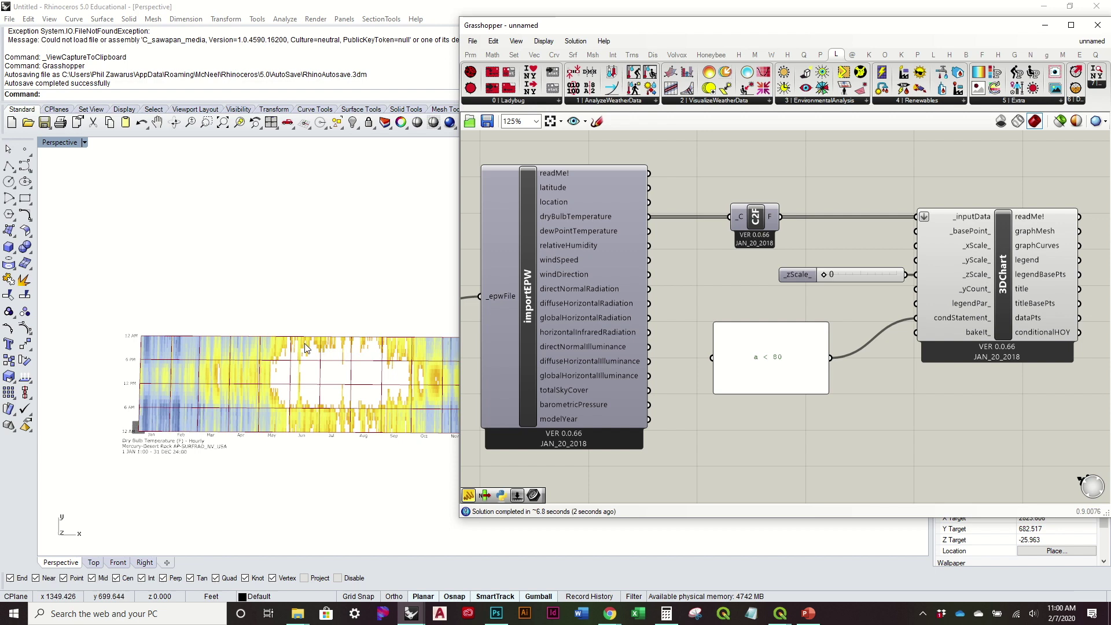
pyautogui.scroll(-2, 434, 371)
pyautogui.scroll(2, 434, 371)
pyautogui.scroll(2, 434, 371)
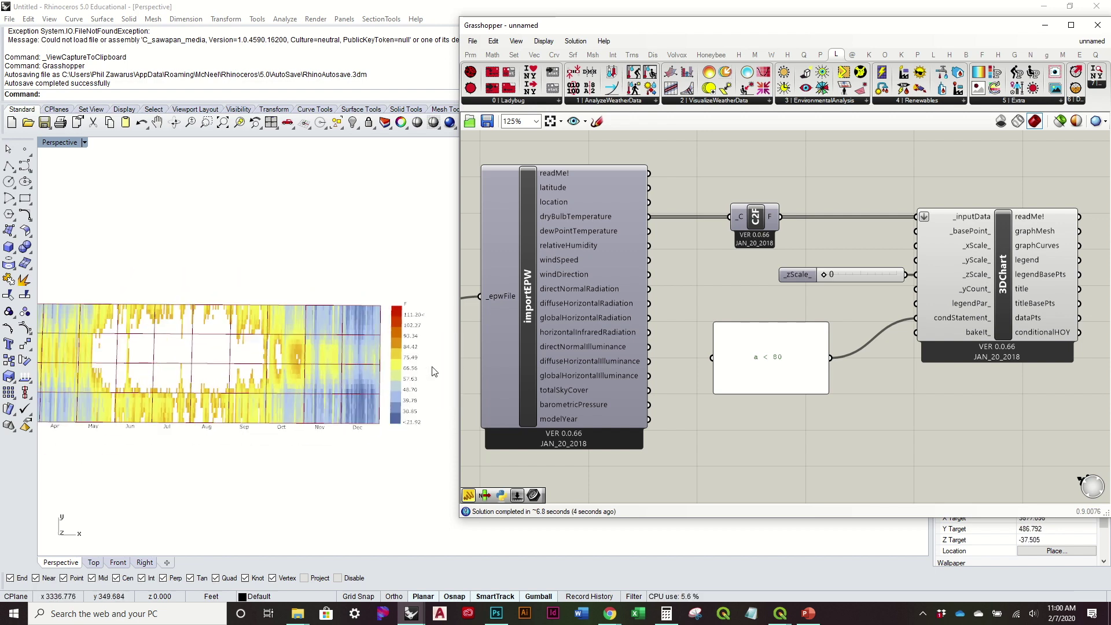
# Step: Set the panel's condition to a < 65 and inspect the November and December part of the chart beside the legend
pyautogui.click(796, 369)
pyautogui.doubleClick(796, 369)
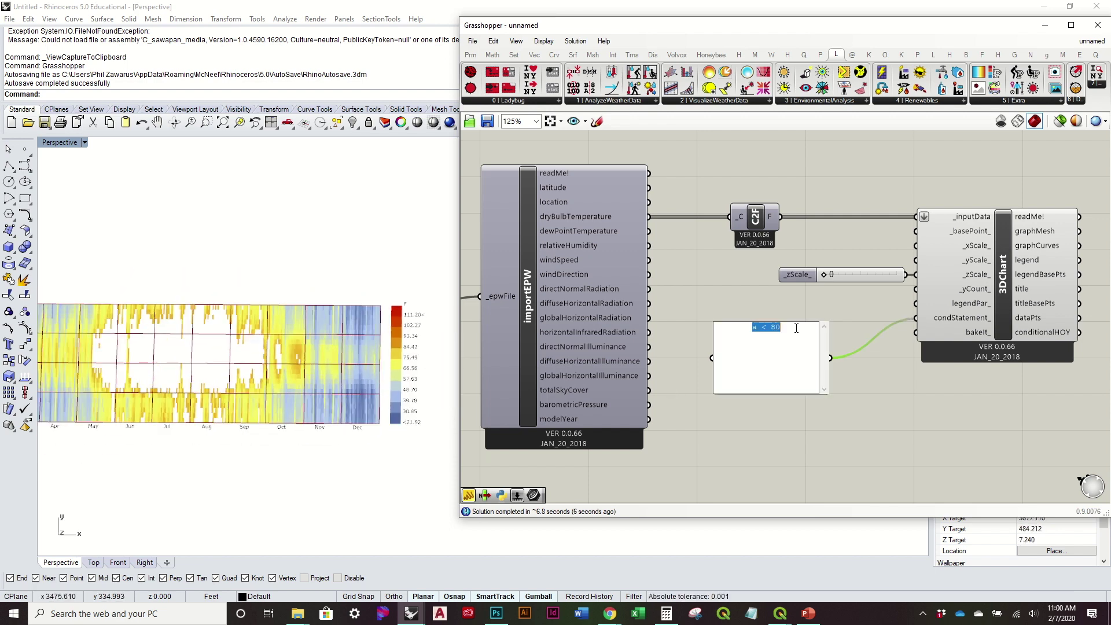
pyautogui.doubleClick(775, 327)
pyautogui.write('65')
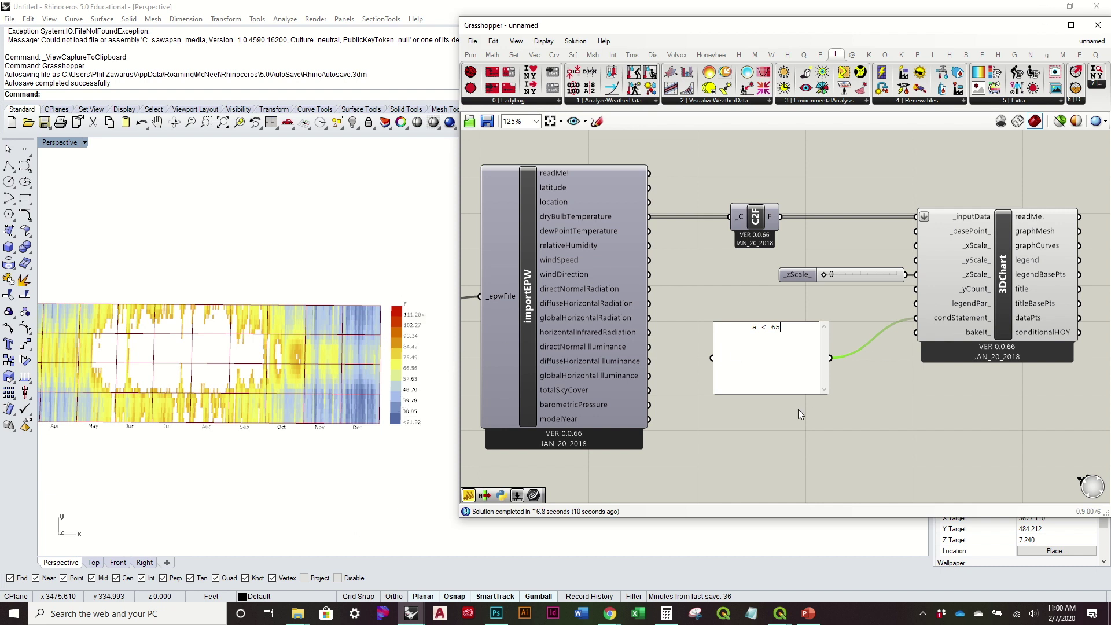
pyautogui.click(970, 415)
pyautogui.moveTo(266, 370); pyautogui.dragTo(307, 365, button='right')
pyautogui.scroll(5, 324, 368)
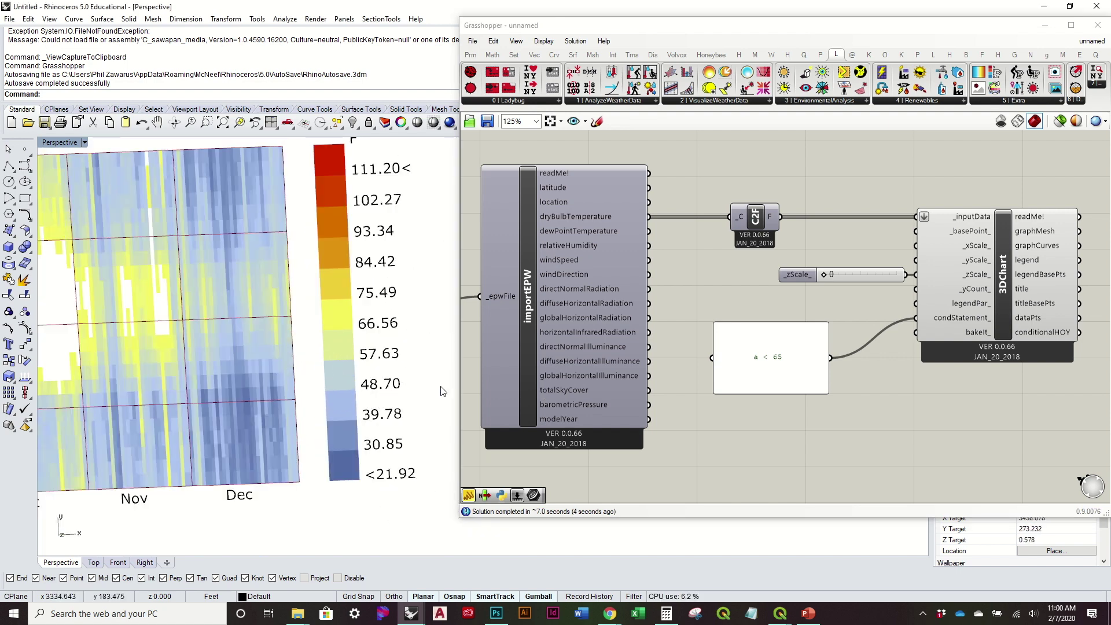
# Step: Set the threshold in the condition panel to 48.7, keeping the less-than comparison
pyautogui.doubleClick(778, 364)
pyautogui.moveTo(787, 327); pyautogui.dragTo(773, 334)
pyautogui.write('48.7')
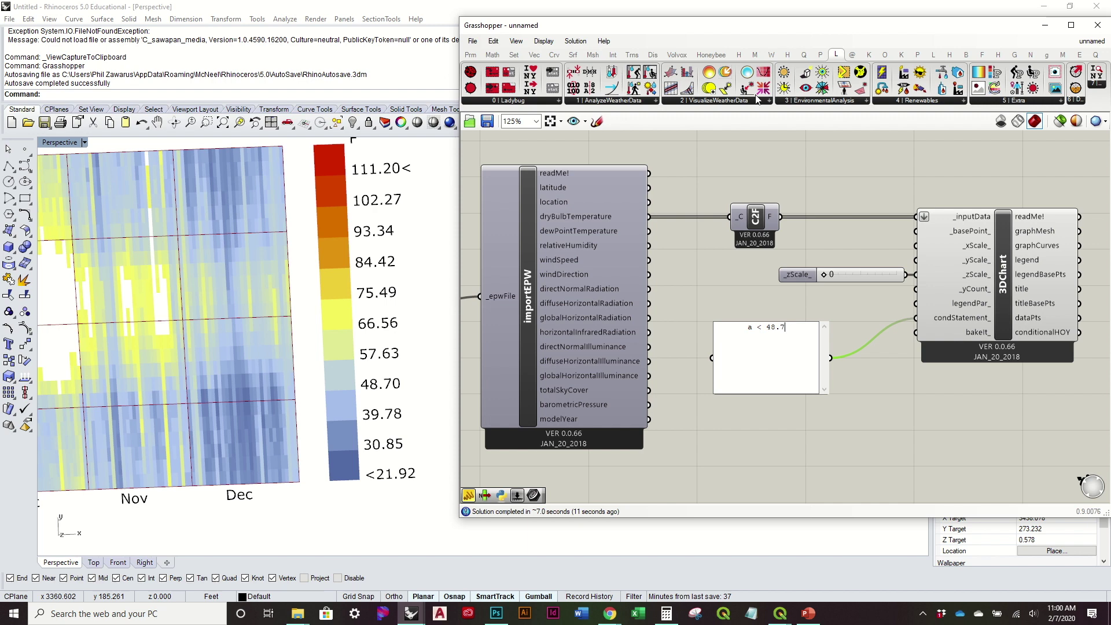
pyautogui.click(796, 304)
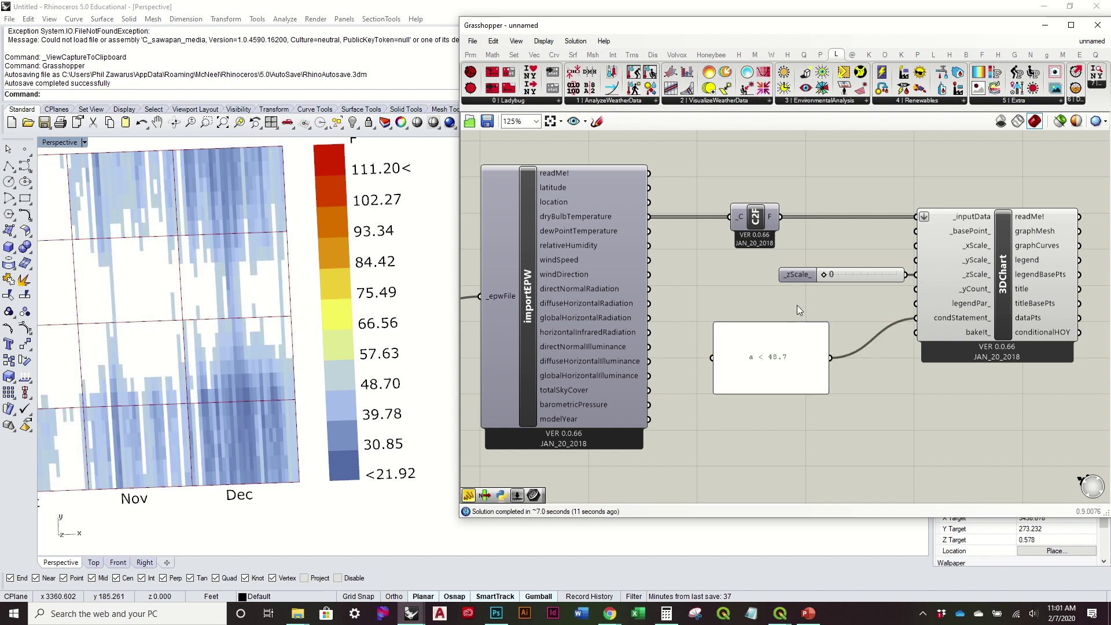
# Step: Examine the filtered cold hours in the chart and the condition panel's connection to 3DChart
pyautogui.scroll(-5, 307, 338)
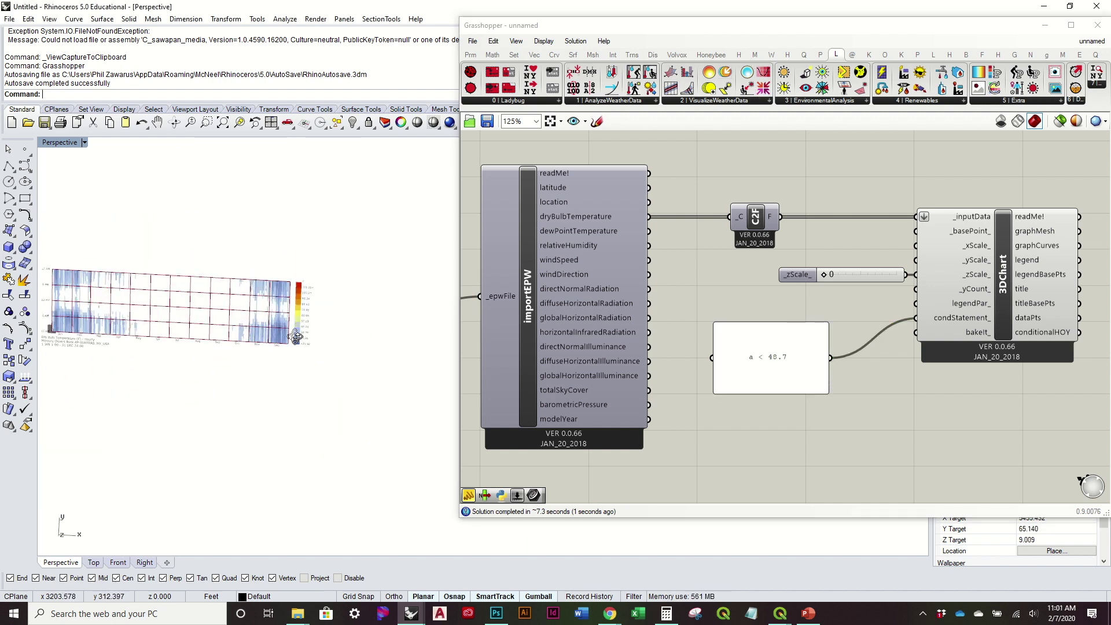
pyautogui.moveTo(849, 327); pyautogui.dragTo(748, 361, button='right')
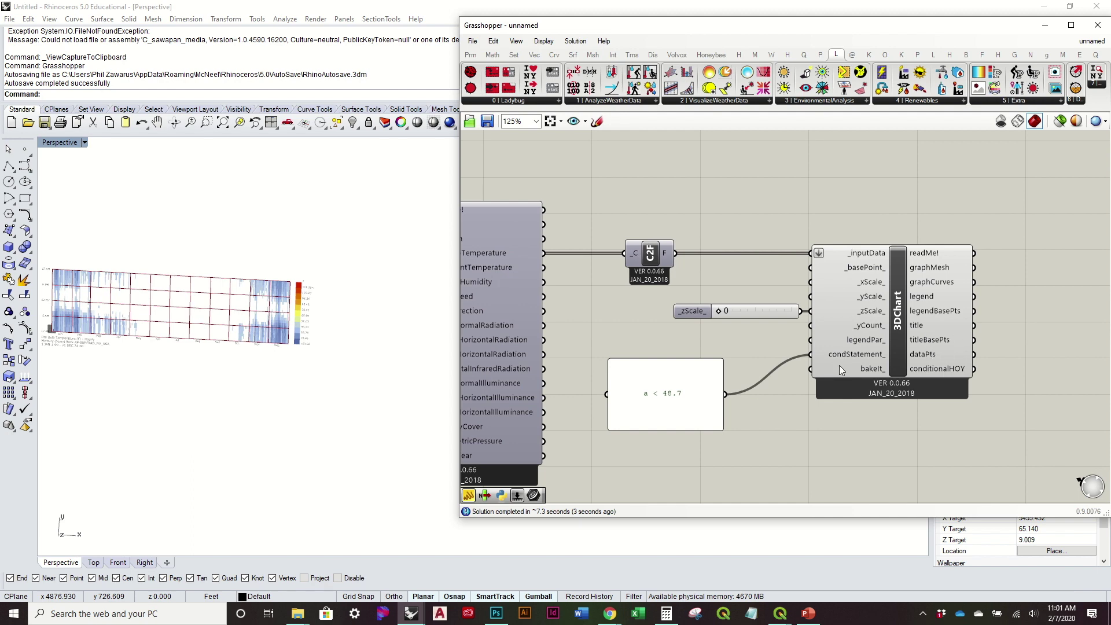
pyautogui.moveTo(655, 396); pyautogui.dragTo(667, 380)
pyautogui.moveTo(359, 376); pyautogui.dragTo(295, 307, button='right')
pyautogui.scroll(8, 284, 319)
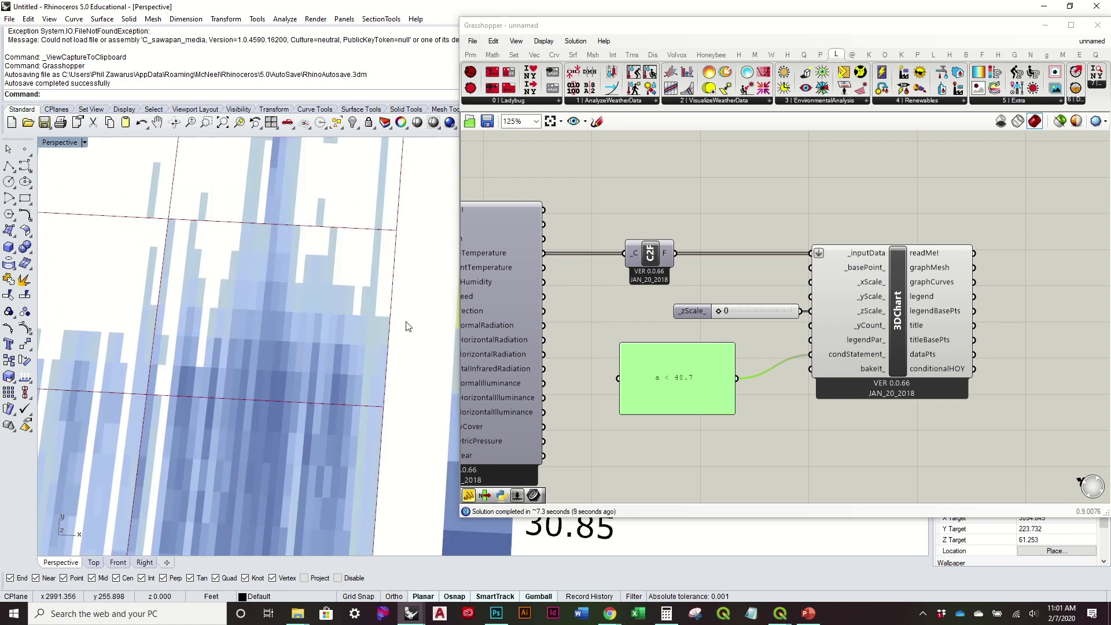
pyautogui.click(760, 390)
pyautogui.scroll(-2, 775, 392)
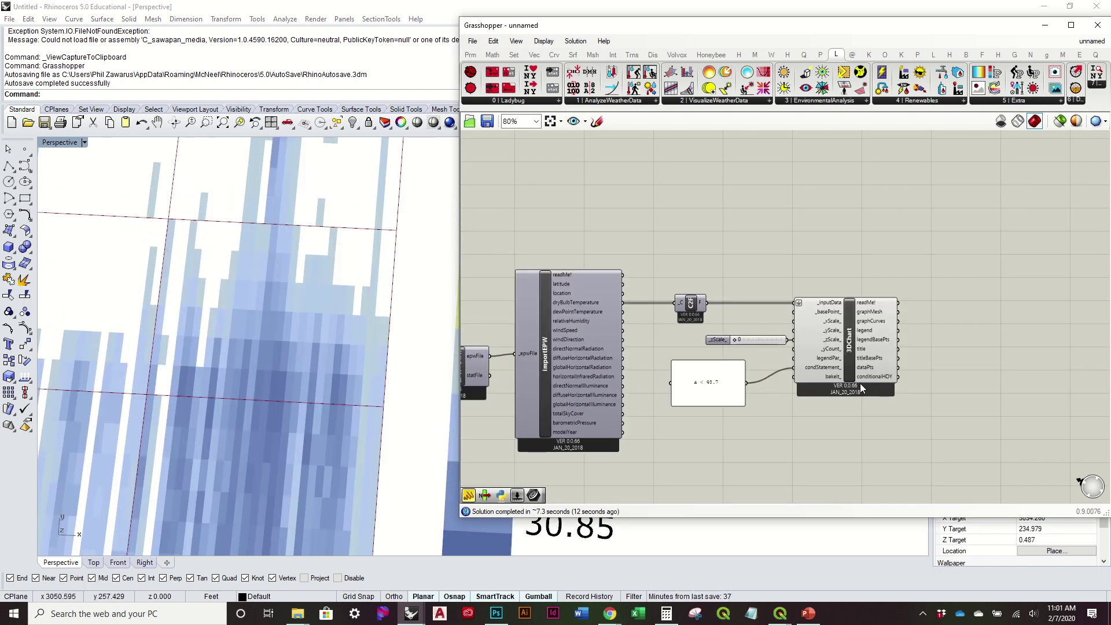
pyautogui.scroll(3, 824, 386)
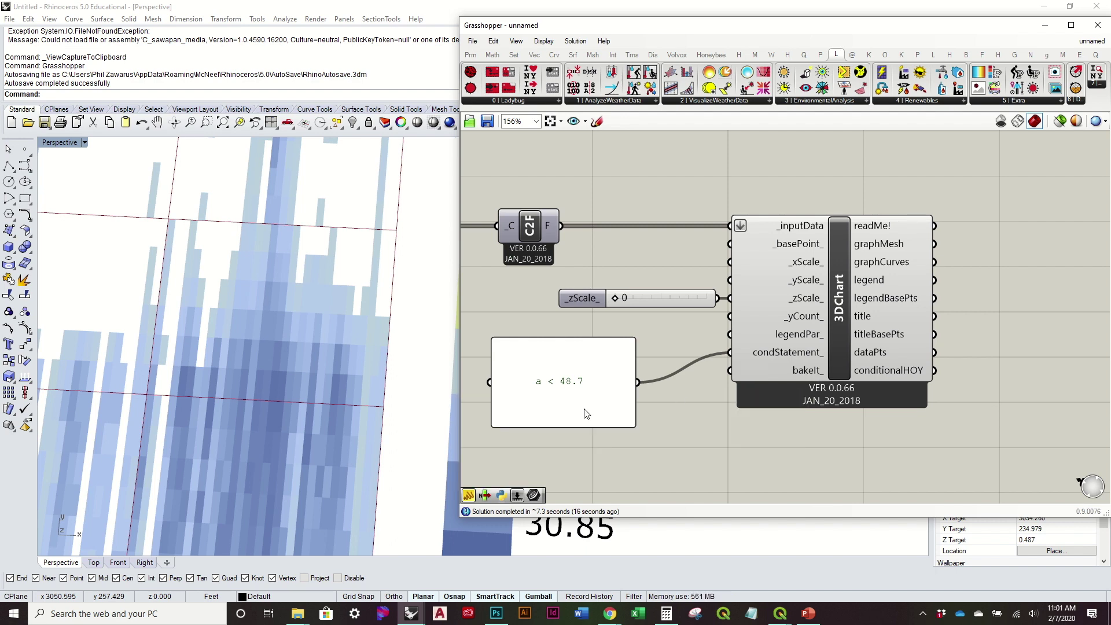
# Step: Move the condition panel lower on the canvas to free space beneath the _zScale_ slider
pyautogui.click(573, 380)
pyautogui.scroll(-2, 602, 380)
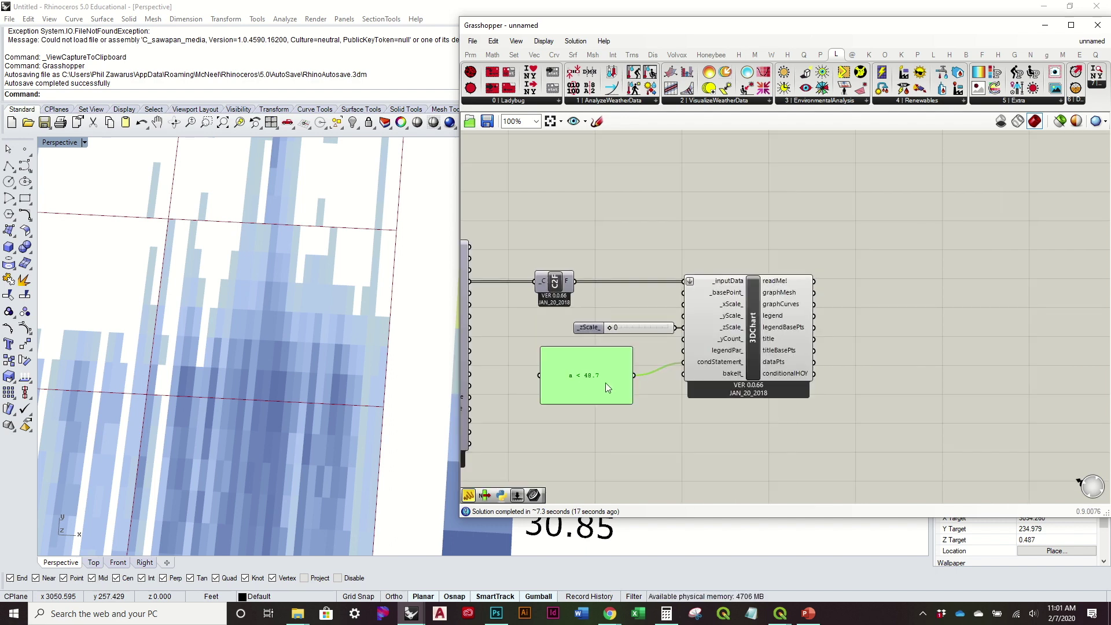
pyautogui.scroll(-1, 665, 405)
pyautogui.moveTo(665, 407); pyautogui.dragTo(786, 371, button='right')
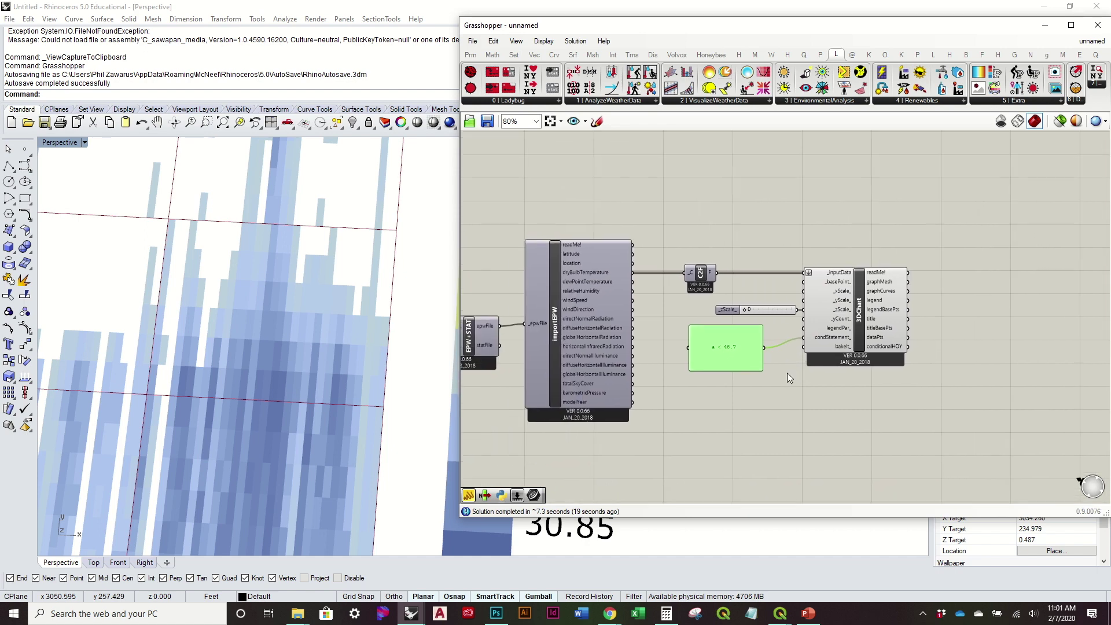
pyautogui.scroll(1, 787, 371)
pyautogui.scroll(-8, 378, 374)
pyautogui.scroll(3, 861, 342)
pyautogui.moveTo(501, 363); pyautogui.dragTo(532, 464)
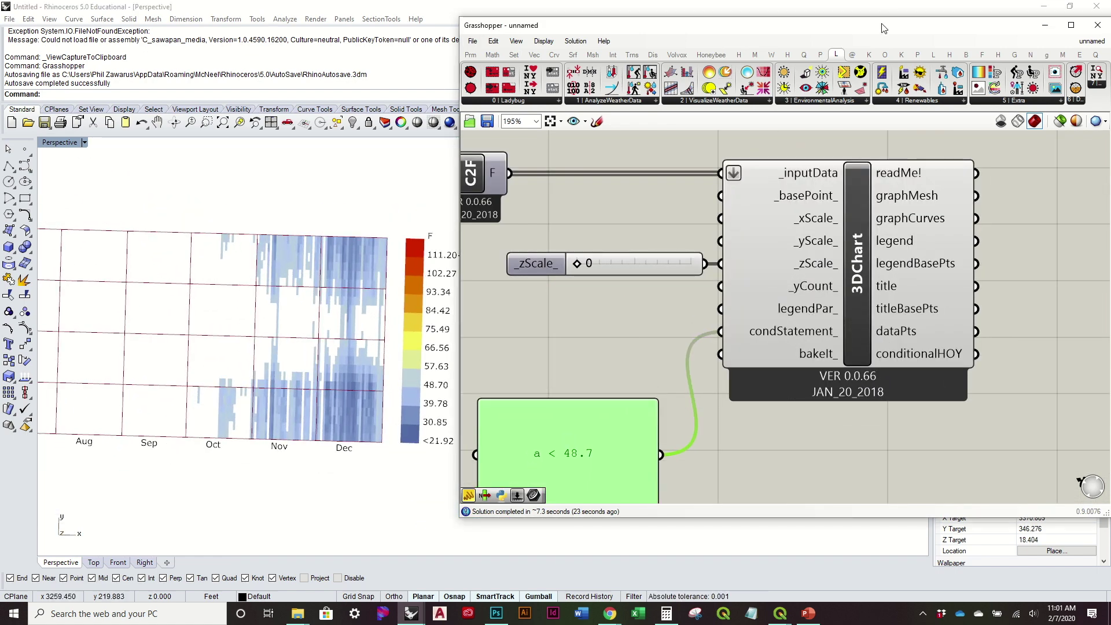
# Step: Place a Ladybug_Legend Parameters component beside 3DChart and move the condition panel well below it
pyautogui.click(1015, 102)
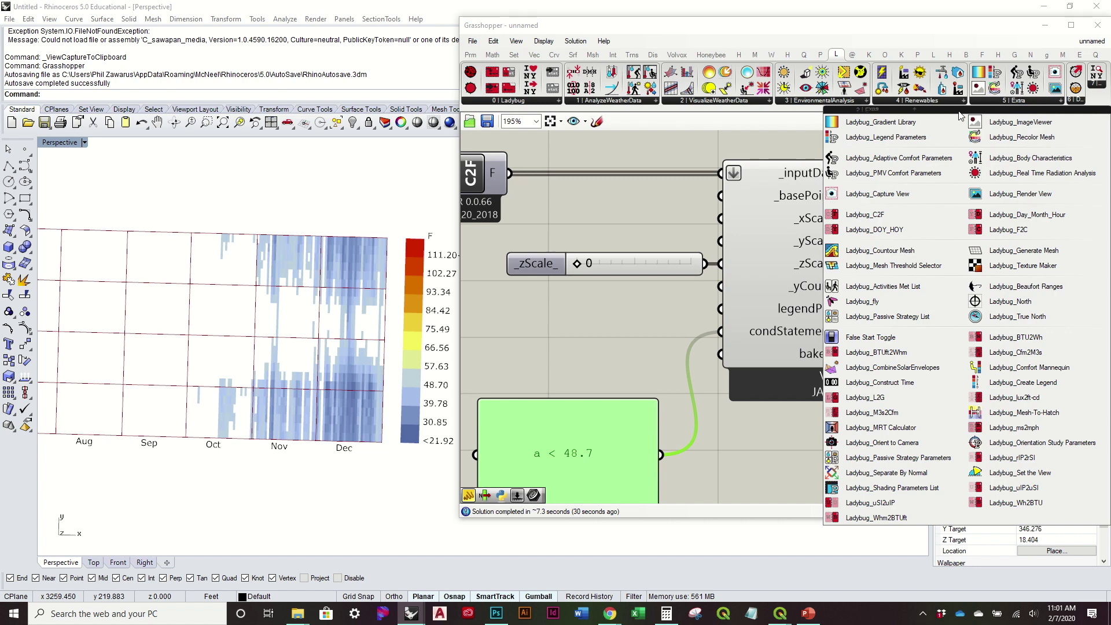
pyautogui.click(906, 139)
pyautogui.click(599, 326)
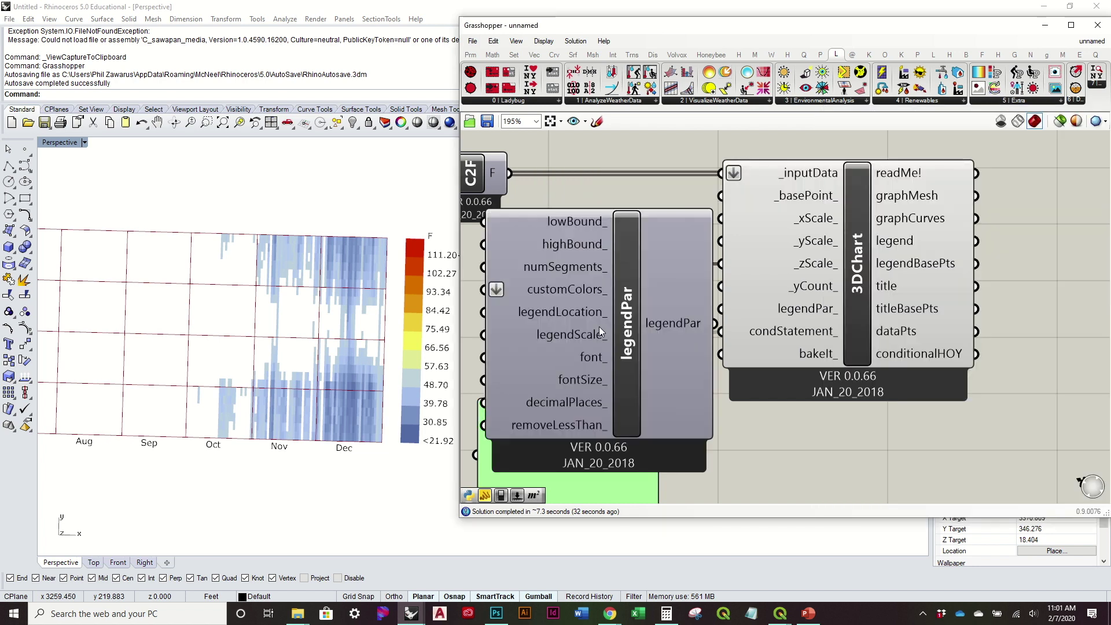
pyautogui.scroll(-4, 777, 215)
pyautogui.moveTo(769, 308); pyautogui.dragTo(793, 446)
pyautogui.moveTo(759, 205); pyautogui.dragTo(734, 241)
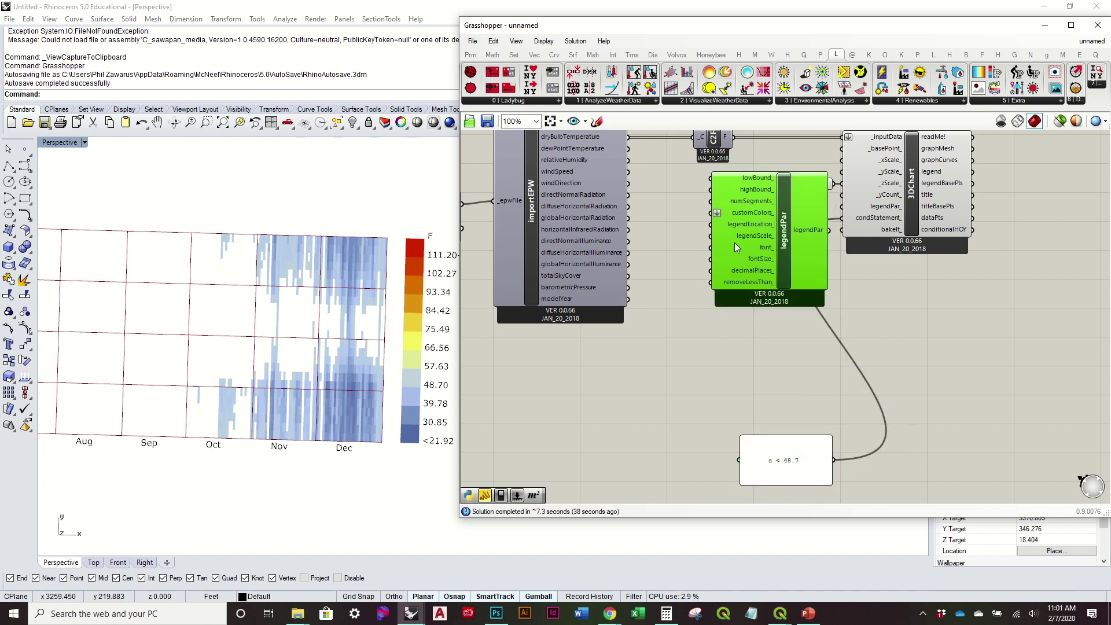
# Step: Move 3DChart and its _zScale_ slider farther from C2F and position legendPar in the gap below the slider
pyautogui.scroll(1, 786, 229)
pyautogui.moveTo(731, 189); pyautogui.dragTo(746, 269, button='right')
pyautogui.moveTo(958, 347); pyautogui.dragTo(709, 154)
pyautogui.moveTo(792, 225); pyautogui.dragTo(936, 228)
pyautogui.click(770, 301)
pyautogui.moveTo(622, 346); pyautogui.dragTo(689, 364, button='right')
pyautogui.moveTo(720, 378); pyautogui.dragTo(783, 391)
pyautogui.moveTo(637, 308); pyautogui.dragTo(721, 313, button='right')
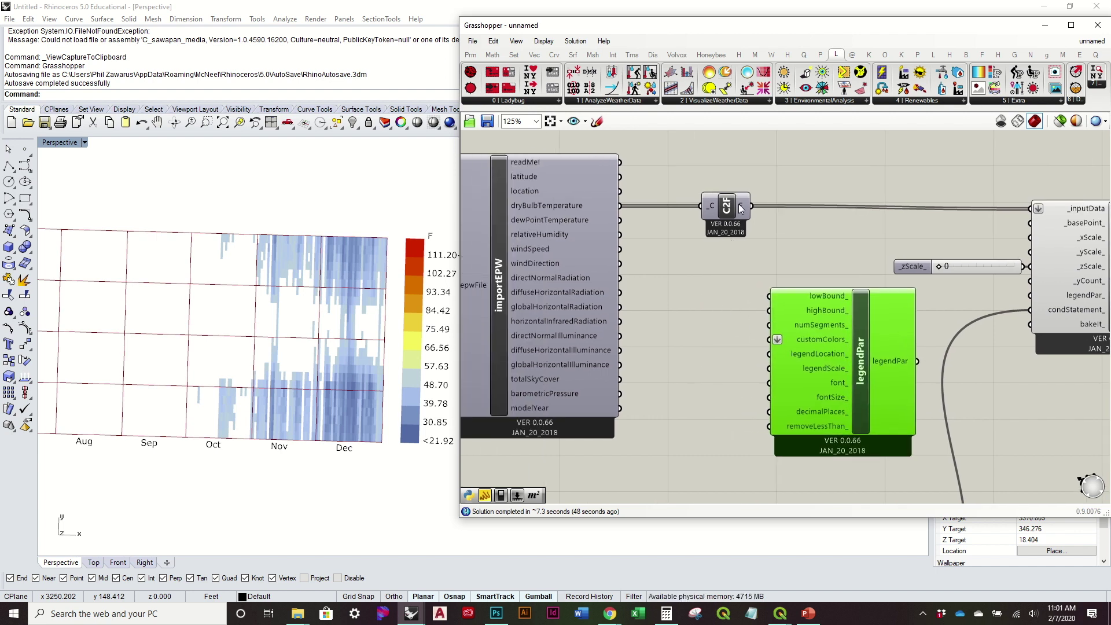
# Step: Add a Ladybug_Separate data component between C2F and legendPar, wiring C2F's F output into its _inputList
pyautogui.moveTo(740, 208)
pyautogui.moveTo(740, 208); pyautogui.dragTo(616, 222, button='right')
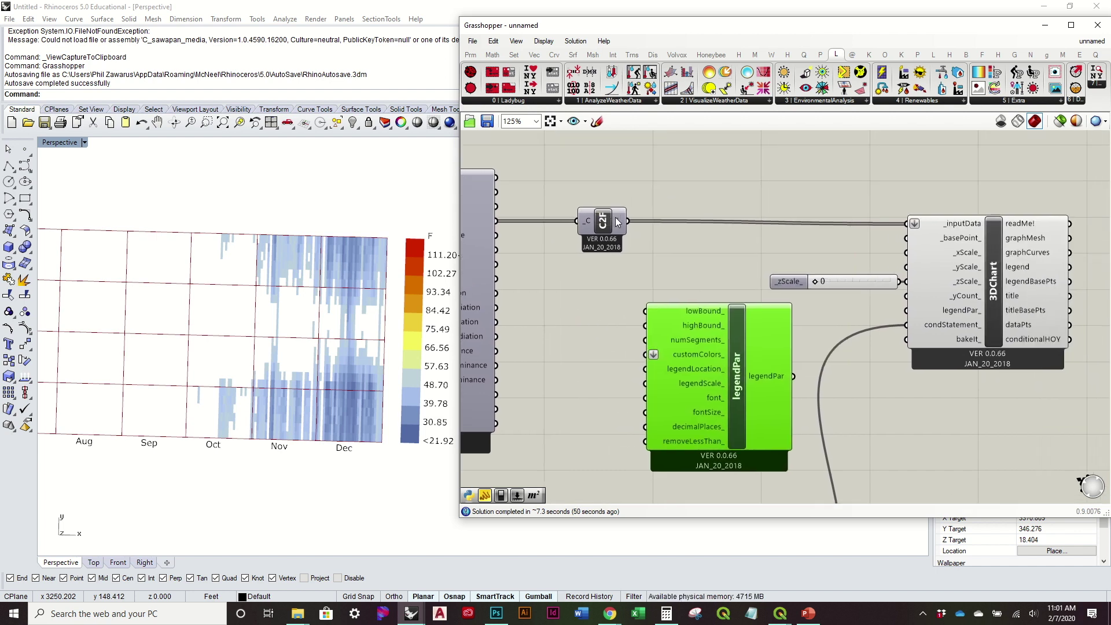
pyautogui.click(624, 102)
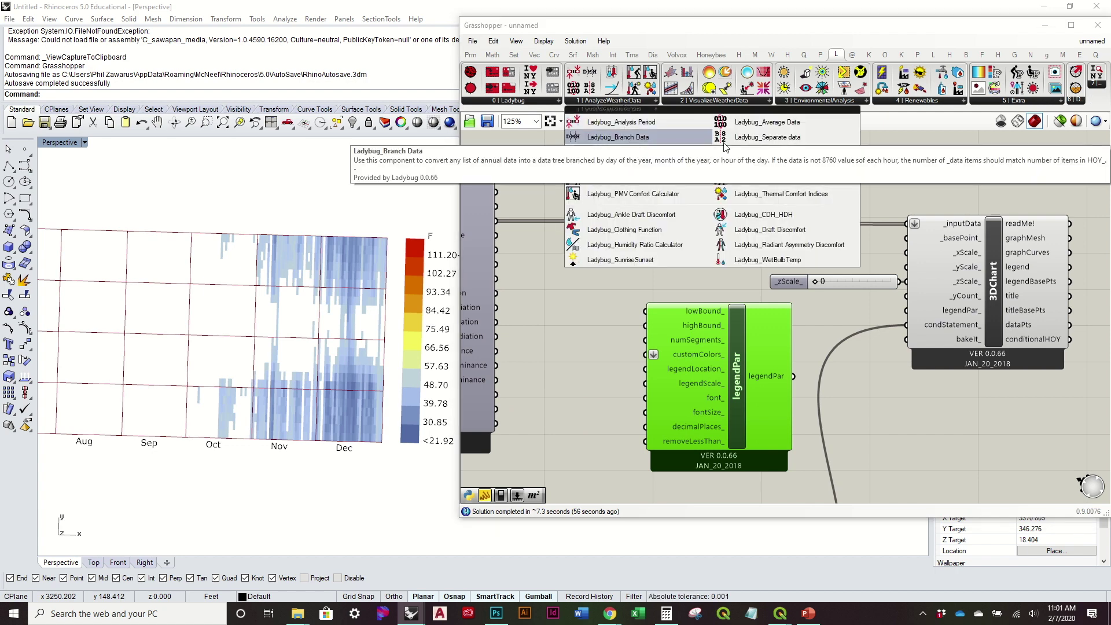
pyautogui.click(757, 144)
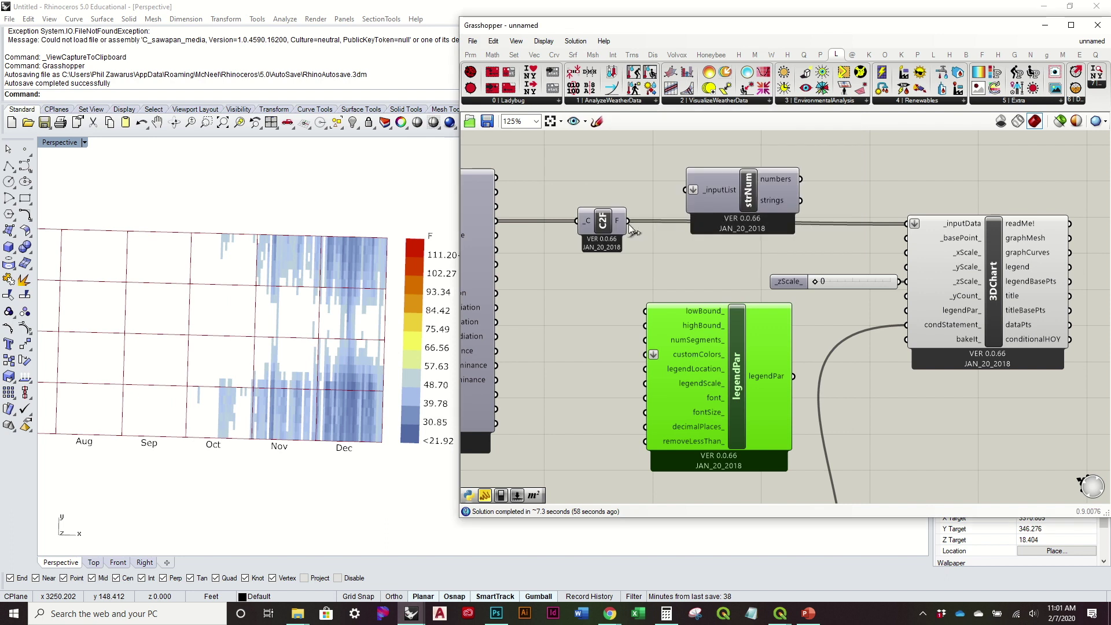
pyautogui.moveTo(628, 221); pyautogui.dragTo(686, 191)
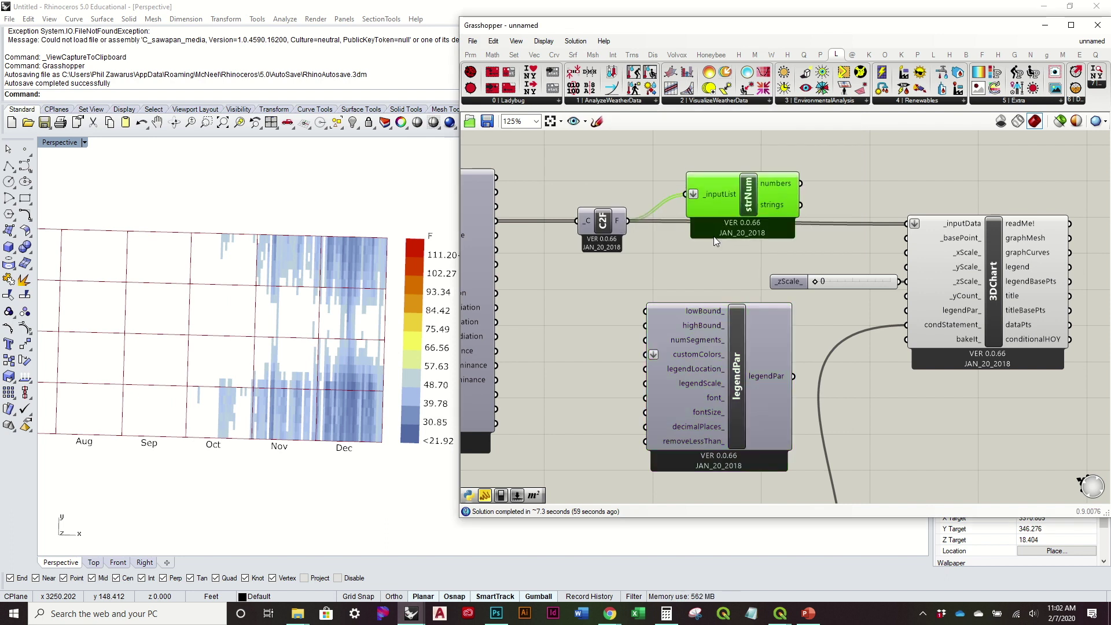
pyautogui.moveTo(713, 236); pyautogui.dragTo(664, 306)
pyautogui.moveTo(744, 263)
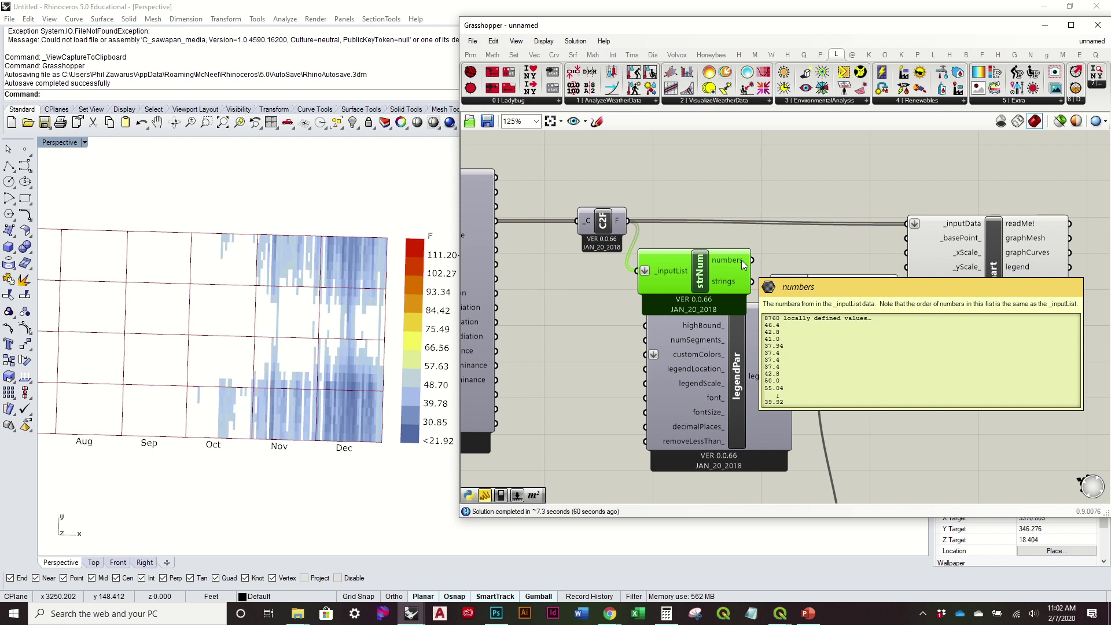
# Step: Spread C2F, strNum and legendPar apart, with strNum lower beneath C2F and legendPar lower and closer to 3DChart
pyautogui.moveTo(729, 289)
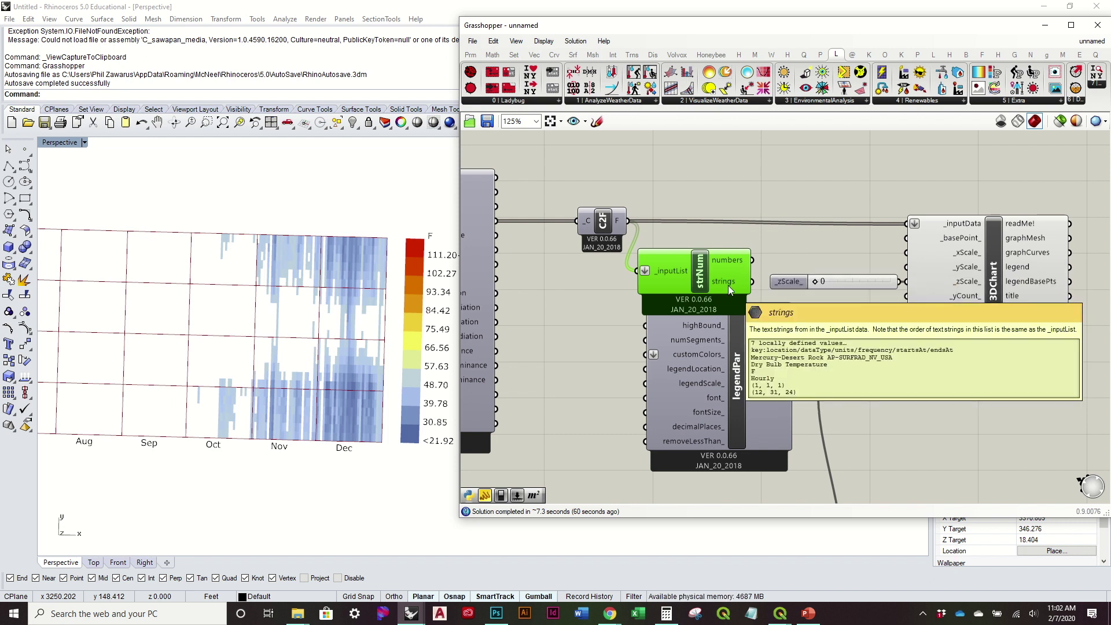
pyautogui.moveTo(654, 225); pyautogui.dragTo(668, 199, button='right')
pyautogui.moveTo(613, 184); pyautogui.dragTo(565, 178)
pyautogui.moveTo(699, 248); pyautogui.dragTo(614, 254)
pyautogui.moveTo(613, 253); pyautogui.dragTo(553, 192, button='right')
pyautogui.moveTo(689, 324); pyautogui.dragTo(774, 402)
pyautogui.moveTo(574, 200); pyautogui.dragTo(635, 235)
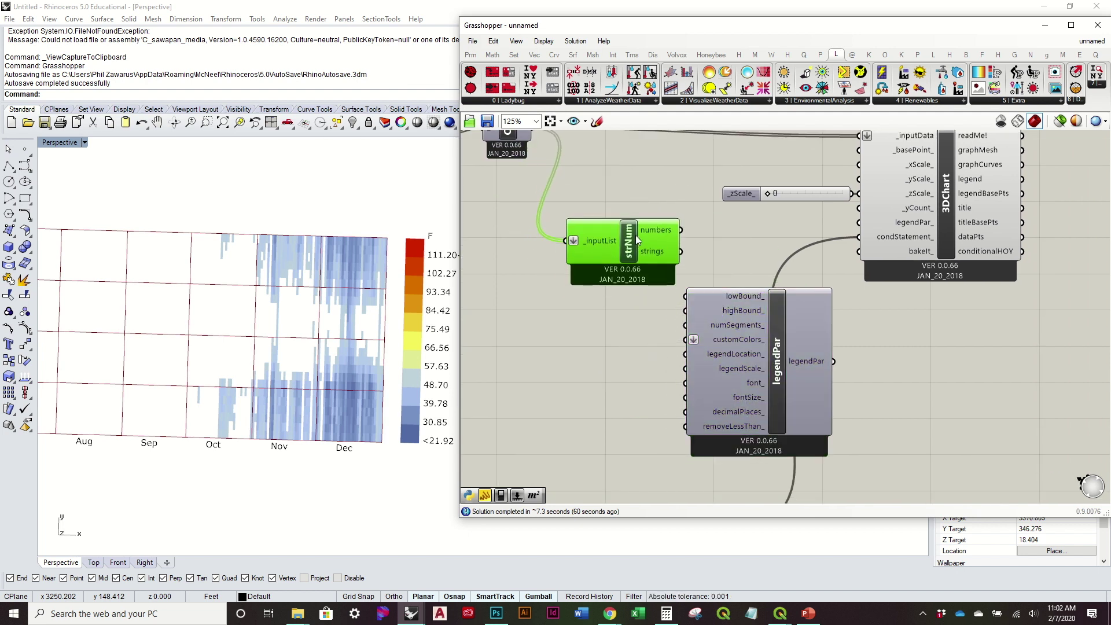
pyautogui.moveTo(635, 235); pyautogui.dragTo(643, 278, button='right')
pyautogui.moveTo(527, 179); pyautogui.dragTo(526, 187)
pyautogui.click(720, 287)
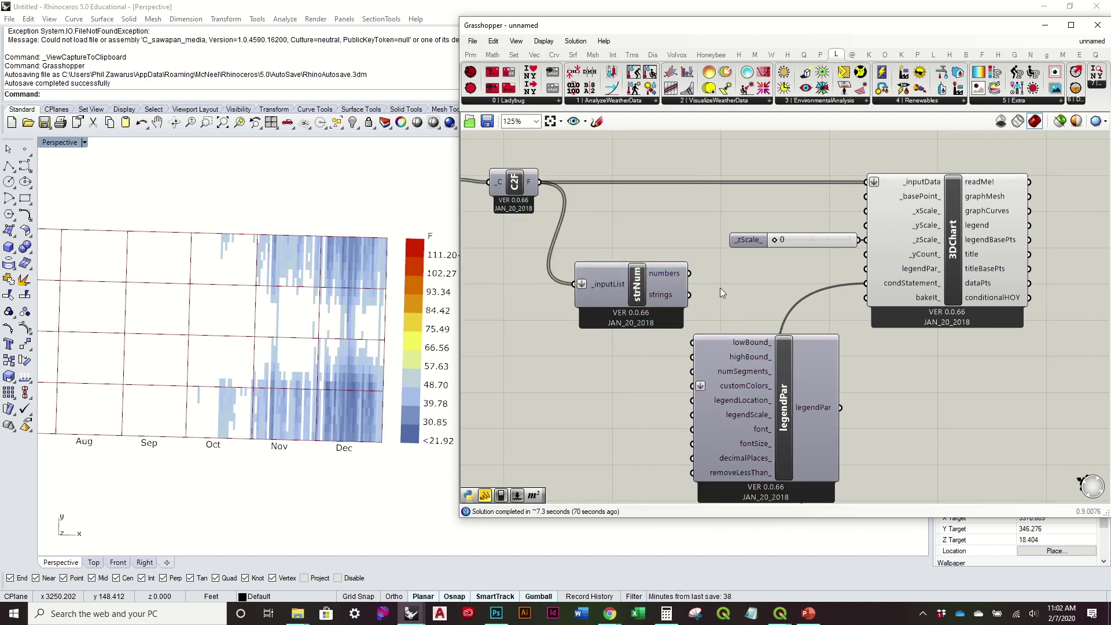
pyautogui.moveTo(720, 287); pyautogui.dragTo(697, 250, button='right')
pyautogui.moveTo(692, 343); pyautogui.dragTo(761, 350)
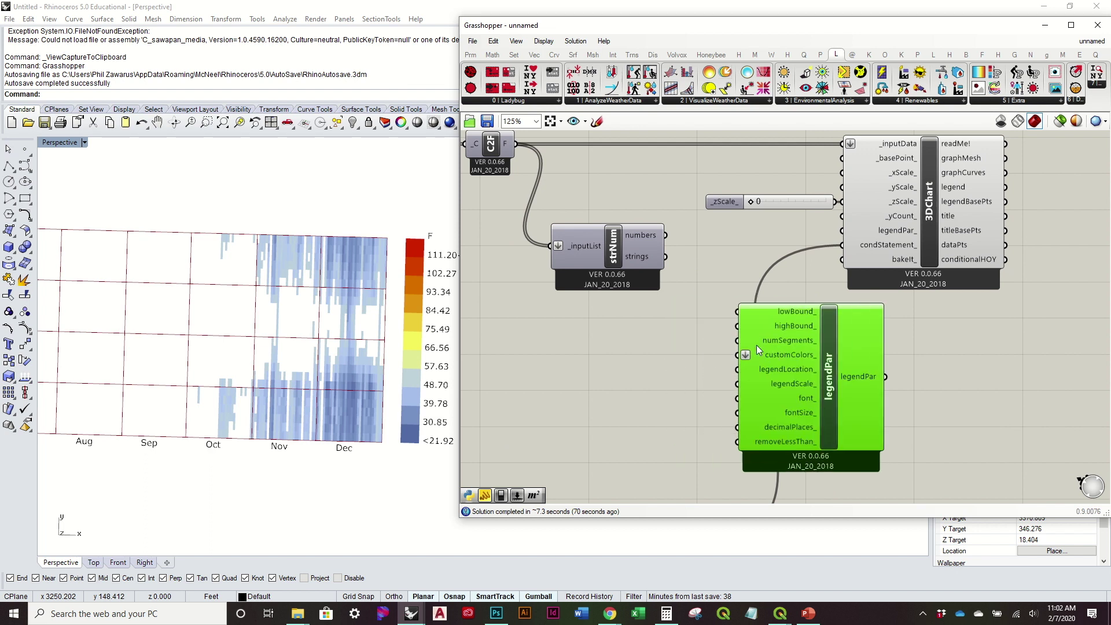
# Step: Add a Bounds component fed by strNum's numbers output and line both up beside legendPar's upper inputs
pyautogui.click(513, 55)
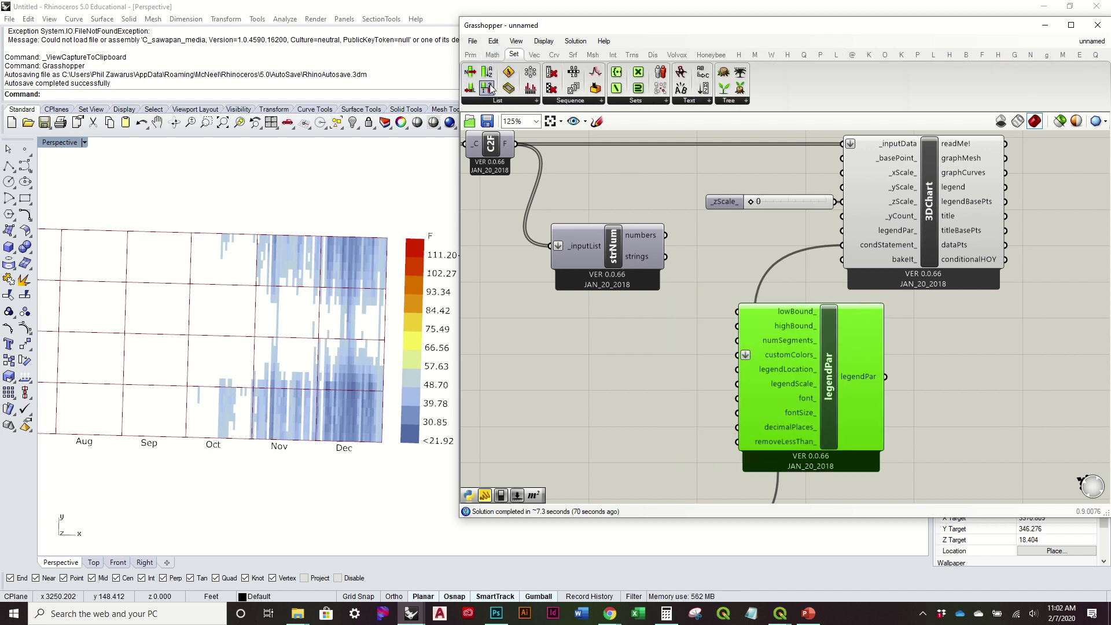
pyautogui.click(492, 54)
pyautogui.moveTo(495, 77); pyautogui.dragTo(752, 250)
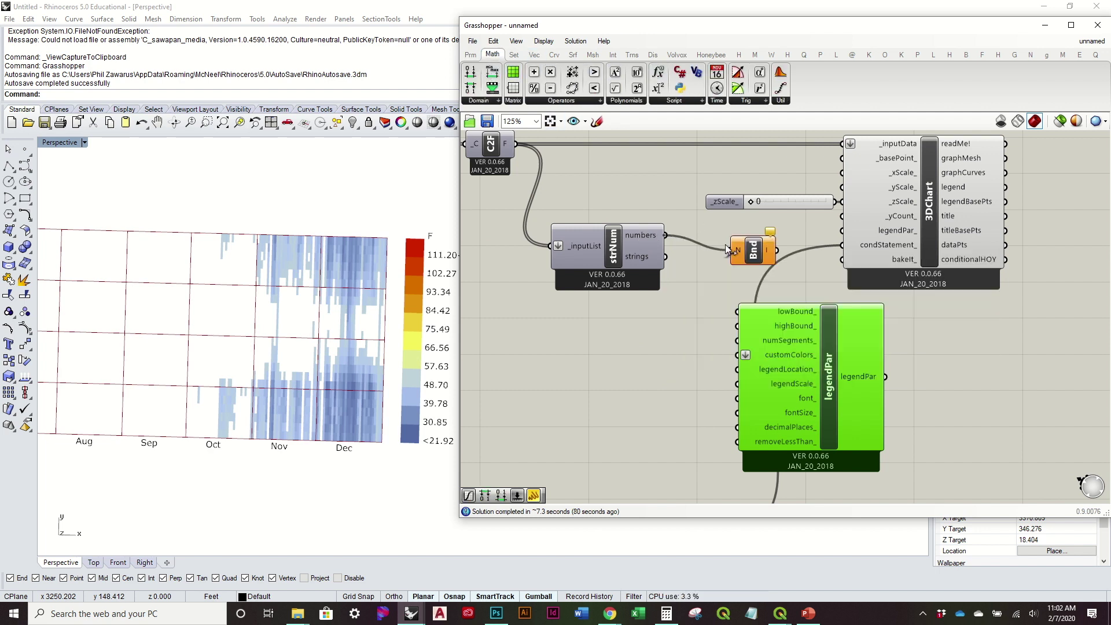
pyautogui.moveTo(634, 250); pyautogui.dragTo(605, 320)
pyautogui.moveTo(753, 255); pyautogui.dragTo(692, 317)
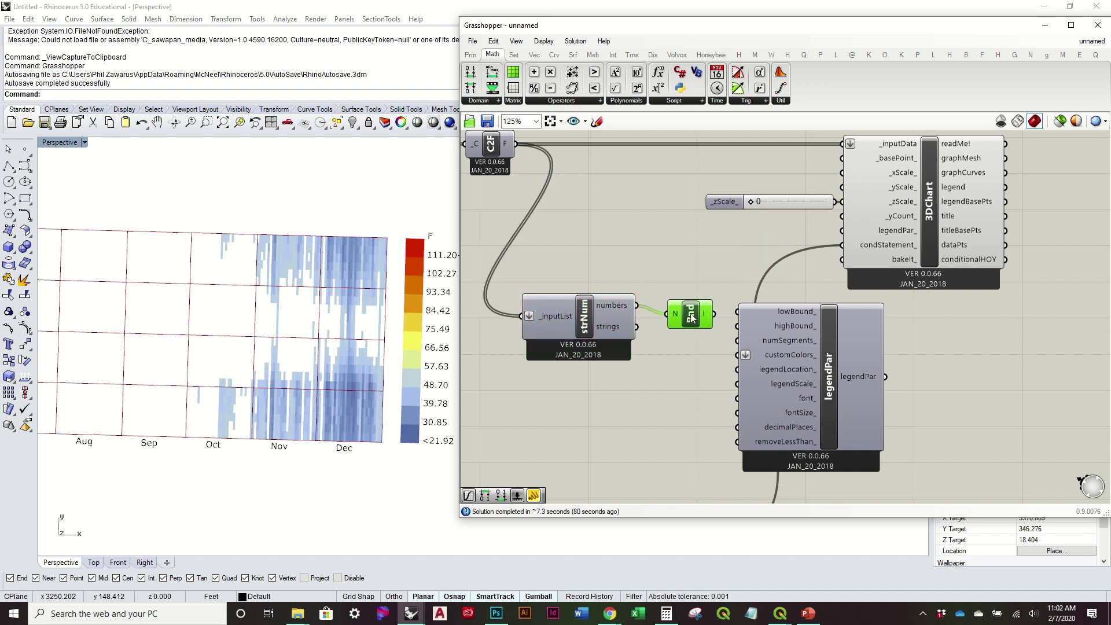
# Step: Add a Deconstruct Domain component after Bnd, wiring its S output to lowBound_ and E output to highBound_ on legendPar
pyautogui.moveTo(684, 312); pyautogui.dragTo(544, 294, button='right')
pyautogui.moveTo(655, 352); pyautogui.dragTo(730, 363)
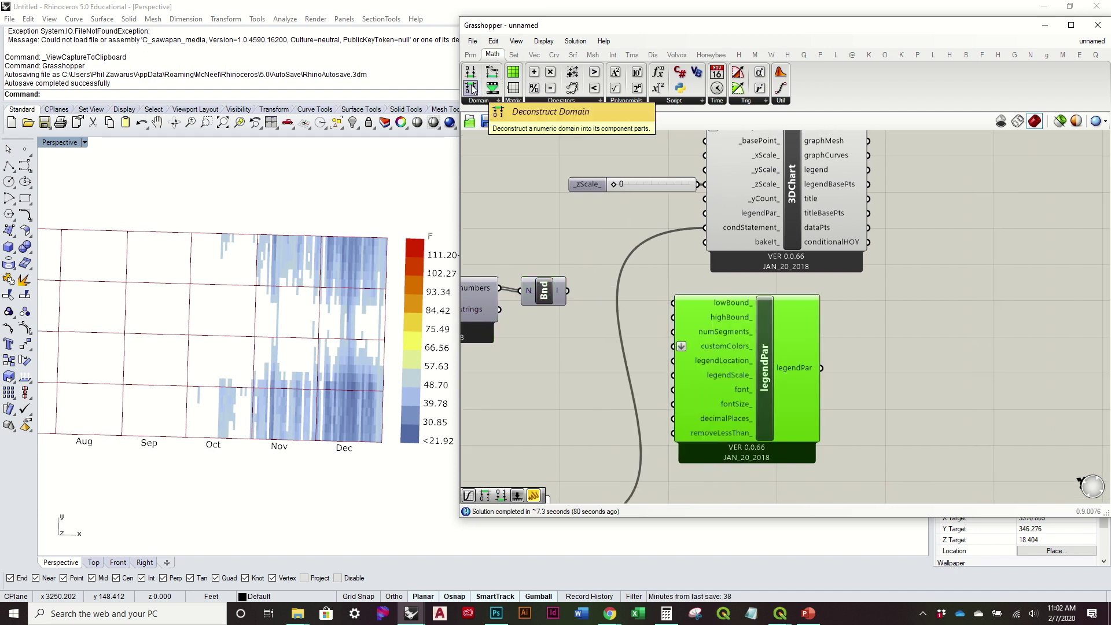
pyautogui.moveTo(473, 88); pyautogui.dragTo(567, 291)
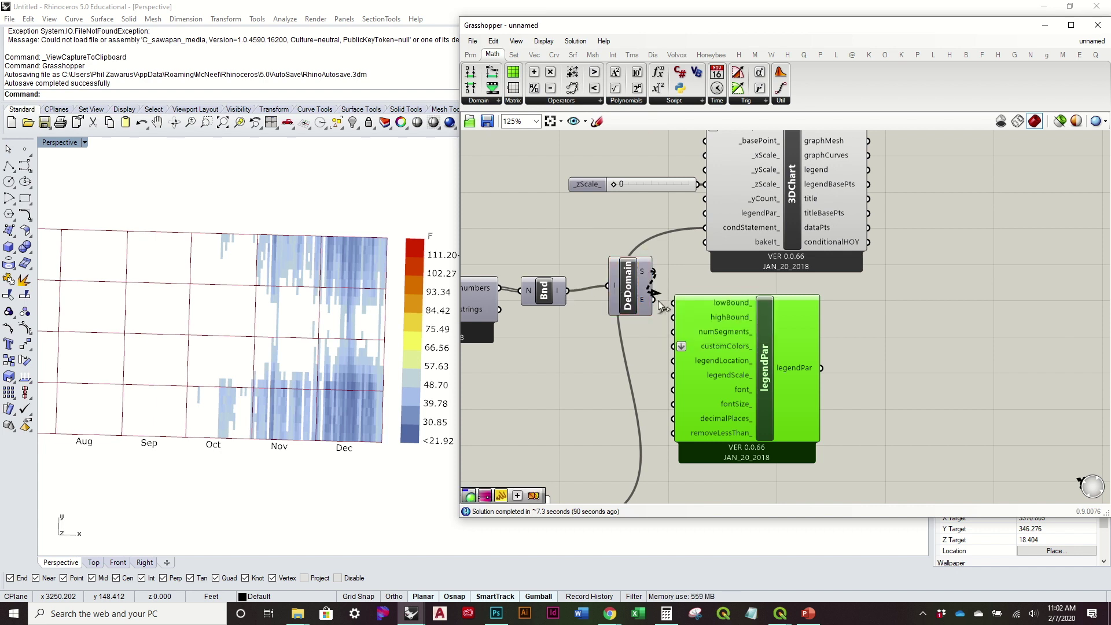
pyautogui.moveTo(653, 300); pyautogui.dragTo(661, 316)
pyautogui.moveTo(720, 346); pyautogui.dragTo(749, 335)
# Step: Move 3DChart and its _zScale_ slider together farther from DeDomain to open up space above legendPar
pyautogui.moveTo(953, 270); pyautogui.dragTo(948, 317, button='right')
pyautogui.moveTo(947, 318); pyautogui.dragTo(675, 177)
pyautogui.moveTo(732, 233); pyautogui.dragTo(915, 233)
pyautogui.moveTo(849, 368); pyautogui.dragTo(850, 375)
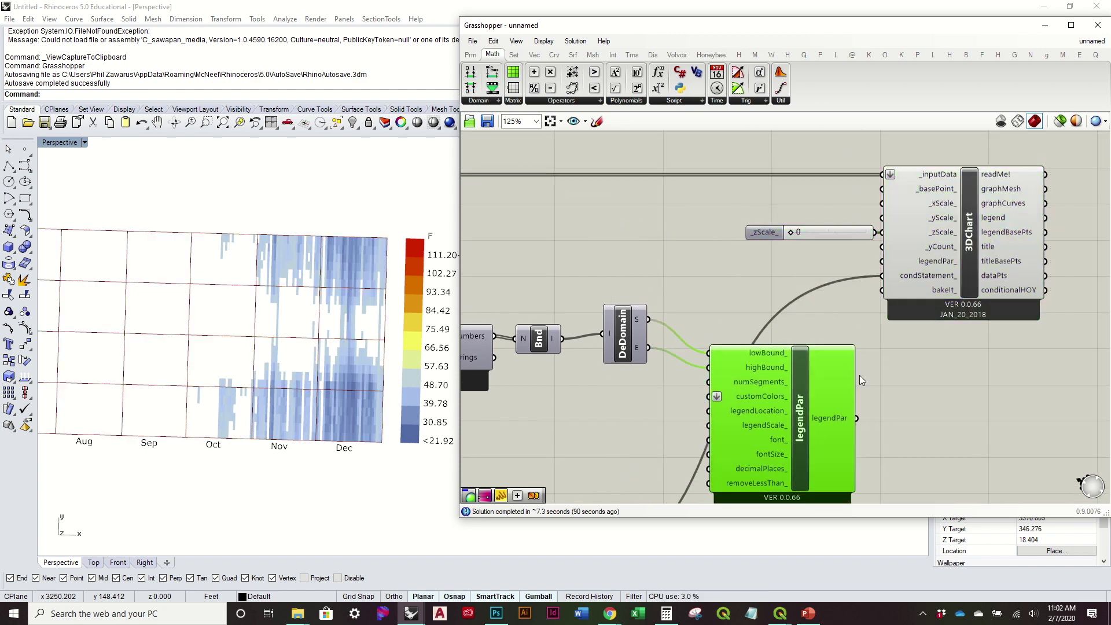
pyautogui.moveTo(862, 380); pyautogui.dragTo(865, 293, button='right')
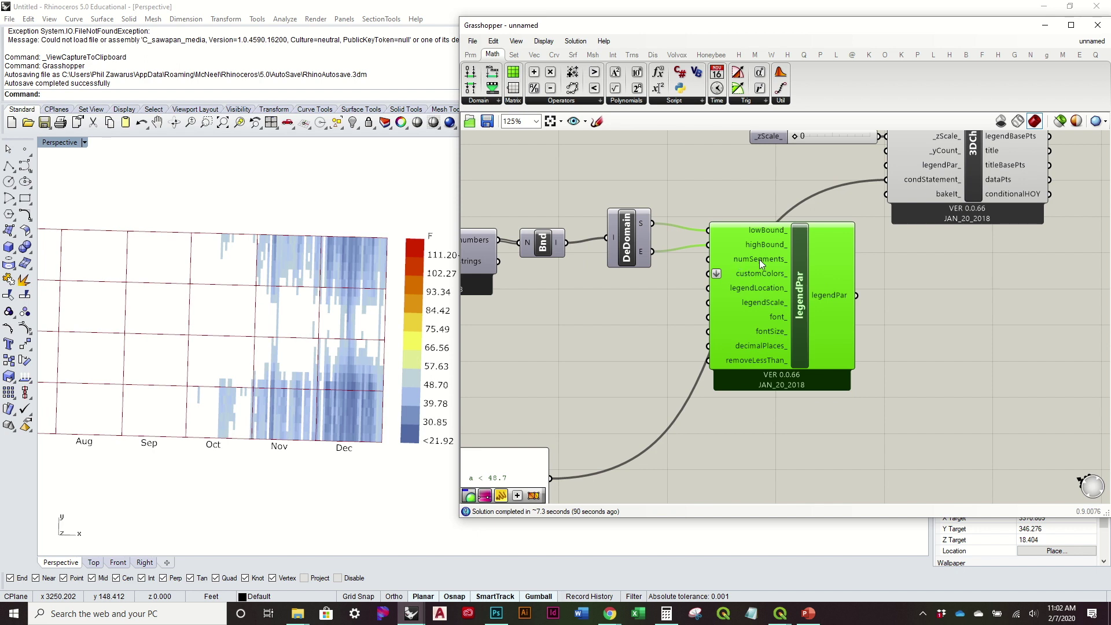
# Step: Review legendPar's numSegments_ and customColors_ inputs, nudge DeDomain closer to Bnd and shift legendPar farther from it
pyautogui.moveTo(759, 259)
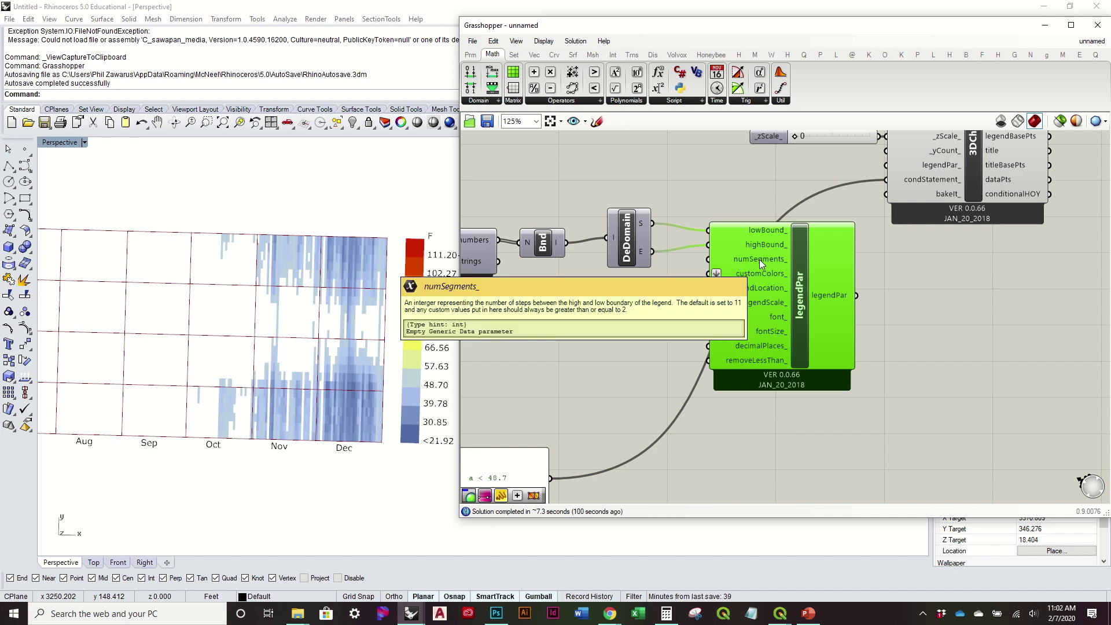
pyautogui.click(637, 325)
pyautogui.moveTo(607, 336); pyautogui.dragTo(694, 326, button='right')
pyautogui.moveTo(720, 245); pyautogui.dragTo(706, 253)
pyautogui.click(733, 275)
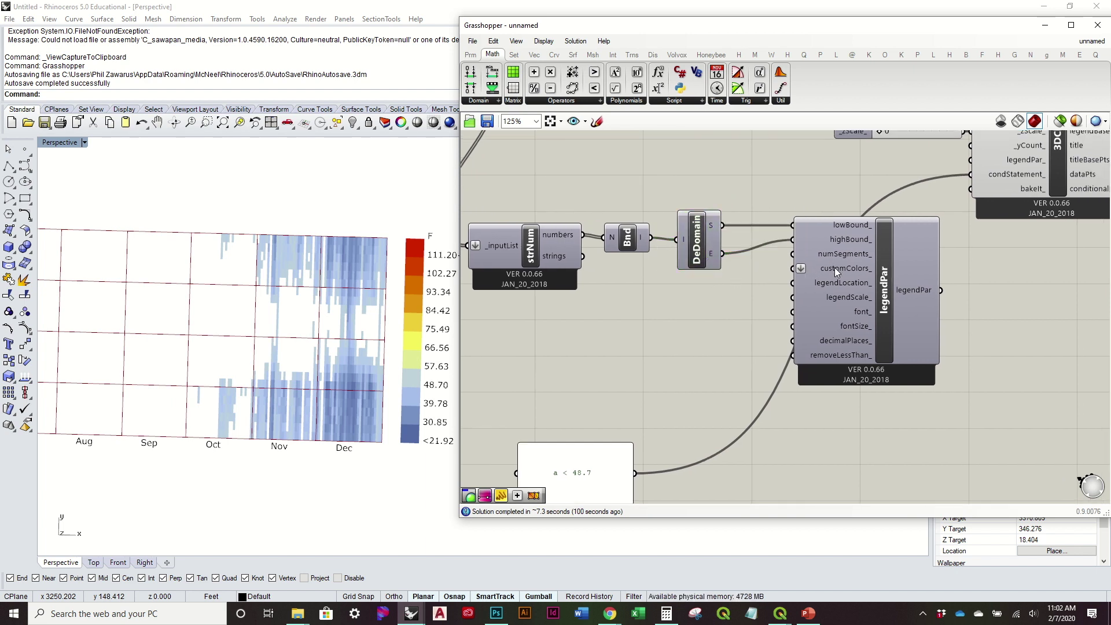
pyautogui.moveTo(834, 268)
pyautogui.moveTo(658, 365); pyautogui.dragTo(608, 369, button='right')
pyautogui.moveTo(810, 367); pyautogui.dragTo(851, 366)
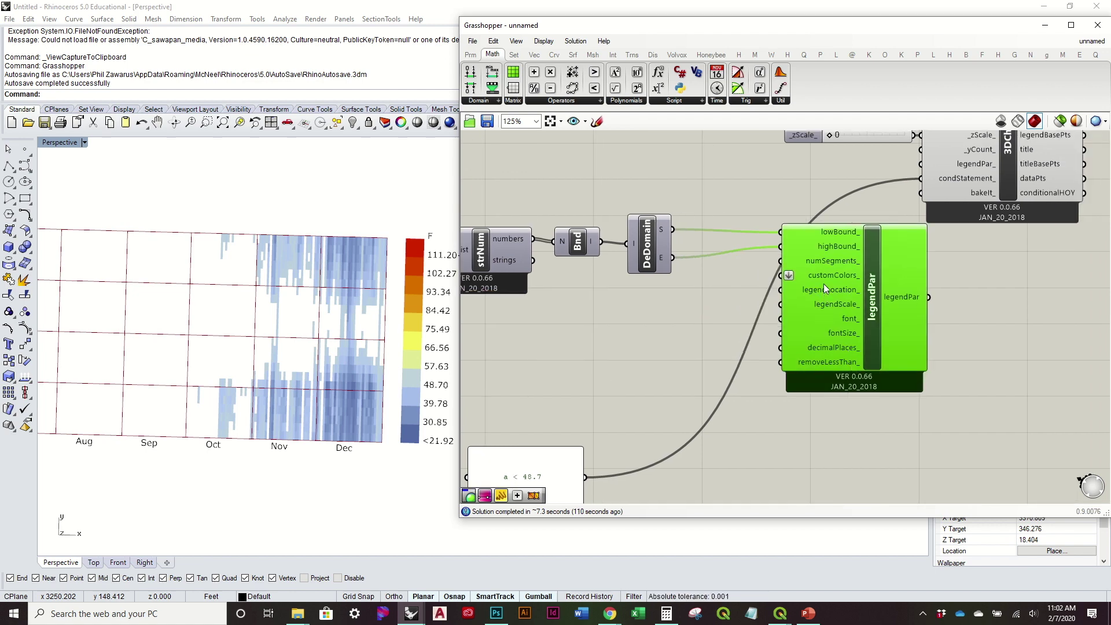
# Step: Check legendPar's legendLocation_ input and place a Gradient component between the strNum row and the condition panel
pyautogui.moveTo(831, 276)
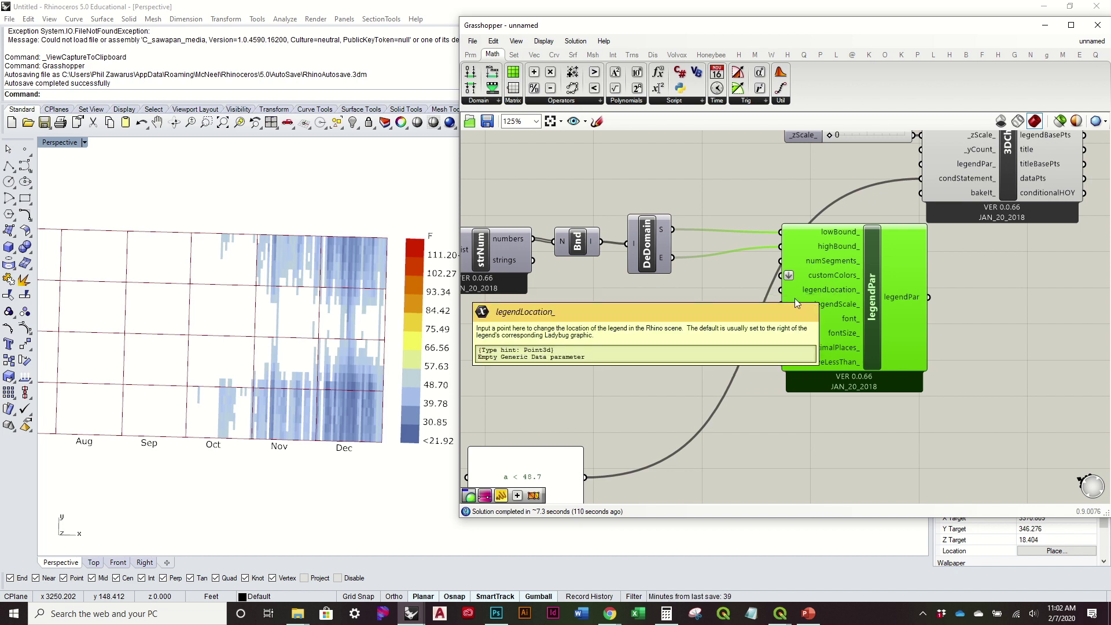
pyautogui.click(678, 346)
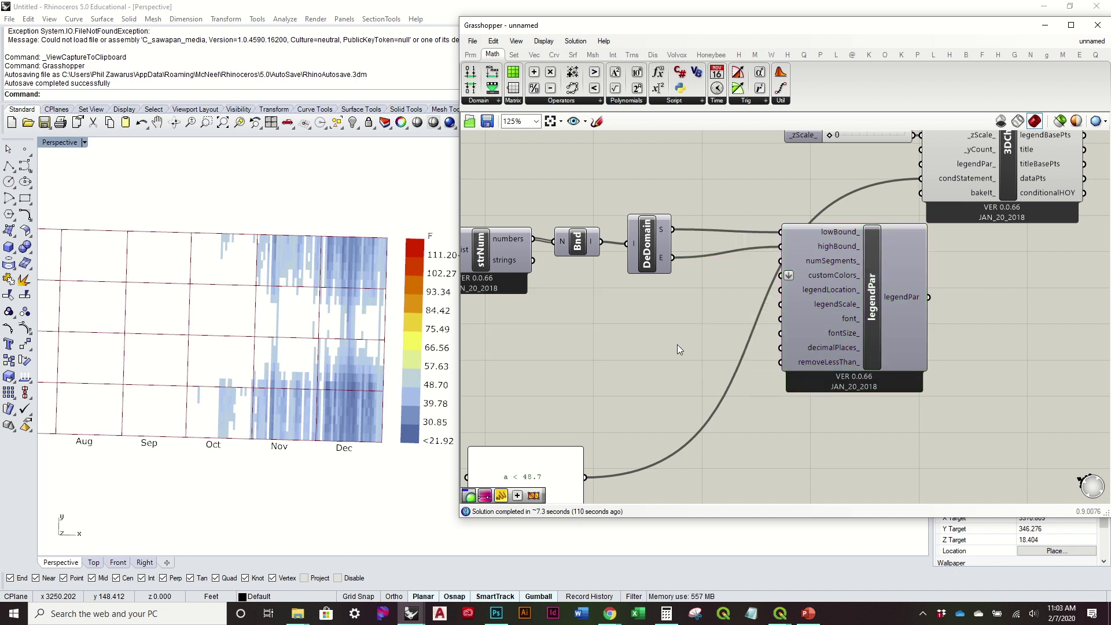
pyautogui.moveTo(625, 252); pyautogui.dragTo(727, 263, button='right')
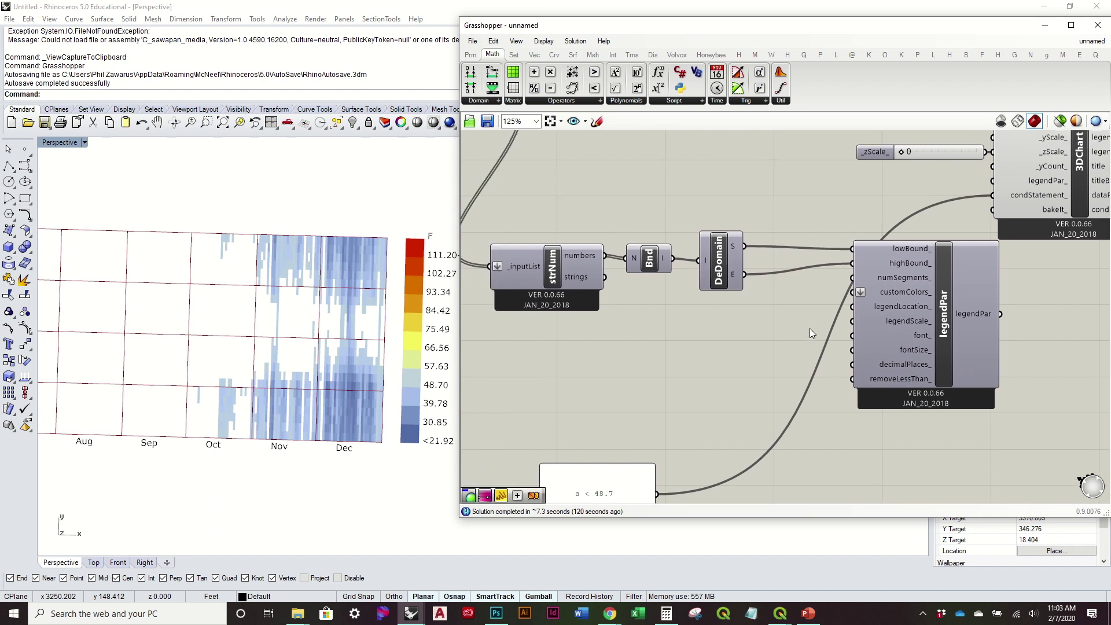
pyautogui.moveTo(810, 328); pyautogui.dragTo(743, 340, button='right')
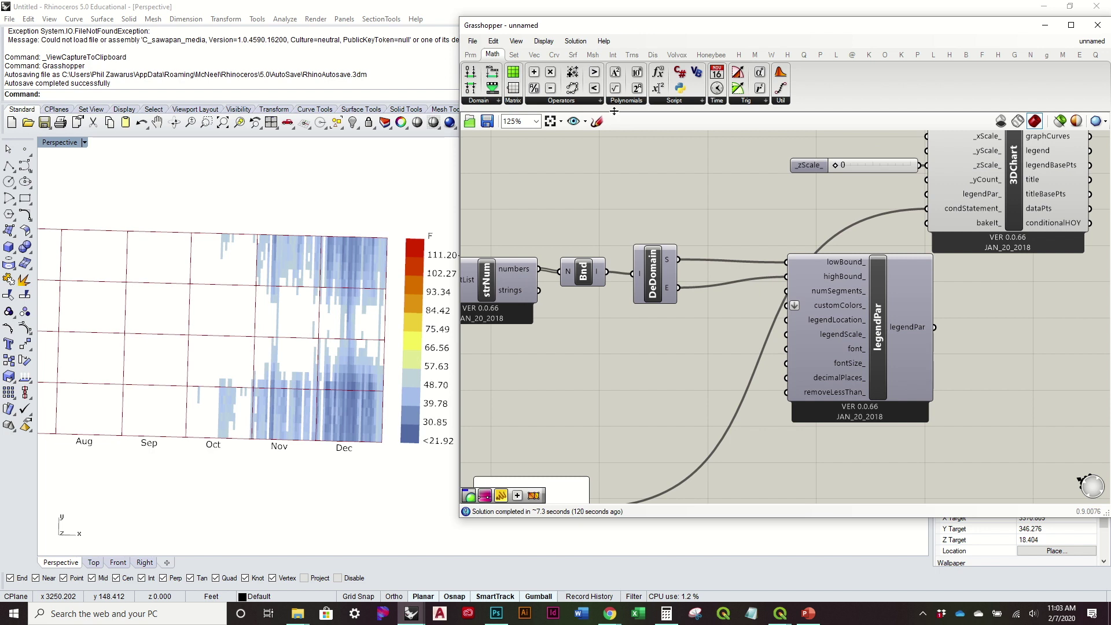
pyautogui.moveTo(614, 153); pyautogui.dragTo(711, 160, button='right')
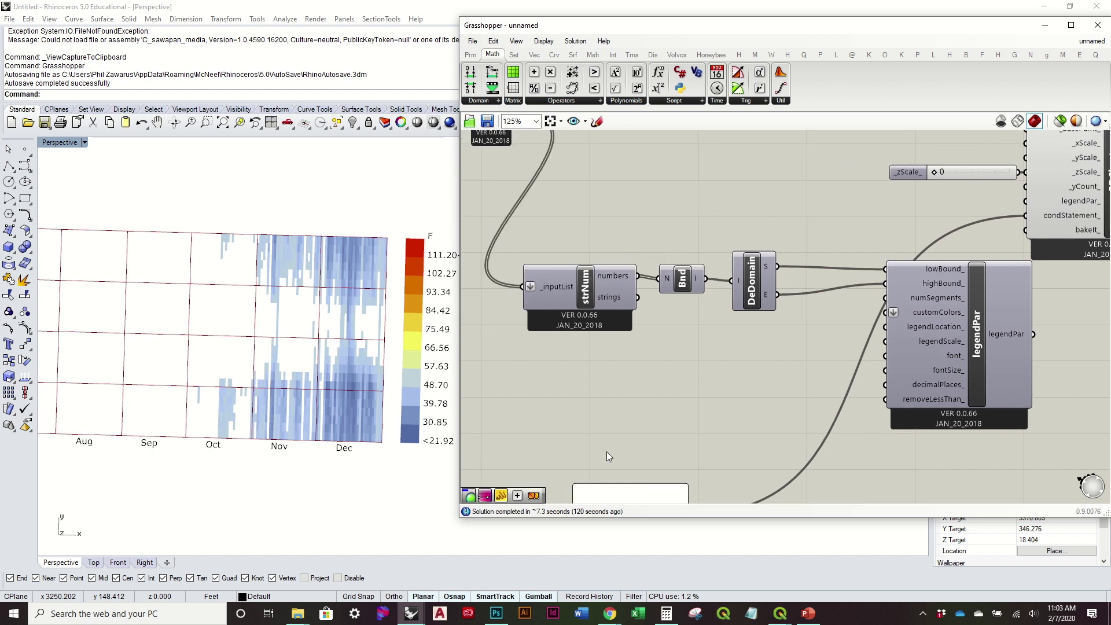
pyautogui.moveTo(501, 496); pyautogui.dragTo(677, 419)
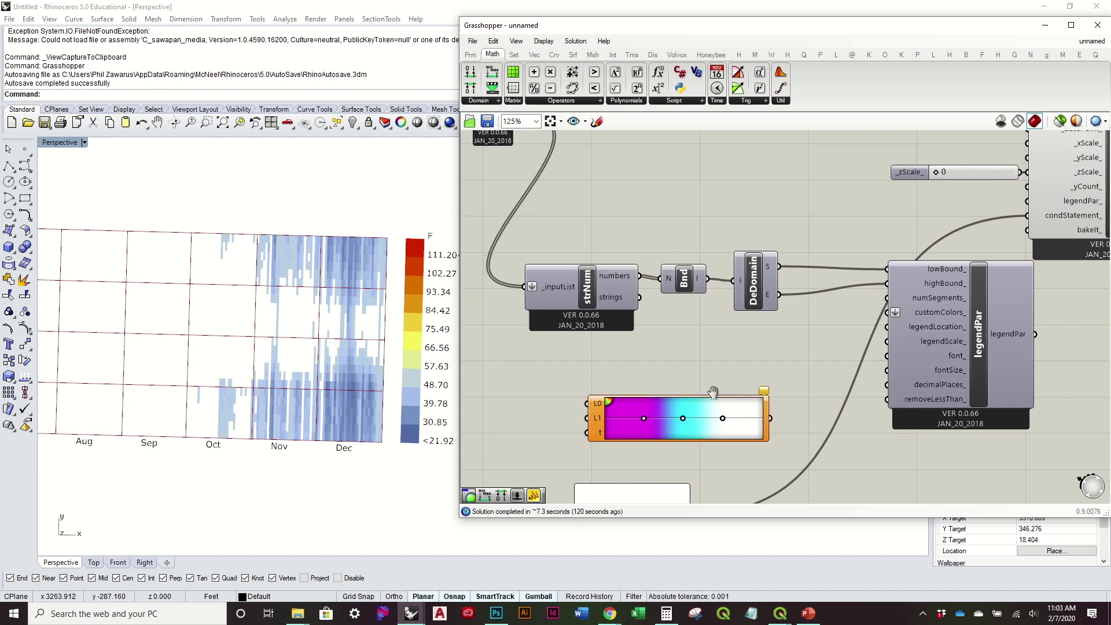
pyautogui.moveTo(712, 392); pyautogui.dragTo(736, 350, button='right')
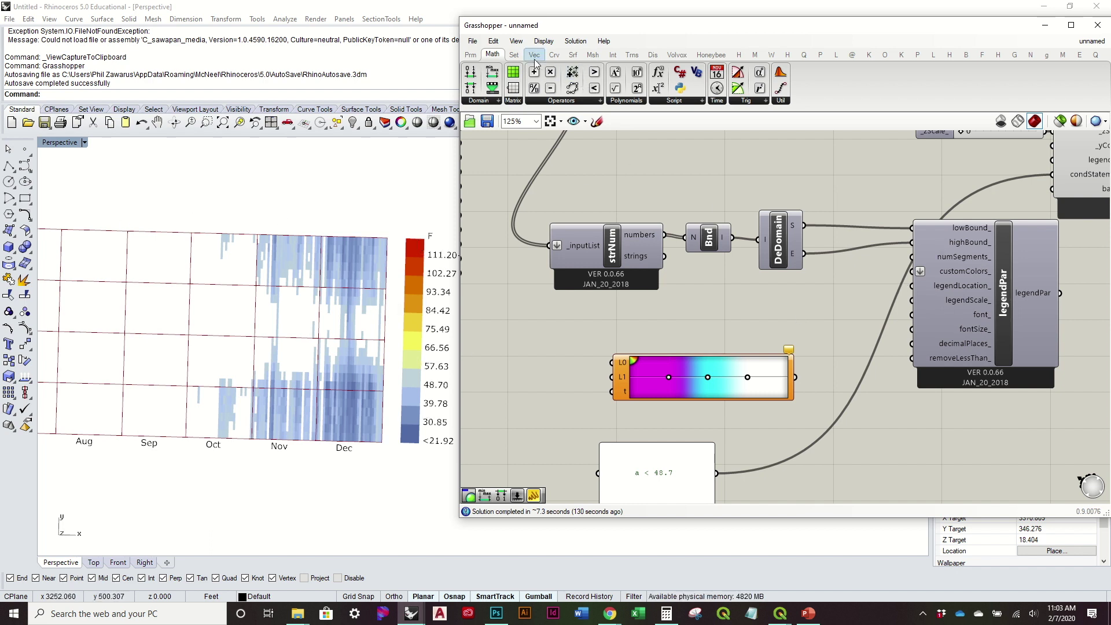
# Step: Place a Series component beneath strNum and shift the gradient lower, just above the condition panel
pyautogui.click(513, 55)
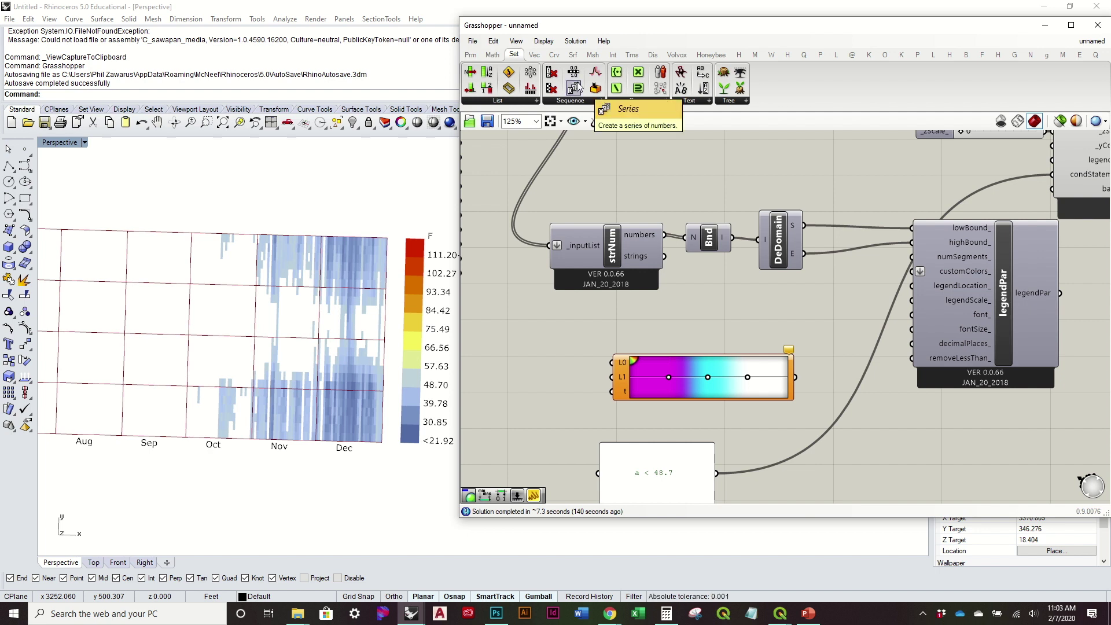
pyautogui.moveTo(574, 87); pyautogui.dragTo(664, 300)
pyautogui.moveTo(727, 384); pyautogui.dragTo(693, 271, button='right')
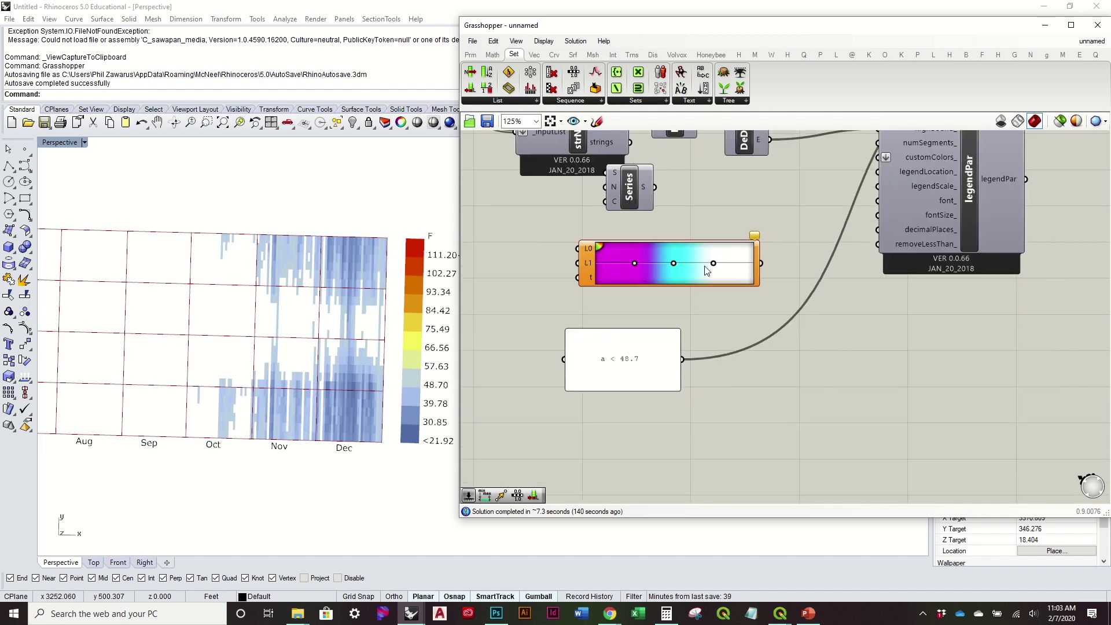
pyautogui.moveTo(713, 263); pyautogui.dragTo(768, 321)
pyautogui.click(733, 284)
pyautogui.moveTo(711, 257); pyautogui.dragTo(714, 314, button='right')
pyautogui.moveTo(651, 241); pyautogui.dragTo(667, 279)
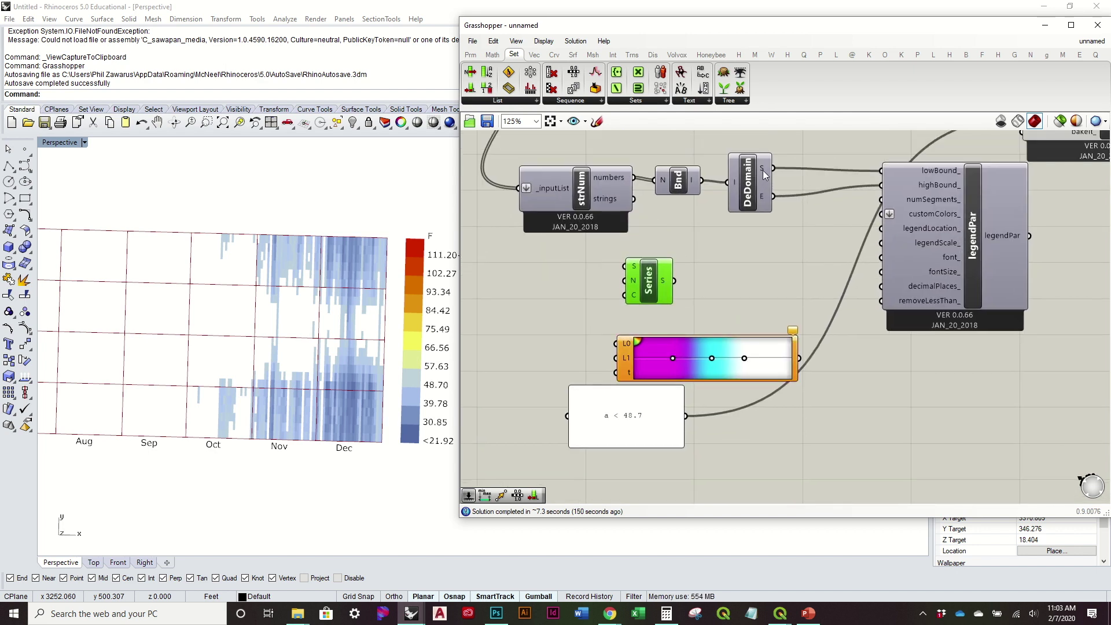
# Step: Place a Range component beneath DeDomain and delete the Series component
pyautogui.moveTo(763, 172)
pyautogui.moveTo(572, 72); pyautogui.dragTo(727, 255)
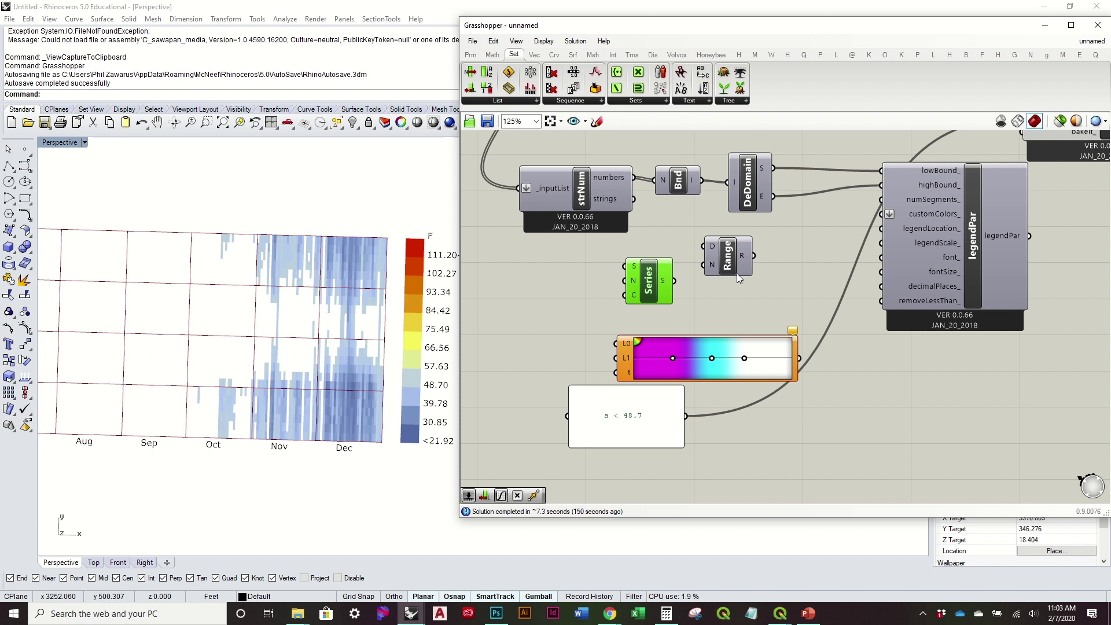
pyautogui.press('Delete')
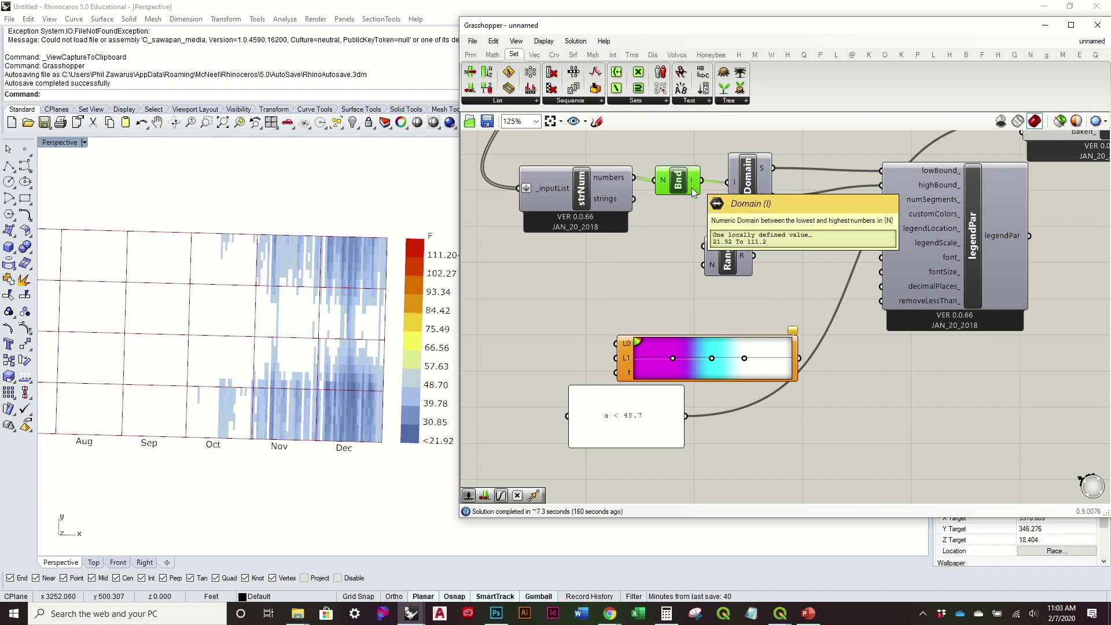
# Step: Wire Bnd's I output into Range's D input, check the resulting range and shift Range slightly away from Bnd
pyautogui.moveTo(691, 188); pyautogui.dragTo(702, 262)
pyautogui.hotkey('ctrl', 'z')
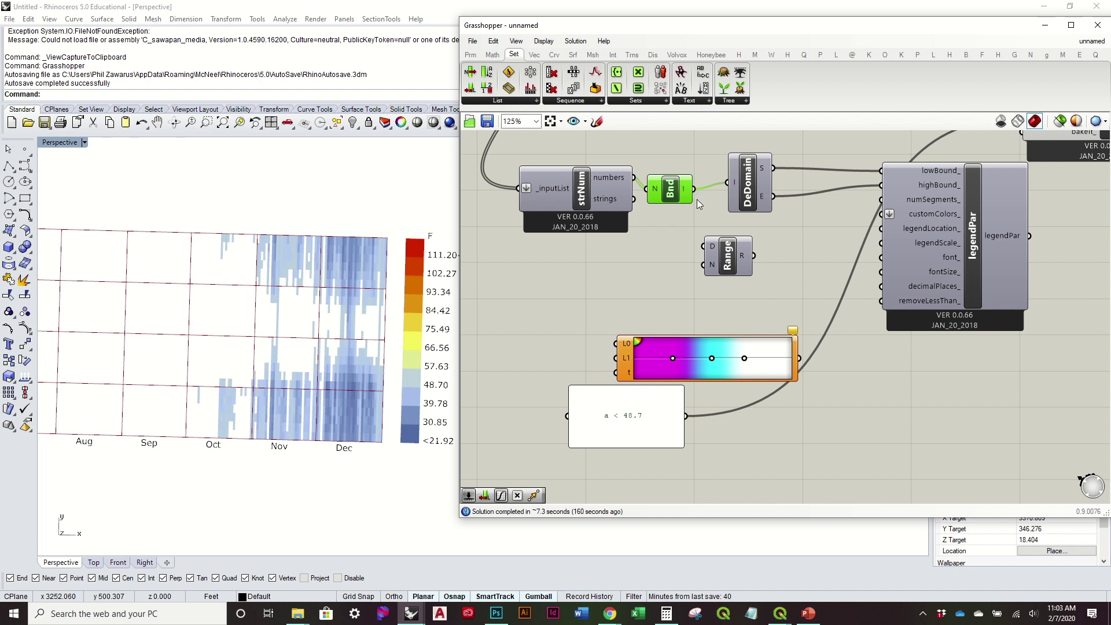
pyautogui.moveTo(692, 188); pyautogui.dragTo(706, 243)
pyautogui.moveTo(745, 256)
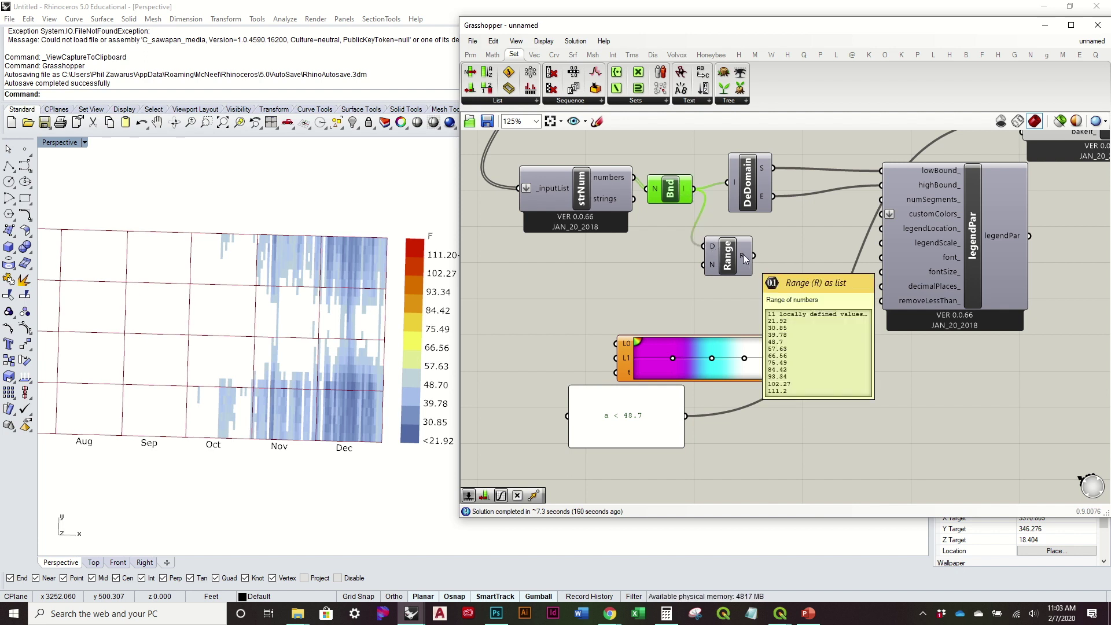
pyautogui.moveTo(712, 243)
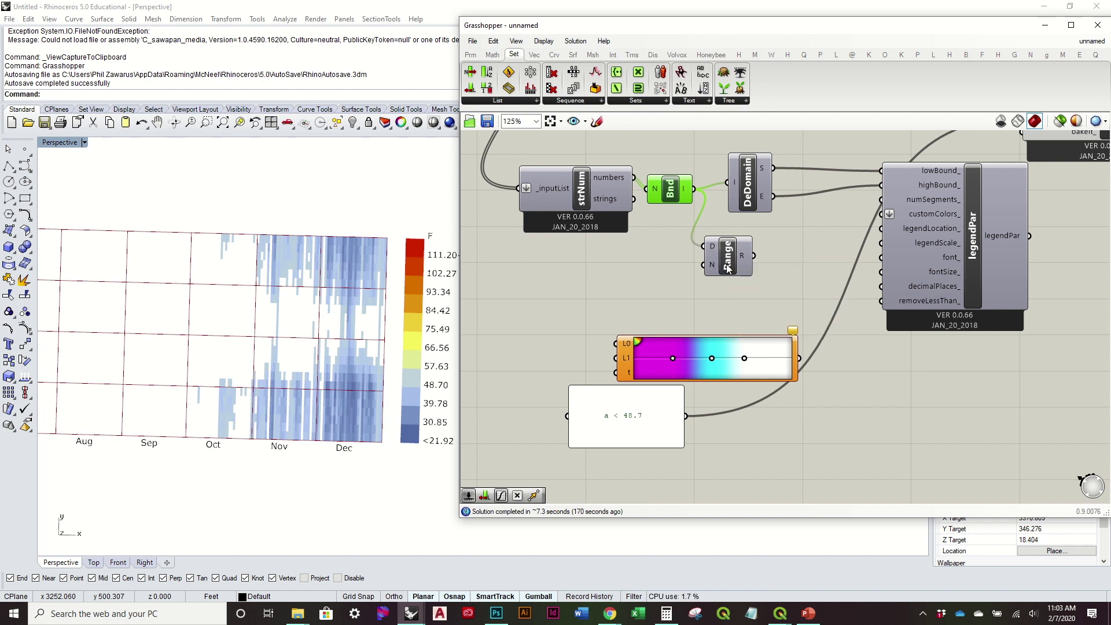
pyautogui.moveTo(727, 268); pyautogui.dragTo(744, 266)
# Step: Add a number slider set to 10 and connect it to Range's N input
pyautogui.doubleClick(578, 285)
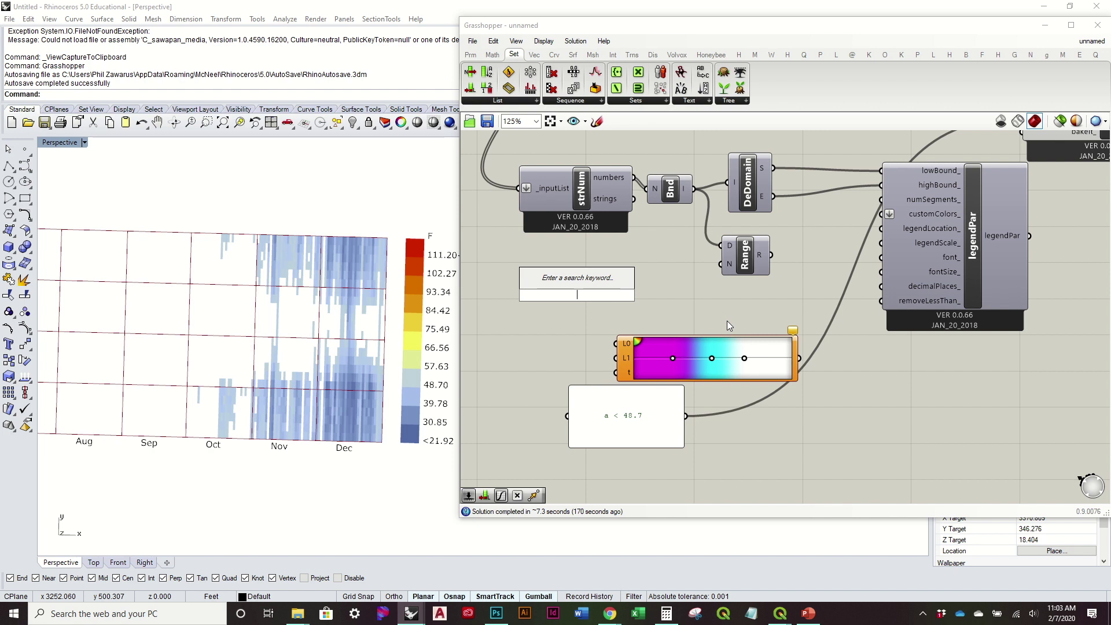
pyautogui.write('slider')
pyautogui.press('Return')
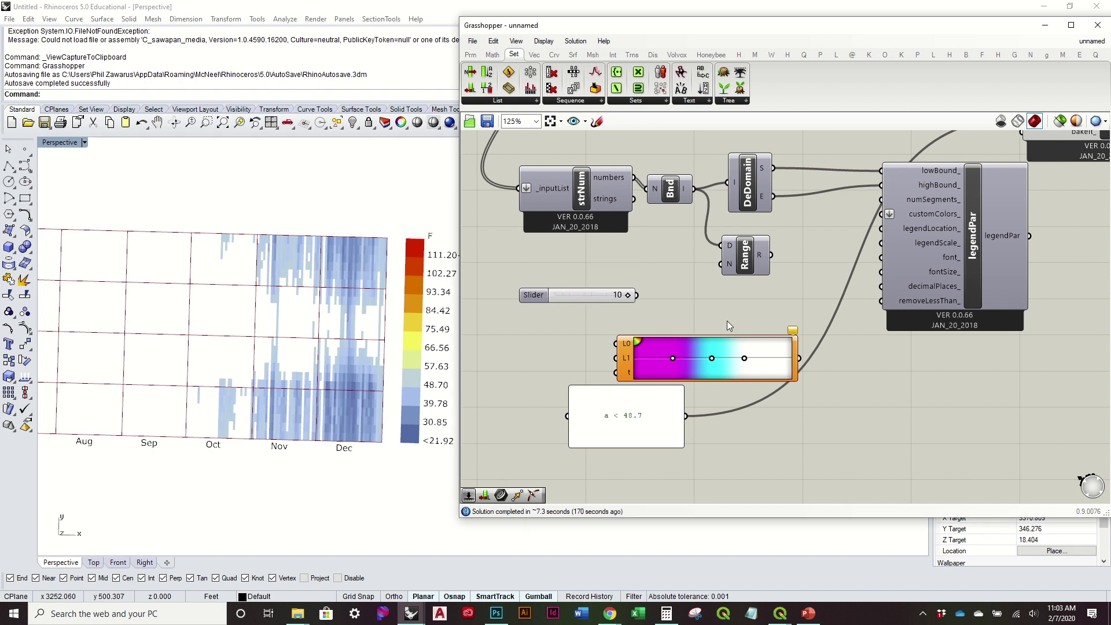
pyautogui.moveTo(635, 293); pyautogui.dragTo(720, 264)
pyautogui.moveTo(762, 258)
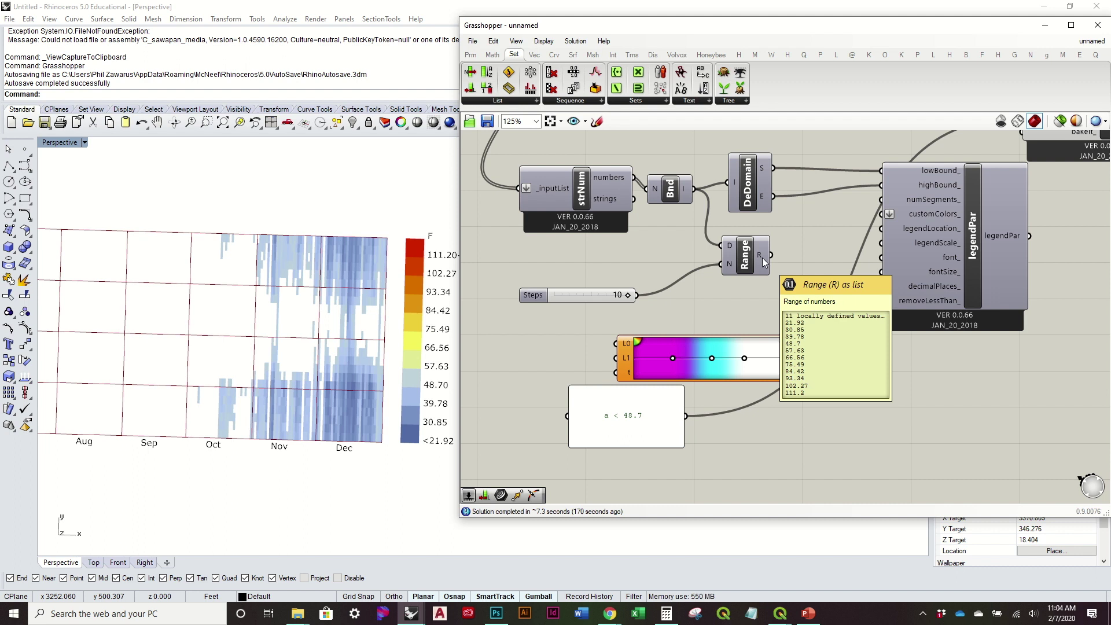
# Step: Move Range and its Steps slider farther from legendPar and add an Integer parameter fed by Range's R output
pyautogui.moveTo(746, 254); pyautogui.dragTo(706, 271)
pyautogui.moveTo(609, 295); pyautogui.dragTo(577, 287)
pyautogui.moveTo(694, 269); pyautogui.dragTo(668, 273)
pyautogui.click(470, 54)
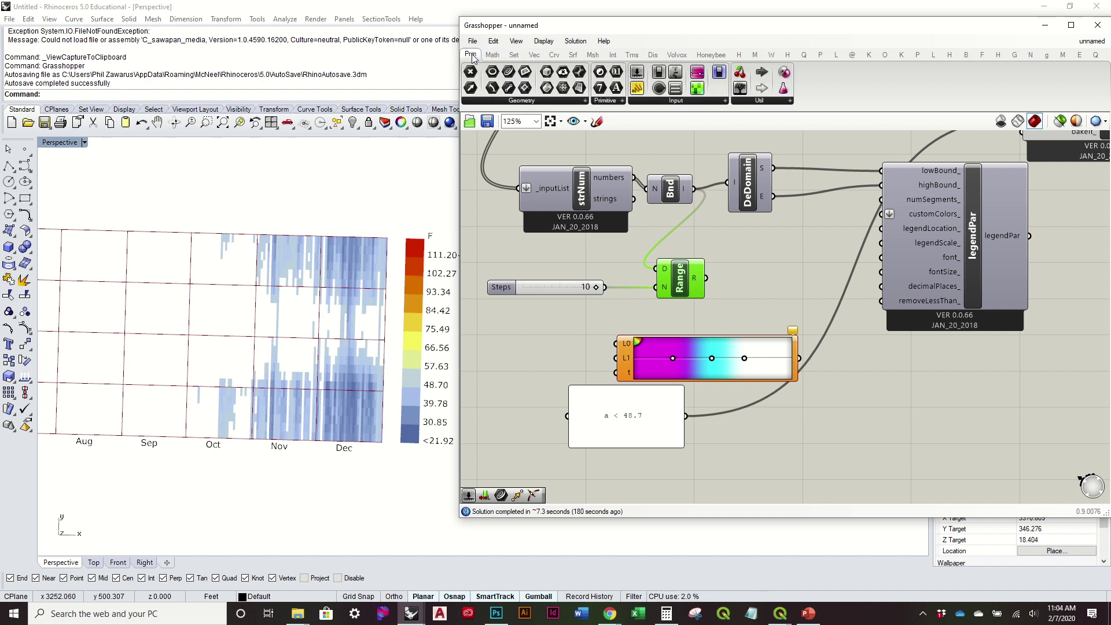
pyautogui.moveTo(601, 89); pyautogui.dragTo(752, 256)
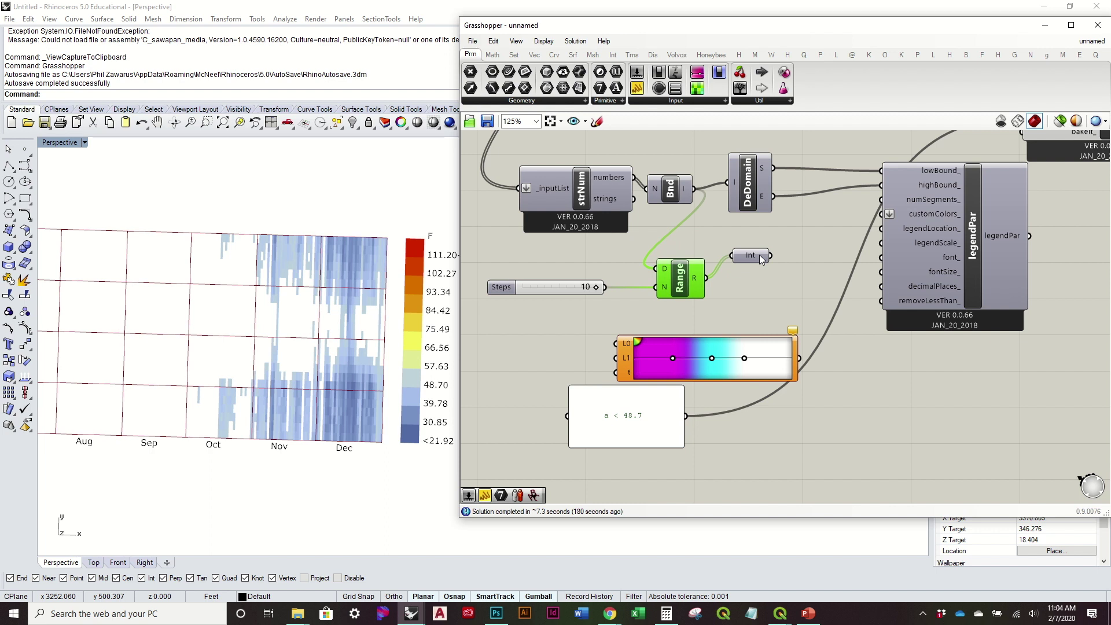
pyautogui.moveTo(760, 259)
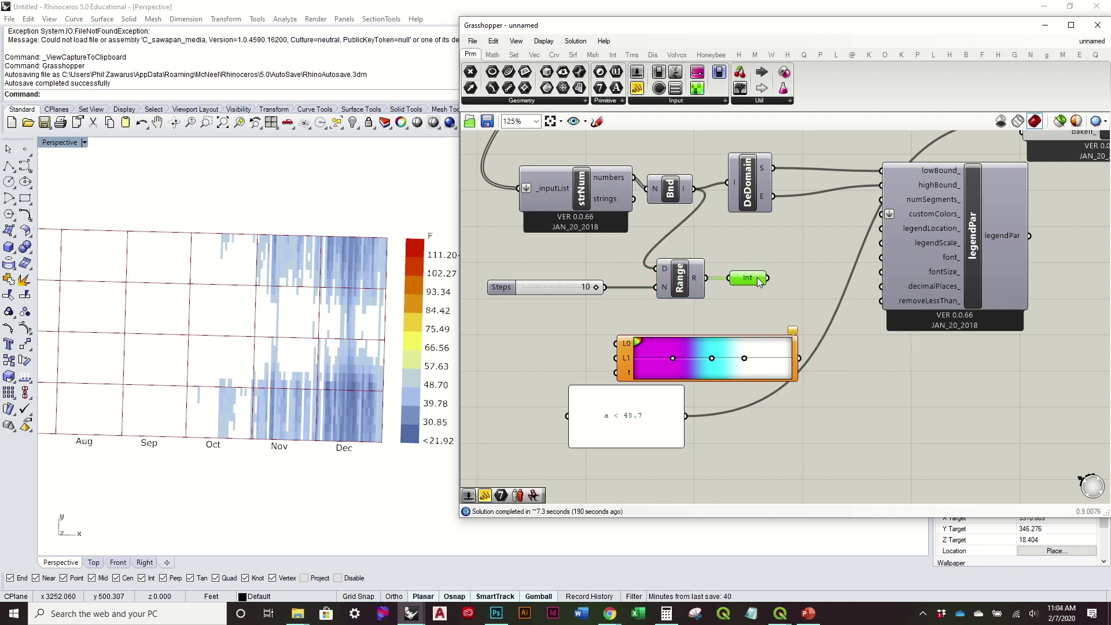
# Step: Move the gradient and condition panel clear of the Range components and wire DeDomain's S and E outputs into the gradient's L0 and L1
pyautogui.moveTo(757, 277); pyautogui.dragTo(704, 246, button='right')
pyautogui.moveTo(681, 318); pyautogui.dragTo(813, 348)
pyautogui.moveTo(591, 391); pyautogui.dragTo(596, 445)
pyautogui.moveTo(725, 176); pyautogui.dragTo(619, 243, button='right')
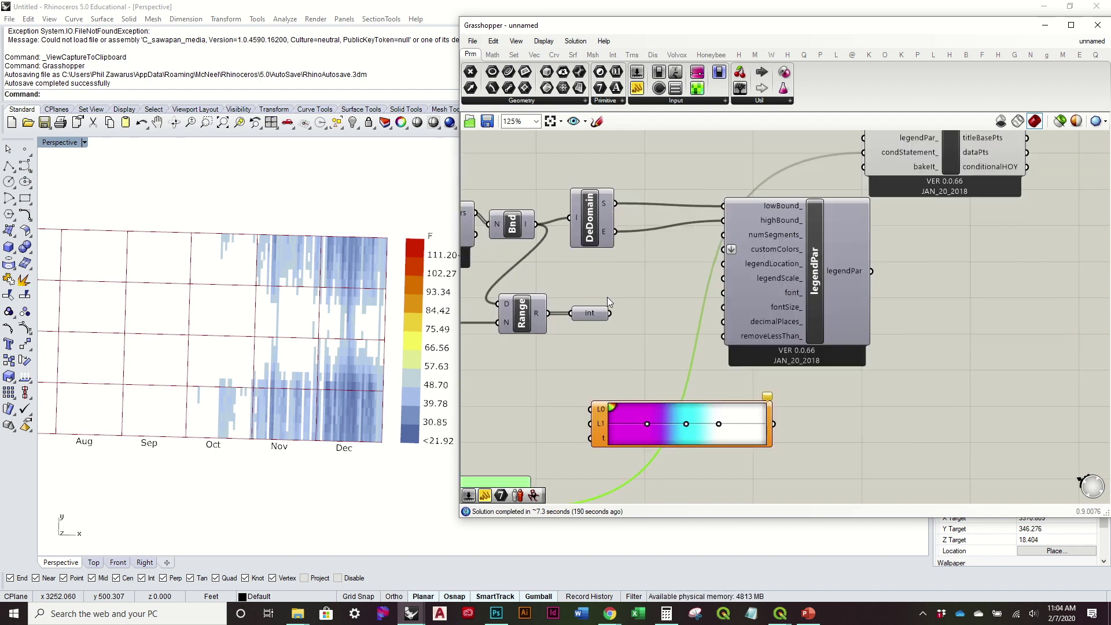
pyautogui.moveTo(613, 203); pyautogui.dragTo(599, 408)
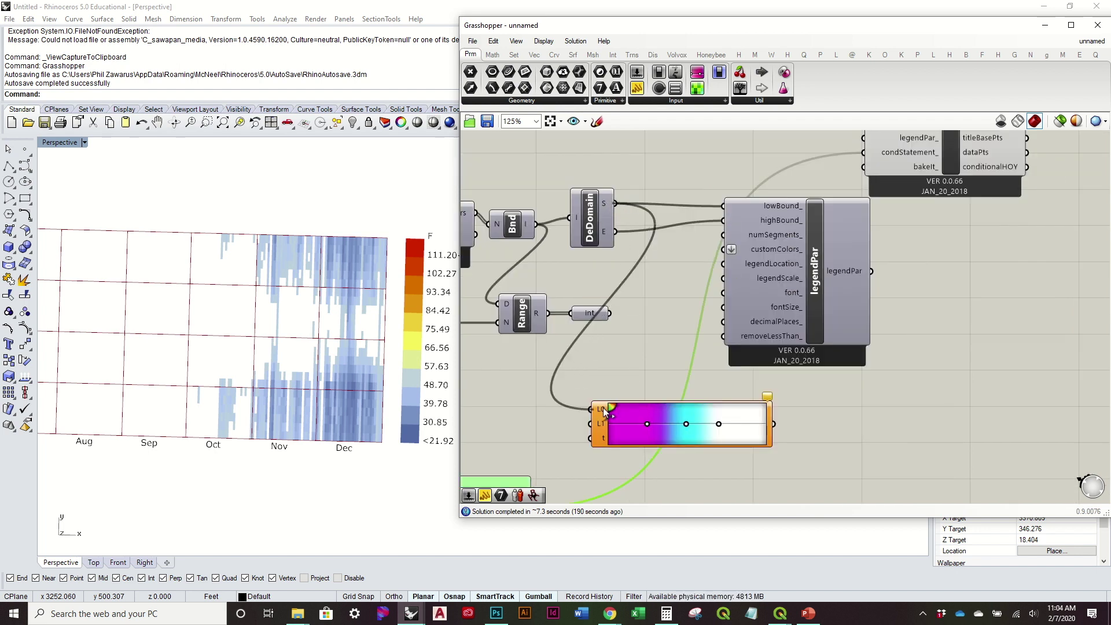
pyautogui.moveTo(614, 231); pyautogui.dragTo(591, 423)
pyautogui.moveTo(600, 437); pyautogui.dragTo(710, 352, button='right')
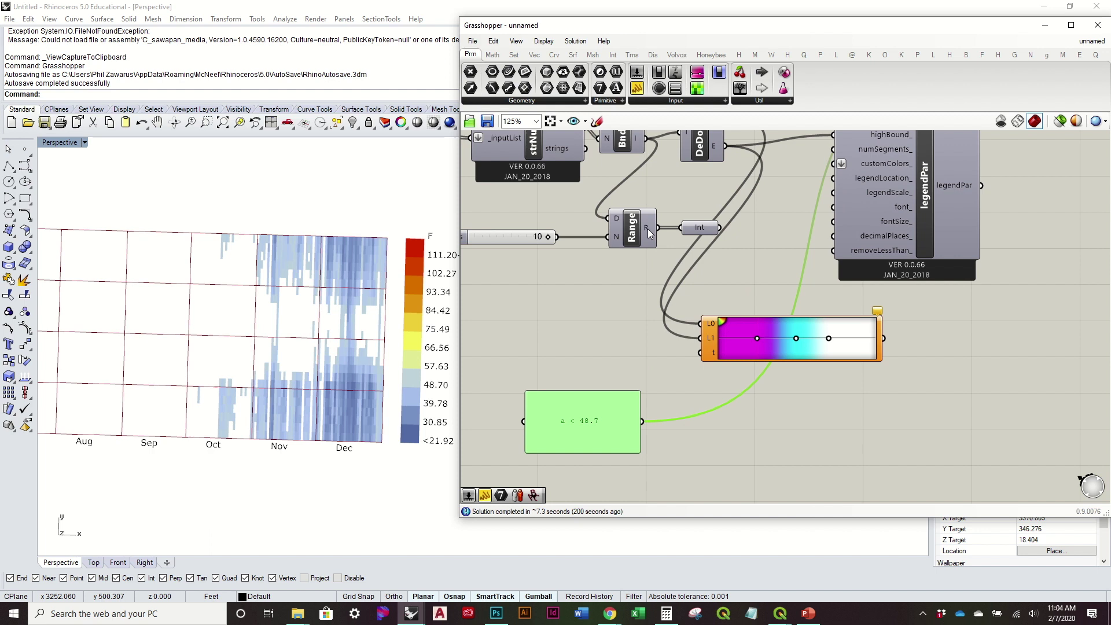
# Step: Wire the Integer parameter into the gradient's t input and shift the Steps slider, Range and Integer away from the gradient
pyautogui.moveTo(719, 227); pyautogui.dragTo(705, 359)
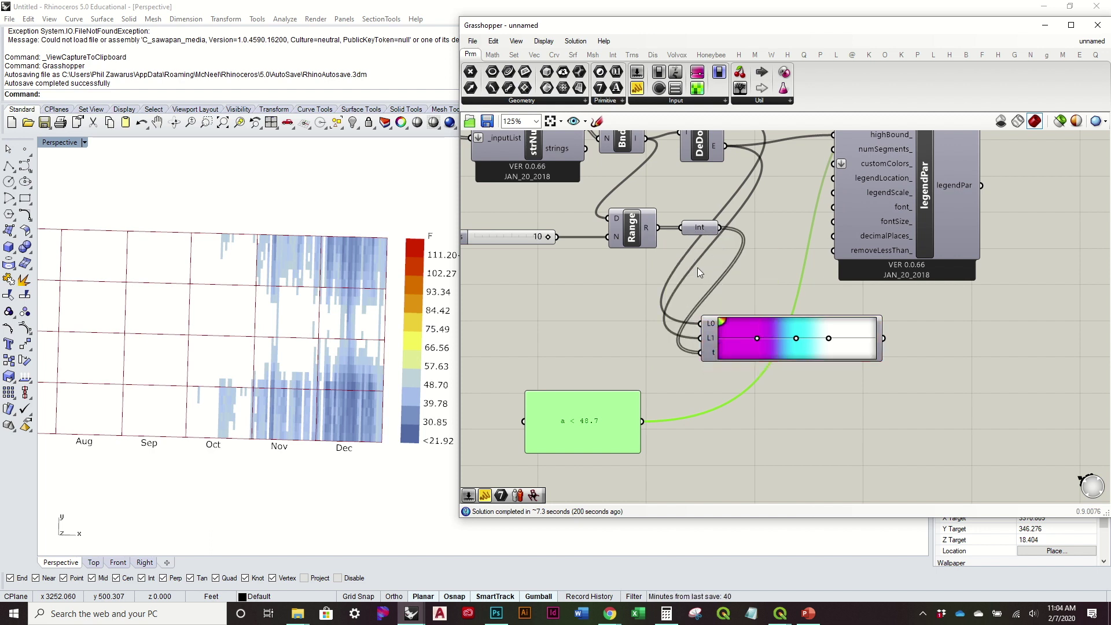
pyautogui.moveTo(701, 237); pyautogui.dragTo(533, 206)
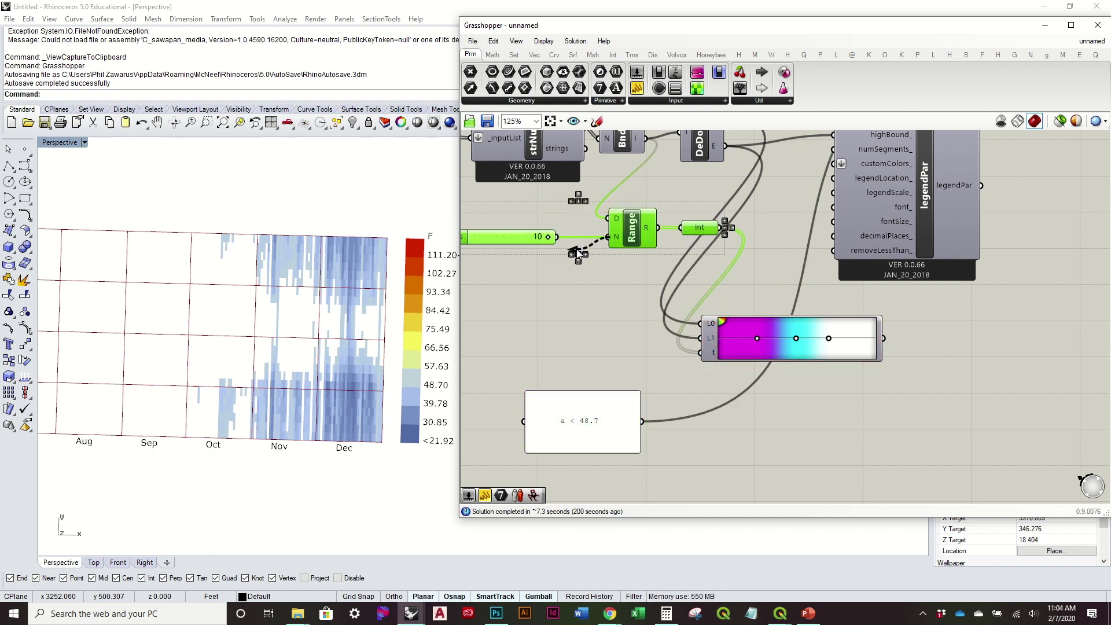
pyautogui.moveTo(638, 233); pyautogui.dragTo(603, 257)
pyautogui.moveTo(786, 284); pyautogui.dragTo(680, 319, button='right')
pyautogui.click(681, 319)
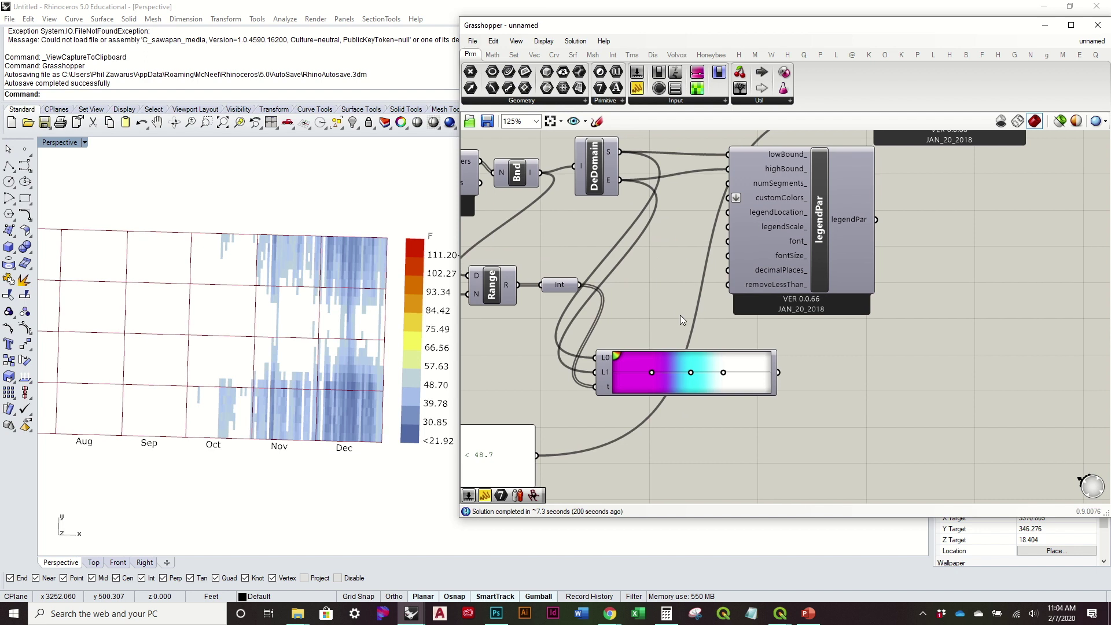
# Step: Apply the green-yellow-red preset to the gradient
pyautogui.rightClick(708, 360)
pyautogui.moveTo(760, 426)
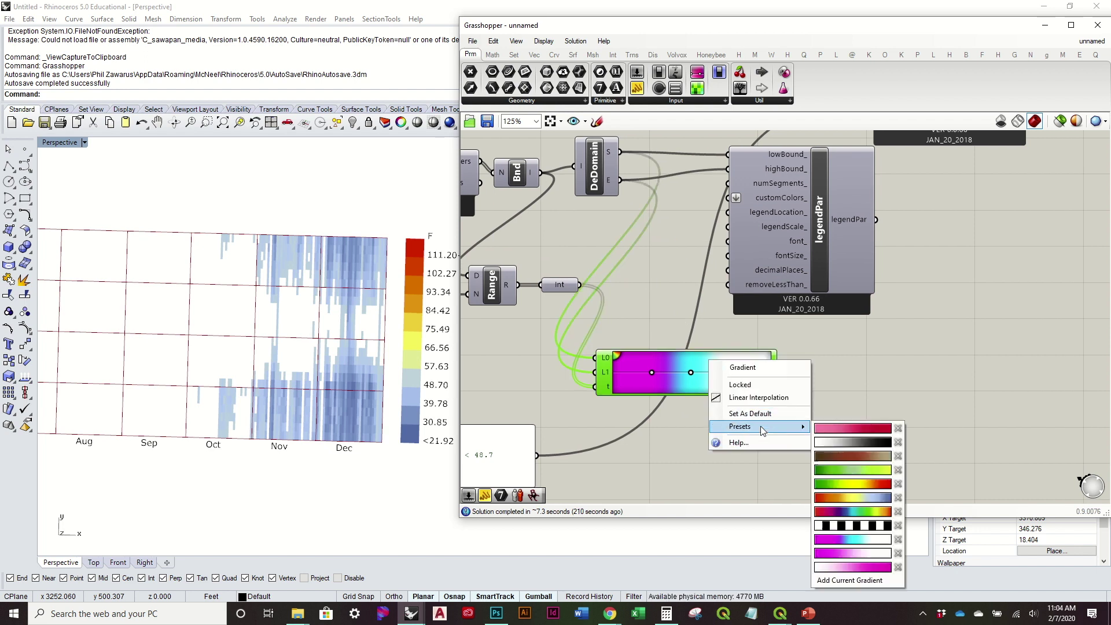
pyautogui.click(864, 484)
pyautogui.click(866, 427)
# Step: Move legendPar farther away and wire the Steps slider into its numSegments_ and the gradient's output into its customColors_
pyautogui.moveTo(755, 376); pyautogui.dragTo(723, 416, button='right')
pyautogui.moveTo(768, 297); pyautogui.dragTo(754, 324, button='right')
pyautogui.scroll(-2, 754, 323)
pyautogui.moveTo(815, 327); pyautogui.dragTo(925, 353)
pyautogui.moveTo(560, 336); pyautogui.dragTo(639, 333, button='right')
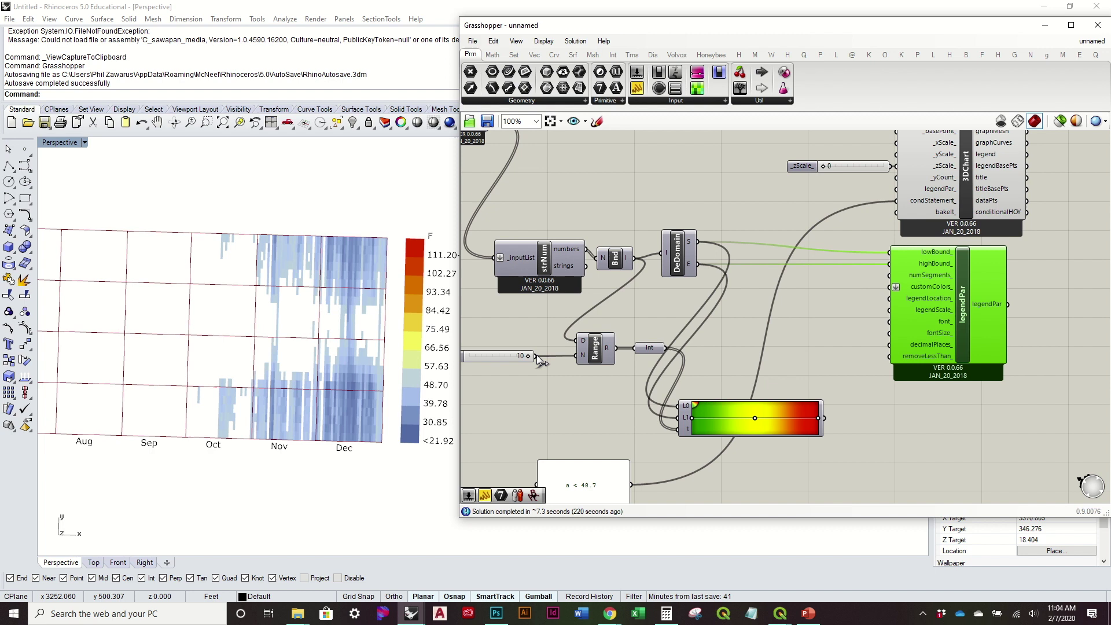
pyautogui.moveTo(665, 347); pyautogui.dragTo(885, 281)
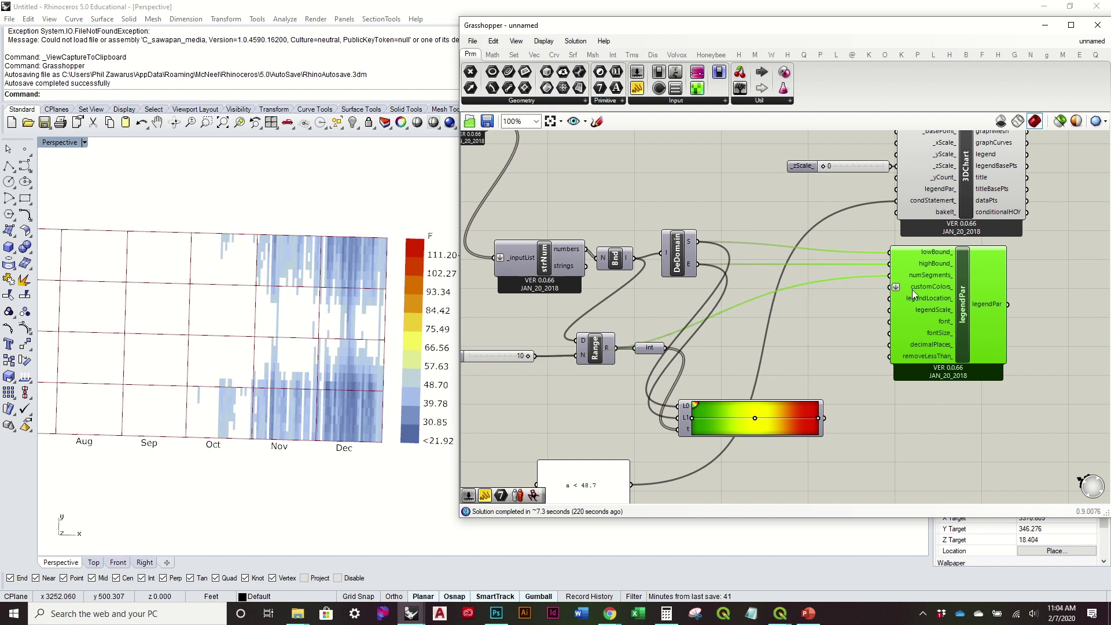
pyautogui.moveTo(826, 418); pyautogui.dragTo(896, 286)
pyautogui.moveTo(897, 314); pyautogui.dragTo(733, 425, button='right')
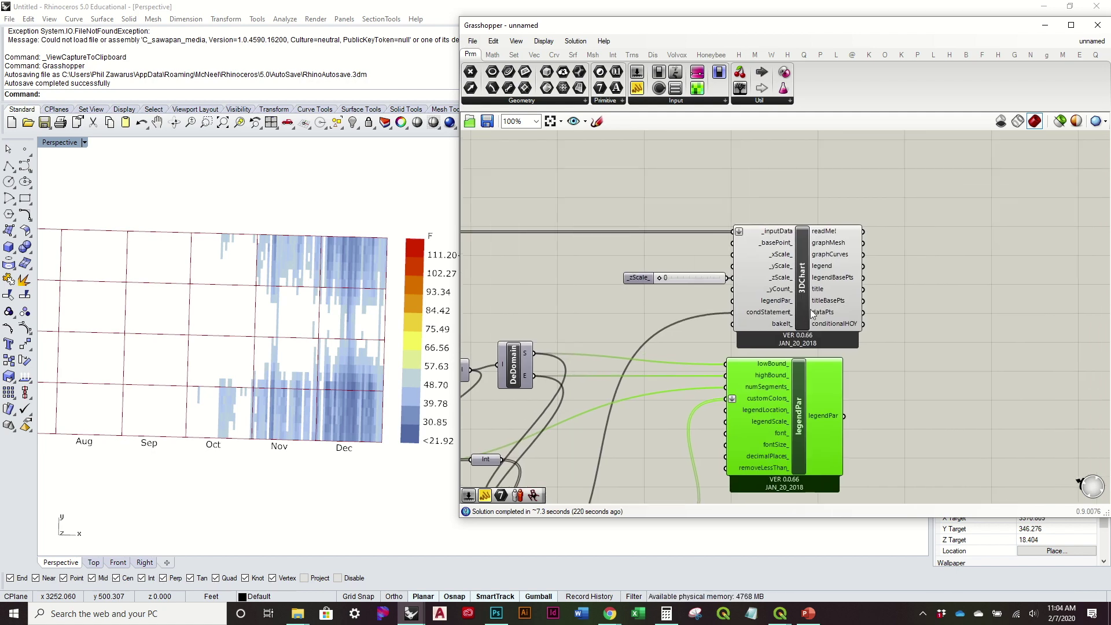
# Step: Shift 3DChart away from its zScale slider and wire legendPar's output into 3DChart's legendPar_ input
pyautogui.moveTo(801, 285); pyautogui.dragTo(877, 278)
pyautogui.click(887, 415)
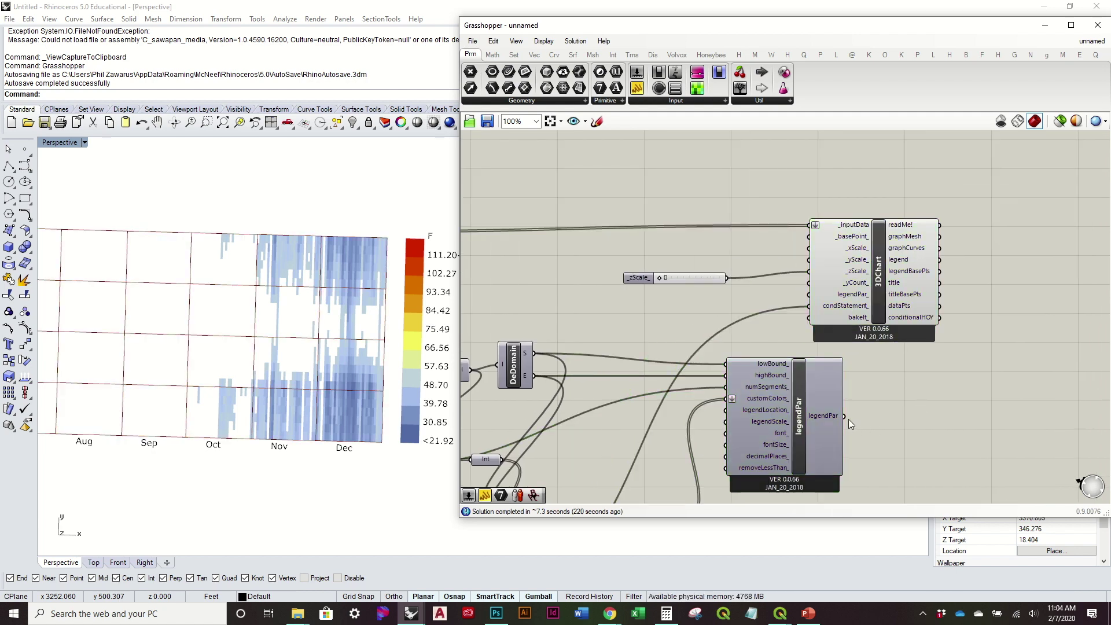
pyautogui.moveTo(844, 417); pyautogui.dragTo(814, 296)
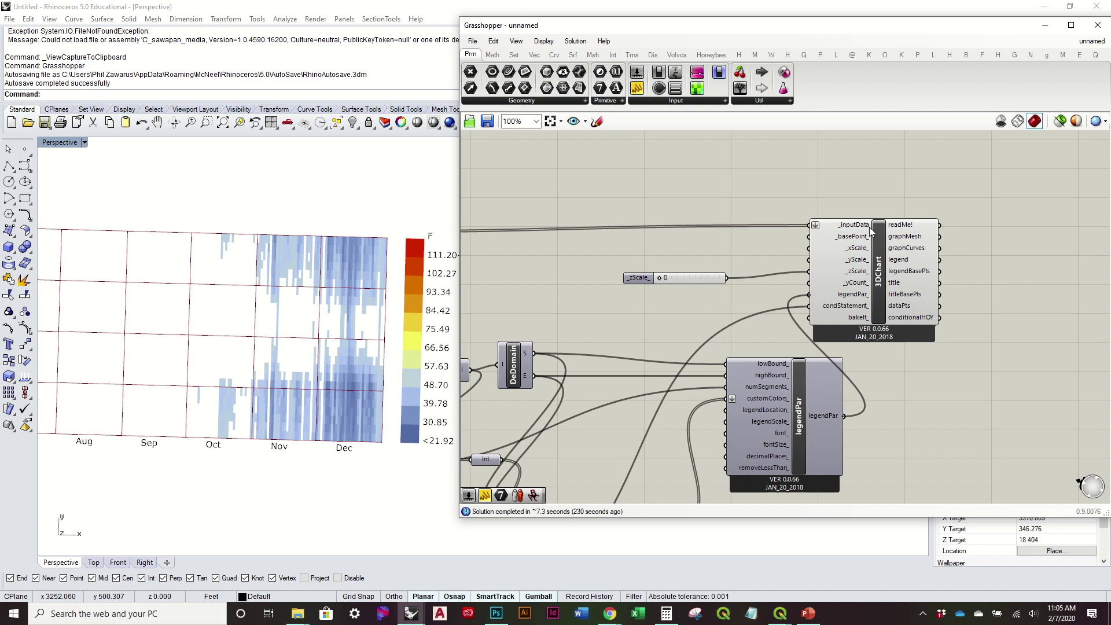
pyautogui.moveTo(869, 227)
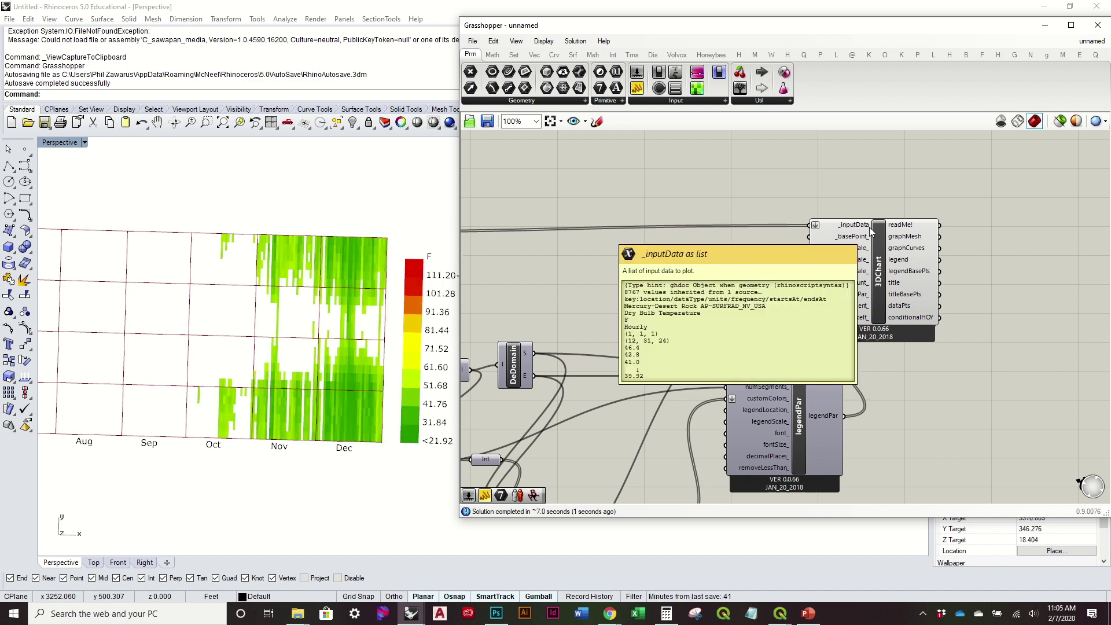
# Step: Change the gradient to the magenta-to-white preset to recolor the chart
pyautogui.scroll(-3, 365, 299)
pyautogui.moveTo(365, 299); pyautogui.dragTo(382, 318, button='right')
pyautogui.moveTo(509, 480); pyautogui.dragTo(612, 368, button='right')
pyautogui.click(711, 405)
pyautogui.rightClick(733, 416)
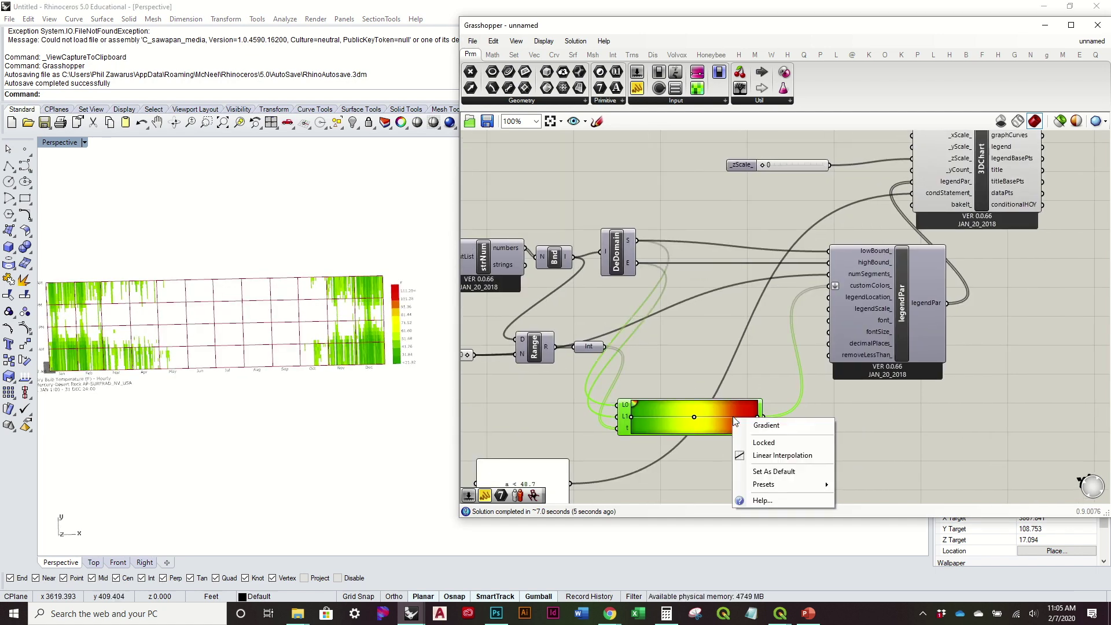
pyautogui.moveTo(799, 486)
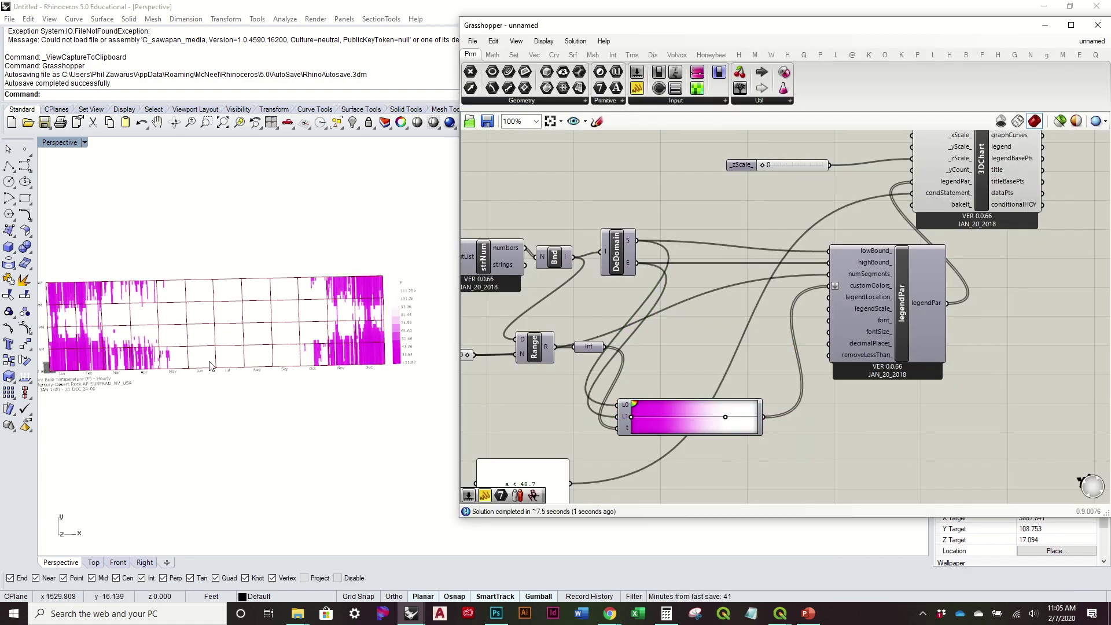
# Step: Examine the recolored temperature chart and its legend values against the connected definition
pyautogui.moveTo(211, 365); pyautogui.dragTo(198, 367, button='right')
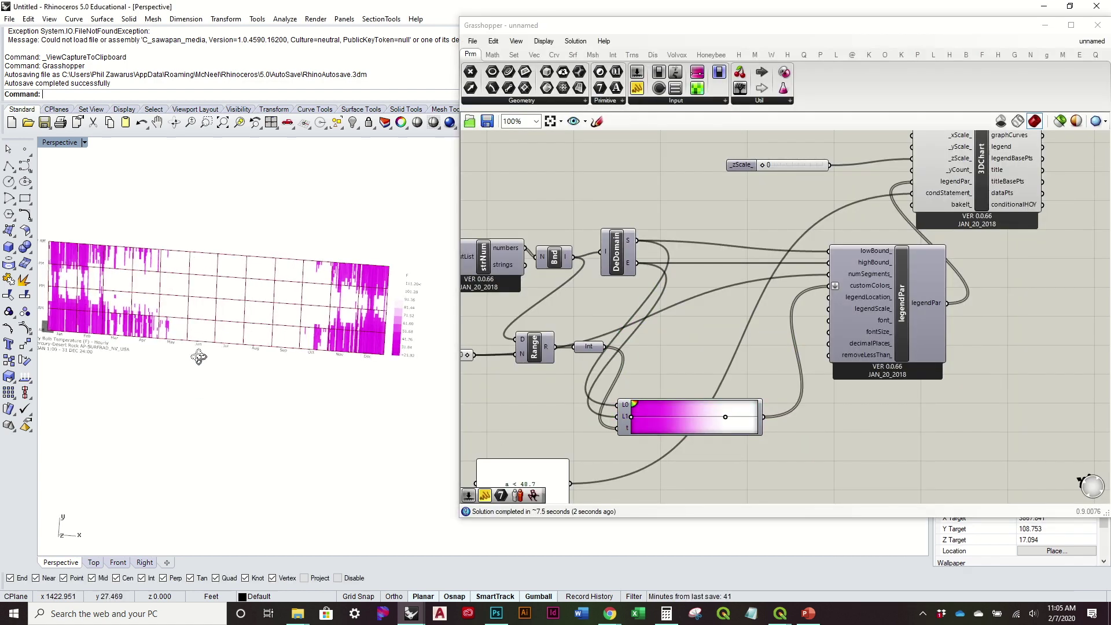
pyautogui.scroll(-3, 744, 368)
pyautogui.moveTo(243, 281)
pyautogui.mouseDown(button='right')
pyautogui.moveTo(243, 303)
pyautogui.moveTo(255, 286)
pyautogui.moveTo(255, 231)
pyautogui.moveTo(248, 296)
pyautogui.mouseUp(button='right')
pyautogui.click(700, 384)
pyautogui.moveTo(700, 384); pyautogui.dragTo(821, 377, button='right')
pyautogui.moveTo(386, 393); pyautogui.dragTo(370, 379, button='right')
pyautogui.moveTo(876, 374); pyautogui.dragTo(751, 378, button='right')
pyautogui.scroll(4, 863, 351)
pyautogui.scroll(-2, 752, 378)
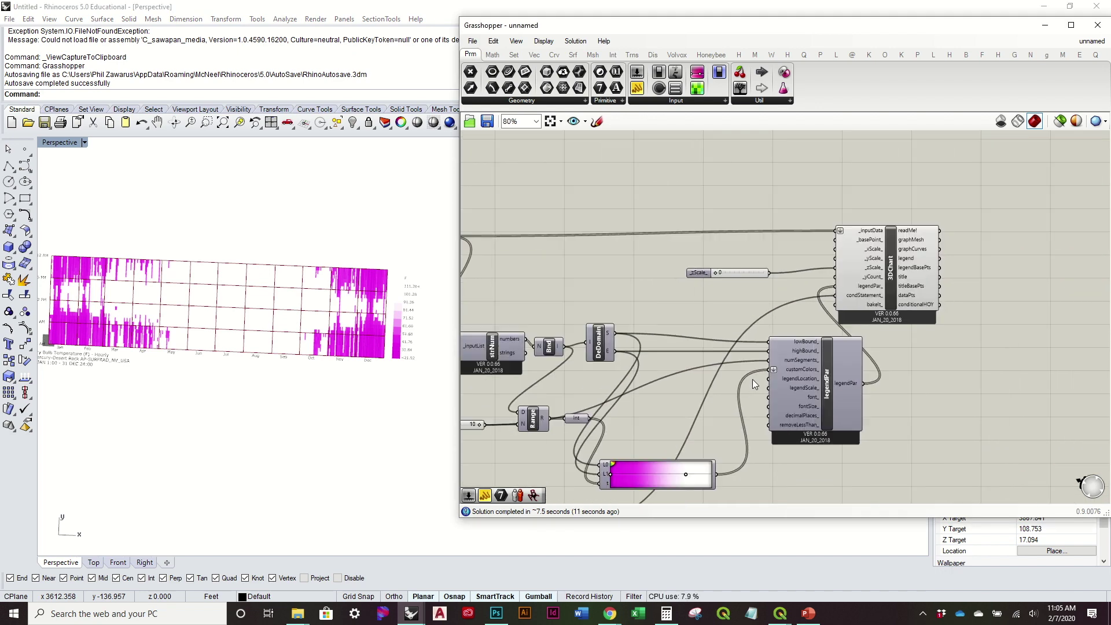
pyautogui.scroll(4, 411, 289)
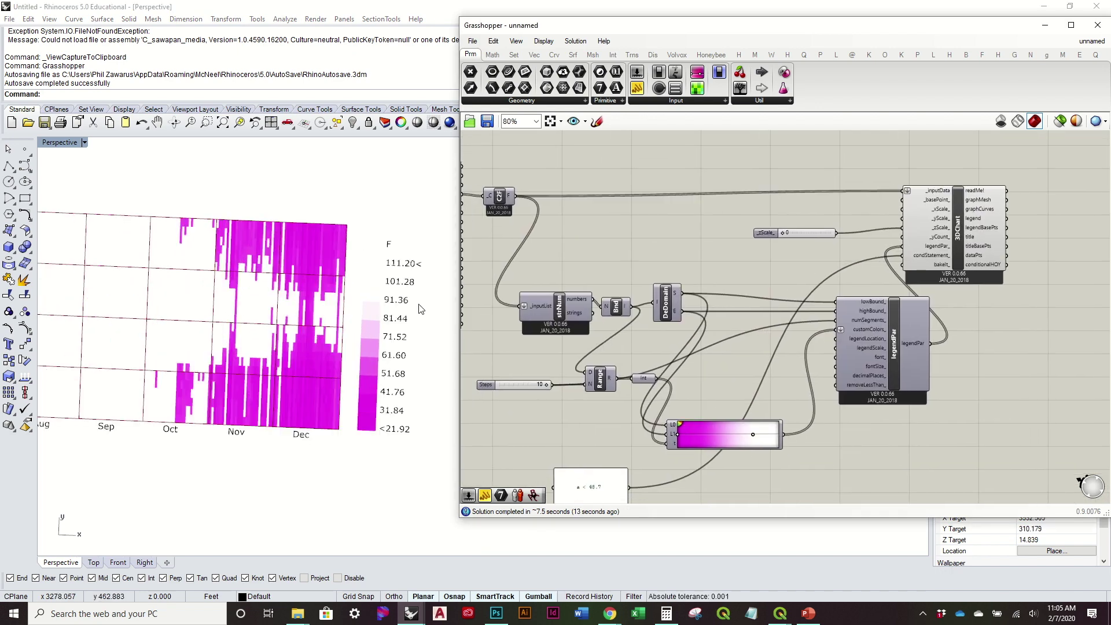
pyautogui.scroll(2, 631, 303)
pyautogui.scroll(-2, 728, 319)
# Step: Move the condition panel next to 3DChart's condStatement_ input and inspect DeDomain's start value
pyautogui.moveTo(593, 472); pyautogui.dragTo(836, 251)
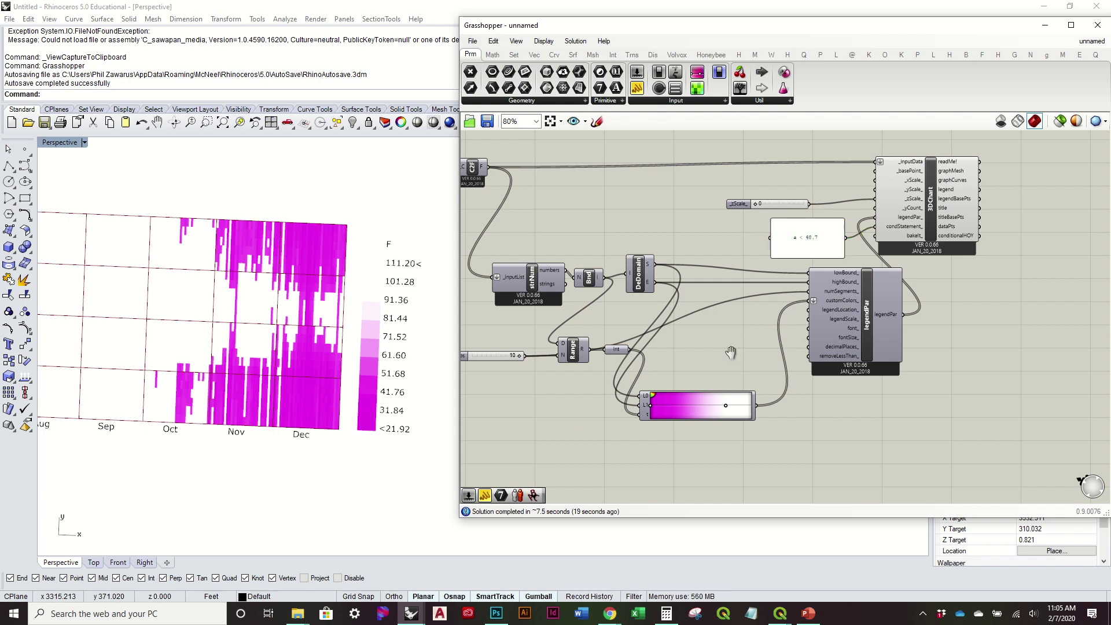
pyautogui.scroll(3, 650, 249)
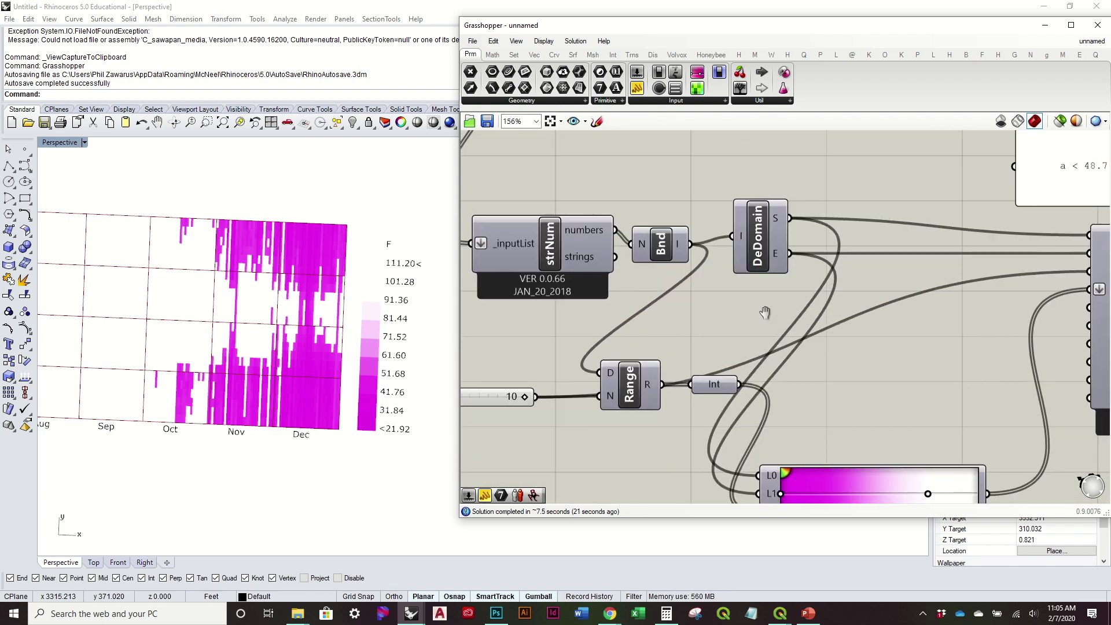
pyautogui.moveTo(770, 313); pyautogui.dragTo(634, 324, button='right')
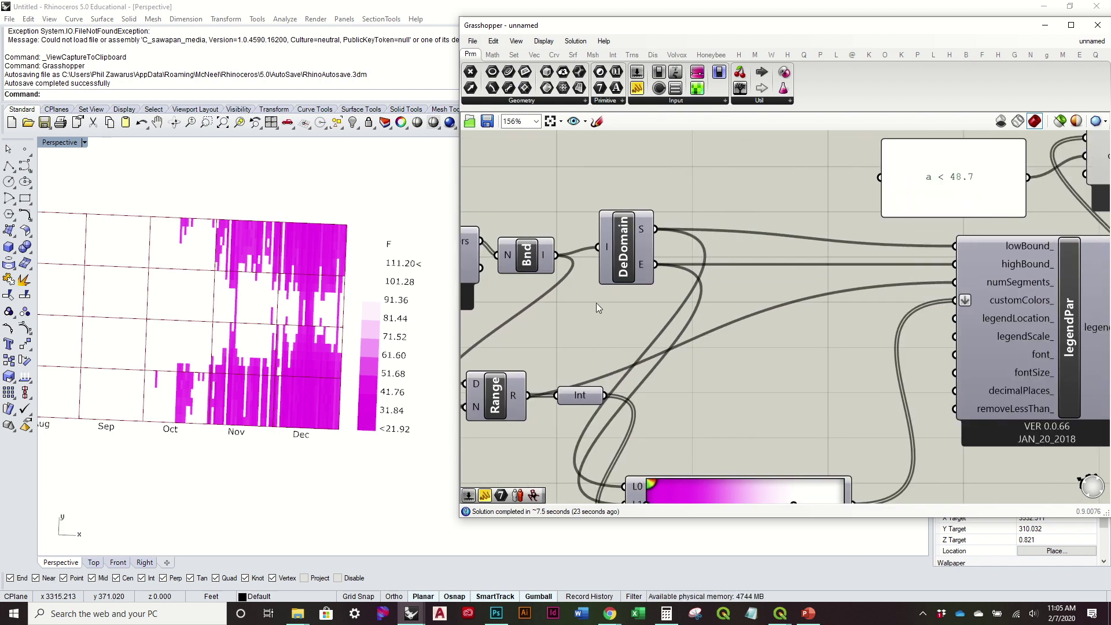
pyautogui.moveTo(582, 294); pyautogui.dragTo(669, 301, button='right')
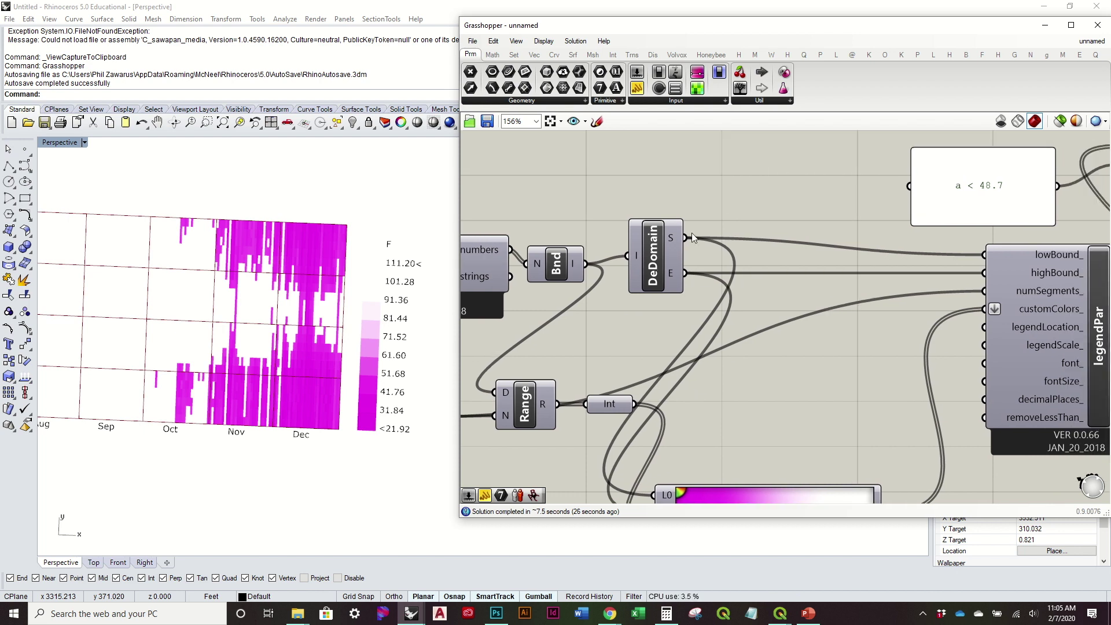
pyautogui.moveTo(671, 237)
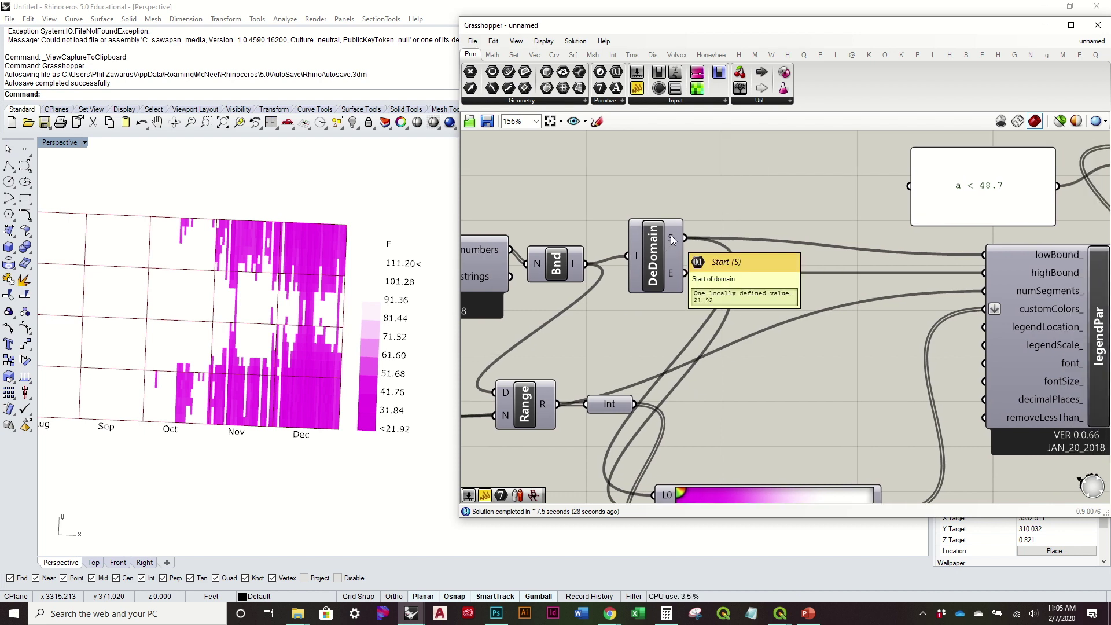
# Step: Add a number slider set to 50 just below DeDomain, between it and legendPar
pyautogui.moveTo(757, 307); pyautogui.dragTo(715, 318, button='right')
pyautogui.doubleClick(715, 317)
pyautogui.write('50')
pyautogui.press('Return')
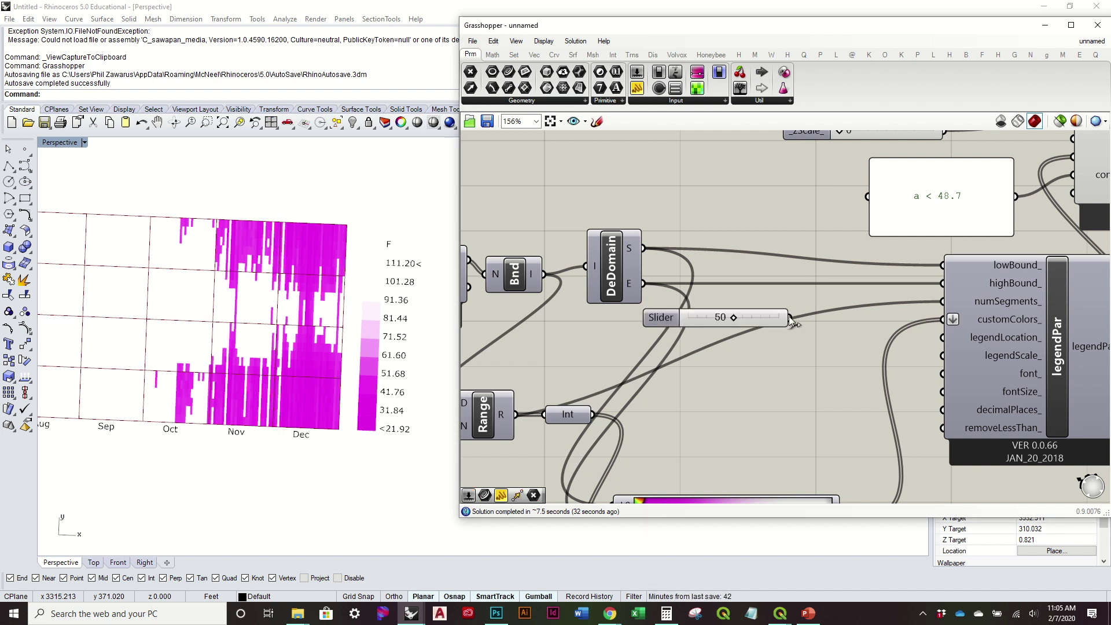
pyautogui.moveTo(782, 321); pyautogui.dragTo(888, 315, button='right')
pyautogui.moveTo(869, 315); pyautogui.dragTo(873, 337)
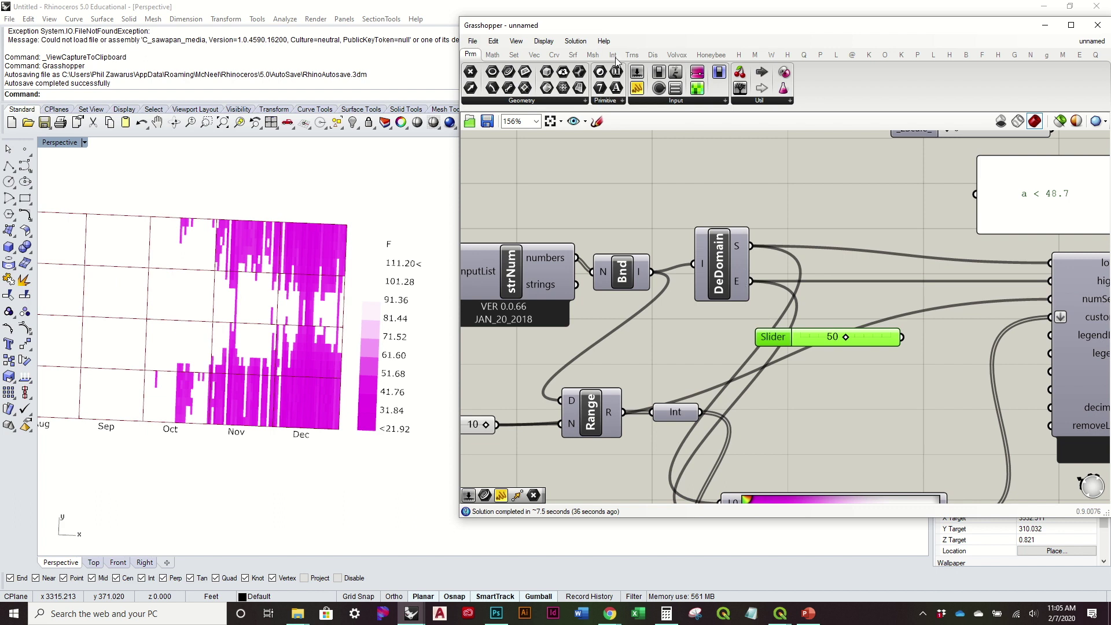
# Step: Place a Construct Domain component beside DeDomain, with DeDomain's S output feeding A and the 50 slider feeding B
pyautogui.click(492, 53)
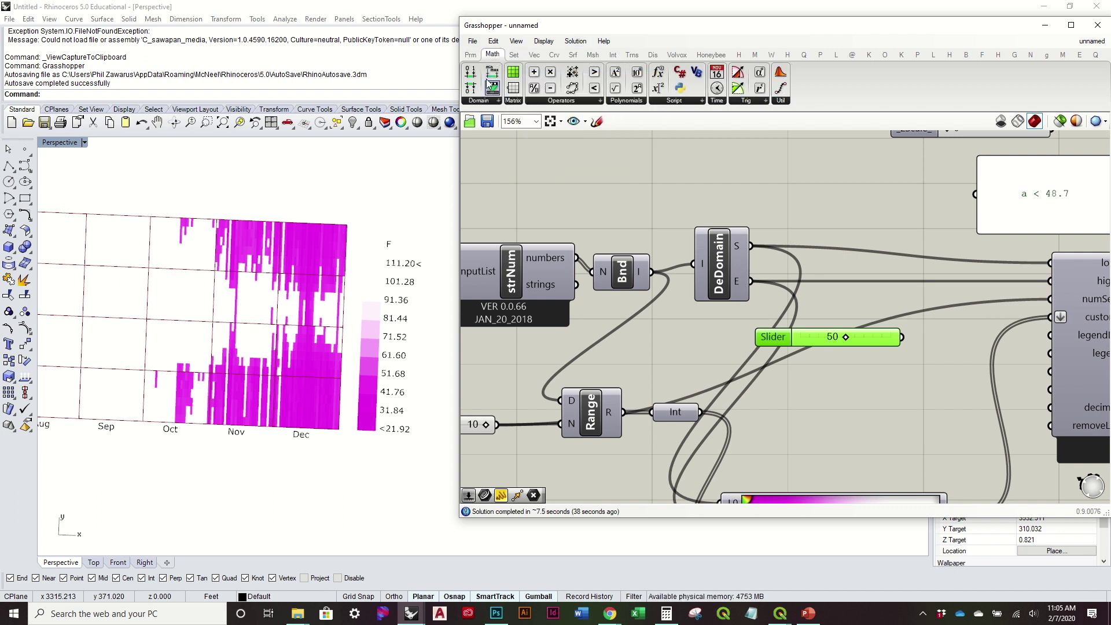
pyautogui.moveTo(491, 86); pyautogui.dragTo(905, 217)
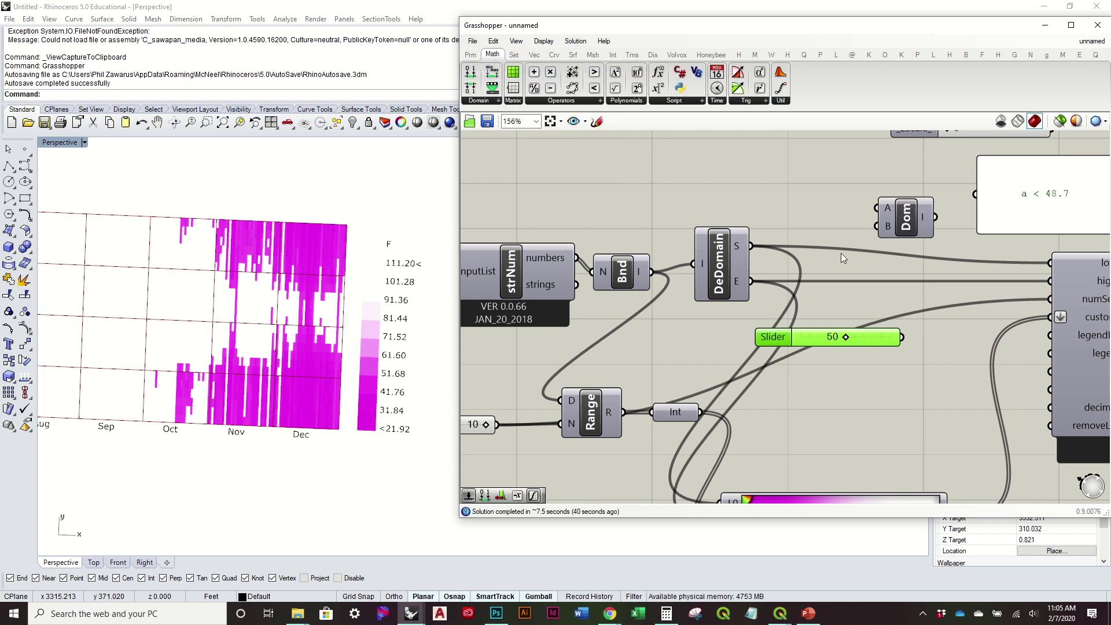
pyautogui.moveTo(752, 246); pyautogui.dragTo(876, 207)
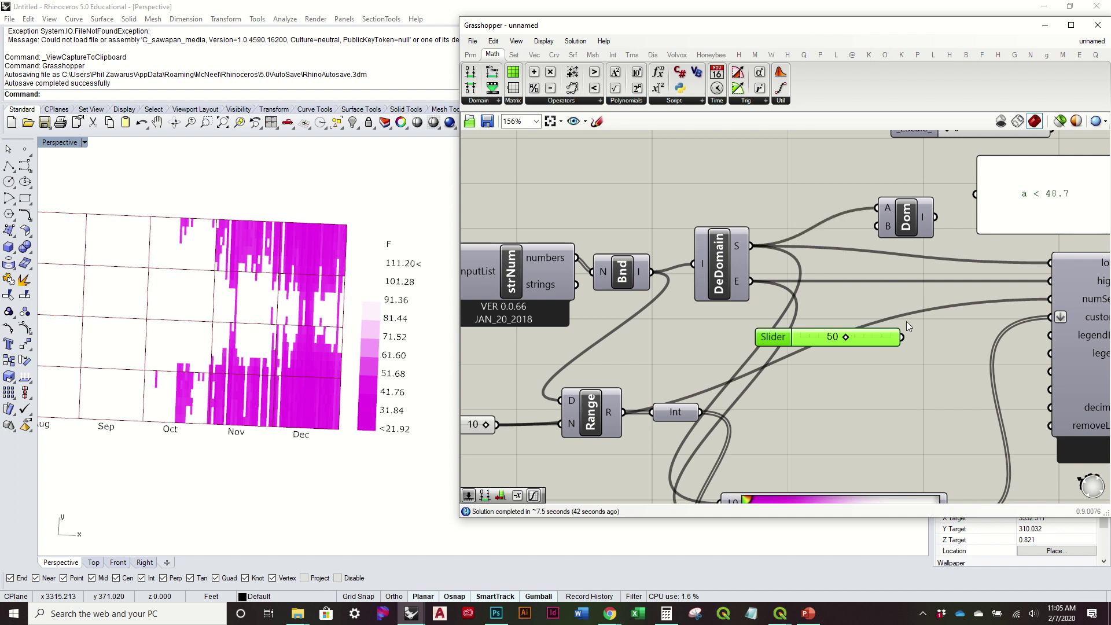
pyautogui.moveTo(901, 337); pyautogui.dragTo(877, 227)
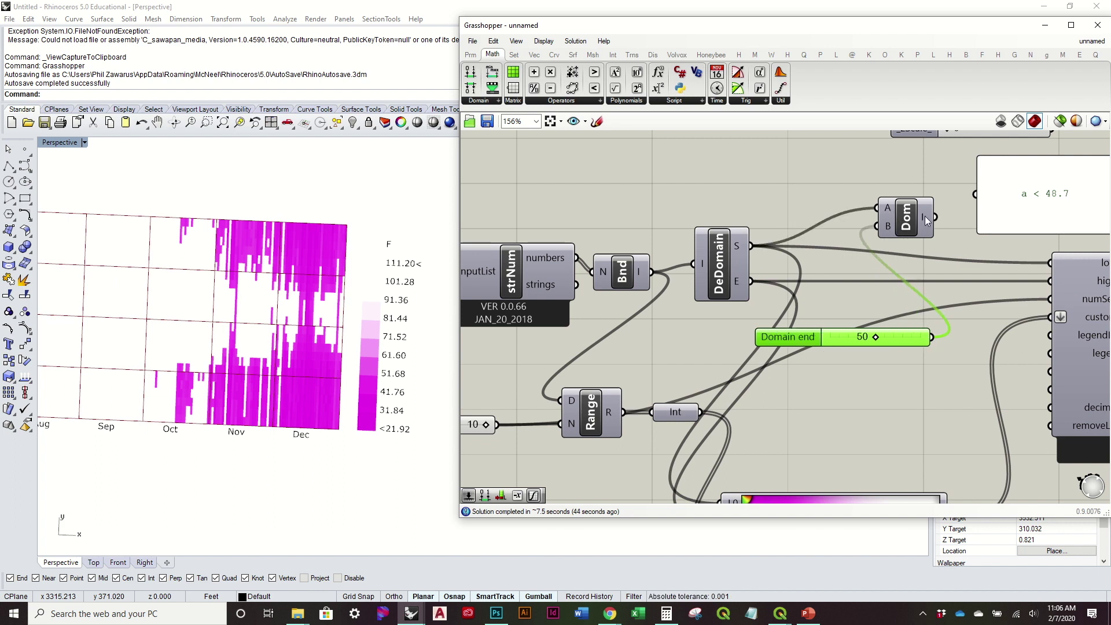
pyautogui.moveTo(924, 220)
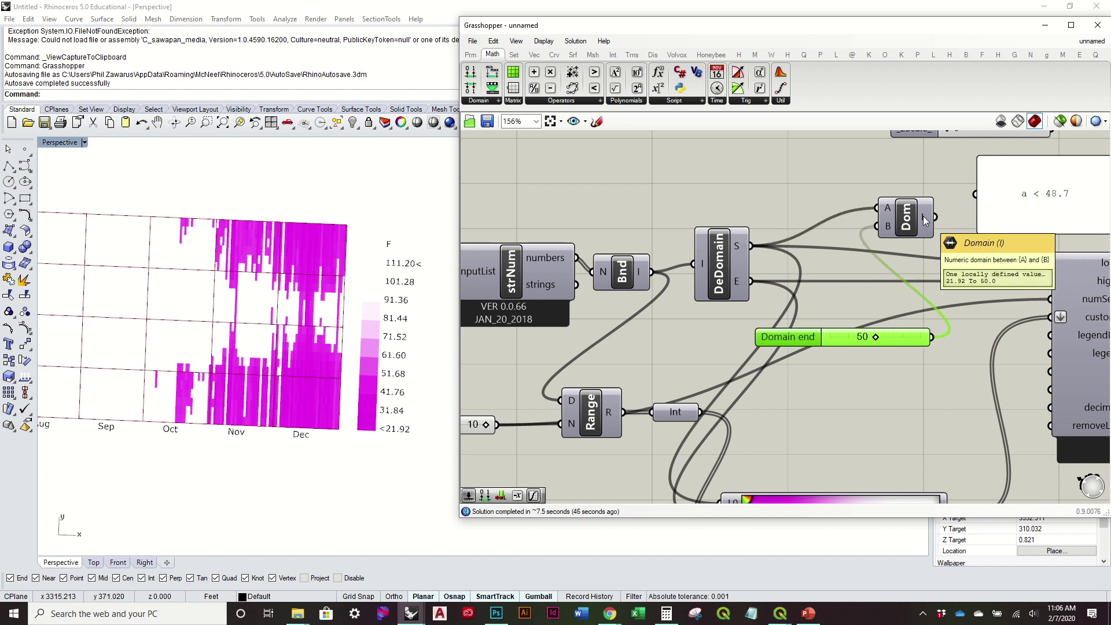
pyautogui.moveTo(887, 338); pyautogui.dragTo(711, 357)
pyautogui.moveTo(906, 218); pyautogui.dragTo(838, 298)
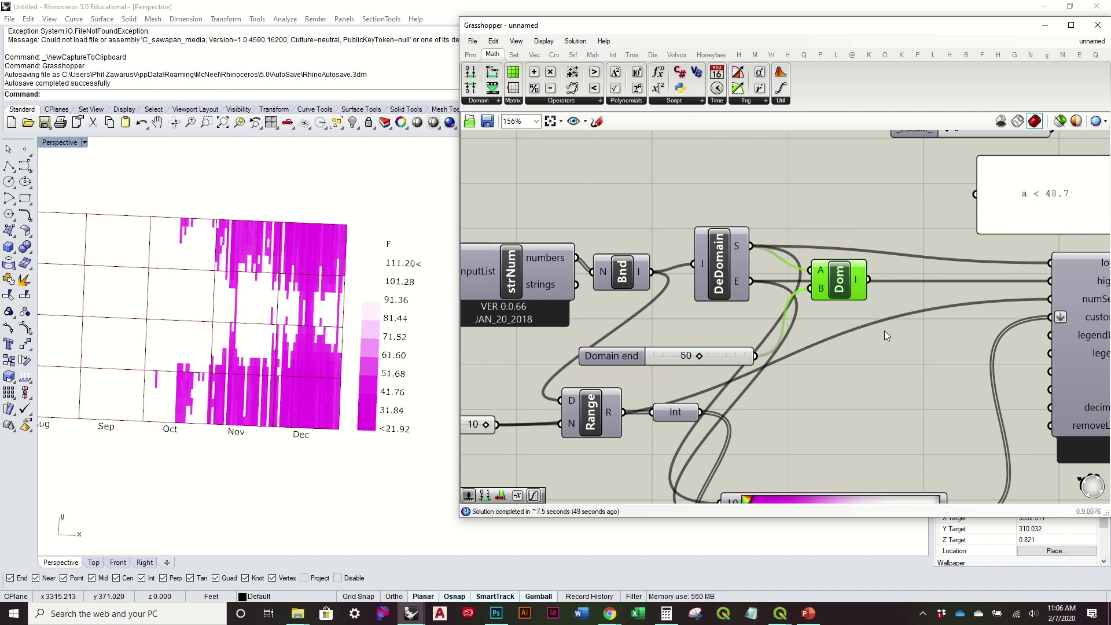
# Step: Lock the solver and replace Range's D input with the I output of the Construct Domain component
pyautogui.moveTo(884, 331); pyautogui.dragTo(806, 332, button='right')
pyautogui.moveTo(883, 340); pyautogui.dragTo(749, 369, button='right')
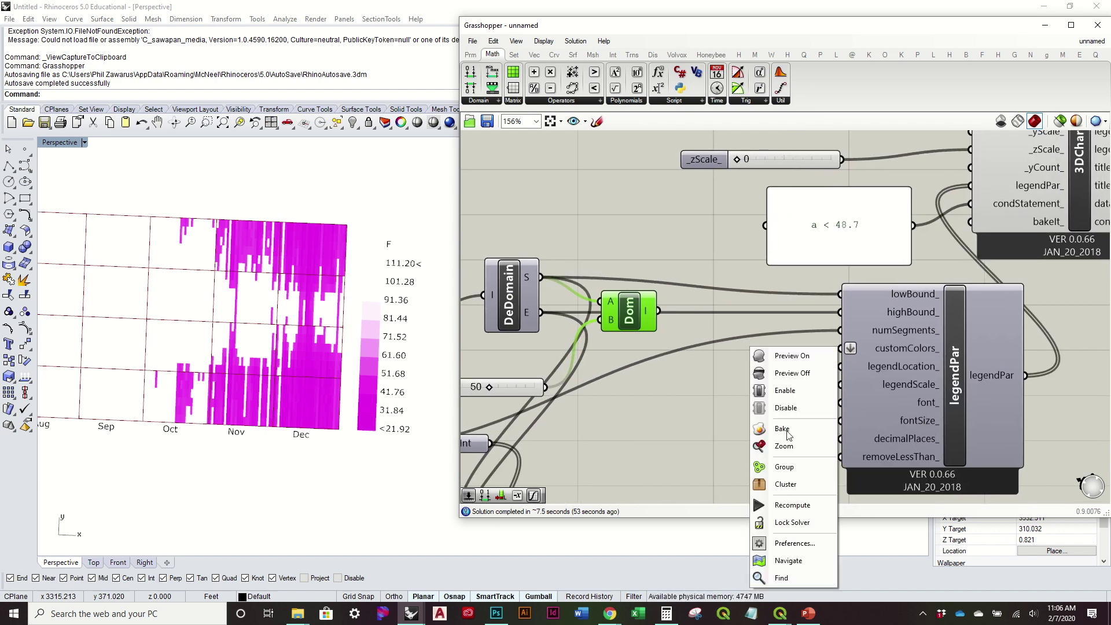
pyautogui.click(775, 504)
pyautogui.moveTo(718, 449); pyautogui.dragTo(928, 399, button='right')
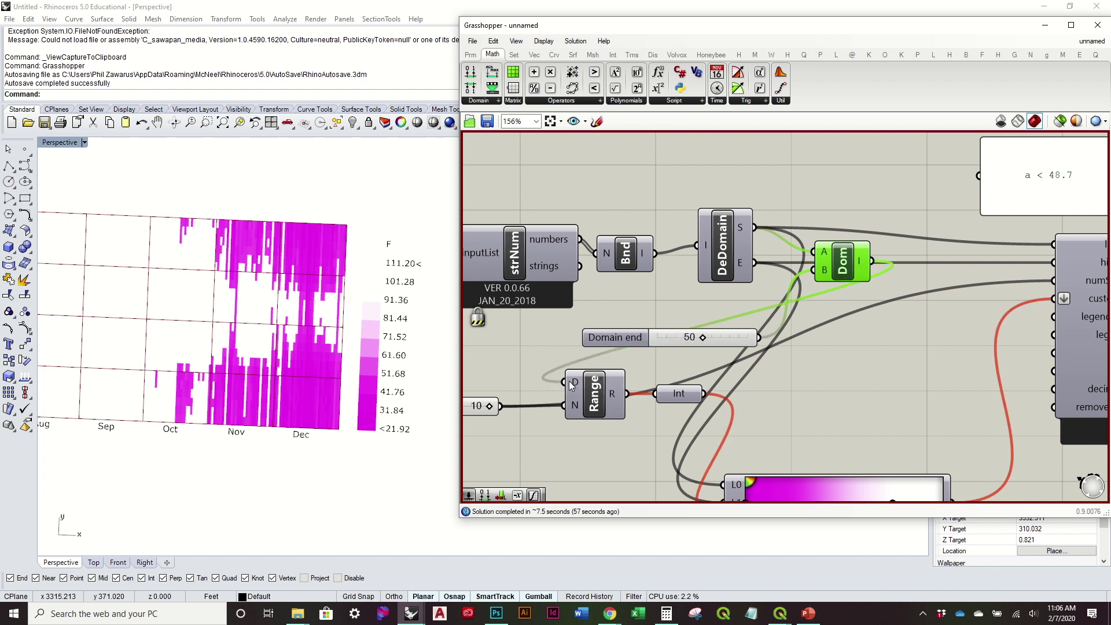
# Step: Replace legendPar's highBound_ input with the Domain end slider, and move the slider and Construct Domain component closer to legendPar
pyautogui.moveTo(831, 287); pyautogui.dragTo(784, 283, button='right')
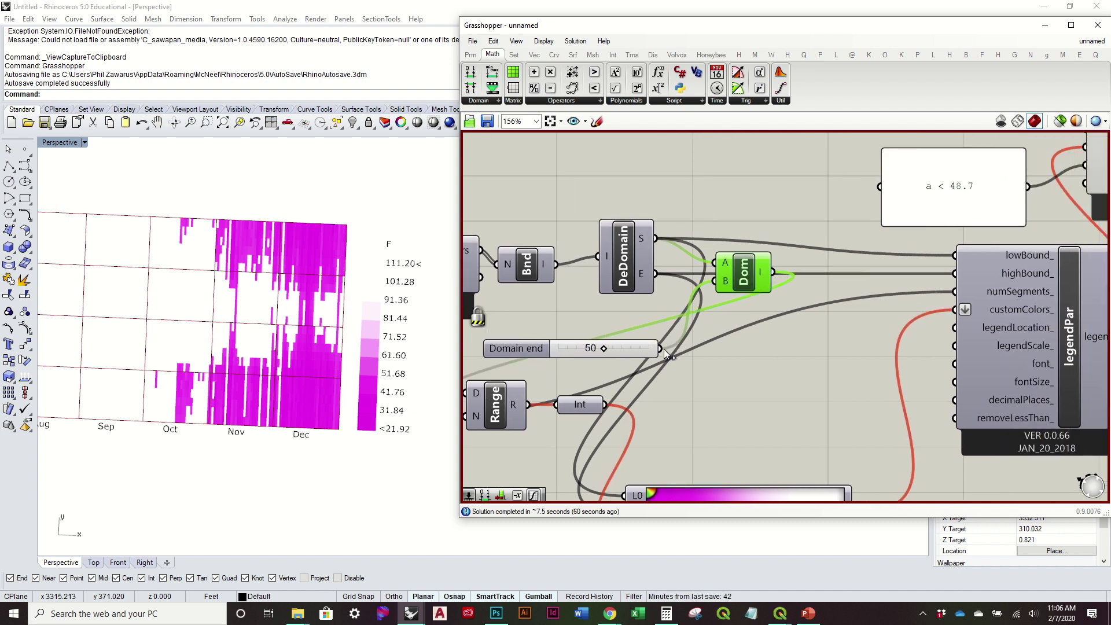
pyautogui.moveTo(664, 349); pyautogui.dragTo(960, 292)
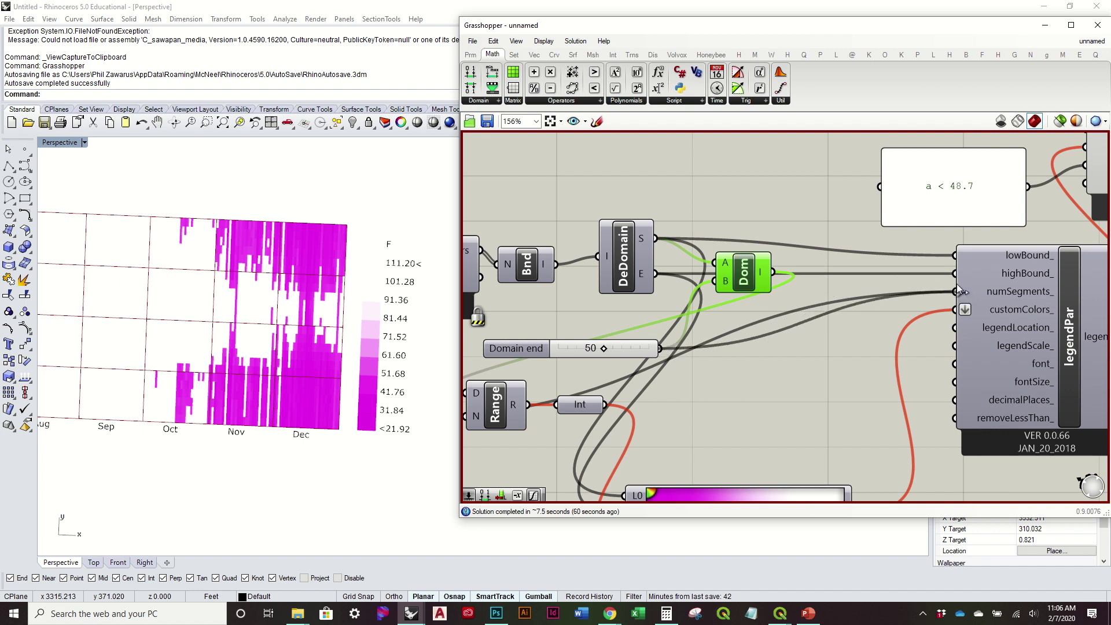
pyautogui.moveTo(744, 271); pyautogui.dragTo(714, 263)
pyautogui.moveTo(635, 341); pyautogui.dragTo(808, 331)
pyautogui.moveTo(726, 277); pyautogui.dragTo(804, 269)
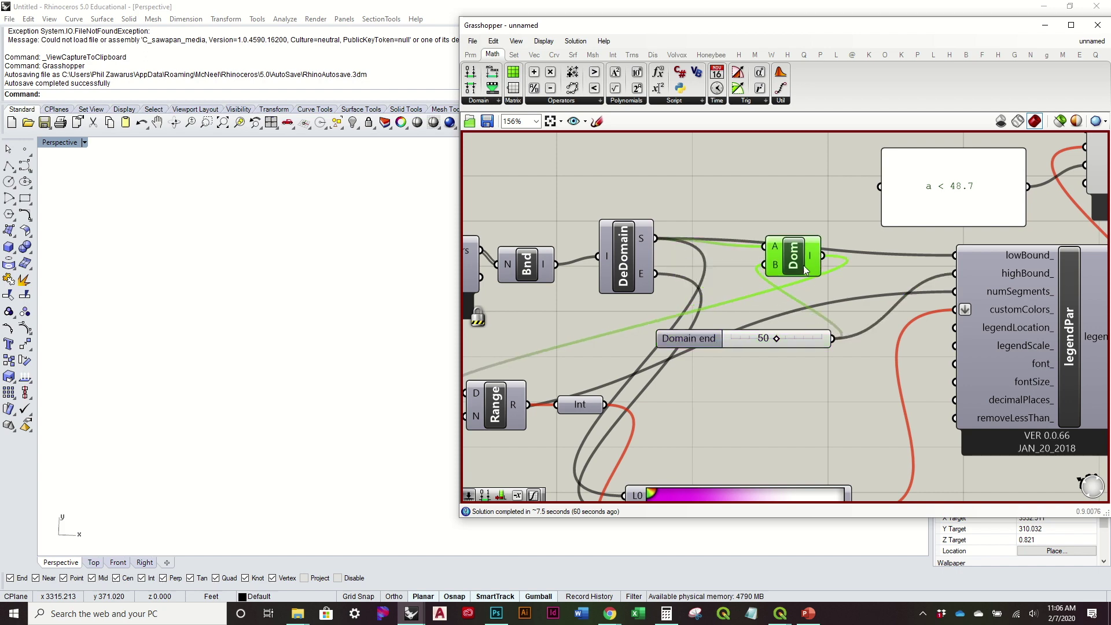
# Step: Unlock the solver to recompute the temperature chart with the limited domain
pyautogui.scroll(-3, 797, 272)
pyautogui.click(745, 336)
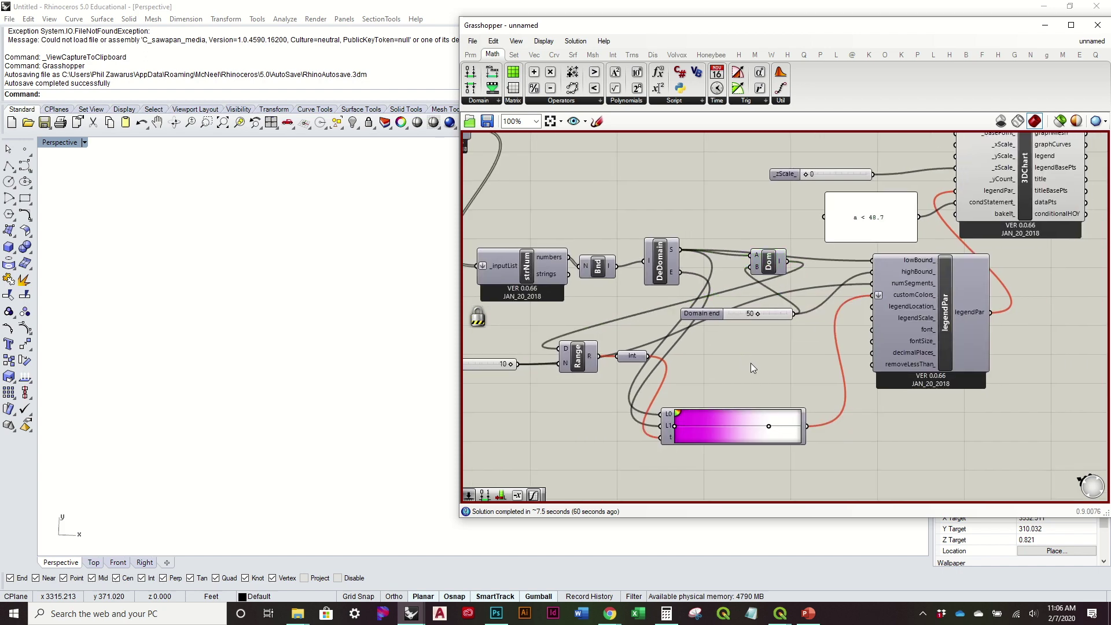
pyautogui.moveTo(754, 362); pyautogui.dragTo(796, 363, button='right')
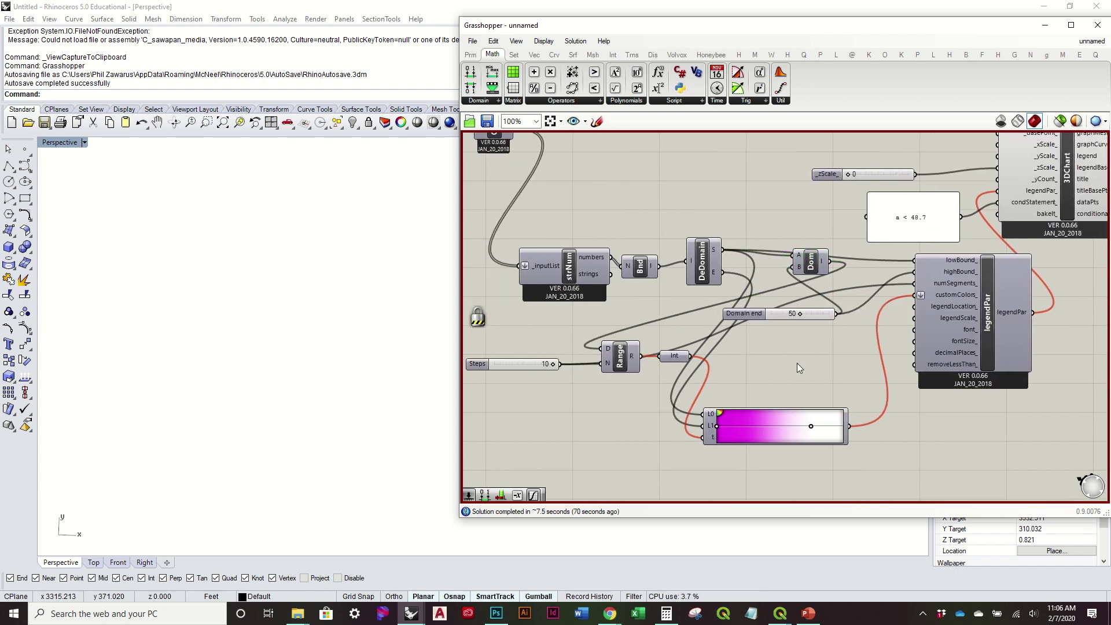
pyautogui.rightClick(797, 359)
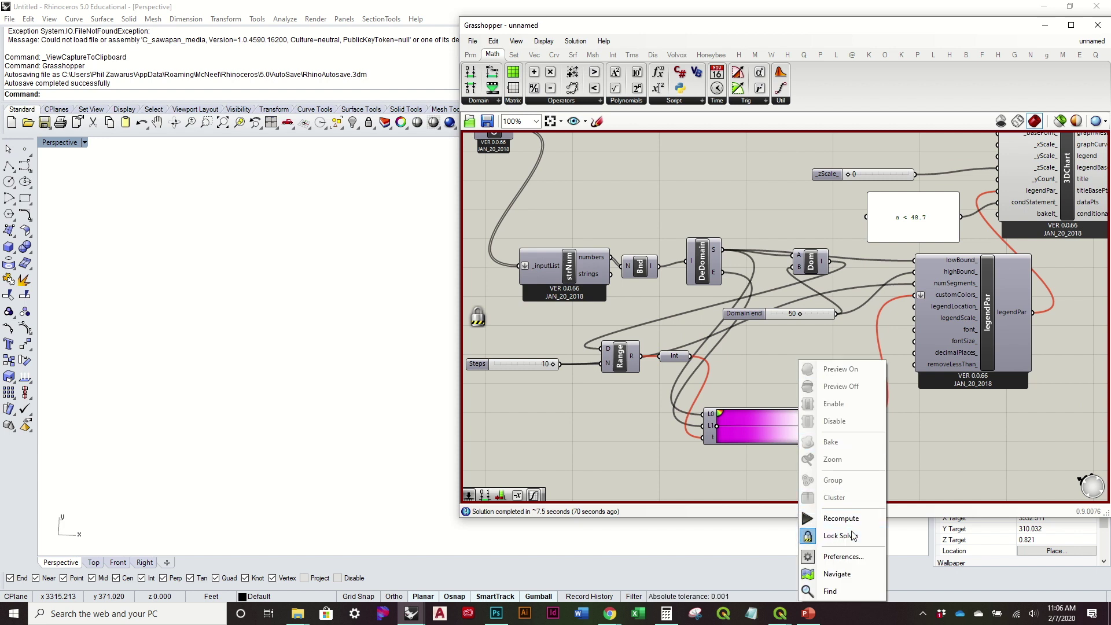
pyautogui.click(789, 363)
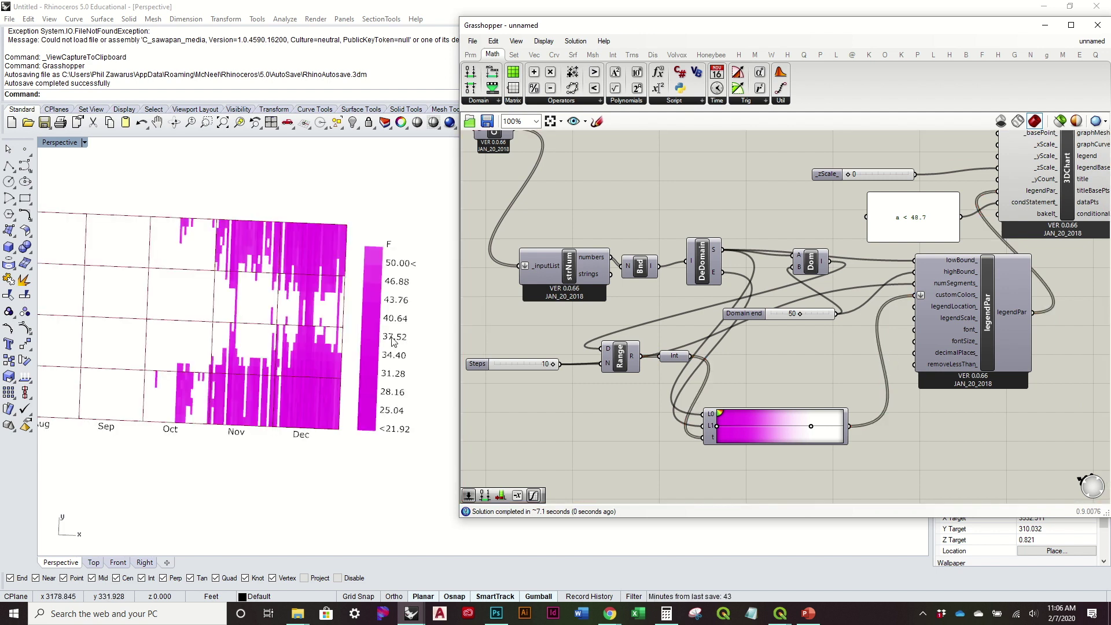
# Step: Rearrange the gradient, Int component and Domain end slider so their wires are spread out below Construct Domain
pyautogui.scroll(2, 708, 371)
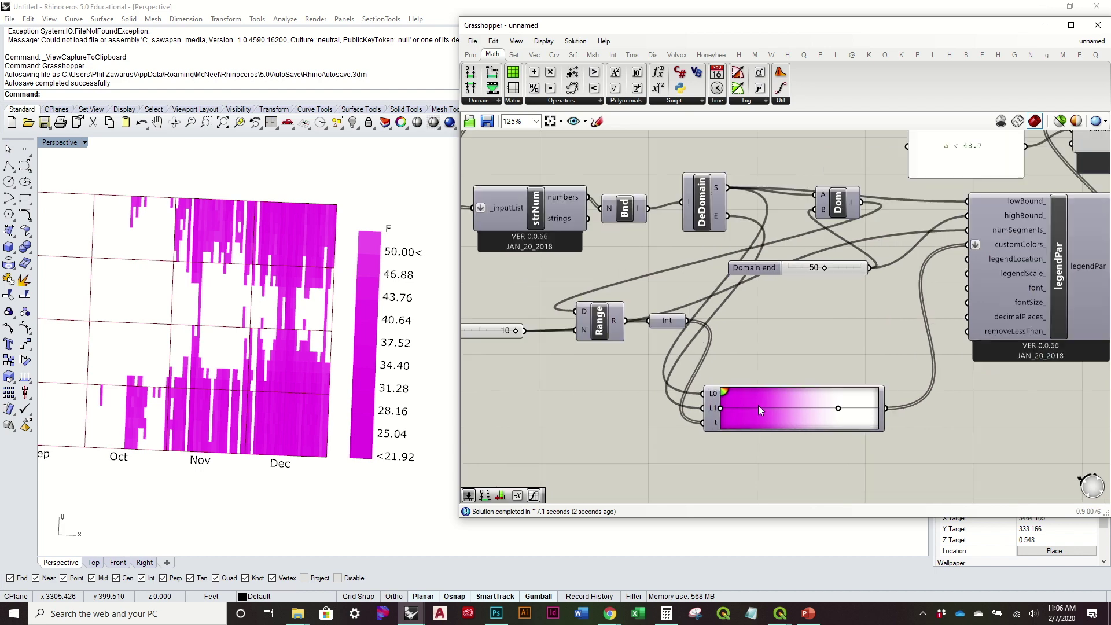
pyautogui.moveTo(782, 409); pyautogui.dragTo(853, 408)
pyautogui.moveTo(667, 323); pyautogui.dragTo(649, 400)
pyautogui.moveTo(856, 269); pyautogui.dragTo(782, 267)
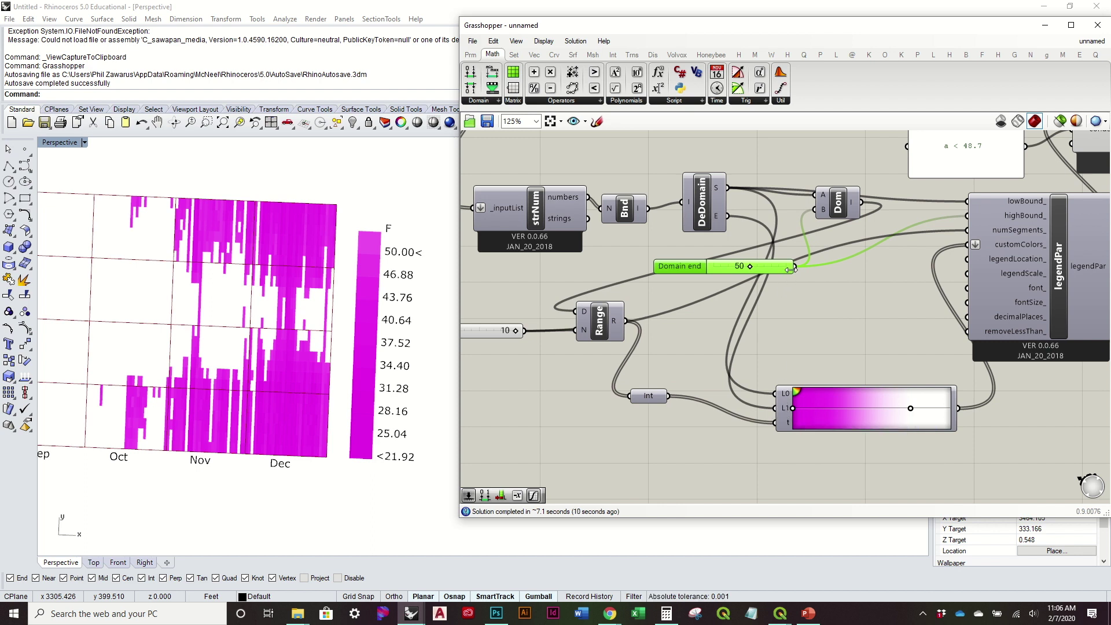
# Step: Replace the gradient's L1 input with the Domain end slider and view the recolored chart
pyautogui.moveTo(795, 266); pyautogui.dragTo(775, 407)
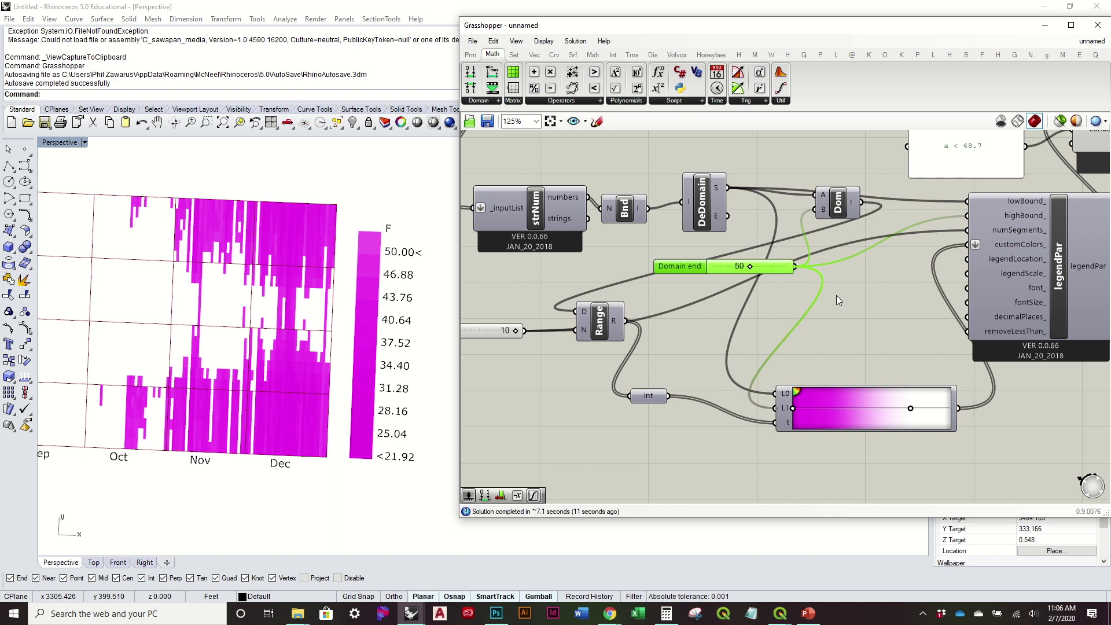
pyautogui.scroll(-2, 399, 317)
pyautogui.moveTo(399, 317); pyautogui.dragTo(347, 327, button='right')
# Step: Change the gradient's white grip to light blue with hue 207, saturation 41 and value 100, committing the change
pyautogui.click(911, 410)
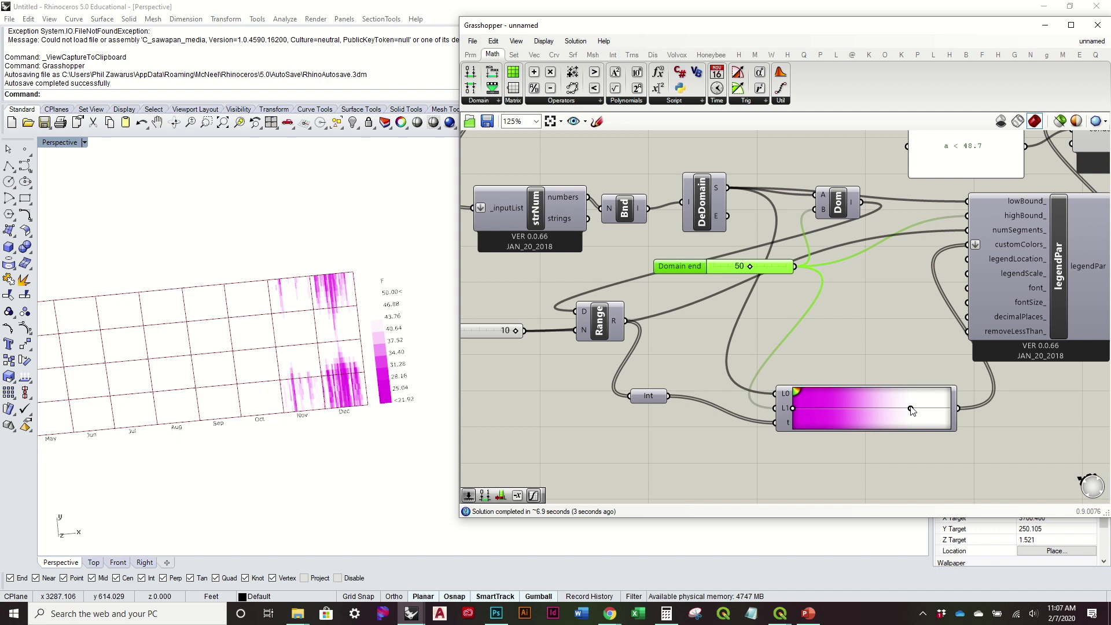
pyautogui.rightClick(910, 410)
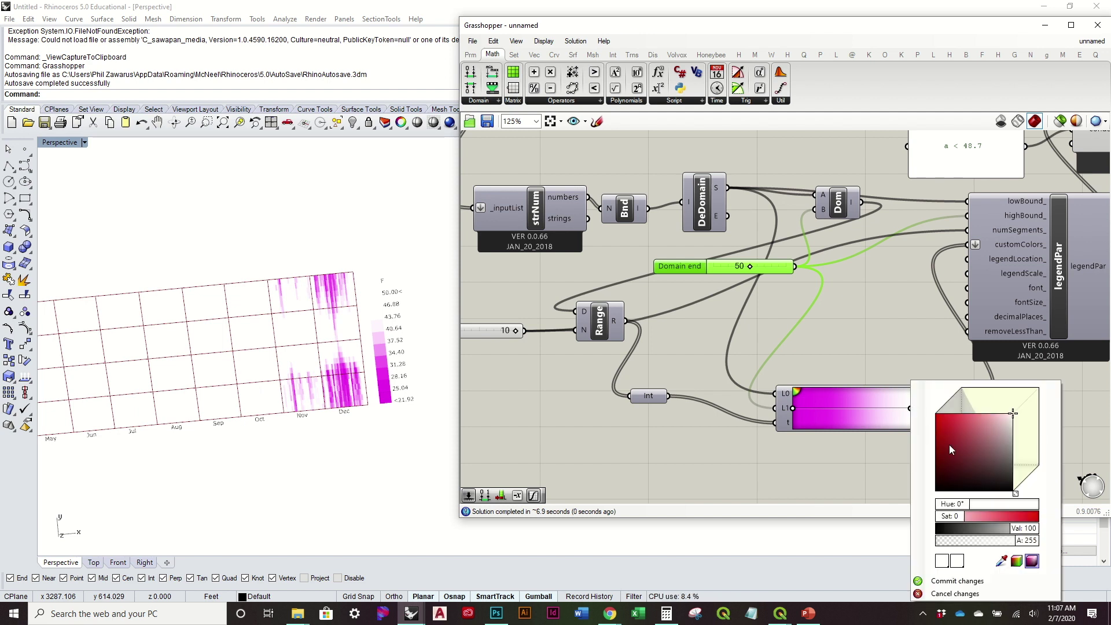
pyautogui.click(971, 507)
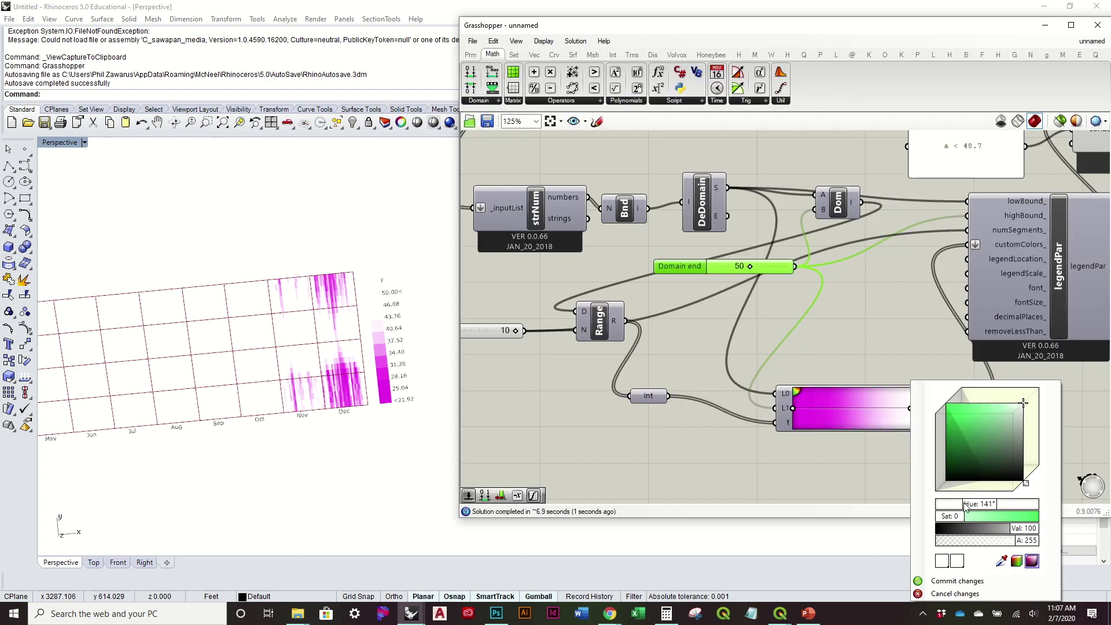
pyautogui.moveTo(972, 507); pyautogui.dragTo(983, 507)
pyautogui.click(986, 503)
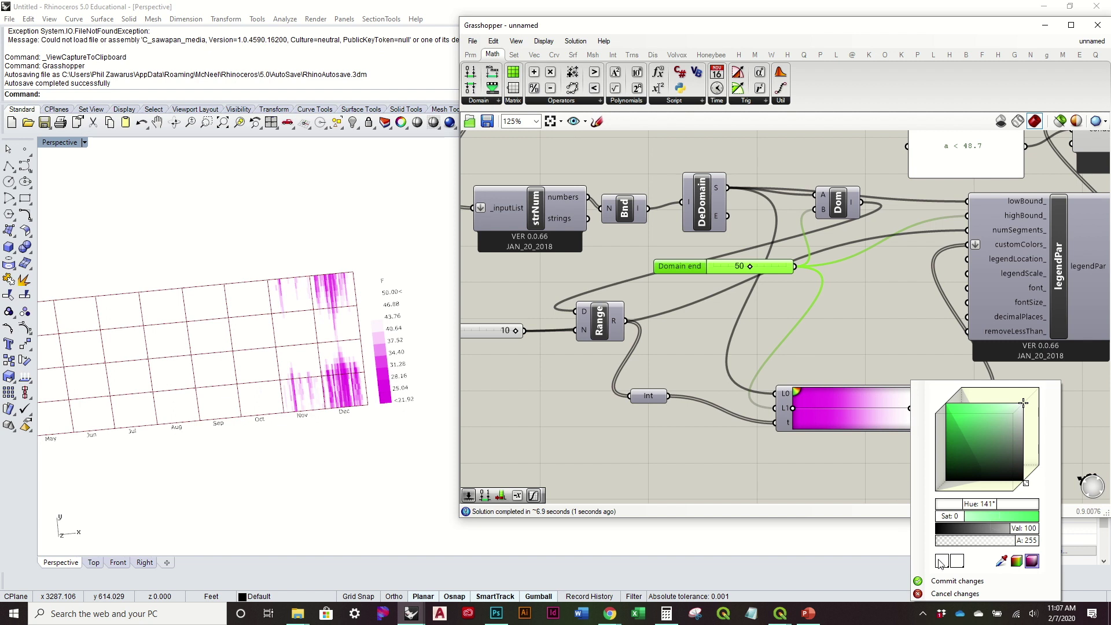
pyautogui.moveTo(983, 504); pyautogui.dragTo(958, 519)
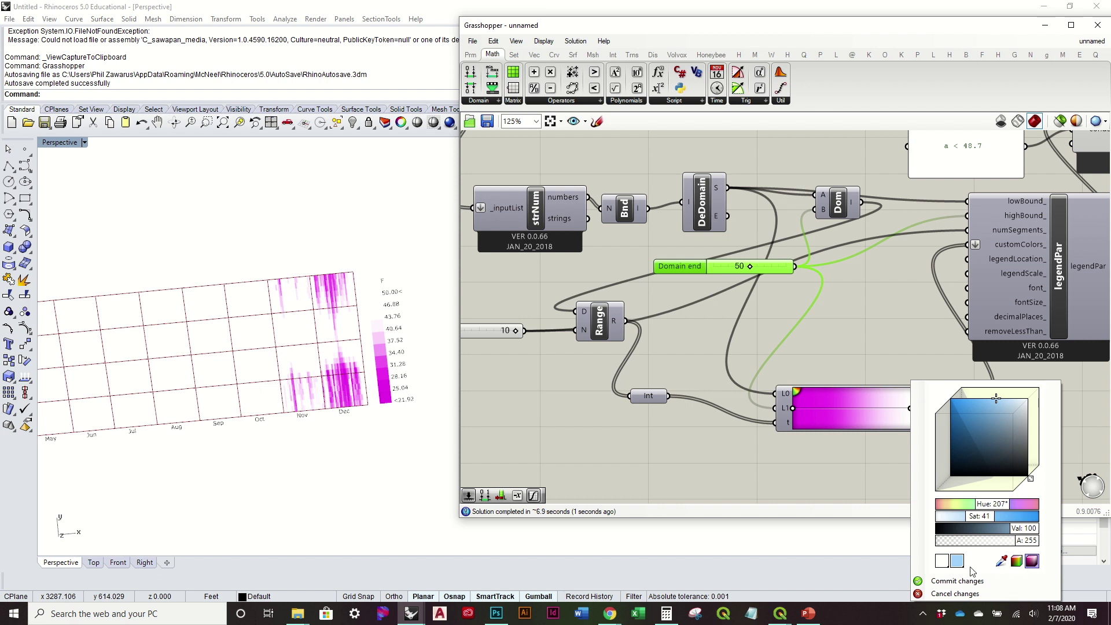
pyautogui.click(958, 581)
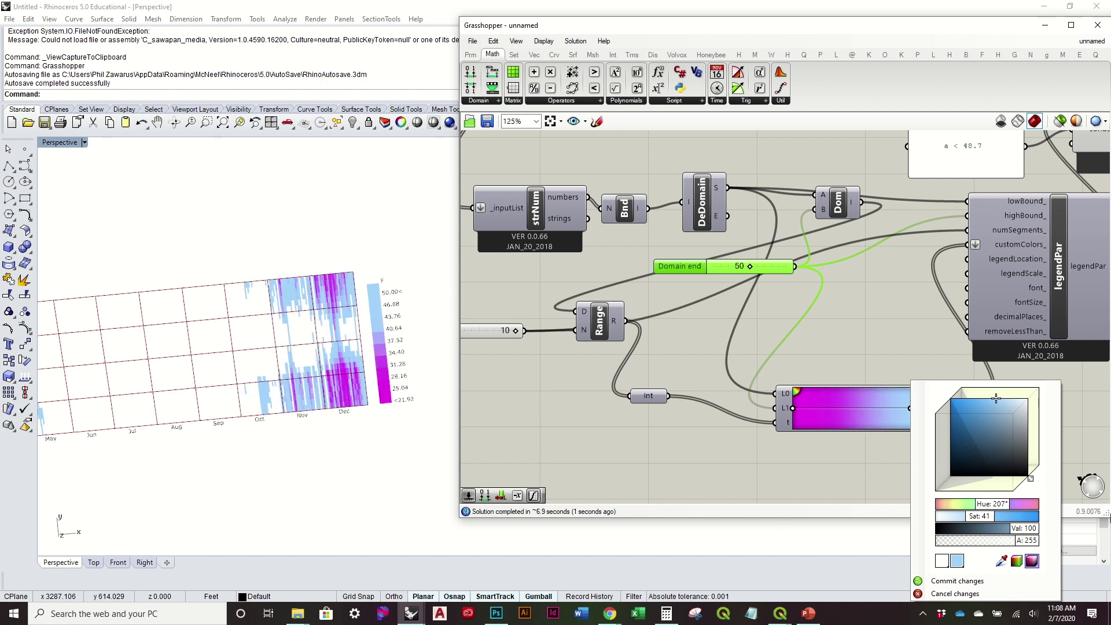
pyautogui.click(971, 580)
pyautogui.moveTo(243, 347); pyautogui.dragTo(365, 373, button='right')
pyautogui.click(863, 334)
# Step: Move the 3DChart component farther away from legendPar and the condition panel
pyautogui.scroll(-4, 863, 334)
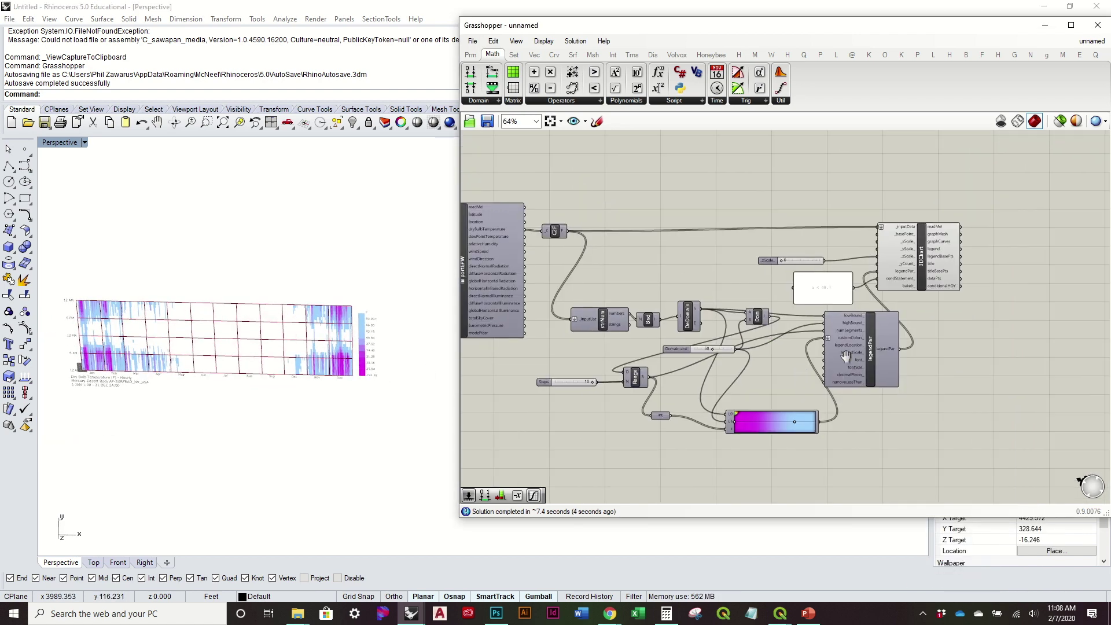
pyautogui.moveTo(411, 337); pyautogui.dragTo(401, 342, button='right')
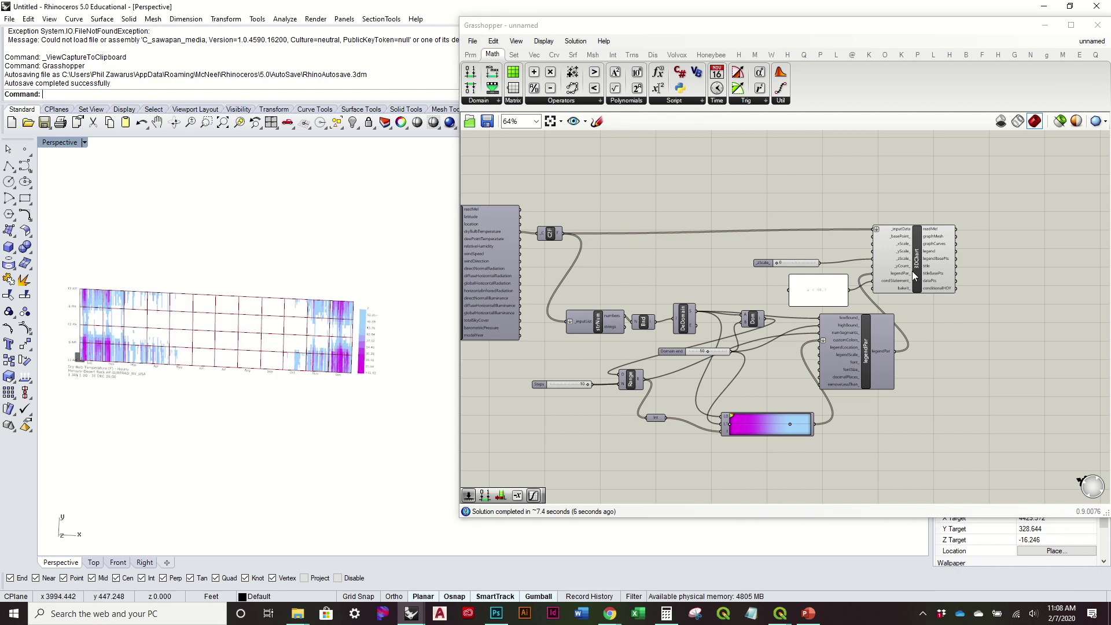
pyautogui.scroll(1, 912, 271)
pyautogui.moveTo(655, 419); pyautogui.dragTo(749, 417, button='right')
pyautogui.click(1032, 271)
pyautogui.moveTo(1032, 271); pyautogui.dragTo(1070, 270)
pyautogui.click(1043, 367)
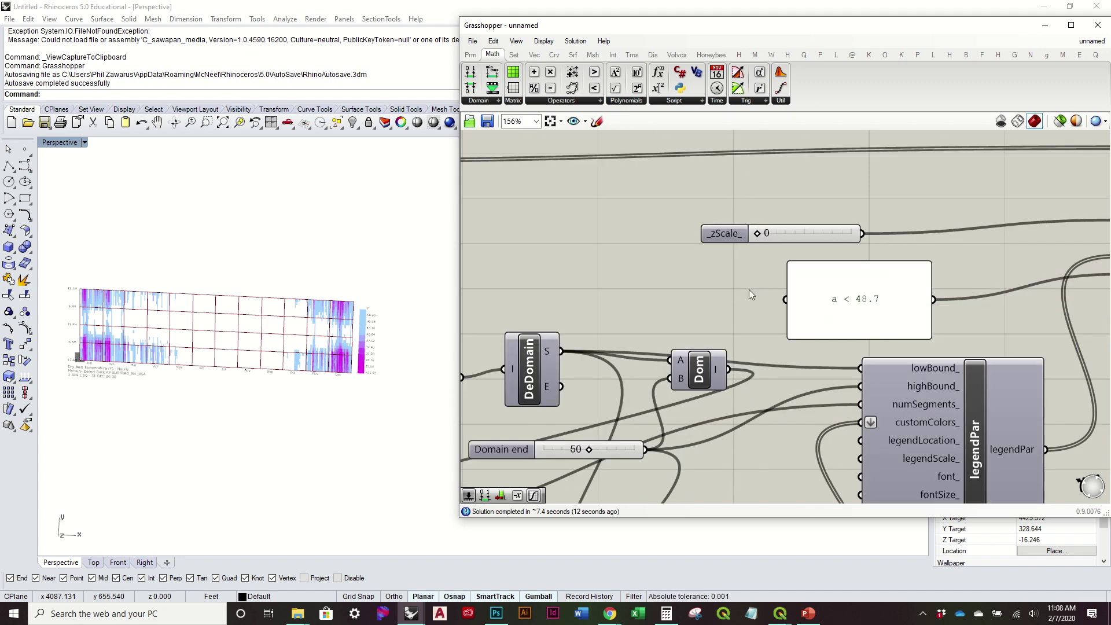
pyautogui.scroll(1, 894, 292)
pyautogui.scroll(-2, 920, 273)
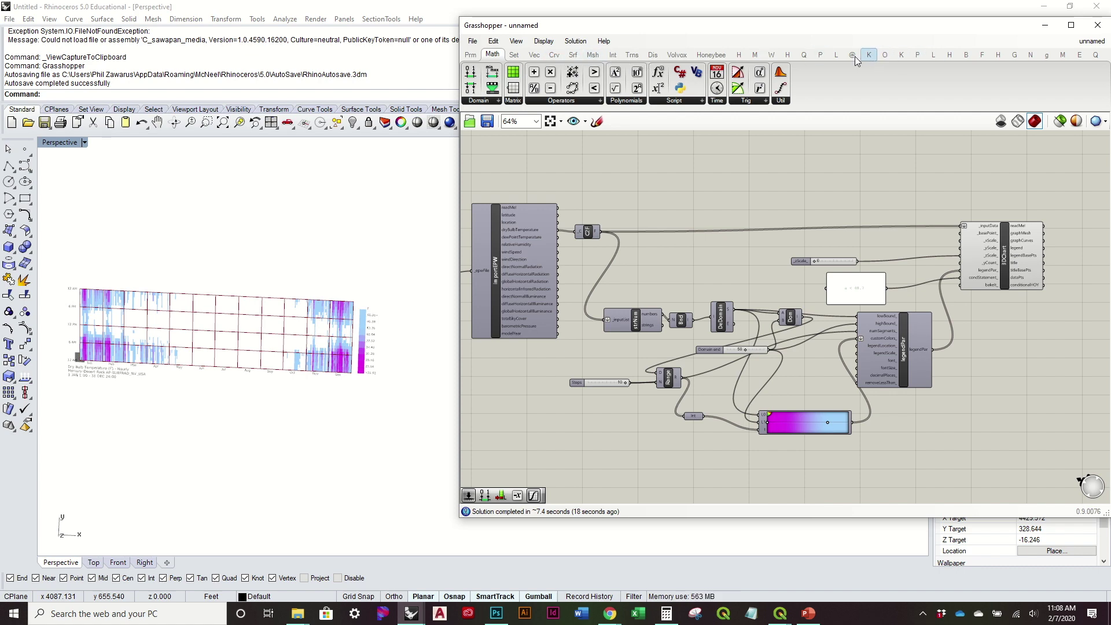
# Step: Place a Ladybug Psychrometric Chart component below the existing definition
pyautogui.click(835, 55)
pyautogui.click(707, 101)
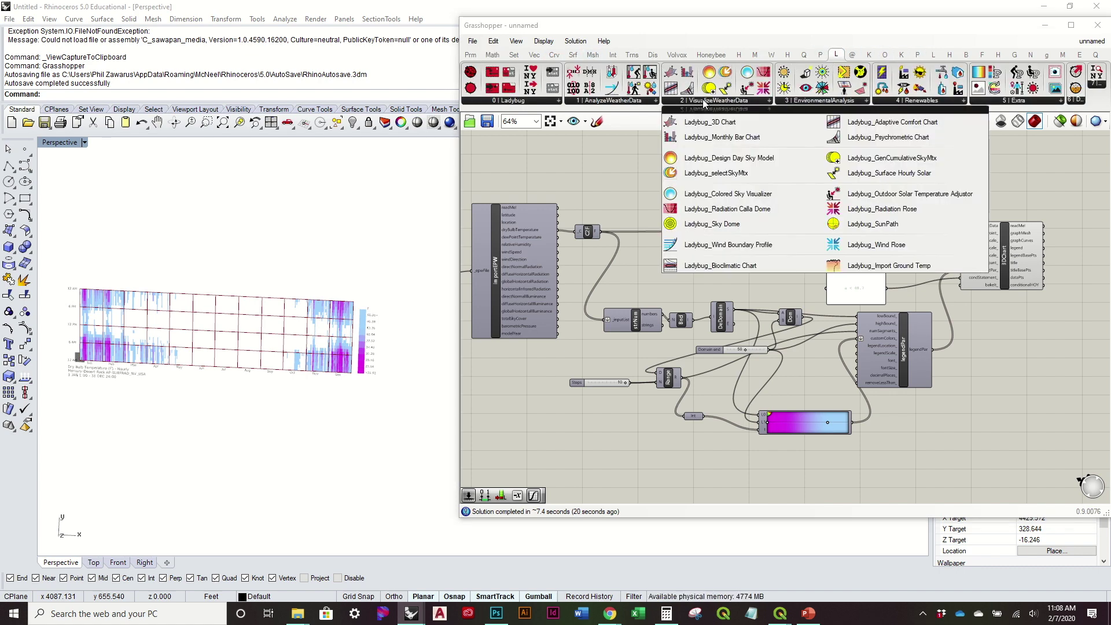
pyautogui.moveTo(918, 120)
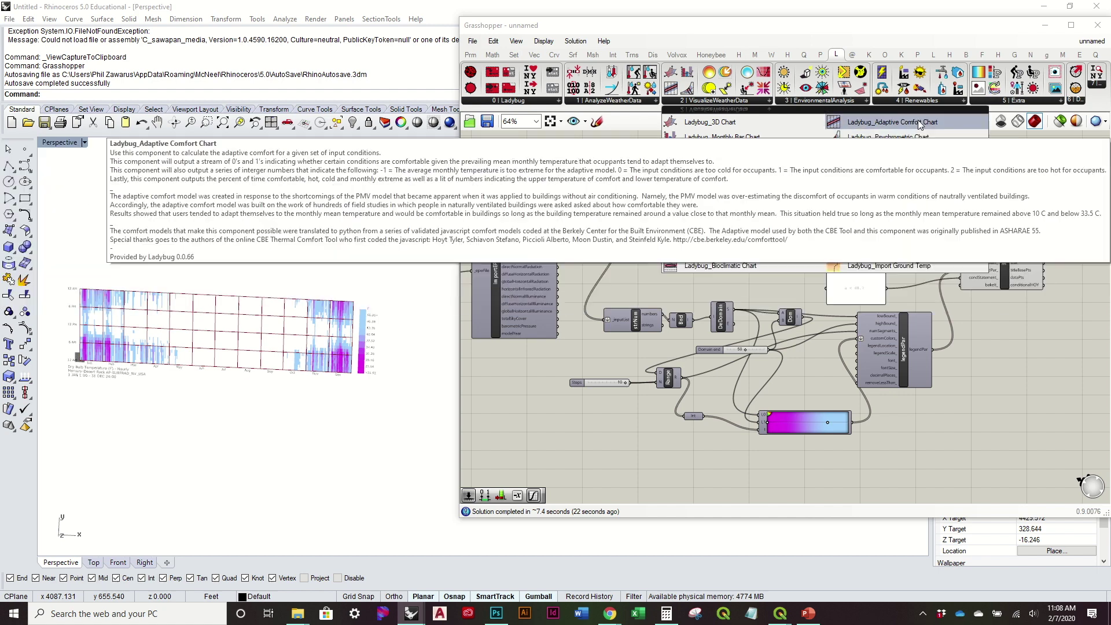
pyautogui.moveTo(888, 137); pyautogui.dragTo(713, 501)
# Step: Shift the group of range, gradient and legend components up and away from importEPW, and move PsychChart up beneath them
pyautogui.moveTo(1076, 404); pyautogui.dragTo(599, 146)
pyautogui.moveTo(615, 275); pyautogui.dragTo(718, 140)
pyautogui.click(760, 421)
pyautogui.moveTo(760, 421); pyautogui.dragTo(763, 301)
pyautogui.scroll(2, 779, 428)
pyautogui.moveTo(779, 429); pyautogui.dragTo(776, 291)
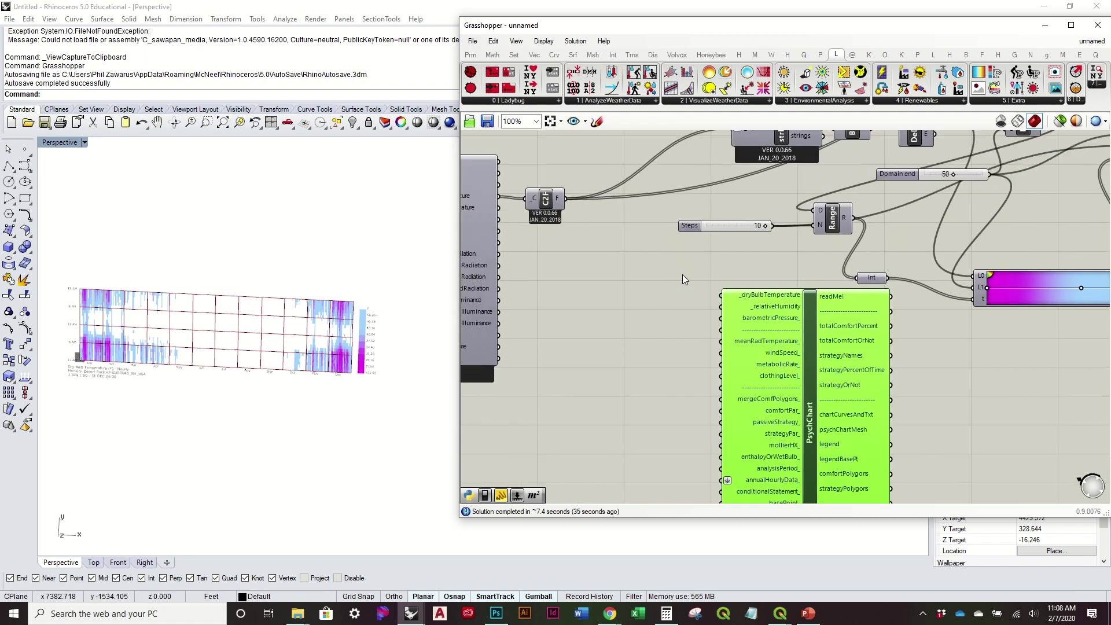
# Step: Connect C2F's F output to PsychChart's _dryBulbTemperature, and importEPW's relativeHumidity and barometricPressure to their matching inputs
pyautogui.moveTo(659, 225); pyautogui.dragTo(698, 276, button='right')
pyautogui.moveTo(585, 198); pyautogui.dragTo(739, 295)
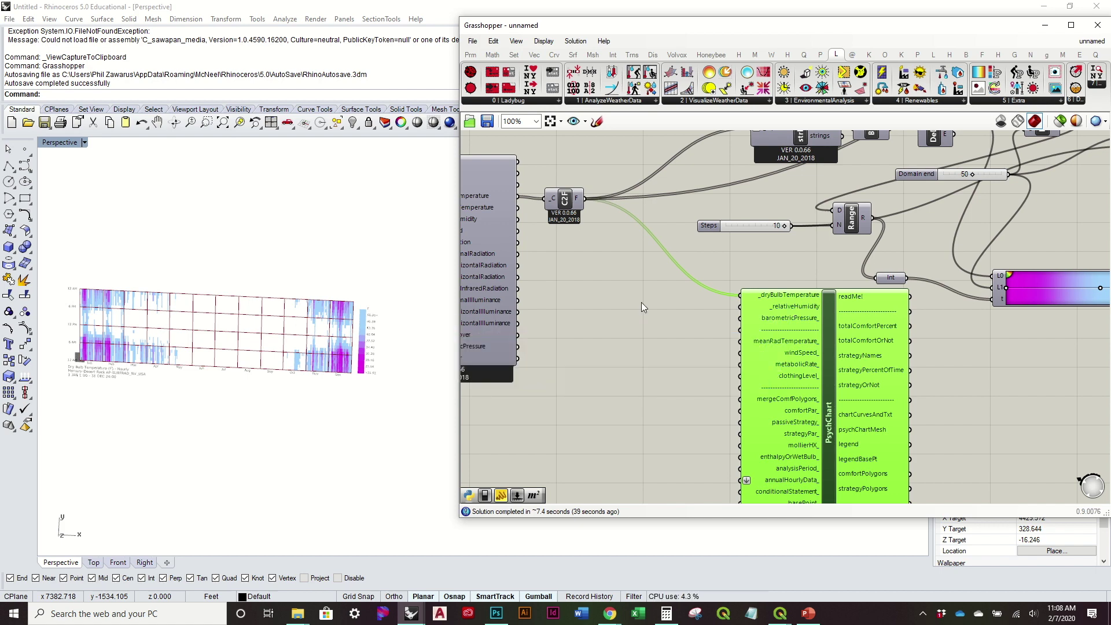
pyautogui.moveTo(543, 215); pyautogui.dragTo(647, 215, button='right')
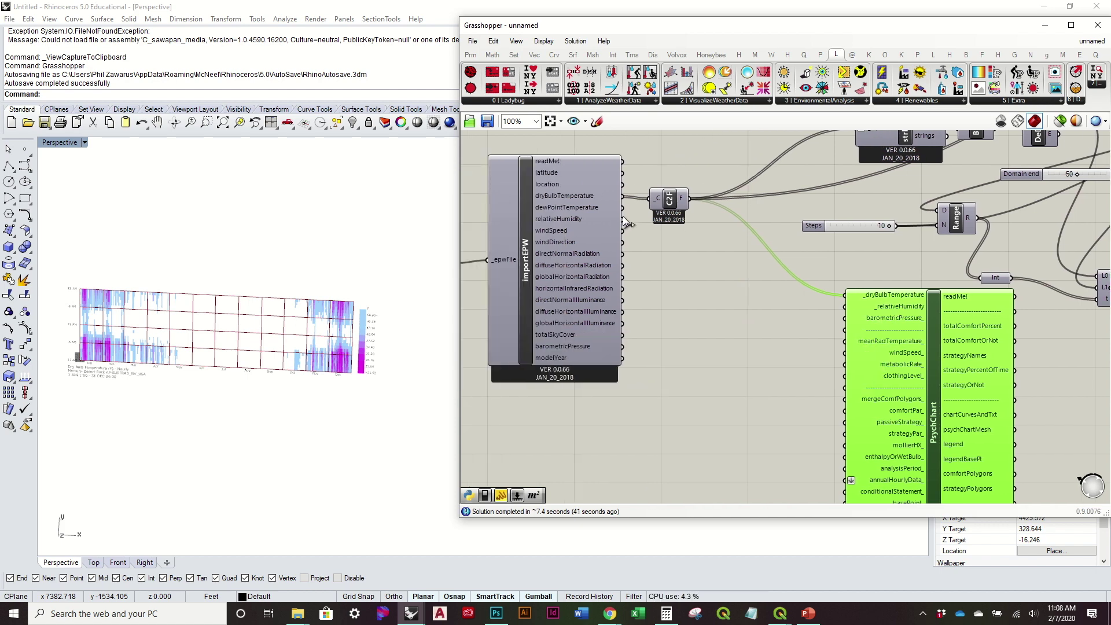
pyautogui.moveTo(623, 219); pyautogui.dragTo(840, 307)
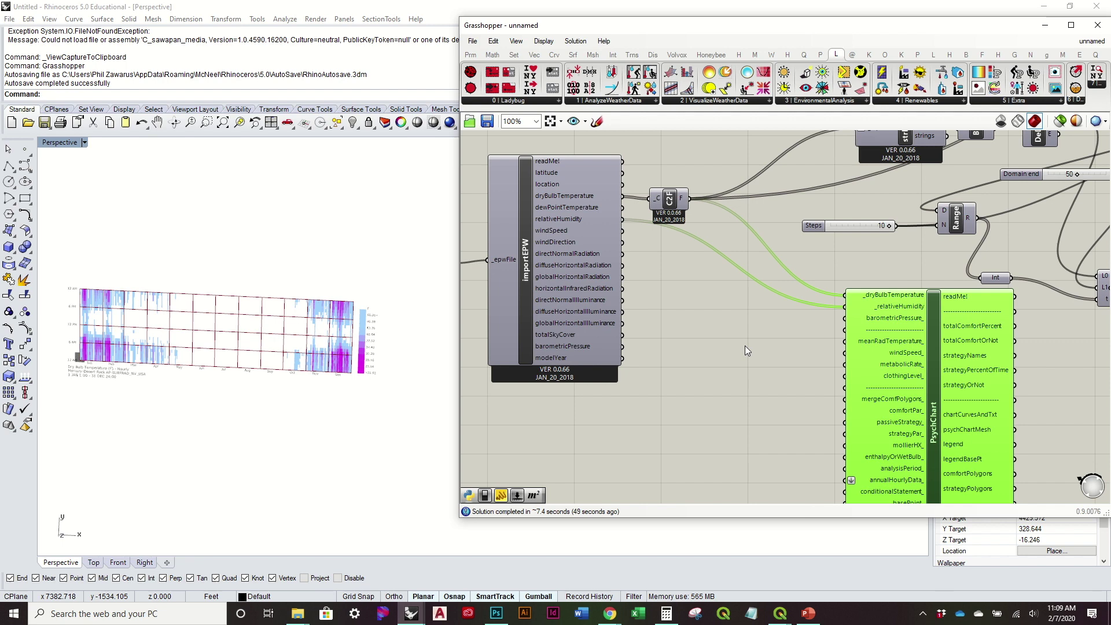
pyautogui.moveTo(622, 346); pyautogui.dragTo(844, 317)
# Step: Move PsychChart slightly down and farther from importEPW, leaving space in front of its inputs
pyautogui.scroll(4, 896, 350)
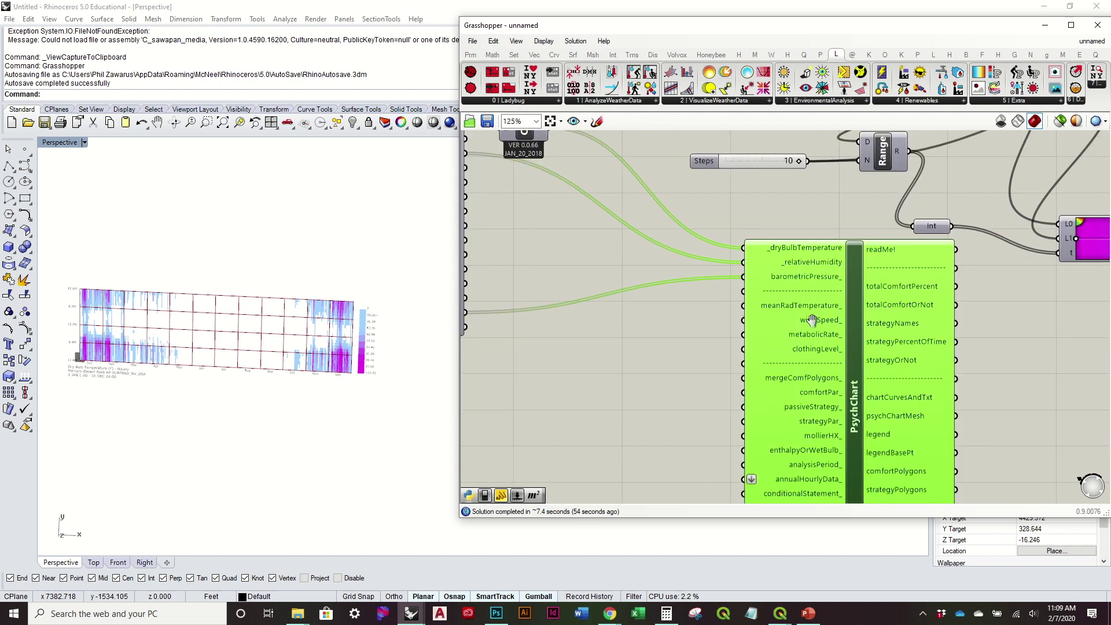
pyautogui.scroll(-4, 911, 334)
pyautogui.moveTo(911, 334); pyautogui.dragTo(804, 286, button='right')
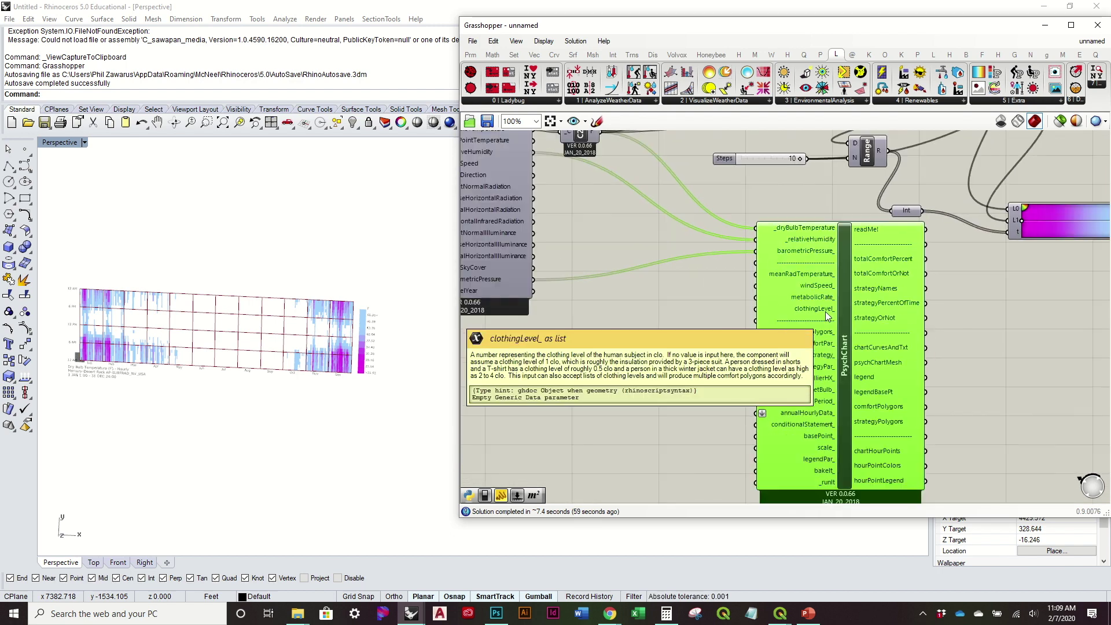
pyautogui.moveTo(635, 292); pyautogui.dragTo(608, 254, button='right')
pyautogui.click(658, 353)
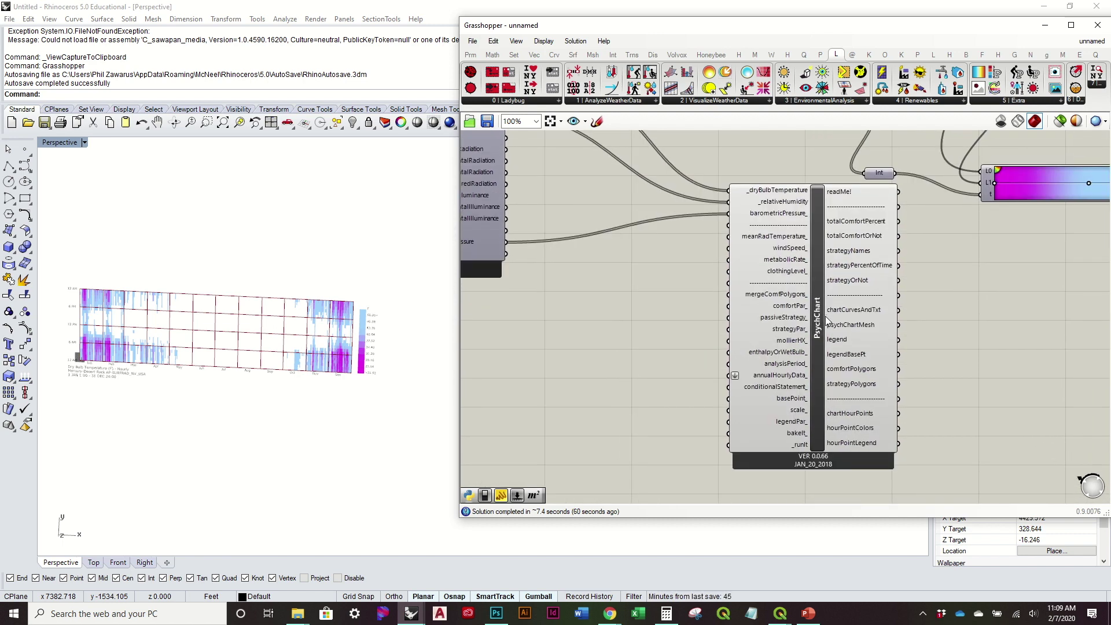
pyautogui.moveTo(809, 324); pyautogui.dragTo(802, 366)
pyautogui.click(655, 322)
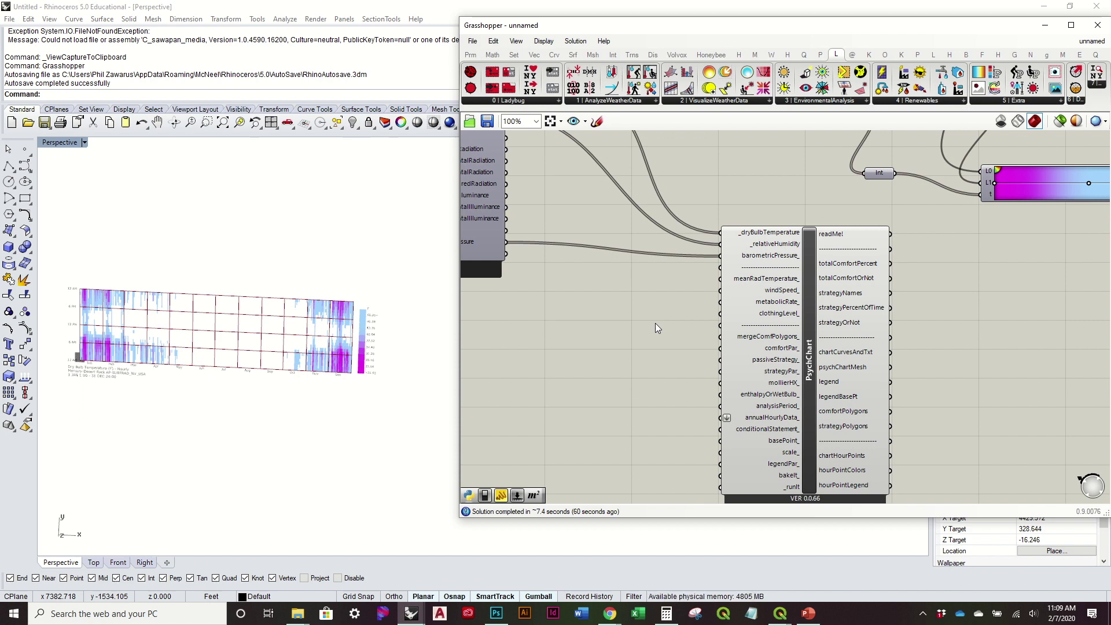
pyautogui.scroll(-1, 655, 323)
pyautogui.moveTo(753, 401)
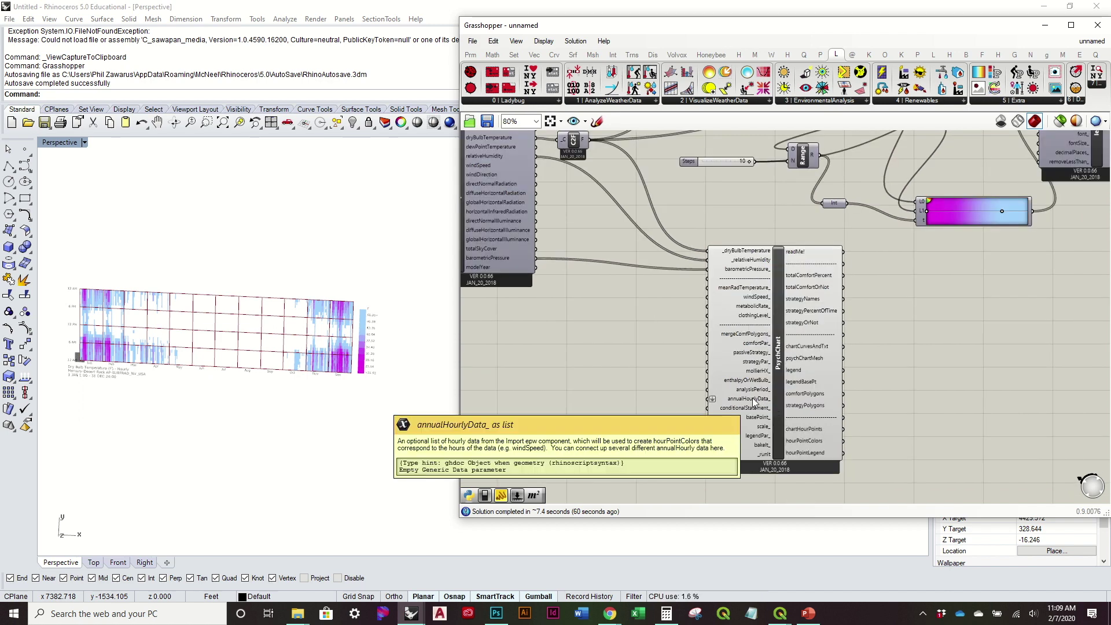
pyautogui.moveTo(753, 402); pyautogui.dragTo(851, 411)
pyautogui.click(782, 389)
# Step: Examine PsychChart's annualHourlyData_ and analysisPeriod_ input descriptions
pyautogui.scroll(3, 870, 415)
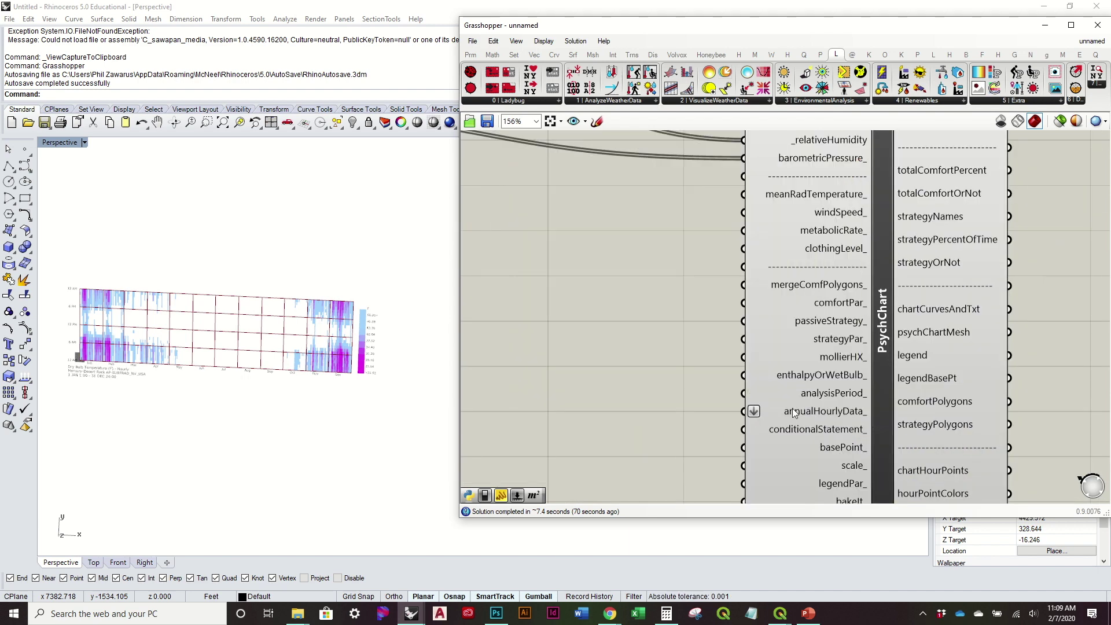
pyautogui.scroll(-2, 823, 404)
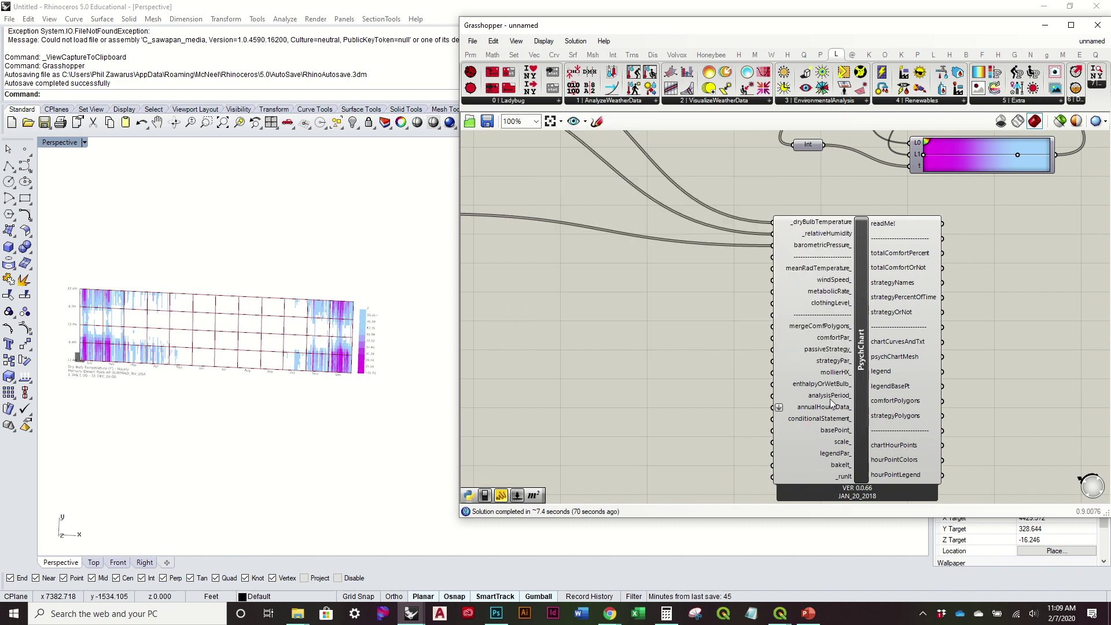
pyautogui.moveTo(833, 411)
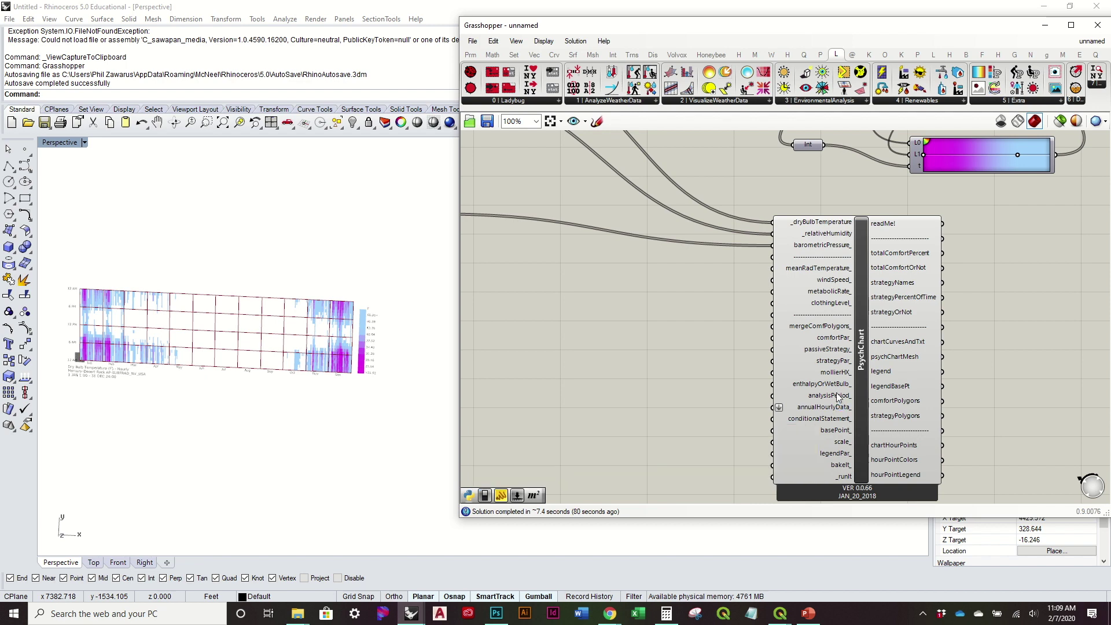
pyautogui.scroll(-4, 839, 403)
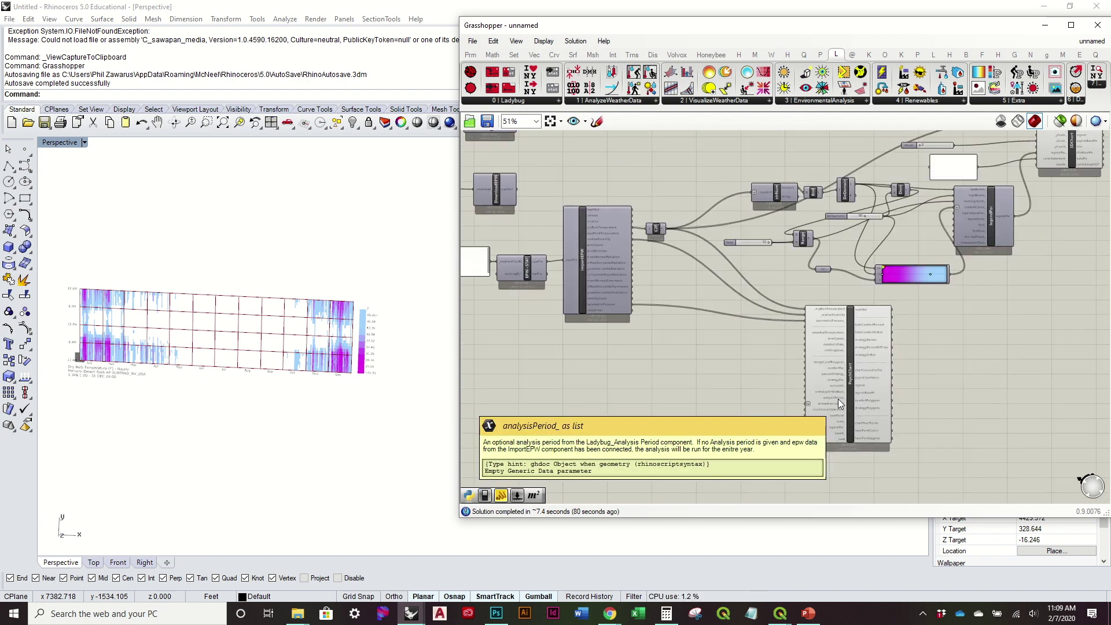
# Step: Add a Ladybug Analysis Period component in front of PsychChart and connect its analysisPeriod output to PsychChart's analysisPeriod_ input
pyautogui.click(598, 102)
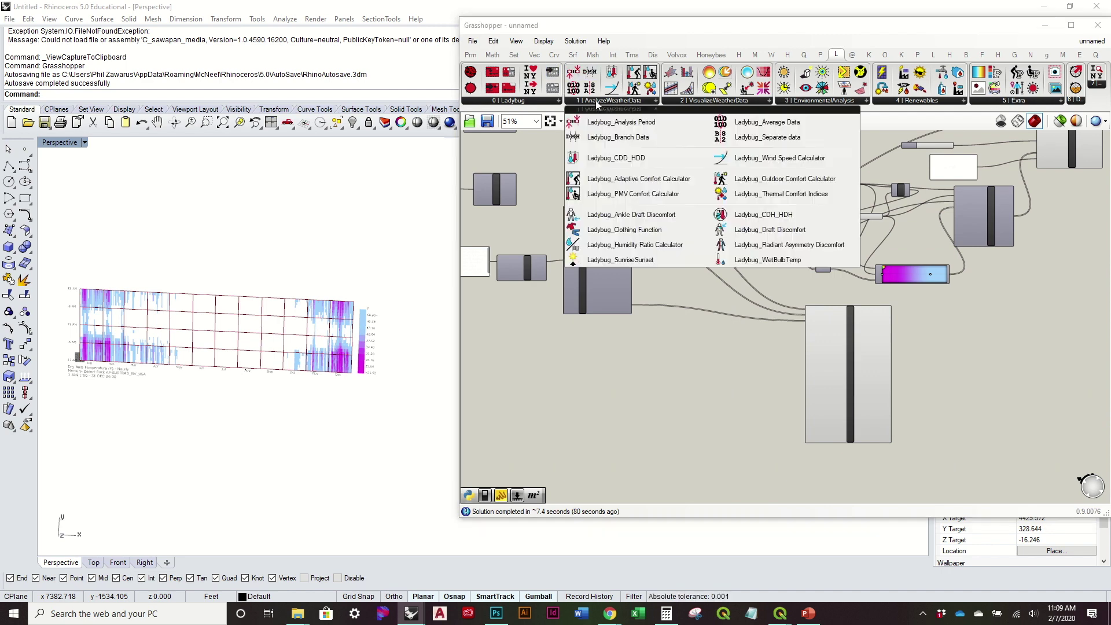
pyautogui.moveTo(637, 120); pyautogui.dragTo(727, 422)
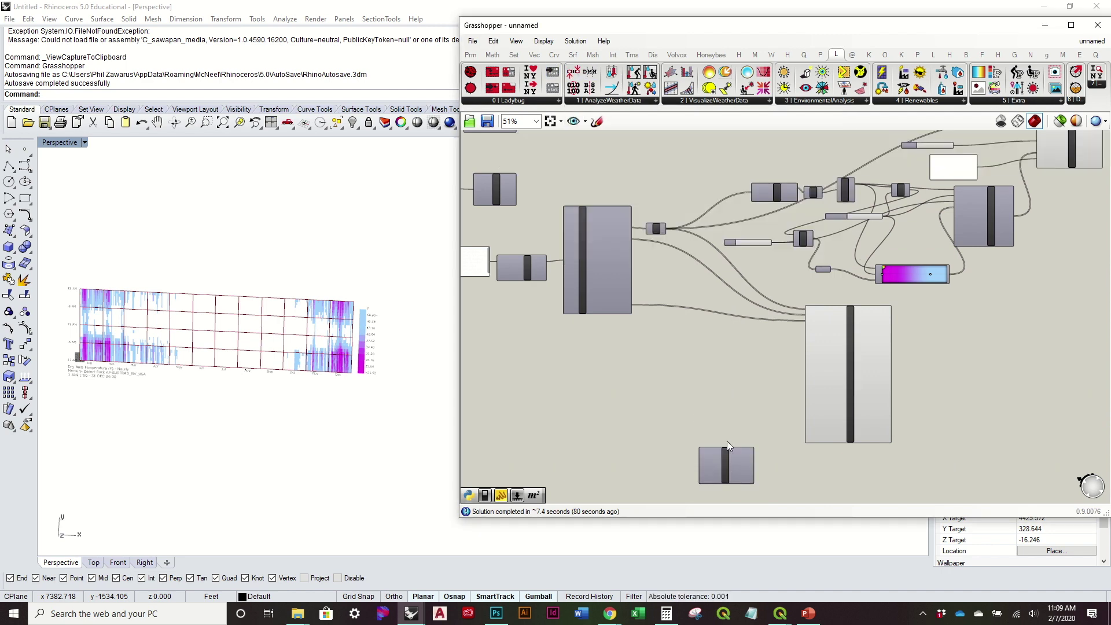
pyautogui.scroll(4, 727, 462)
pyautogui.moveTo(726, 471); pyautogui.dragTo(683, 378)
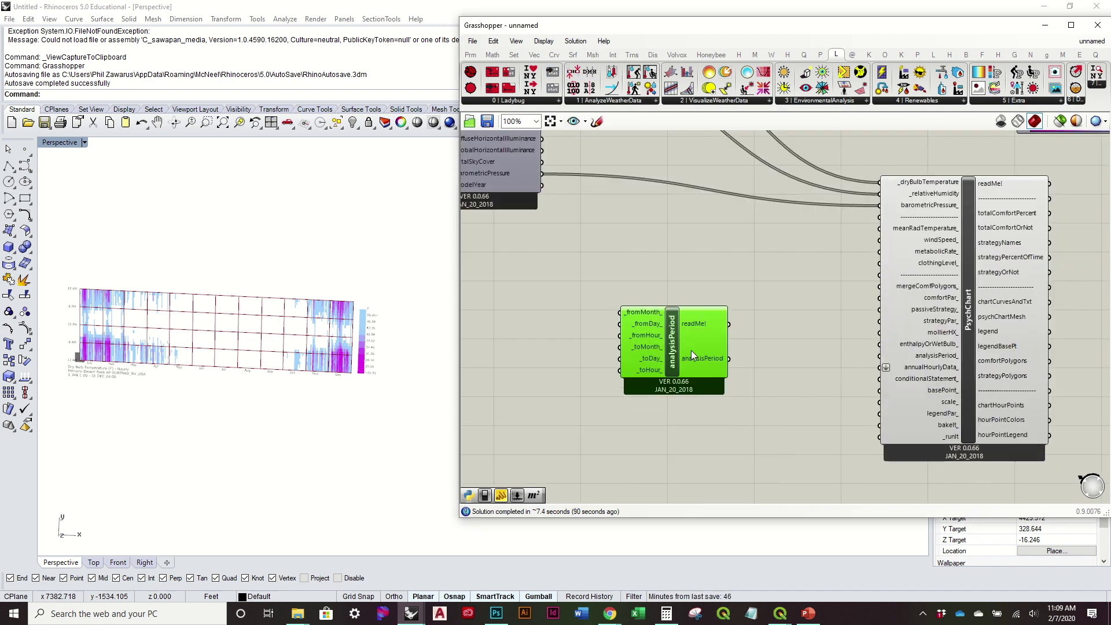
pyautogui.moveTo(696, 359)
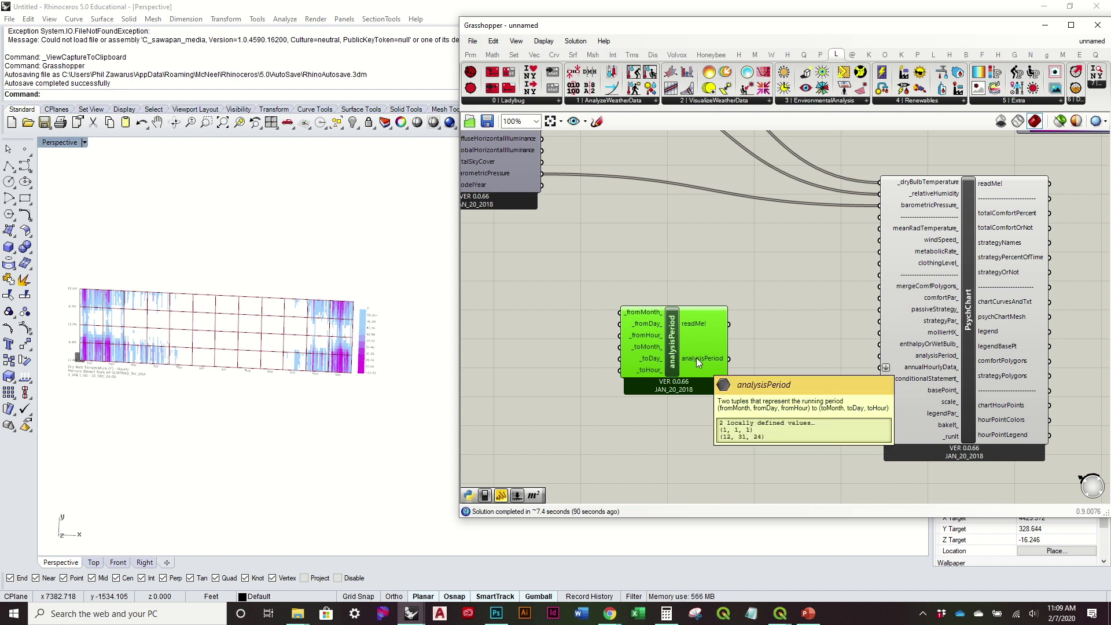
pyautogui.moveTo(729, 360); pyautogui.dragTo(878, 355)
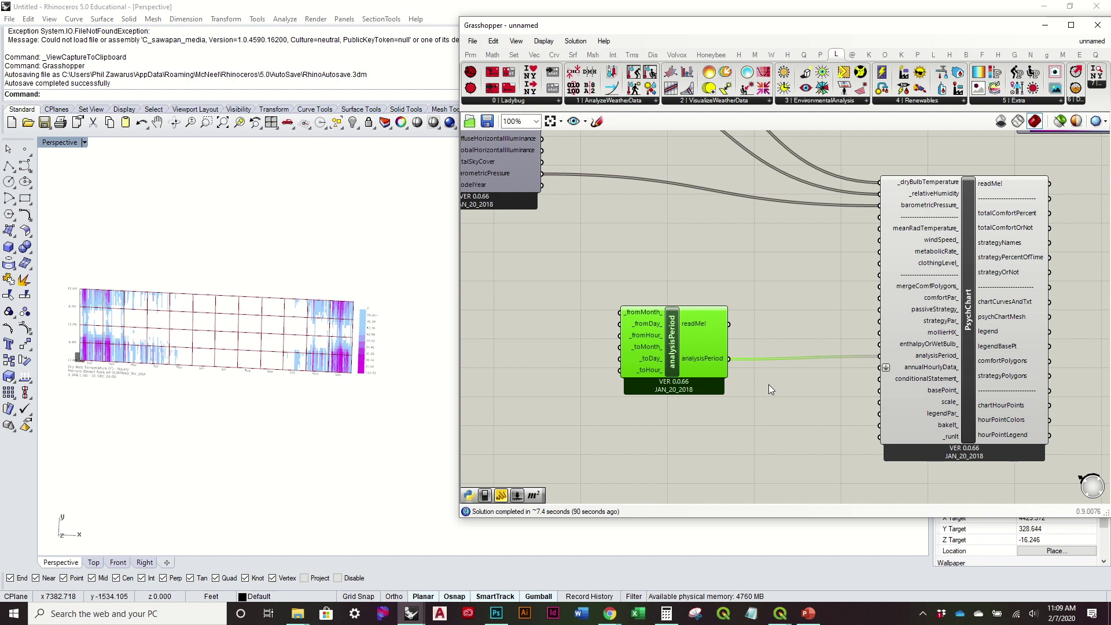
# Step: Move analysisPeriod closer to PsychChart and connect a Boolean Toggle set to True to PsychChart's _runIt input
pyautogui.scroll(3, 768, 384)
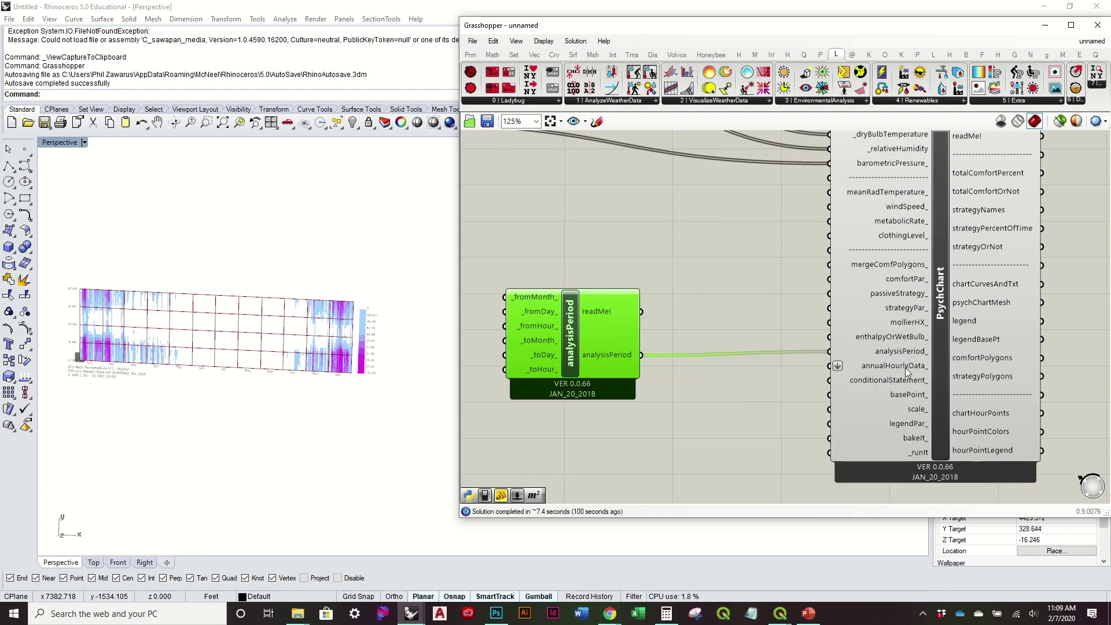
pyautogui.moveTo(904, 367)
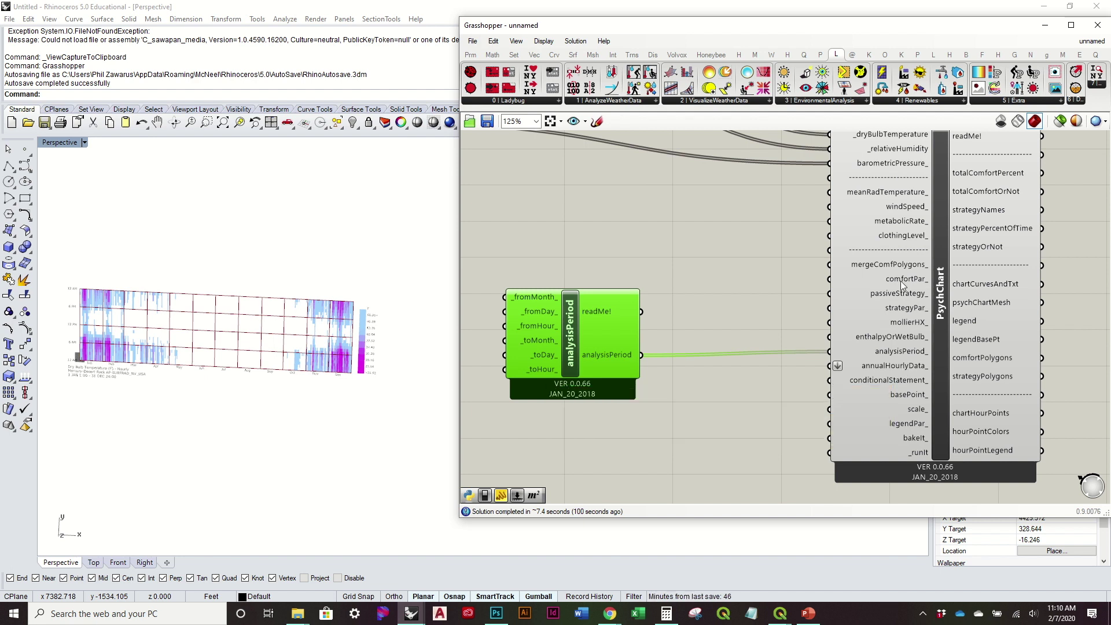
pyautogui.scroll(-1, 829, 366)
pyautogui.moveTo(630, 352); pyautogui.dragTo(714, 344)
pyautogui.moveTo(792, 329); pyautogui.dragTo(741, 318, button='right')
pyautogui.scroll(1, 847, 409)
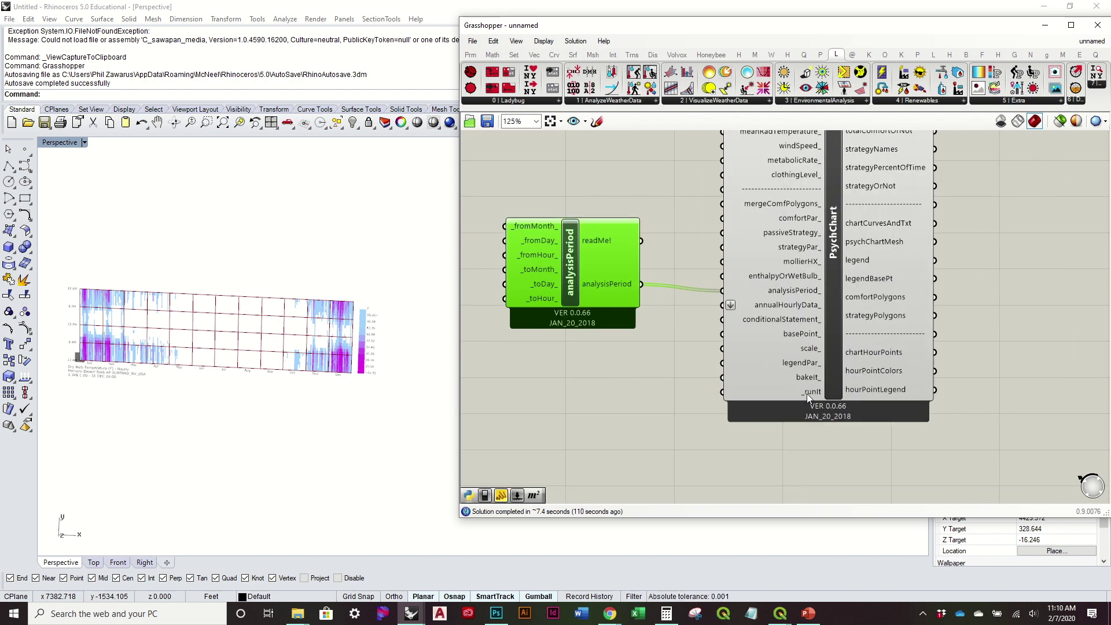
pyautogui.moveTo(489, 496); pyautogui.dragTo(719, 391)
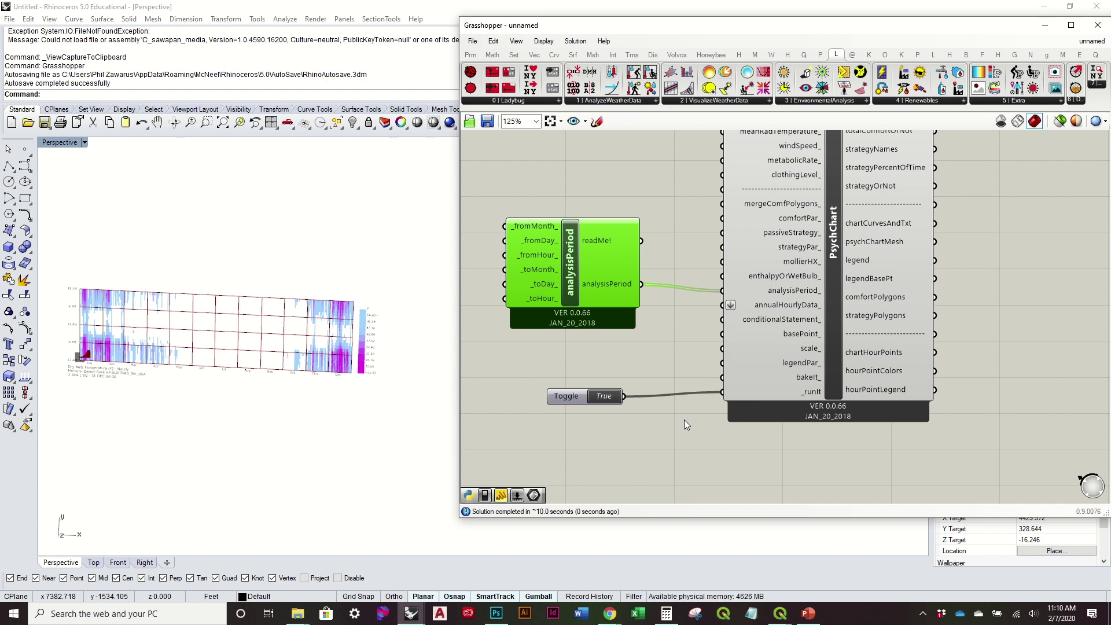
# Step: Turn off the 3DChart component's preview to hide the hourly temperature chart in the Rhino viewport
pyautogui.scroll(-5, 684, 419)
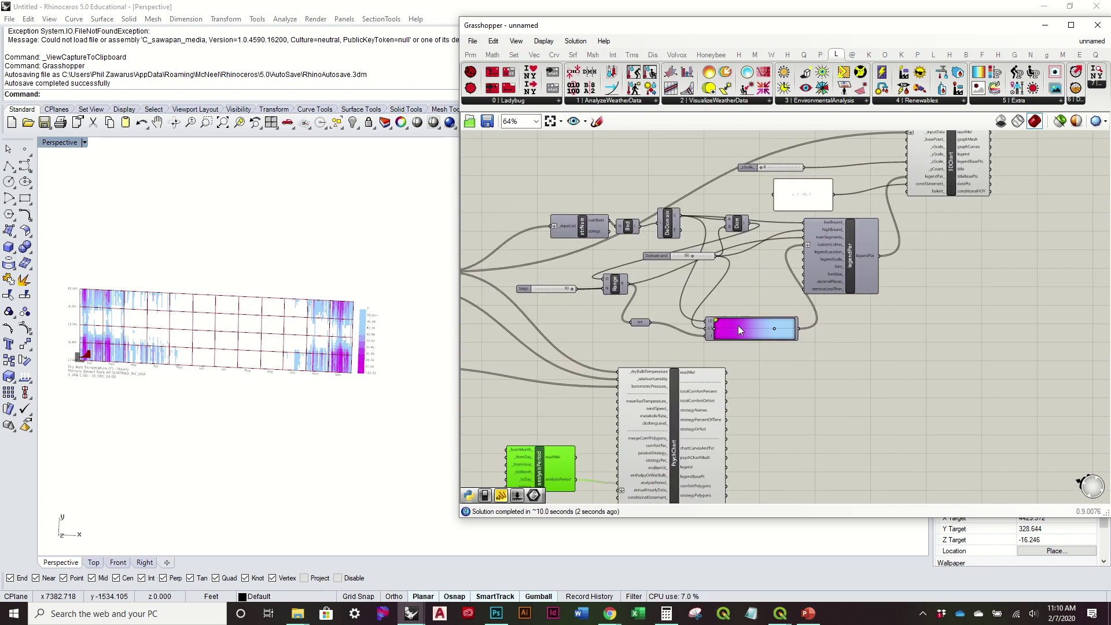
pyautogui.rightClick(945, 155)
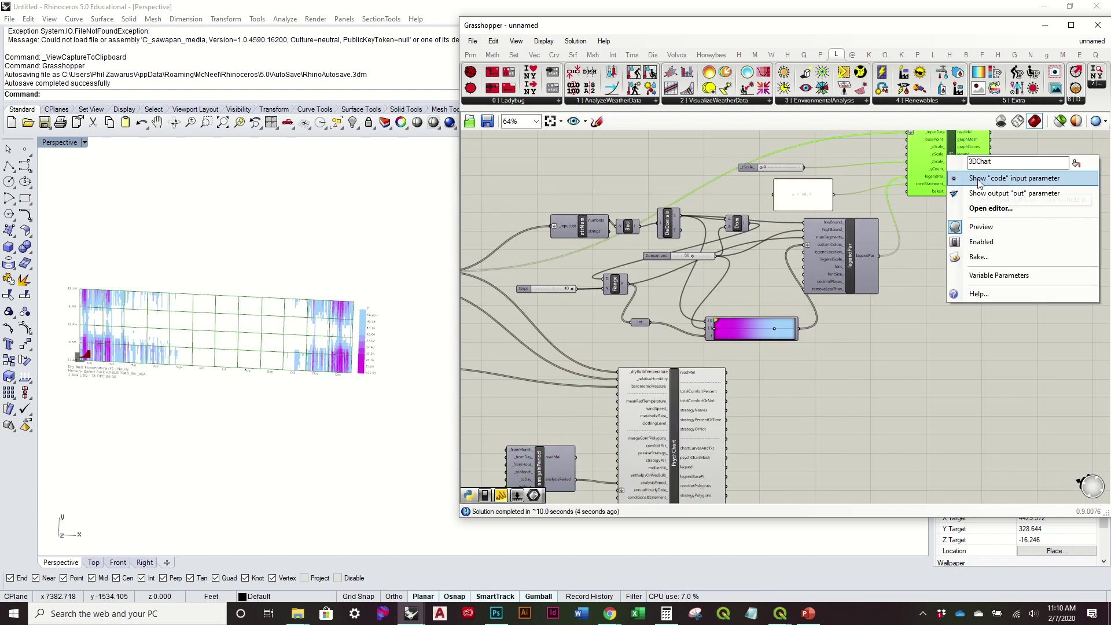
pyautogui.click(983, 227)
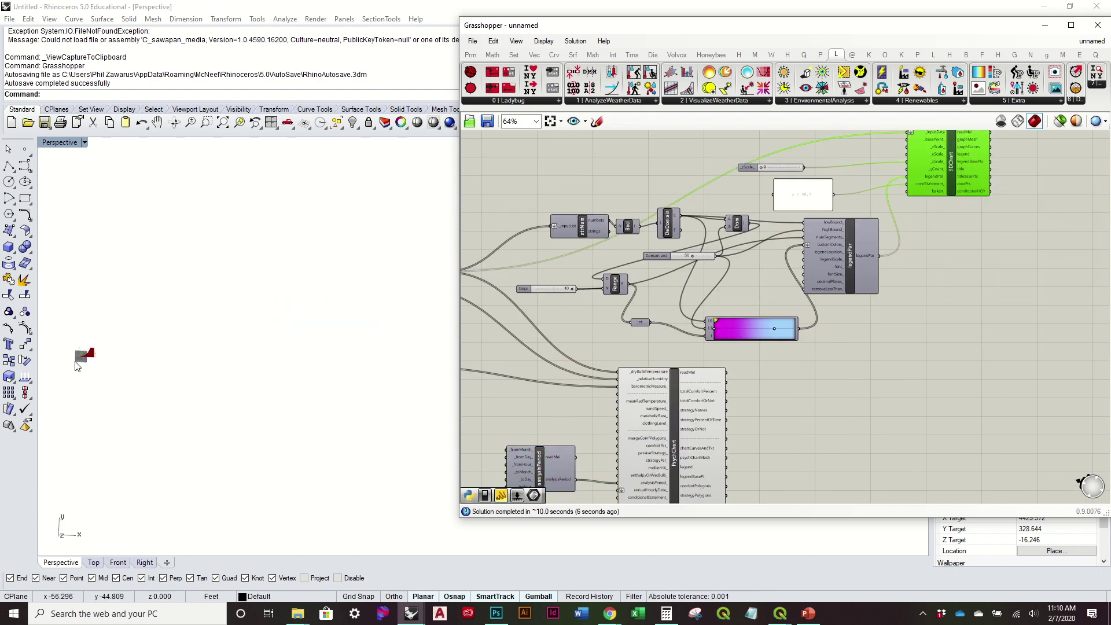
# Step: Enlarge the psychrometric chart in Rhino's Perspective viewport and move the Grasshopper window aside to uncover the chart's legend
pyautogui.scroll(5, 88, 352)
pyautogui.scroll(-3, 125, 346)
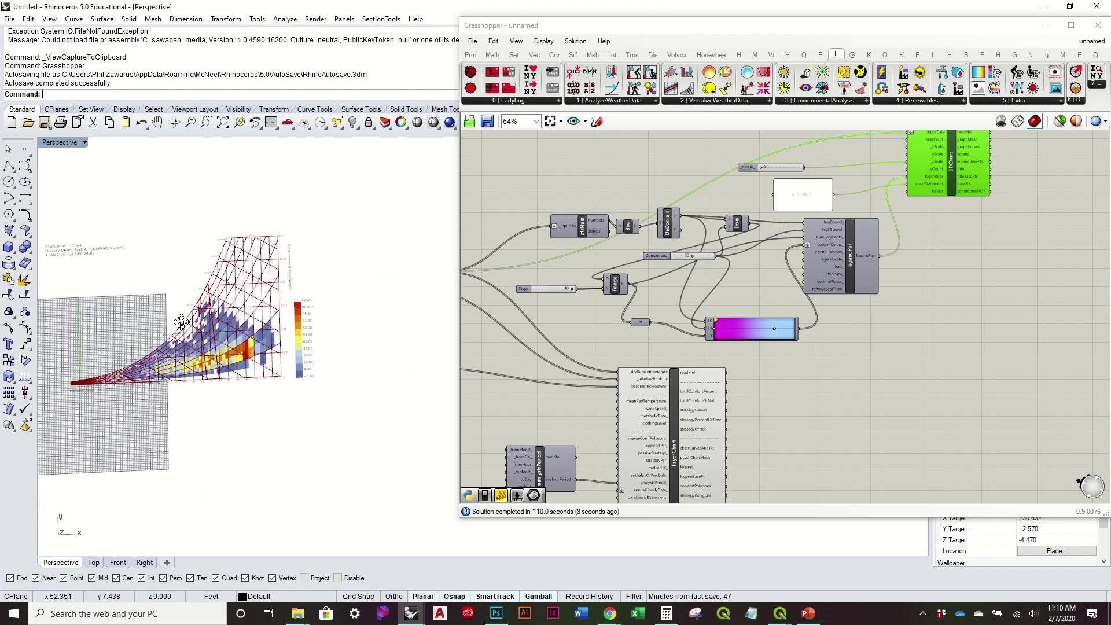
pyautogui.scroll(4, 174, 338)
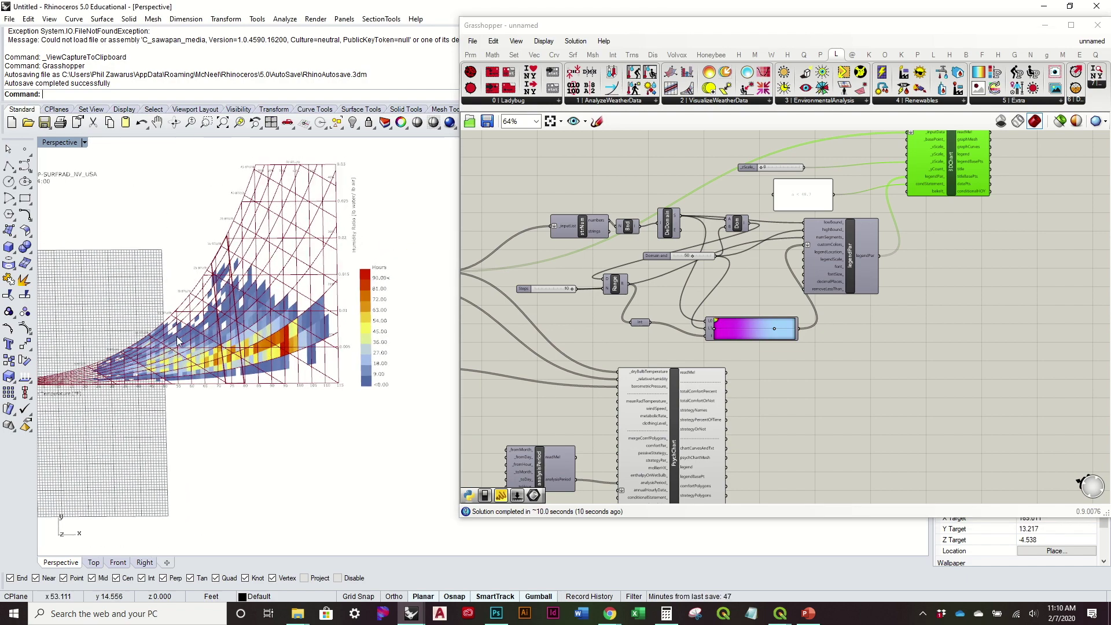
pyautogui.scroll(2, 204, 322)
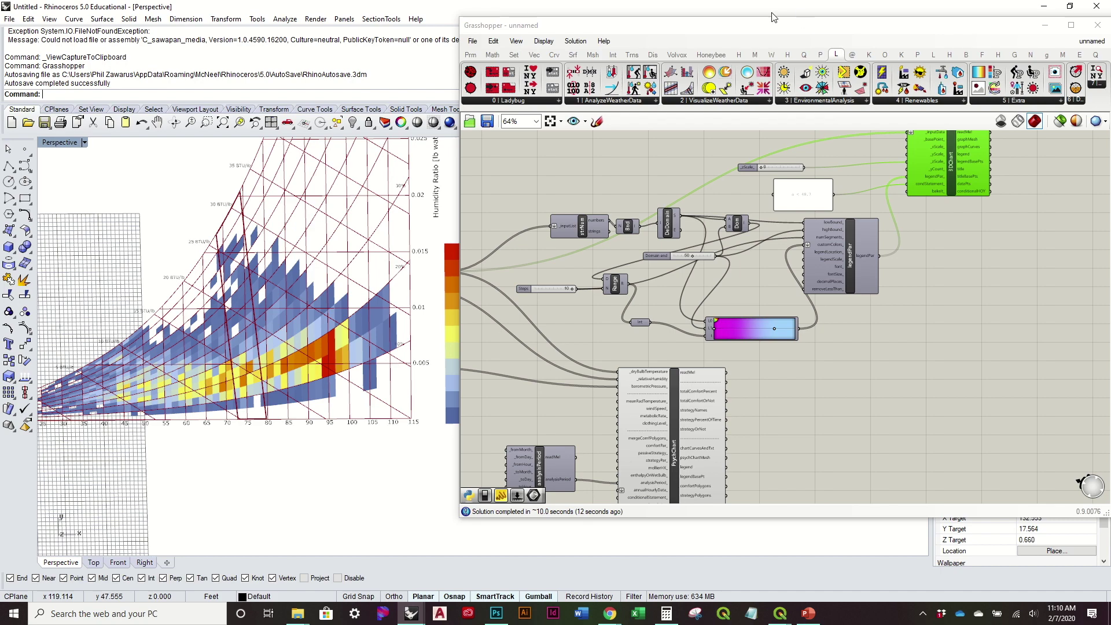
pyautogui.moveTo(745, 34); pyautogui.dragTo(935, 66)
# Step: Examine the psychrometric chart's Hours legend, title and Operative Temperature axis in the Perspective viewport
pyautogui.scroll(-3, 560, 328)
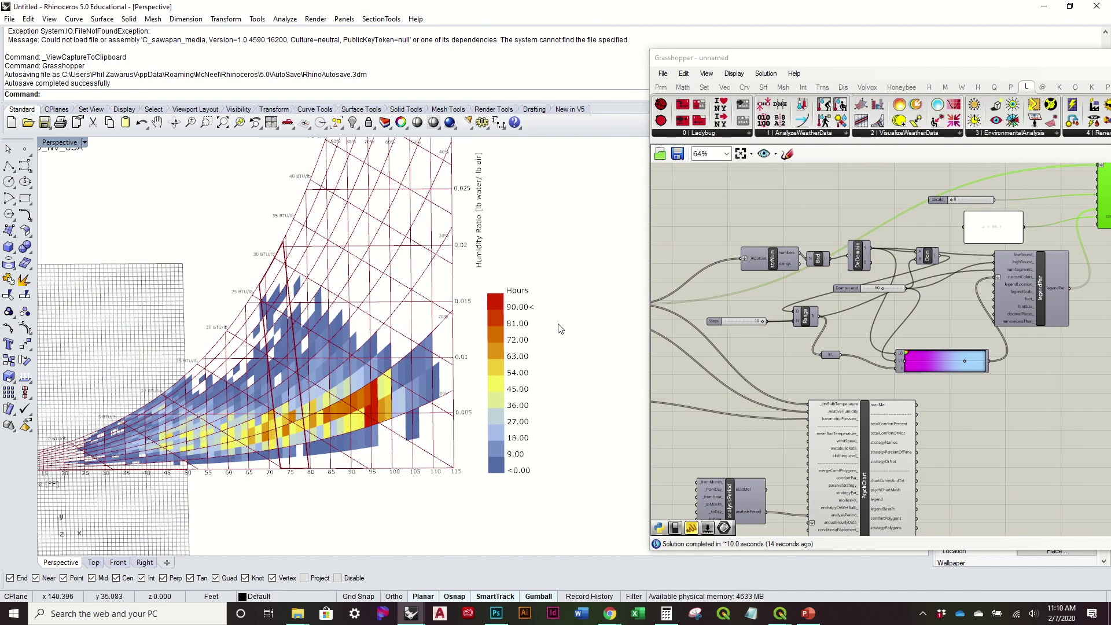
pyautogui.scroll(3, 560, 325)
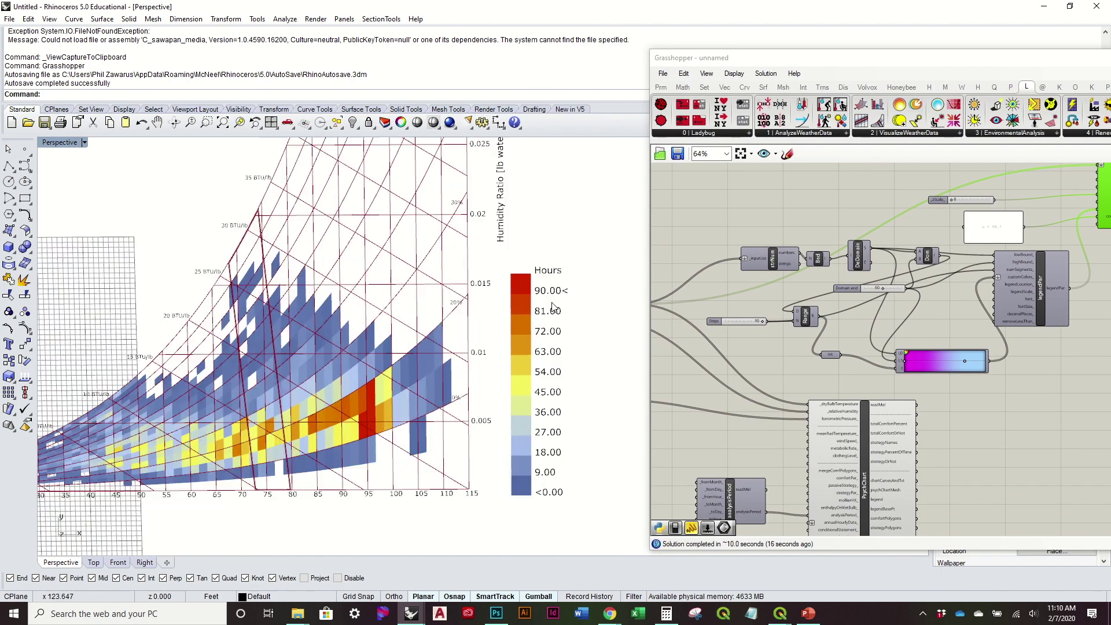
pyautogui.scroll(-2, 558, 206)
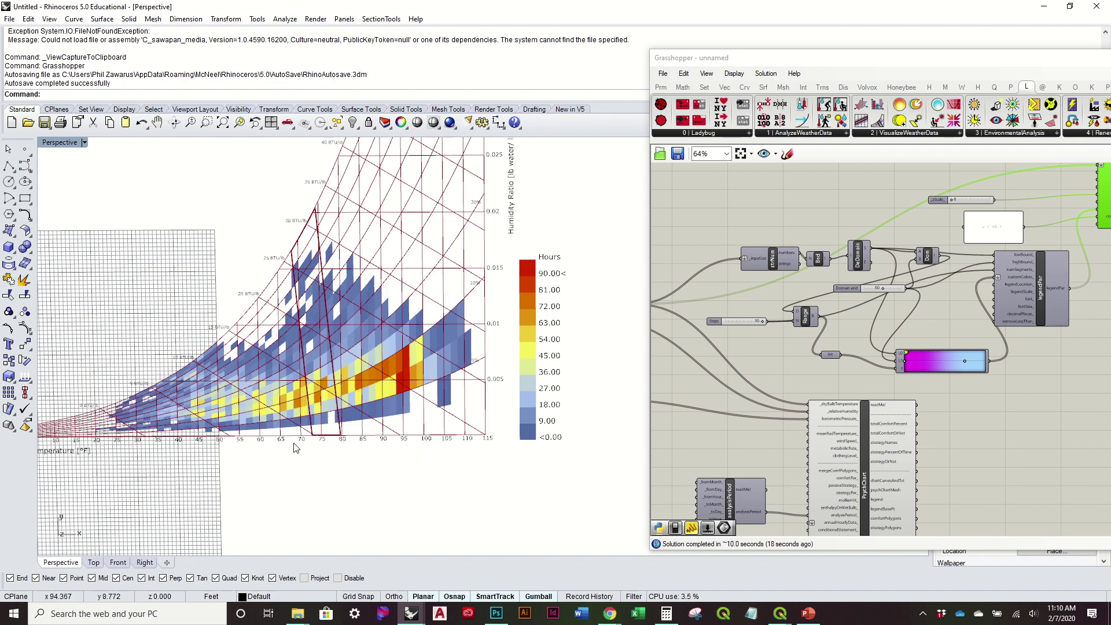
pyautogui.scroll(2, 117, 454)
pyautogui.scroll(-2, 130, 446)
pyautogui.scroll(4, 119, 438)
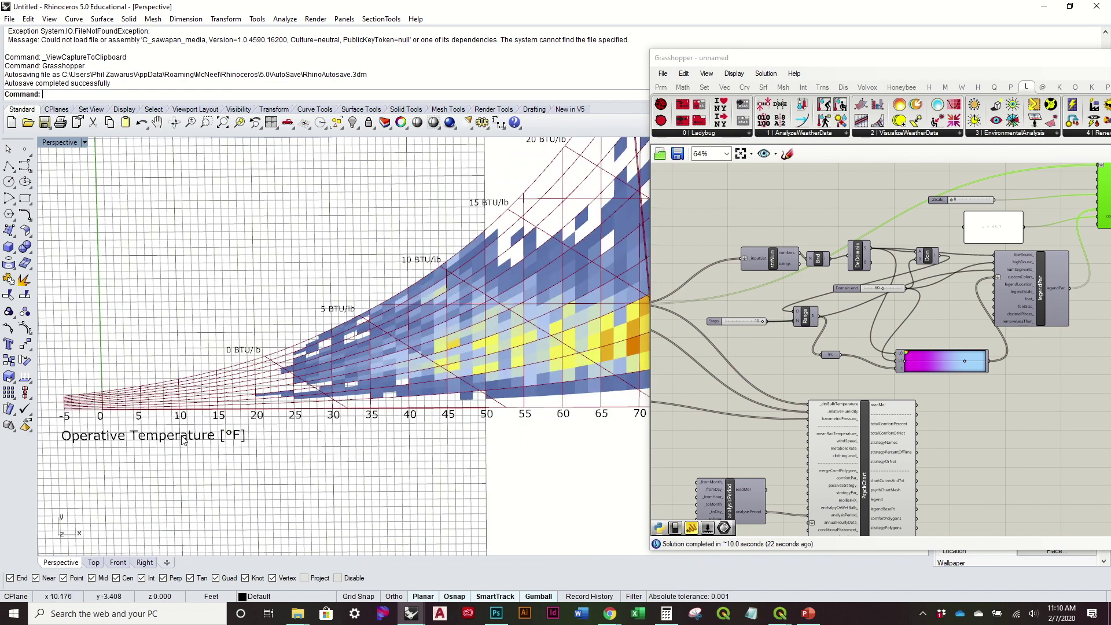
pyautogui.scroll(-3, 183, 439)
pyautogui.scroll(-1, 324, 440)
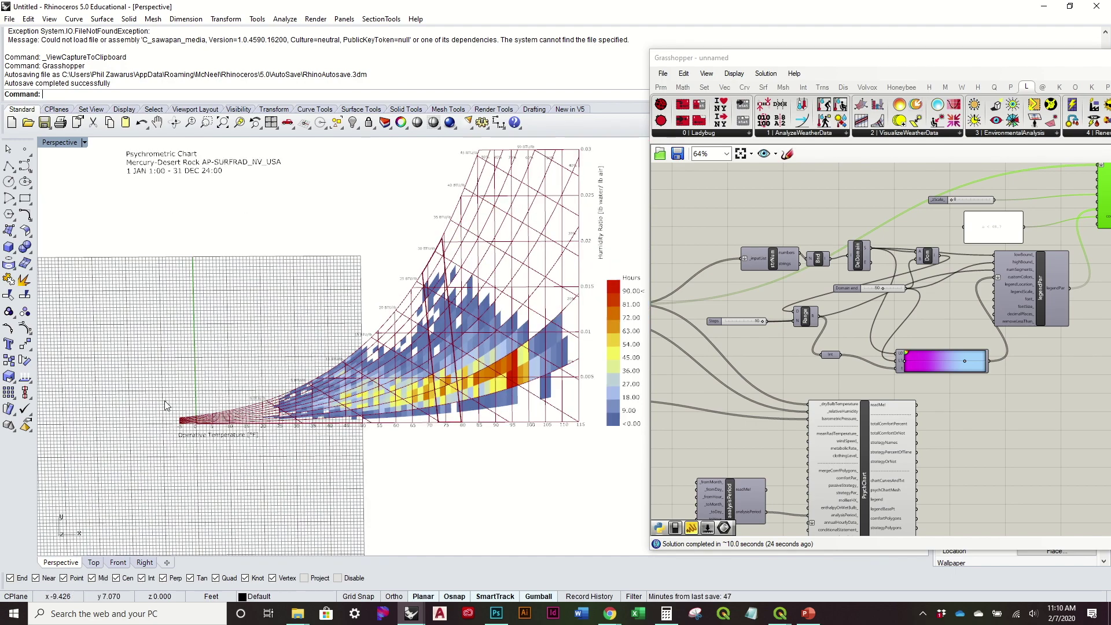
pyautogui.scroll(2, 318, 389)
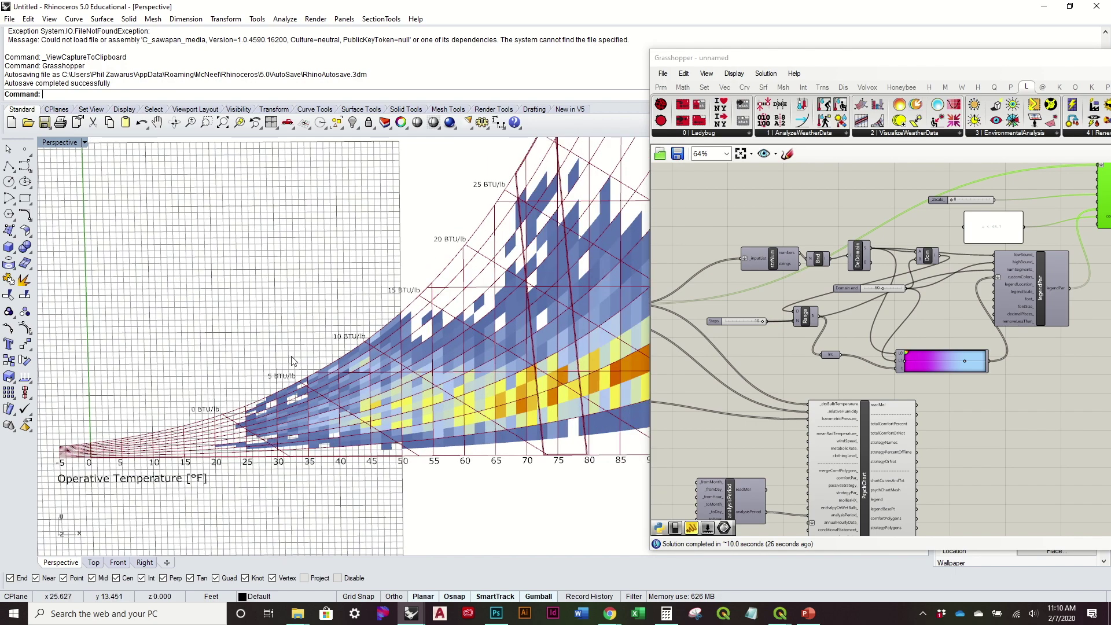
pyautogui.scroll(-1, 300, 302)
pyautogui.moveTo(300, 302); pyautogui.dragTo(412, 368, button='right')
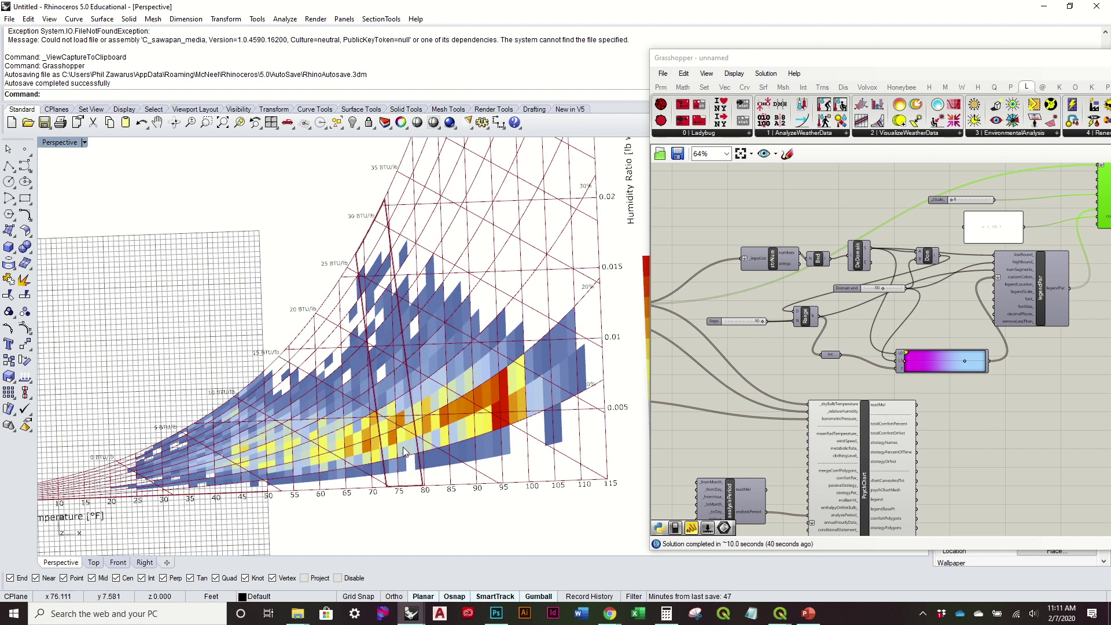
# Step: Examine the colored hour cells inside and around the comfort polygon on the psychrometric chart
pyautogui.scroll(3, 403, 446)
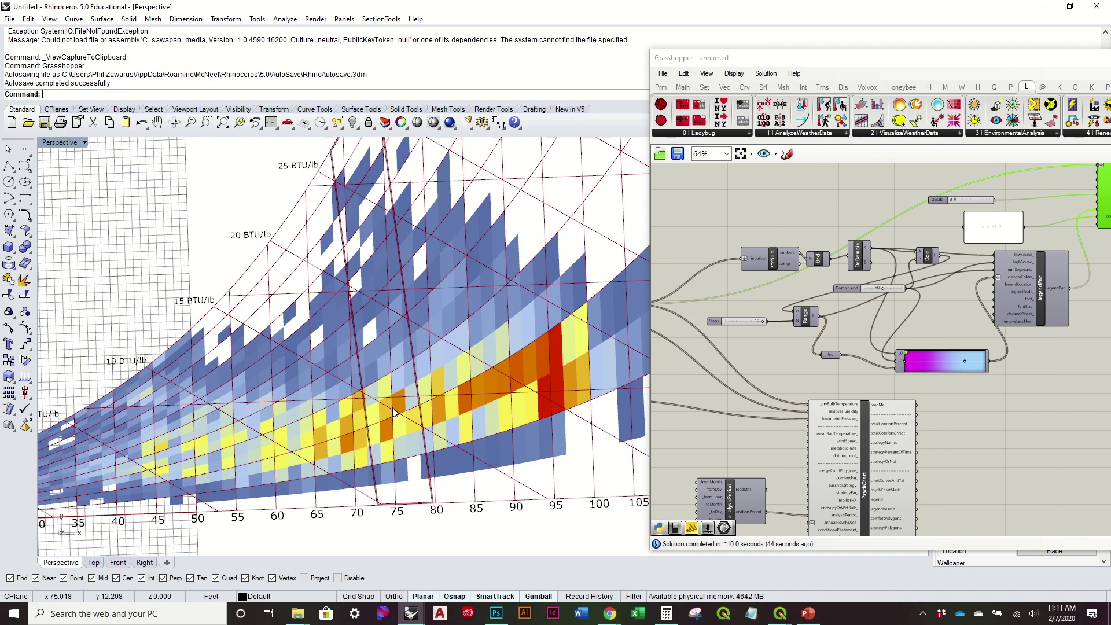
pyautogui.scroll(-5, 392, 408)
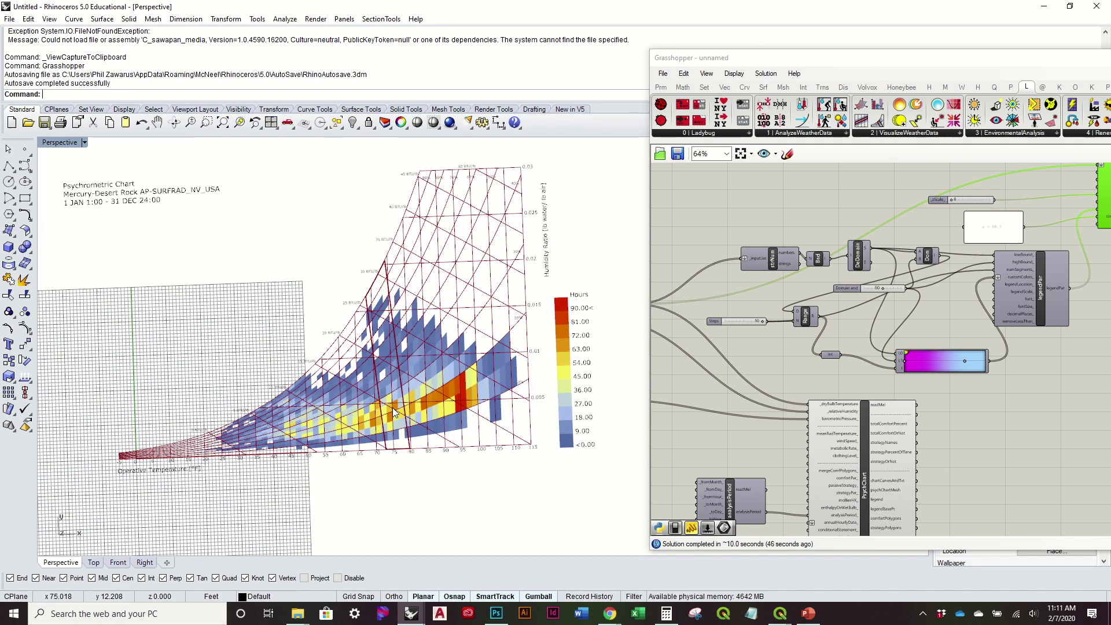
pyautogui.scroll(2, 411, 416)
pyautogui.scroll(2, 411, 415)
pyautogui.scroll(-3, 332, 414)
pyautogui.scroll(2, 355, 443)
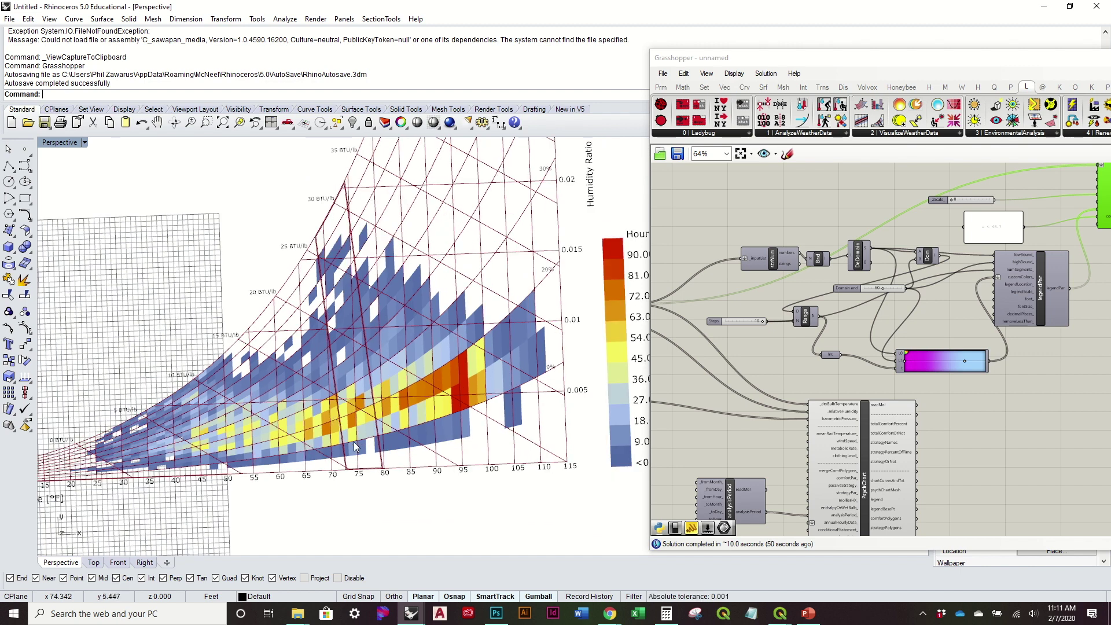
pyautogui.scroll(1, 370, 440)
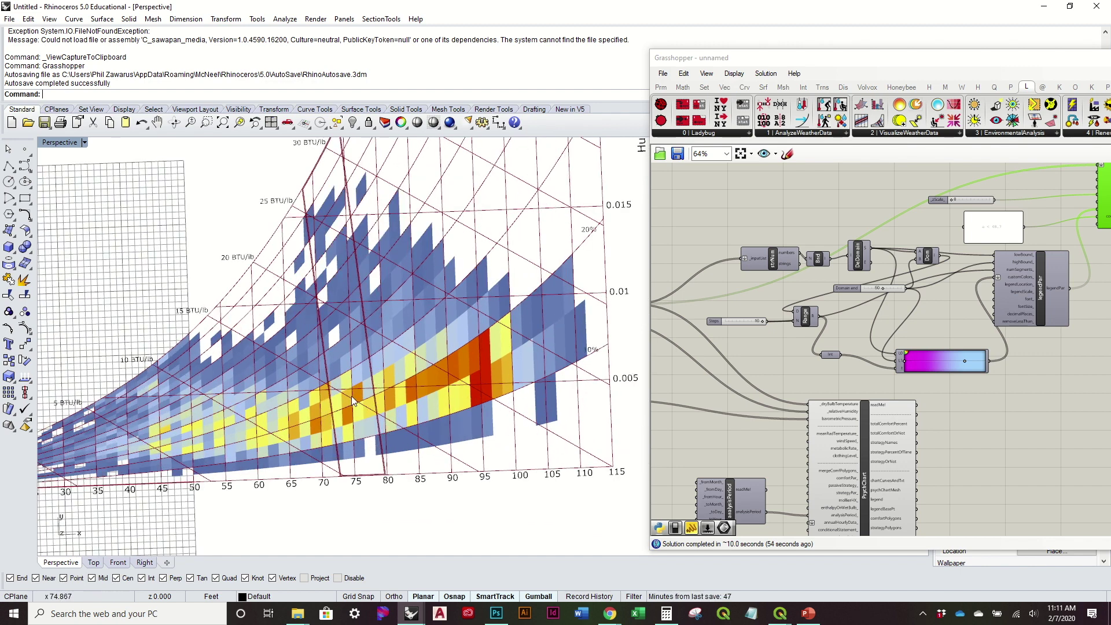
pyautogui.scroll(-1, 350, 400)
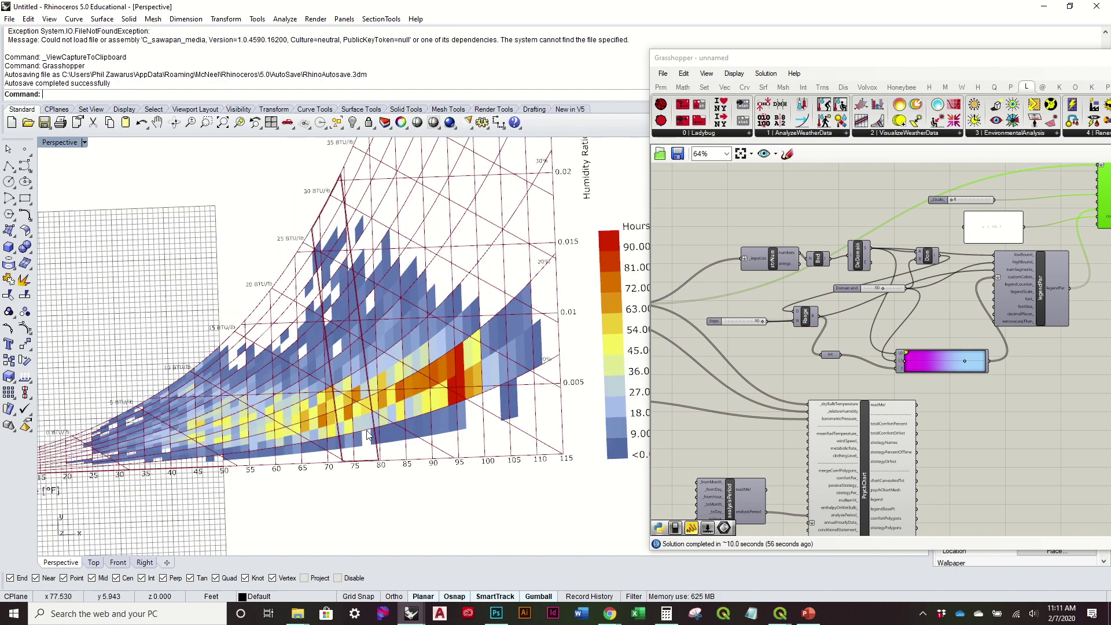
pyautogui.scroll(-1, 573, 363)
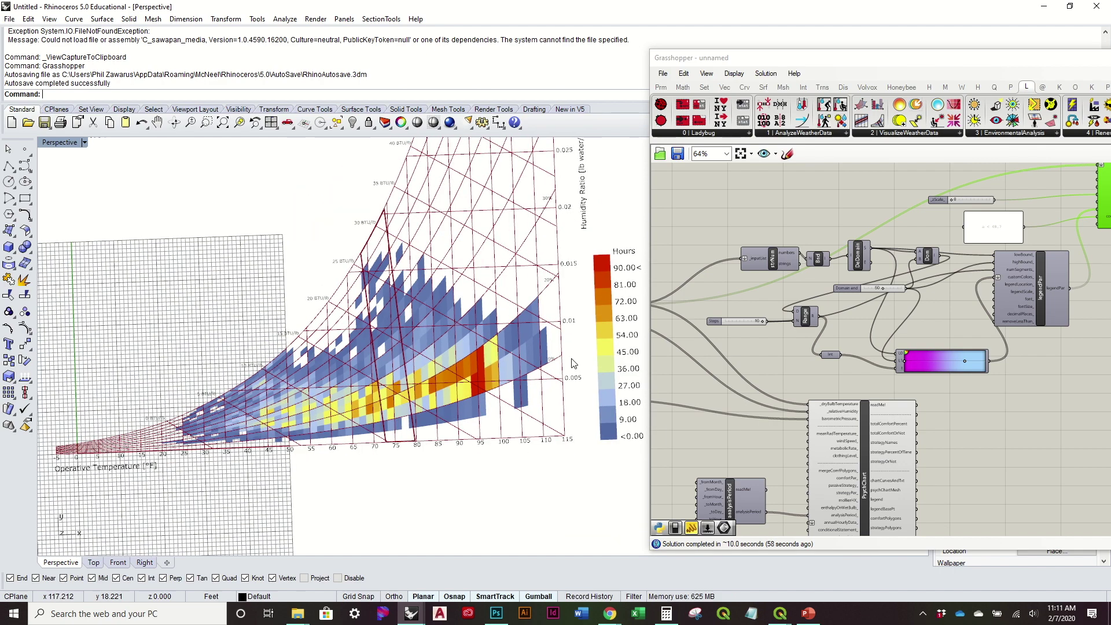
# Step: Examine the chart's Humidity Ratio axis and relative humidity curves, and the comfort polygon's base on the temperature axis
pyautogui.scroll(2, 521, 368)
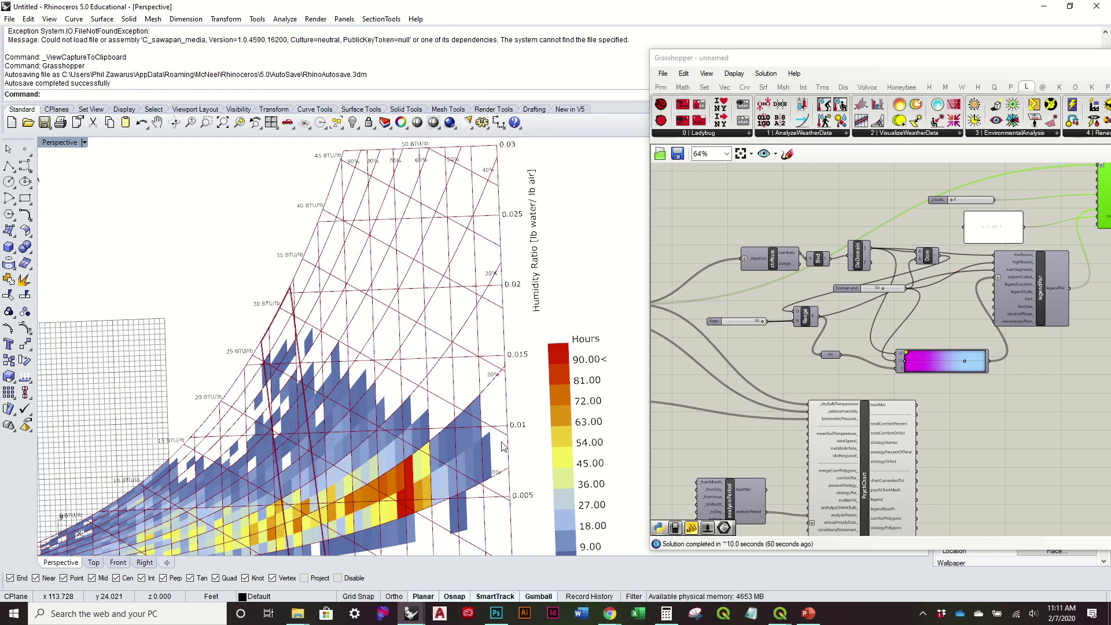
pyautogui.moveTo(502, 446)
pyautogui.keyDown('shift'); pyautogui.mouseDown(button='right')
pyautogui.moveTo(515, 490)
pyautogui.moveTo(518, 414)
pyautogui.moveTo(519, 505)
pyautogui.moveTo(519, 447)
pyautogui.mouseUp(button='right'); pyautogui.keyUp('shift')
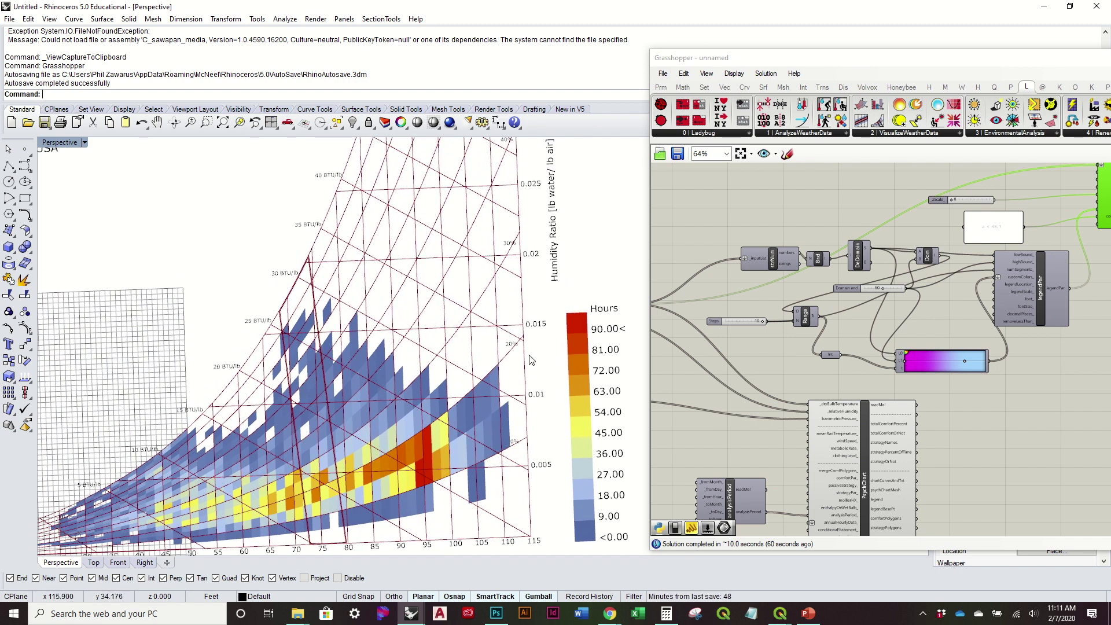
pyautogui.scroll(2, 518, 447)
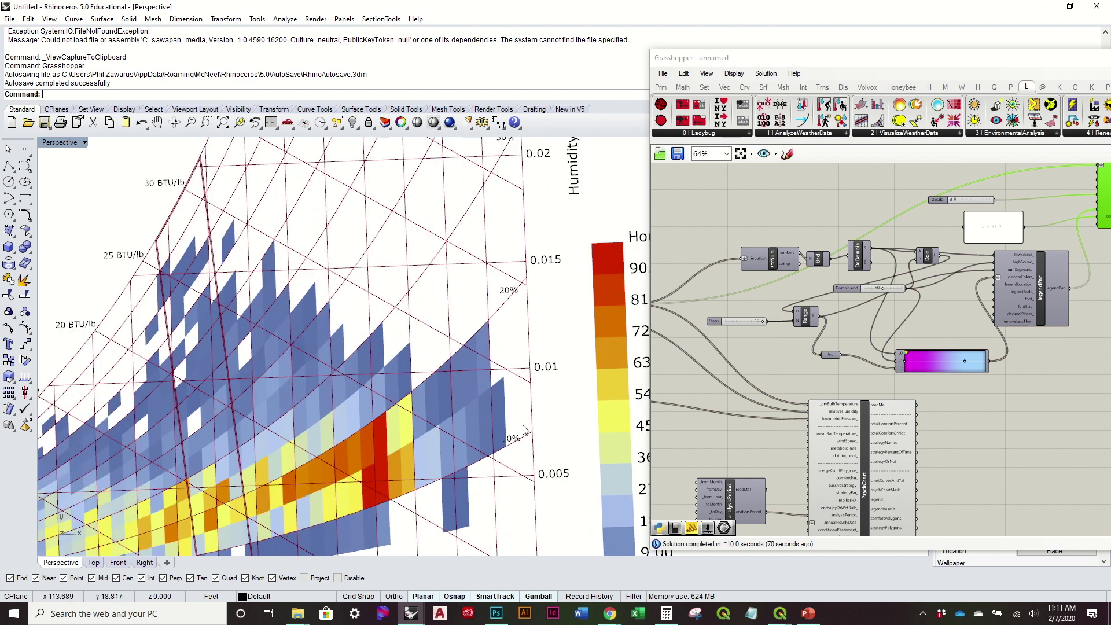
pyautogui.scroll(-1, 524, 403)
pyautogui.scroll(-1, 501, 398)
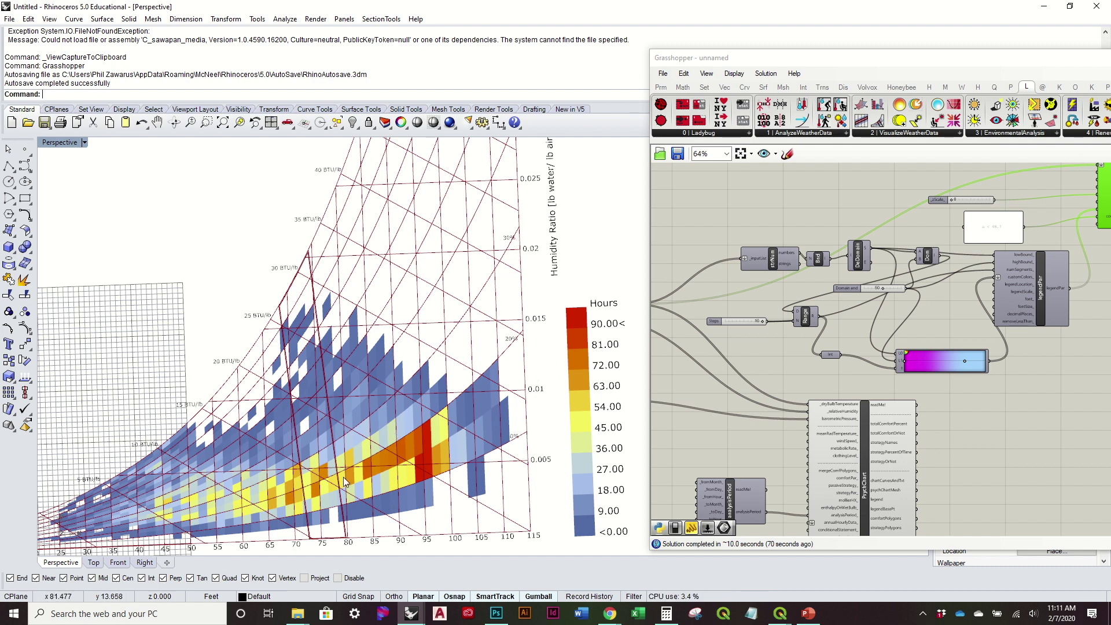
pyautogui.keyDown('shift'); pyautogui.moveTo(326, 482); pyautogui.dragTo(345, 407, button='right'); pyautogui.keyUp('shift')
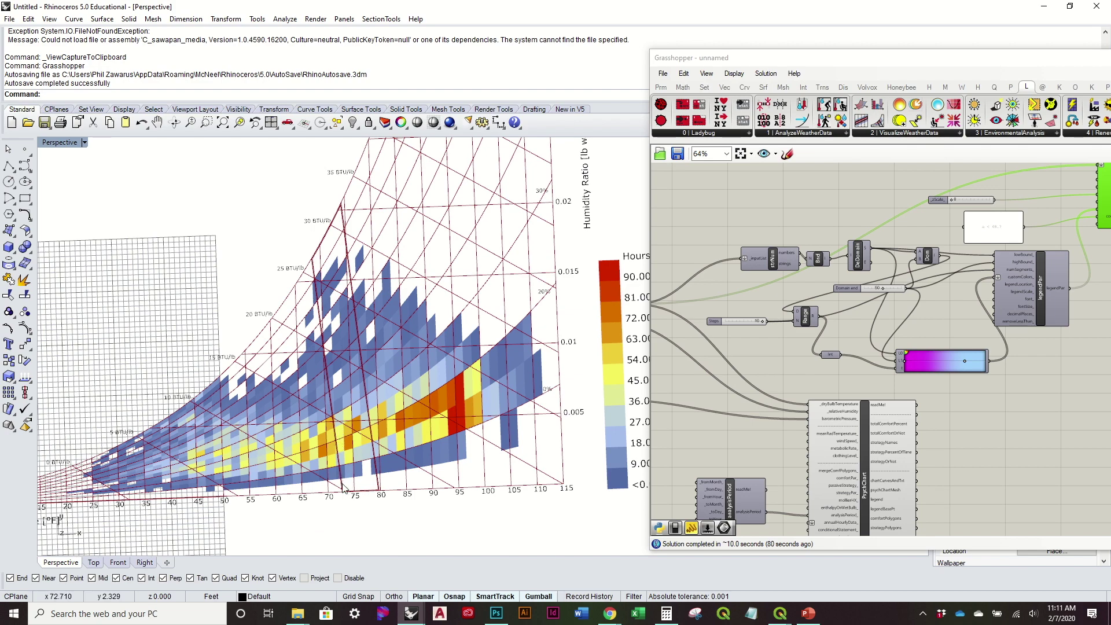
pyautogui.scroll(3, 345, 498)
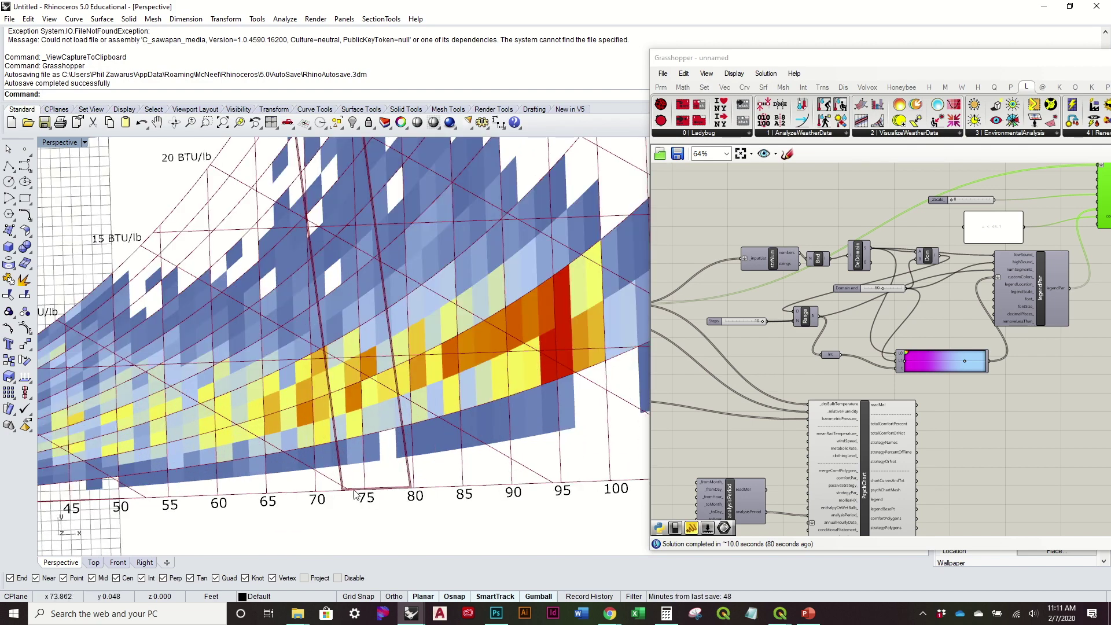
pyautogui.scroll(-3, 339, 502)
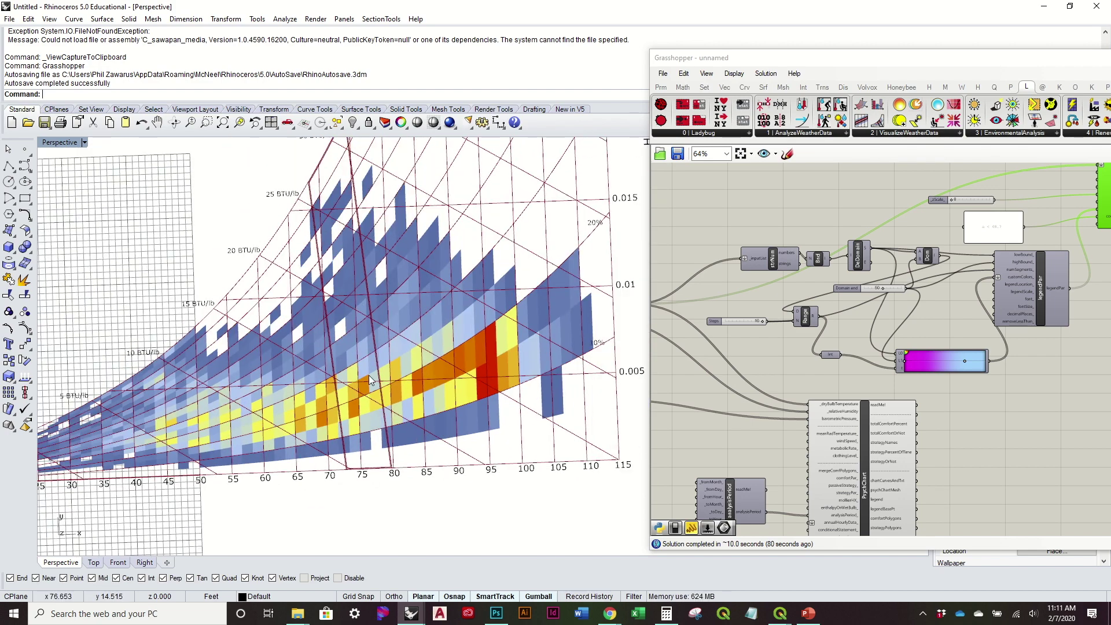
# Step: Examine the psychrometric chart's enthalpy and relative humidity lines, the hours above the comfort polygon, and the chart as a whole
pyautogui.scroll(-4, 370, 380)
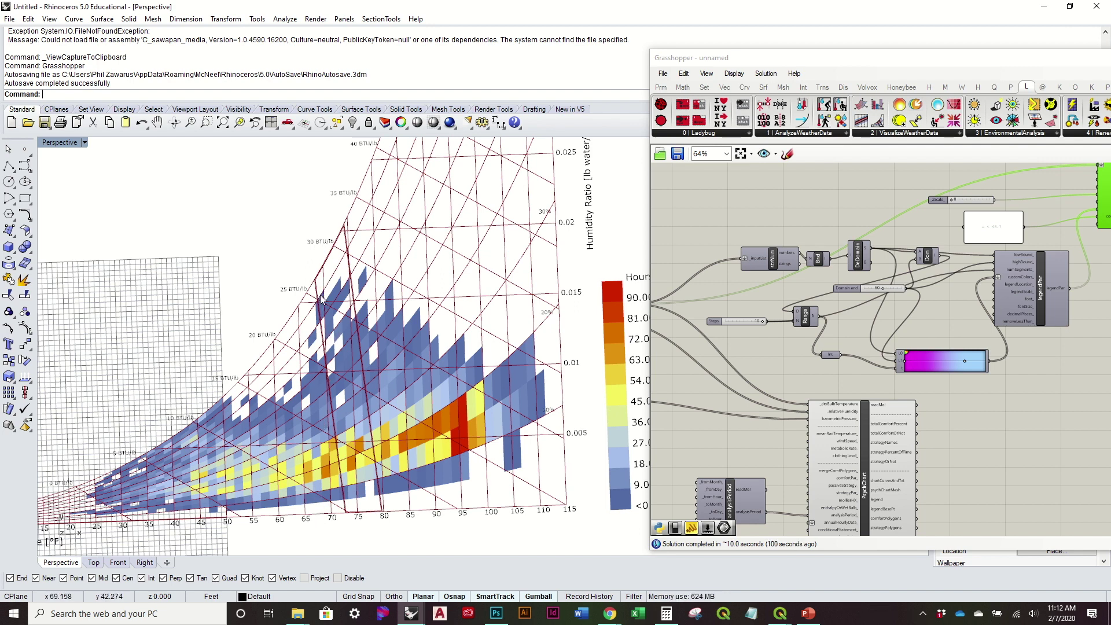
pyautogui.keyDown('shift'); pyautogui.moveTo(360, 308); pyautogui.dragTo(365, 345, button='right'); pyautogui.keyUp('shift')
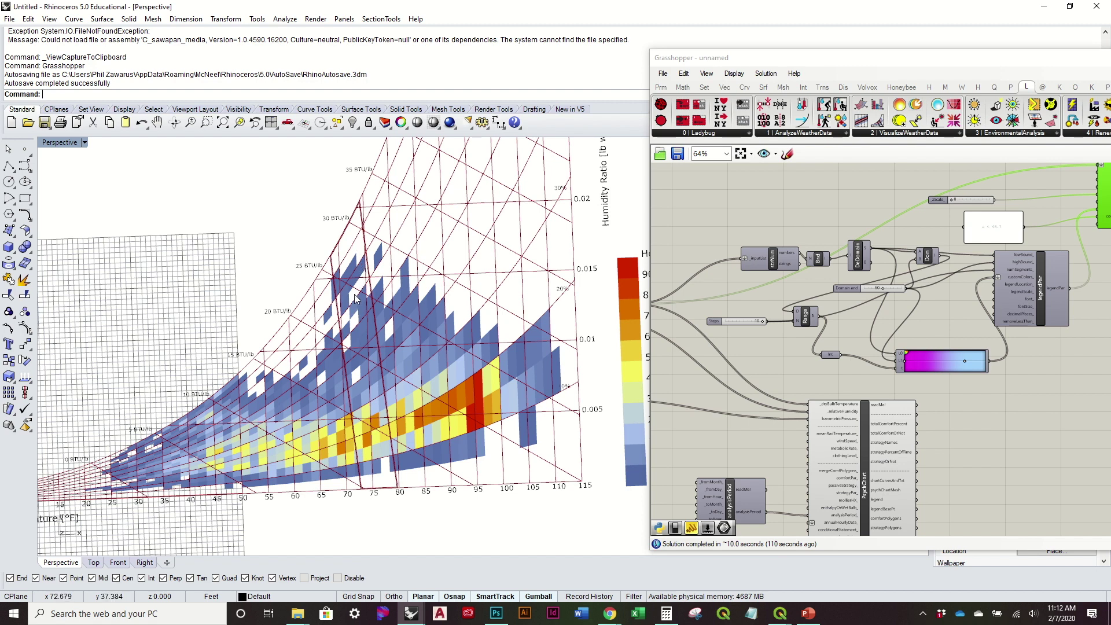
pyautogui.keyDown('shift'); pyautogui.moveTo(398, 278); pyautogui.dragTo(397, 369, button='right'); pyautogui.keyUp('shift')
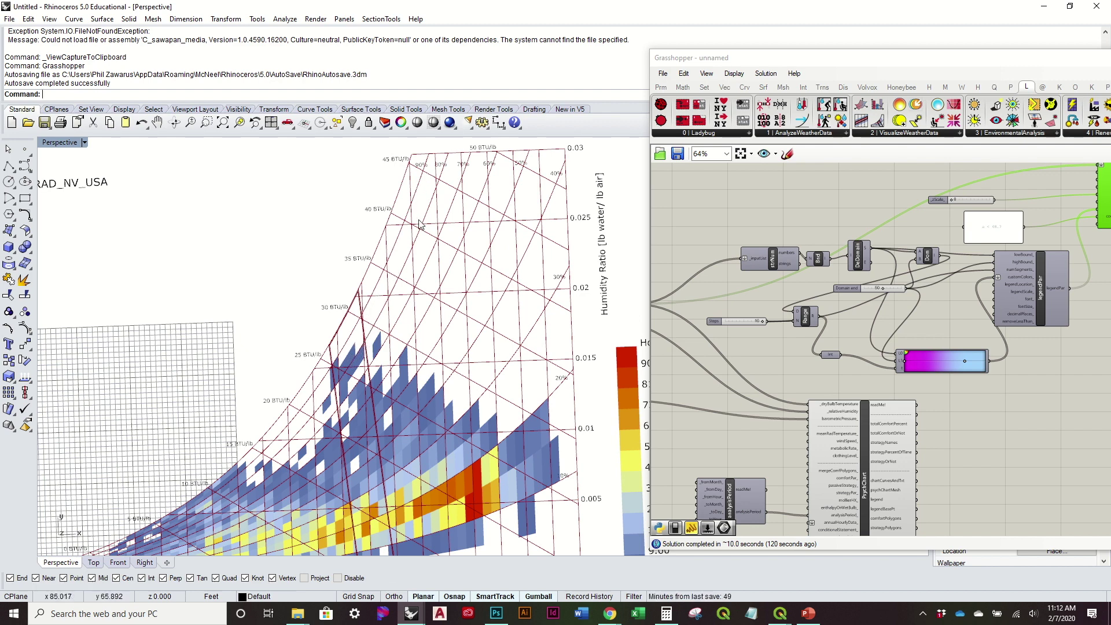
pyautogui.keyDown('shift'); pyautogui.moveTo(381, 435); pyautogui.dragTo(429, 290, button='right'); pyautogui.keyUp('shift')
pyautogui.scroll(-3, 429, 290)
pyautogui.scroll(3, 405, 318)
pyautogui.scroll(-3, 385, 352)
pyautogui.moveTo(386, 351); pyautogui.dragTo(413, 358, button='right')
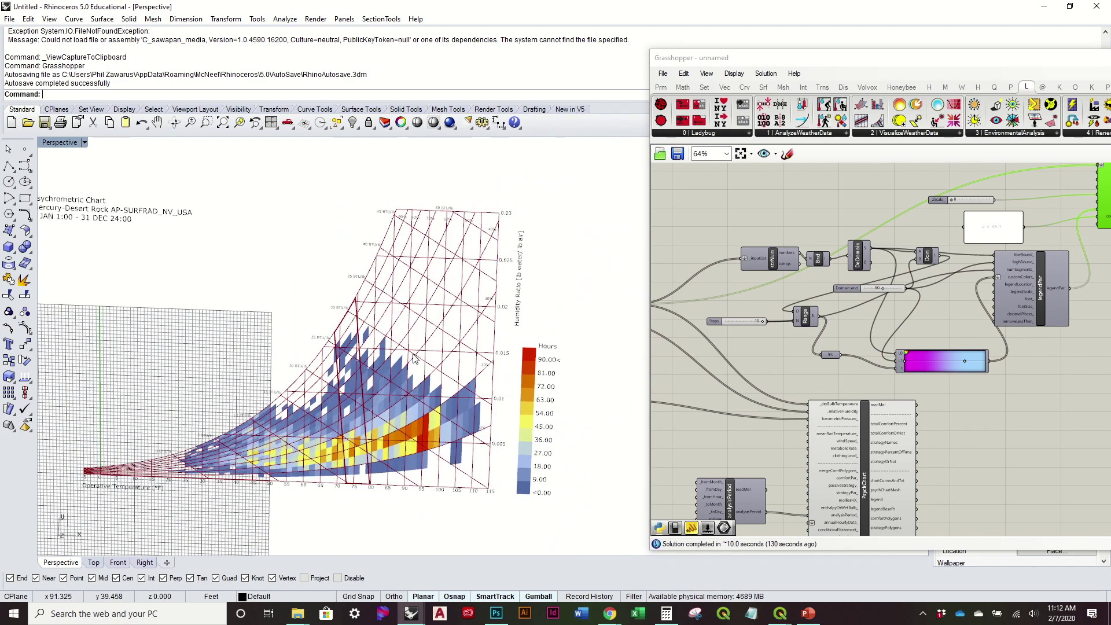
pyautogui.scroll(-2, 414, 357)
# Step: Bring the PsychChart group into view on the canvas and move the Grasshopper window further over Rhino to uncover more of it
pyautogui.moveTo(933, 437); pyautogui.dragTo(975, 361, button='right')
pyautogui.scroll(3, 842, 463)
pyautogui.scroll(-1, 839, 351)
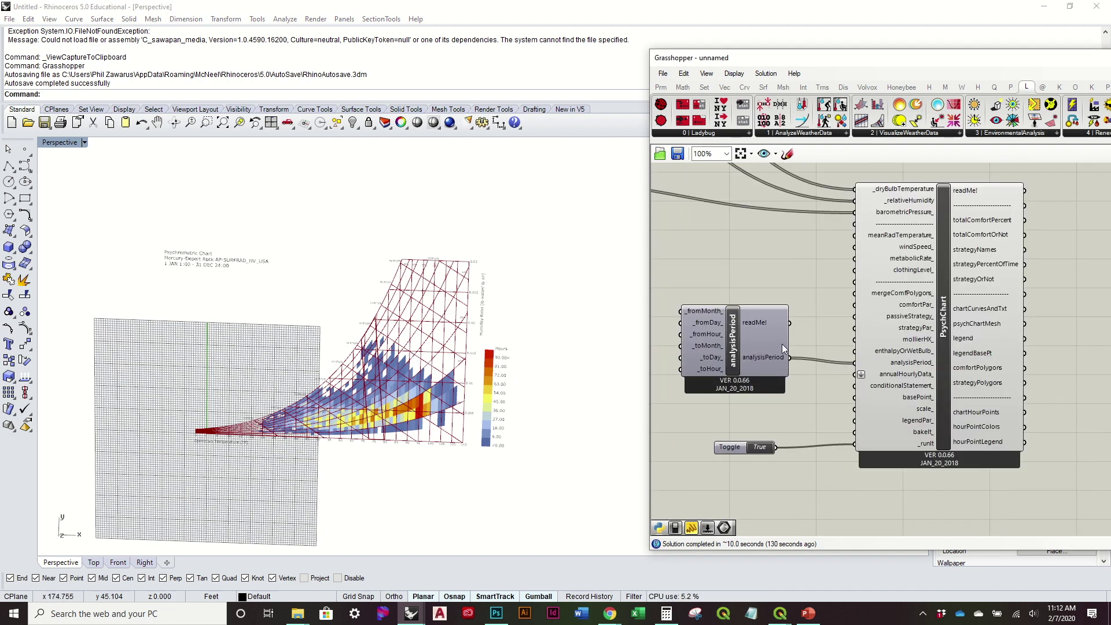
pyautogui.scroll(-5, 828, 404)
pyautogui.moveTo(869, 379); pyautogui.dragTo(830, 419, button='right')
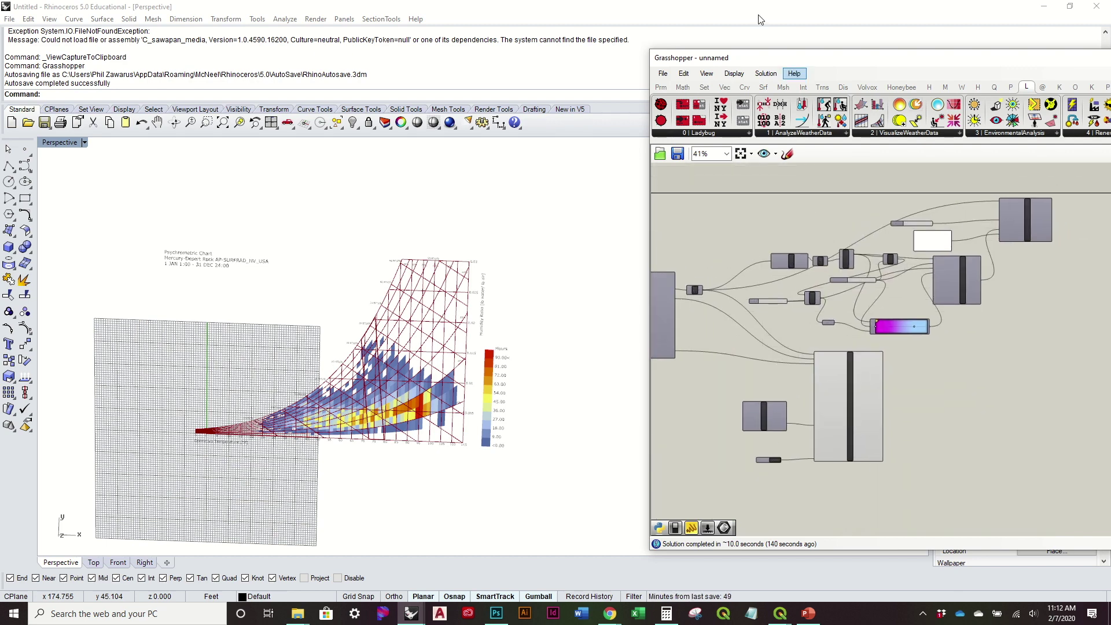
pyautogui.moveTo(831, 64); pyautogui.dragTo(728, 44)
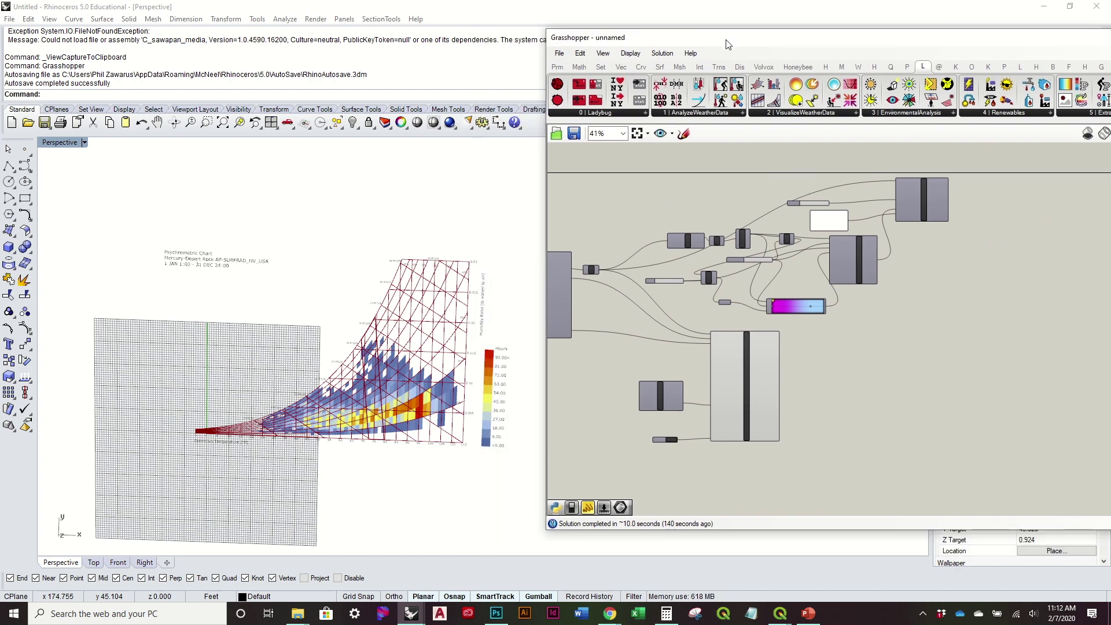
# Step: Turn off the preview of the PsychChart component together with its analysisPeriod and toggle to hide the psychrometric chart
pyautogui.scroll(3, 641, 402)
pyautogui.scroll(-3, 641, 401)
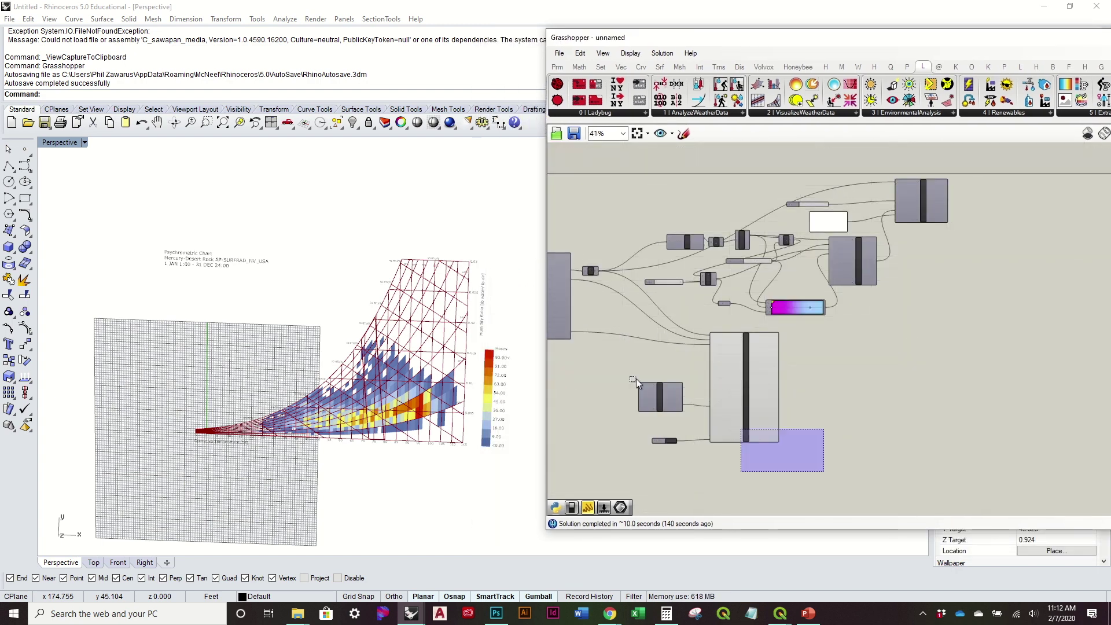
pyautogui.moveTo(775, 450); pyautogui.dragTo(613, 370)
pyautogui.middleClick(643, 354)
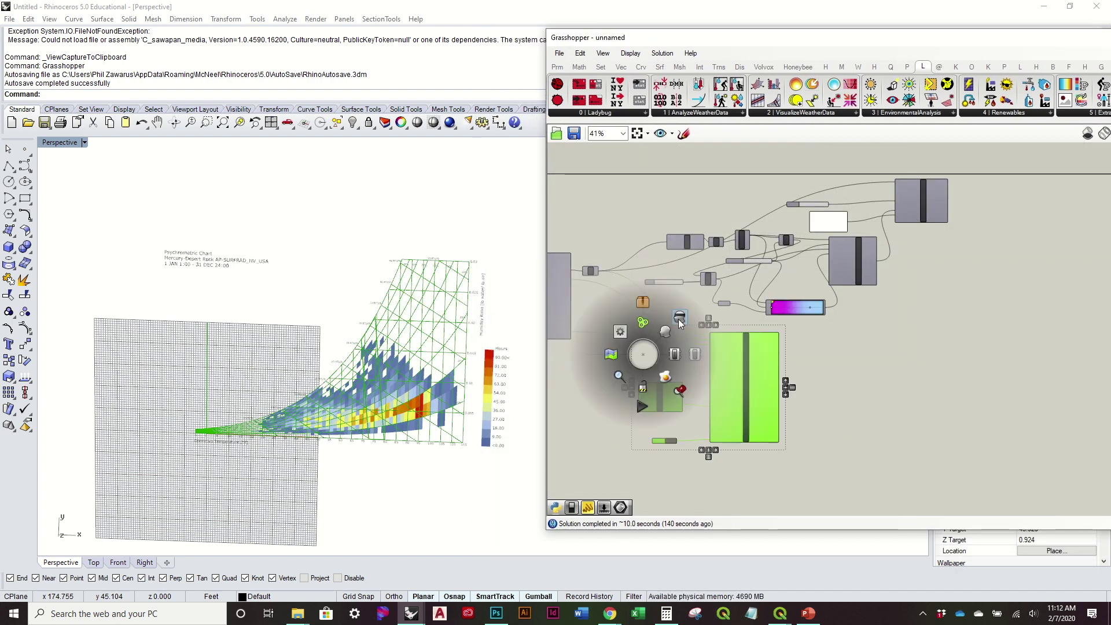
pyautogui.click(665, 331)
pyautogui.scroll(3, 743, 439)
pyautogui.scroll(-2, 872, 328)
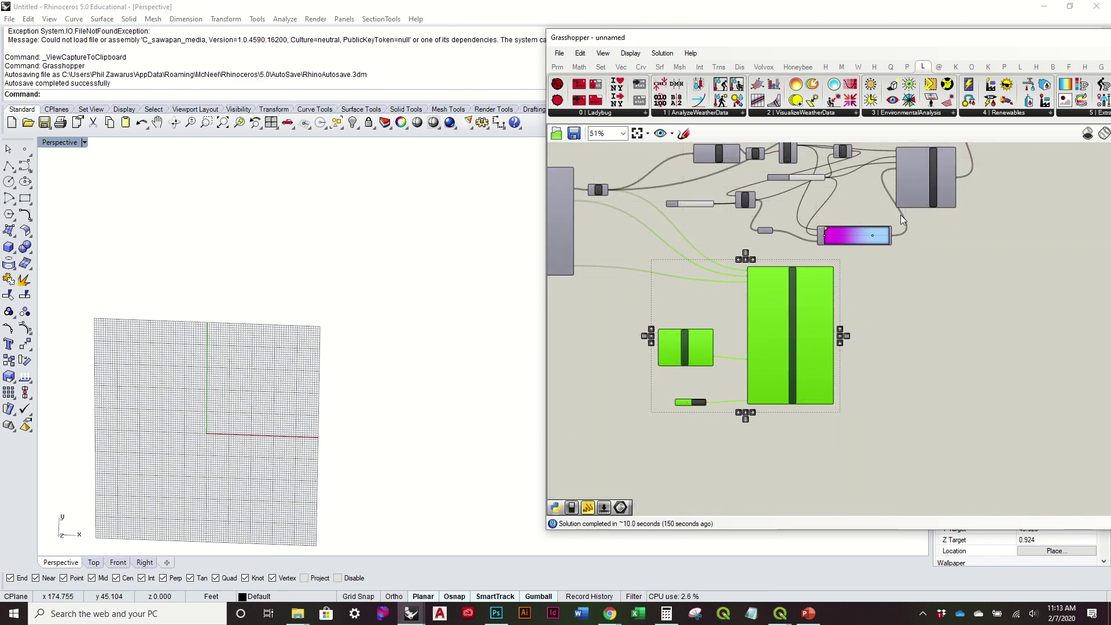
pyautogui.scroll(1, 923, 353)
pyautogui.click(923, 353)
# Step: Add a Ladybug Wind Rose component to the canvas and place it beside the importEPW component
pyautogui.moveTo(866, 376); pyautogui.dragTo(929, 328, button='right')
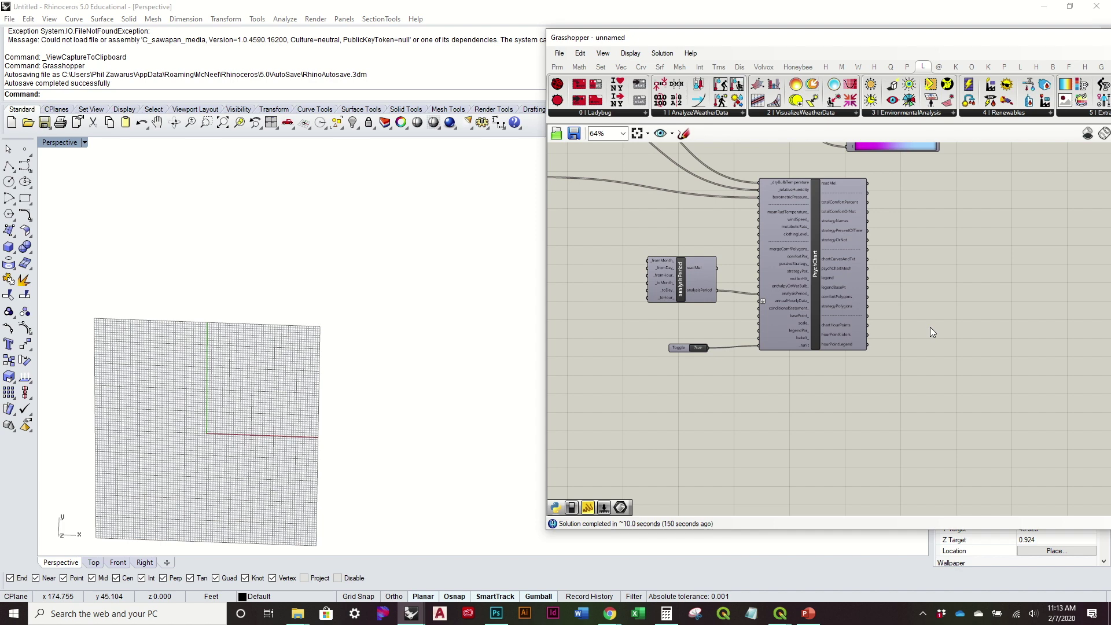
pyautogui.scroll(-1, 930, 328)
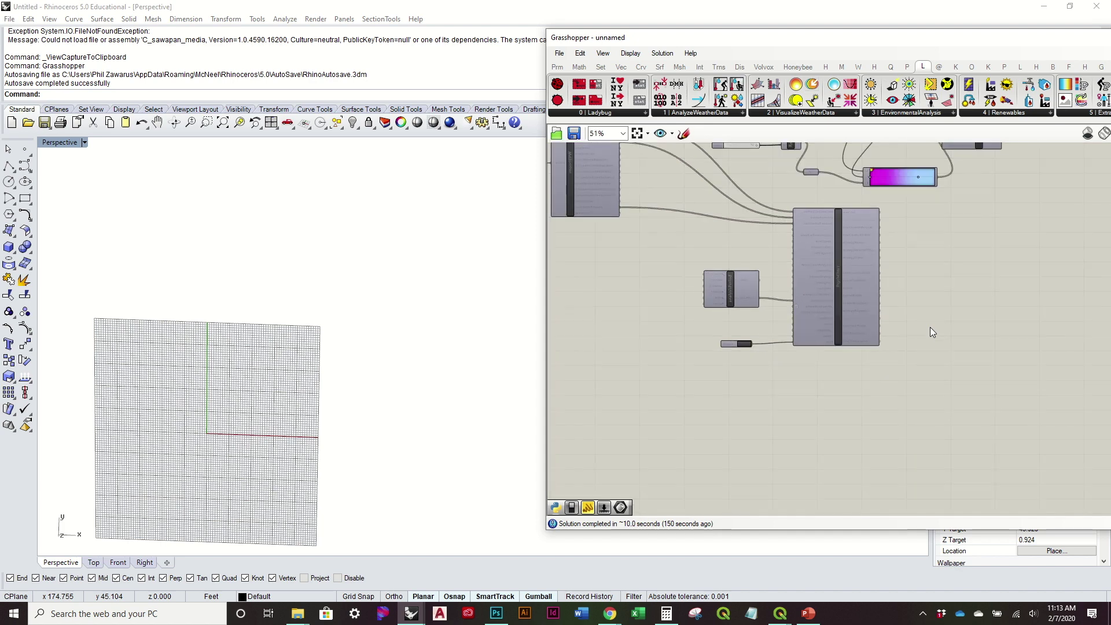
pyautogui.click(810, 115)
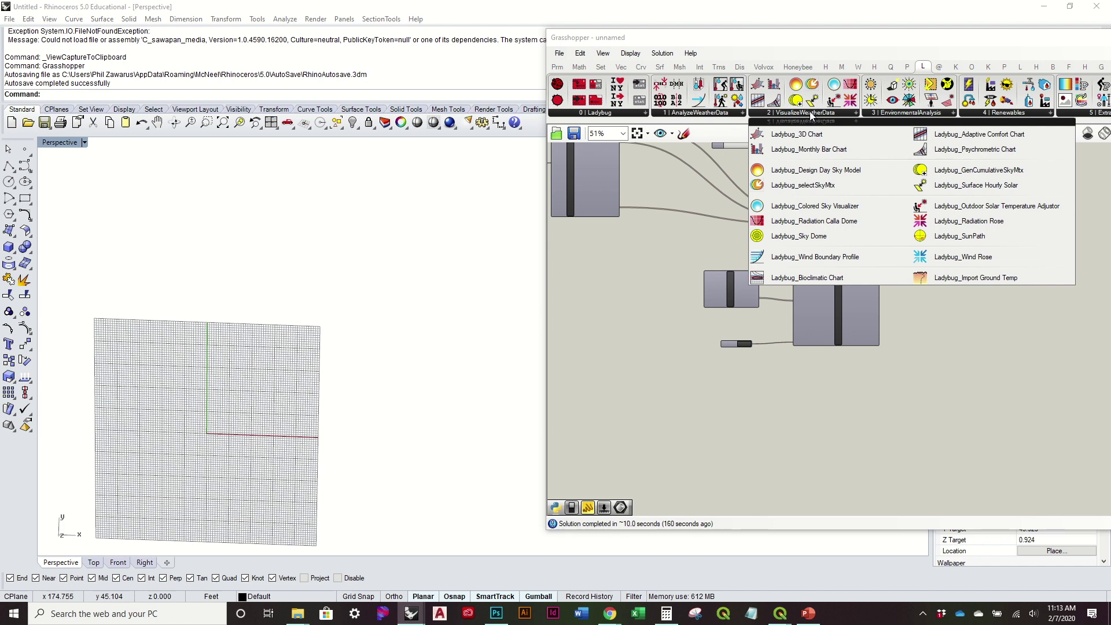
pyautogui.click(962, 260)
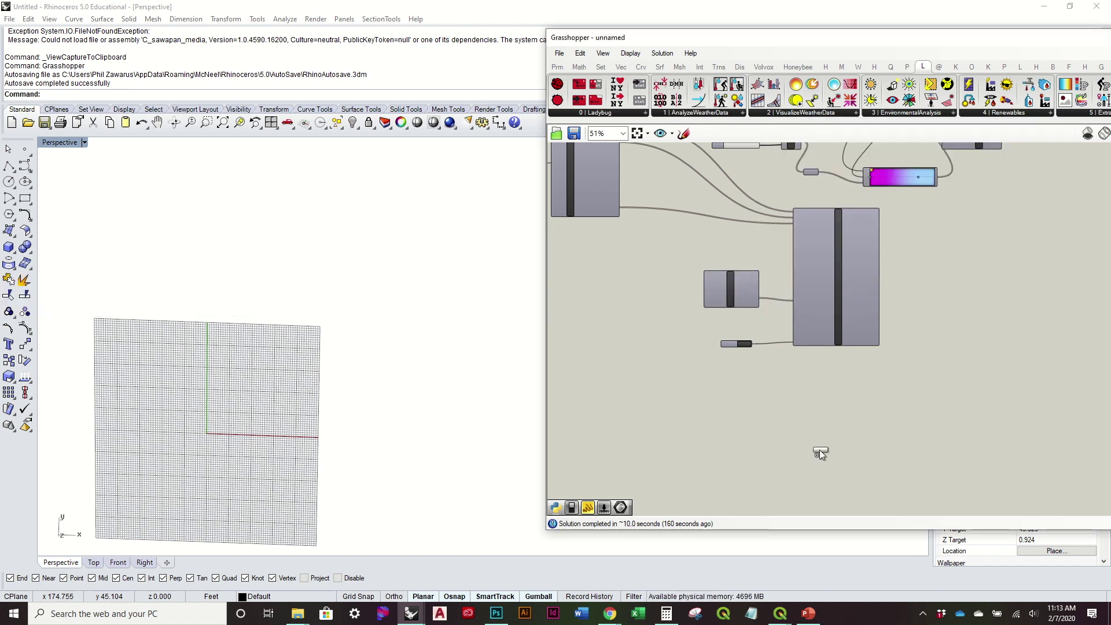
pyautogui.click(653, 364)
pyautogui.scroll(3, 748, 324)
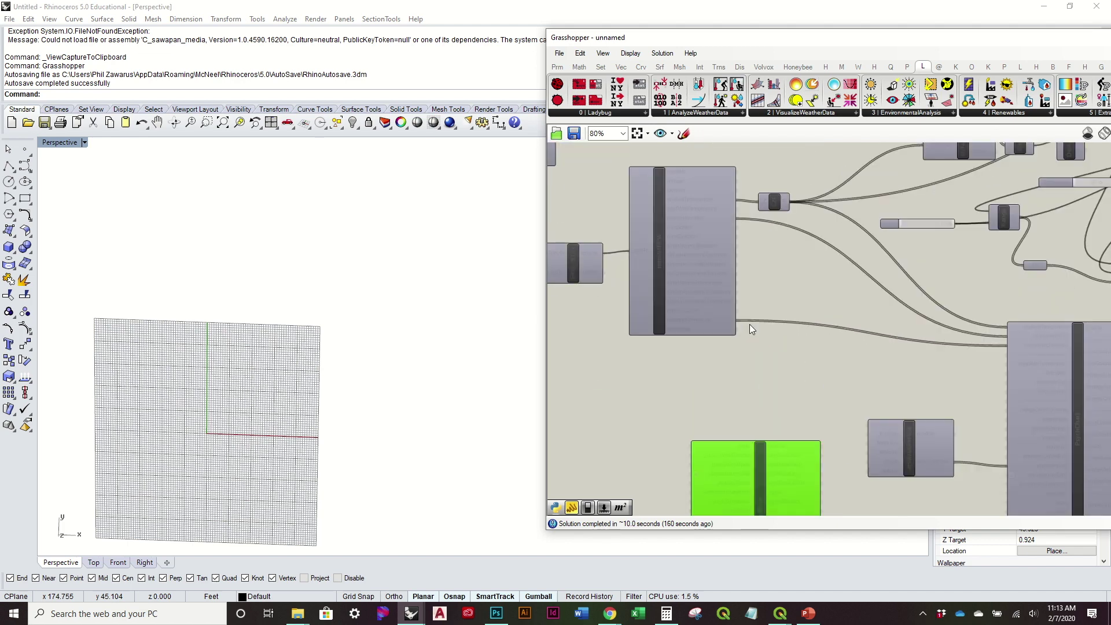
pyautogui.moveTo(768, 491); pyautogui.dragTo(765, 377)
pyautogui.moveTo(759, 363); pyautogui.dragTo(706, 402, button='right')
pyautogui.moveTo(706, 401); pyautogui.dragTo(828, 300)
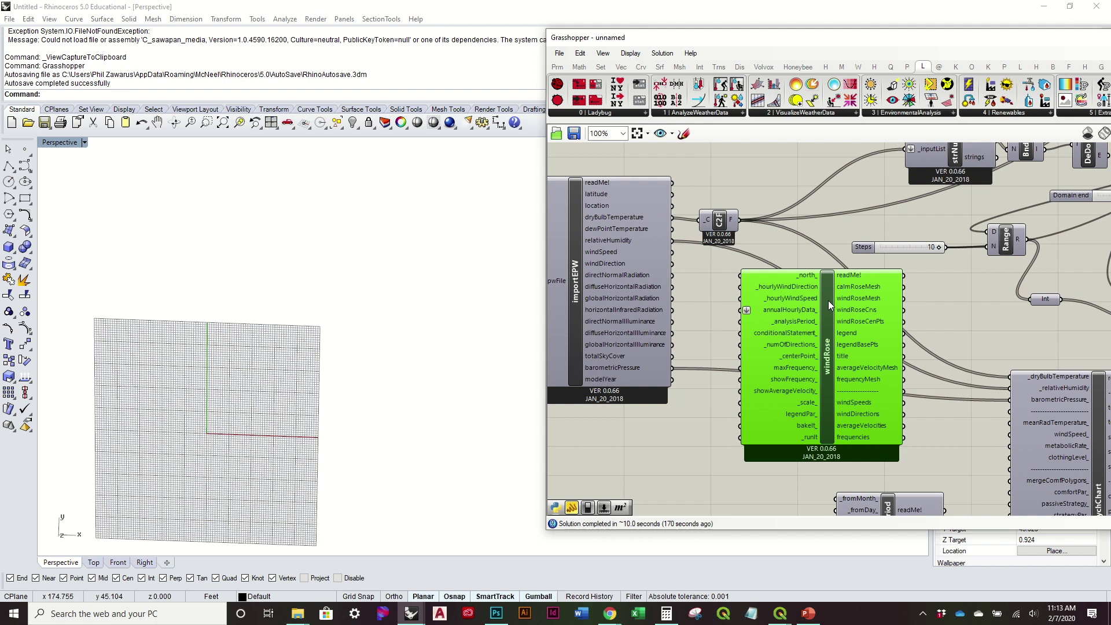
# Step: Connect importEPW's windDirection and windSpeed outputs to the windRose component's _hourlyWindDirection and _hourlyWindSpeed inputs
pyautogui.scroll(1, 791, 278)
pyautogui.moveTo(769, 294); pyautogui.dragTo(852, 321, button='right')
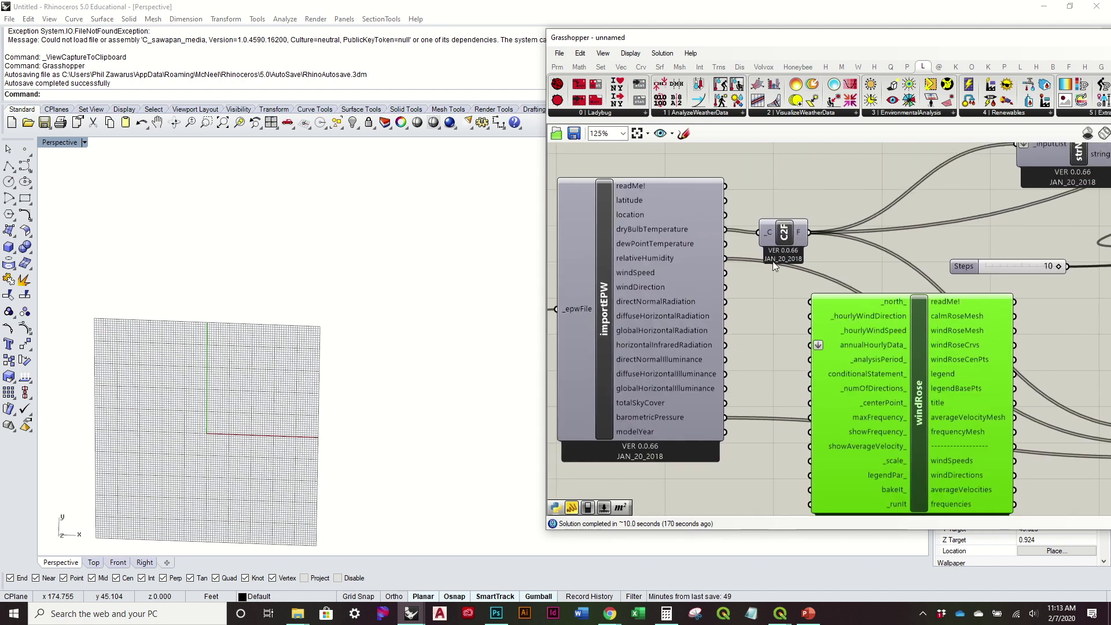
pyautogui.moveTo(725, 287); pyautogui.dragTo(824, 316)
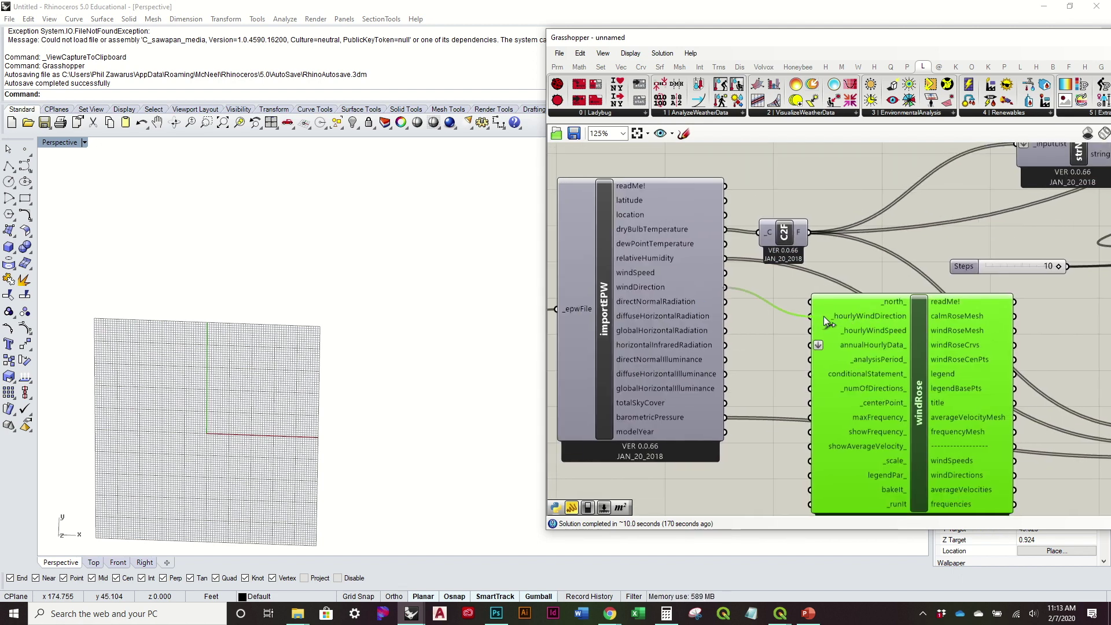
pyautogui.moveTo(725, 272); pyautogui.dragTo(815, 336)
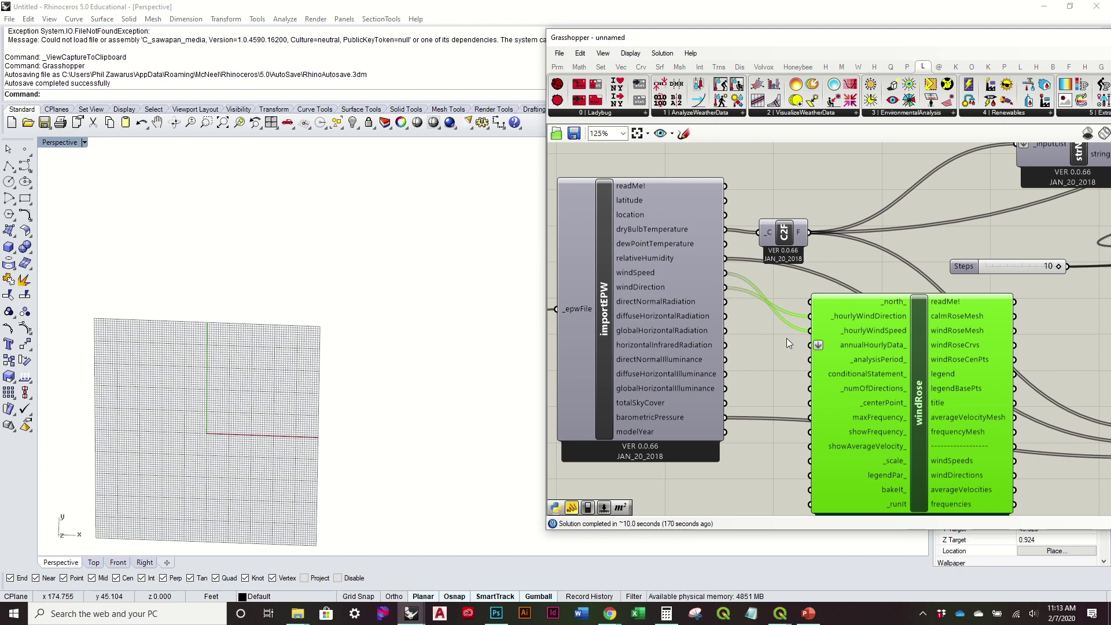
pyautogui.moveTo(877, 345)
pyautogui.mouseDown()
pyautogui.moveTo(888, 299)
pyautogui.moveTo(876, 334)
pyautogui.mouseUp()
# Step: Read the descriptions of the windRose component's annualHourlyData_ and _analysisPeriod_ inputs and examine its other optional inputs
pyautogui.moveTo(887, 346); pyautogui.dragTo(787, 283, button='right')
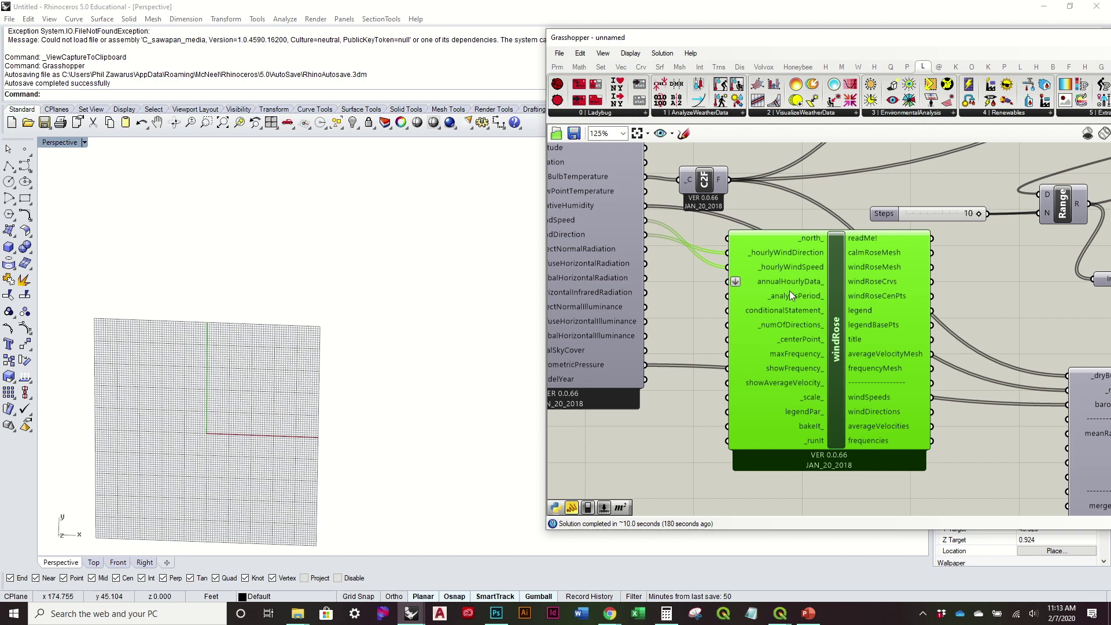
pyautogui.moveTo(788, 281)
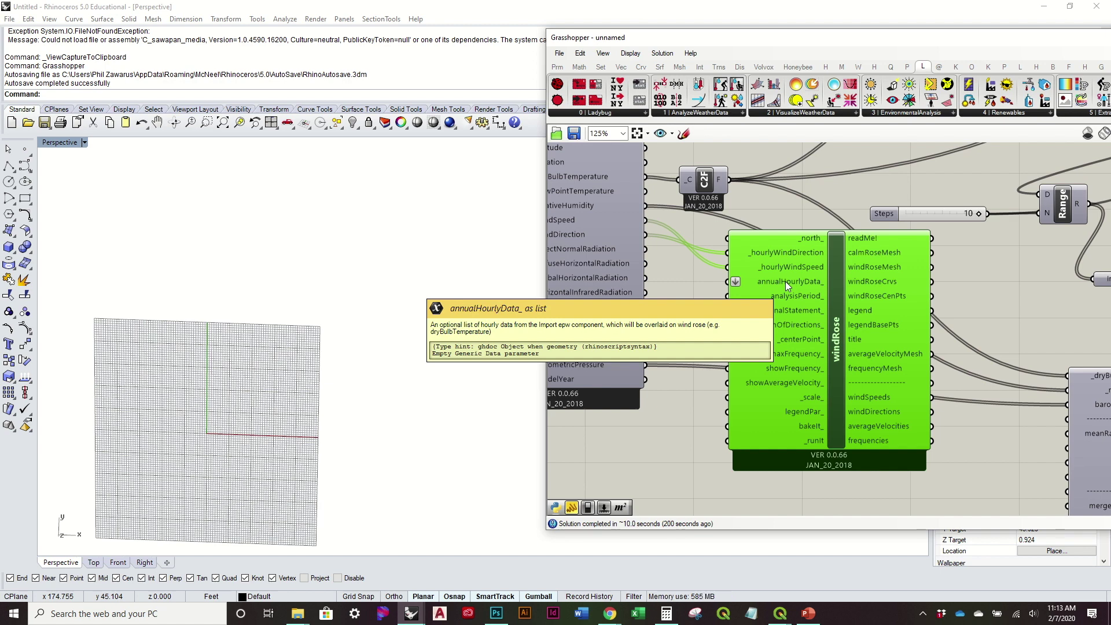
pyautogui.scroll(-1, 786, 281)
pyautogui.scroll(2, 813, 281)
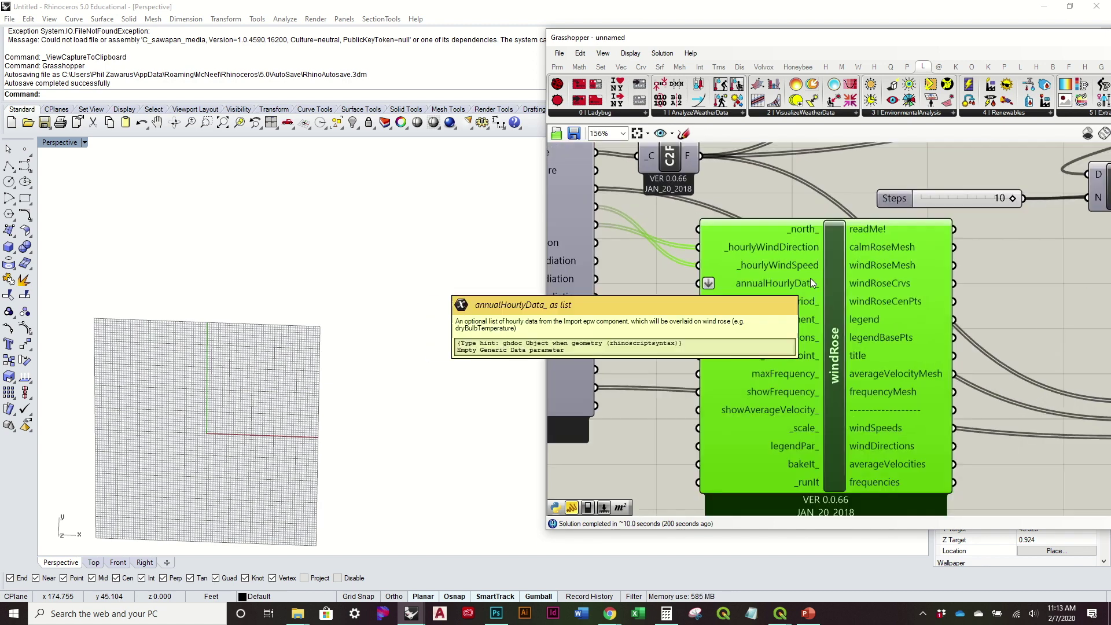
pyautogui.moveTo(865, 281); pyautogui.dragTo(856, 288)
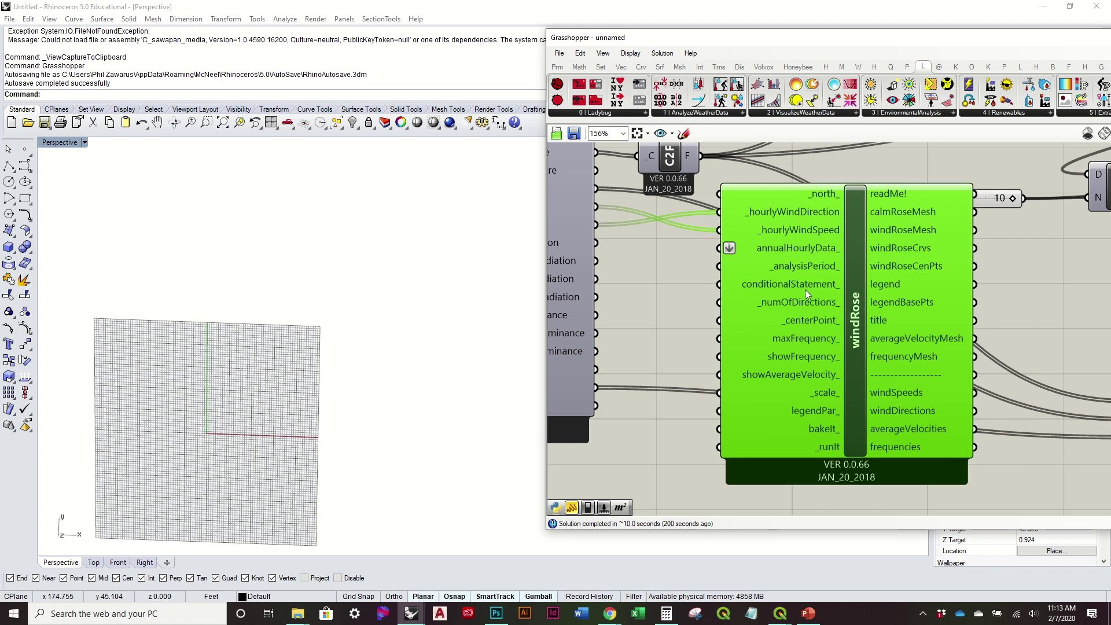
pyautogui.moveTo(815, 269)
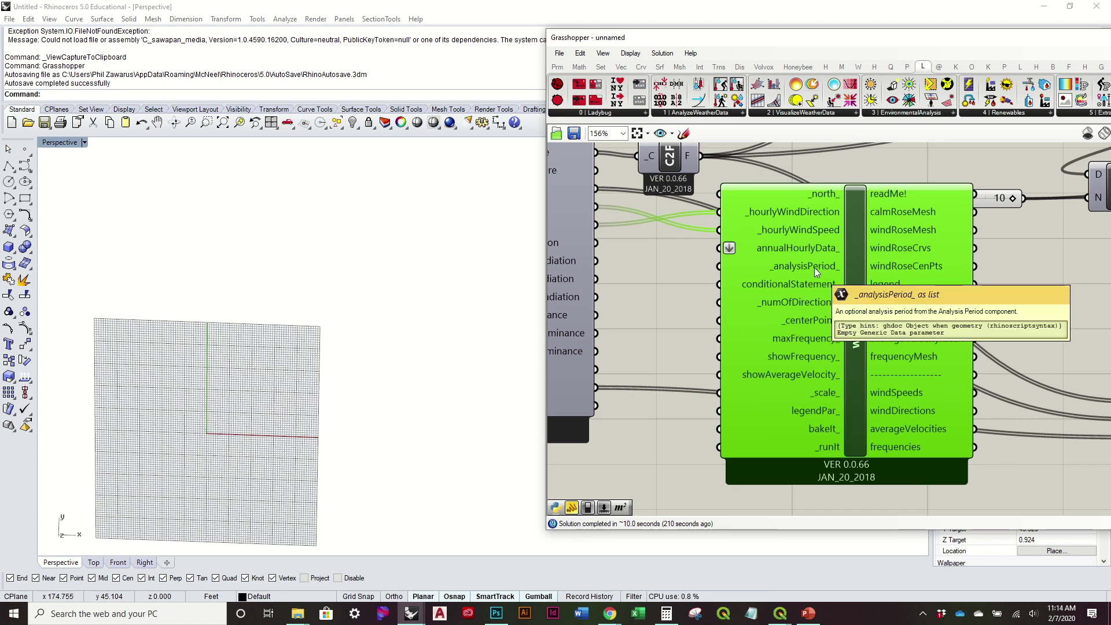
pyautogui.scroll(-1, 632, 245)
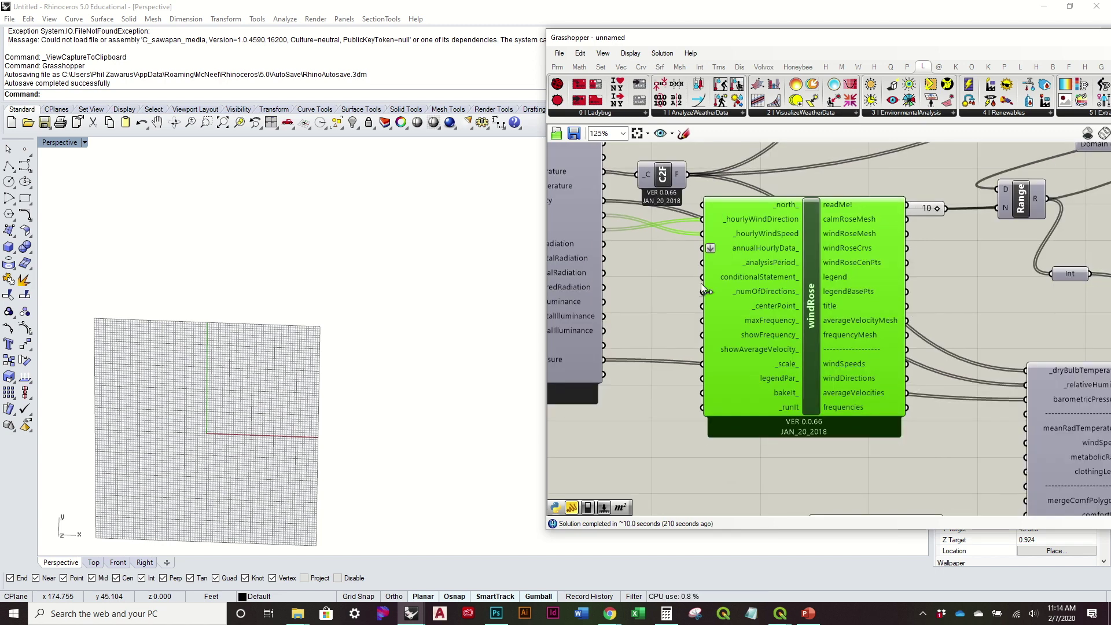
pyautogui.scroll(2, 743, 287)
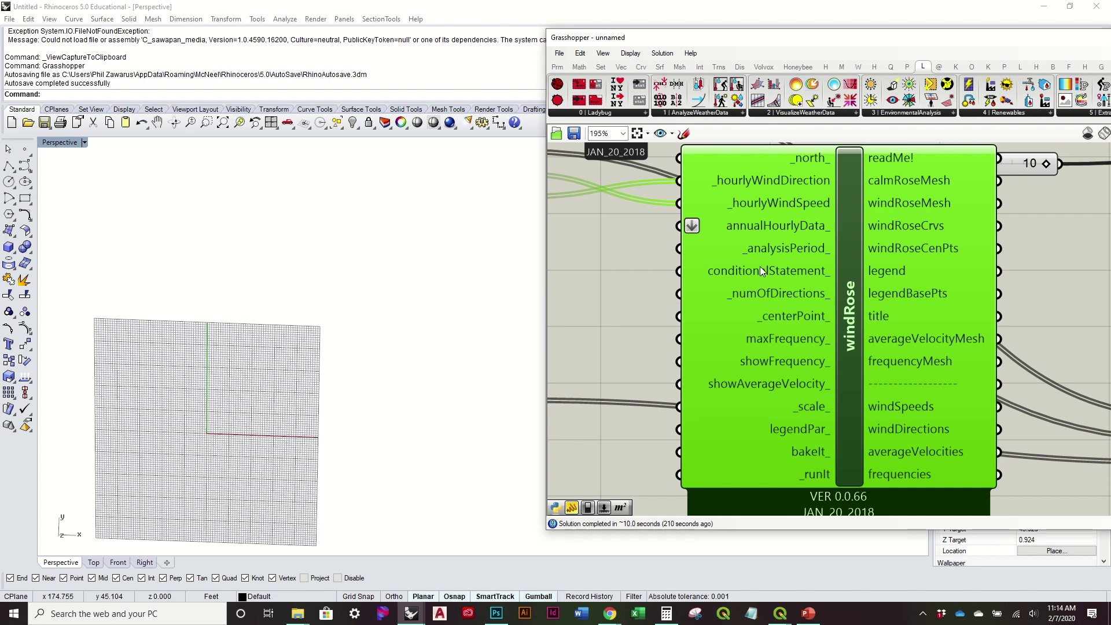
# Step: Place windRose below PsychChart and connect the existing analysisPeriod output and True toggle to its _analysisPeriod_ and _runIt inputs
pyautogui.scroll(-6, 862, 416)
pyautogui.scroll(4, 880, 438)
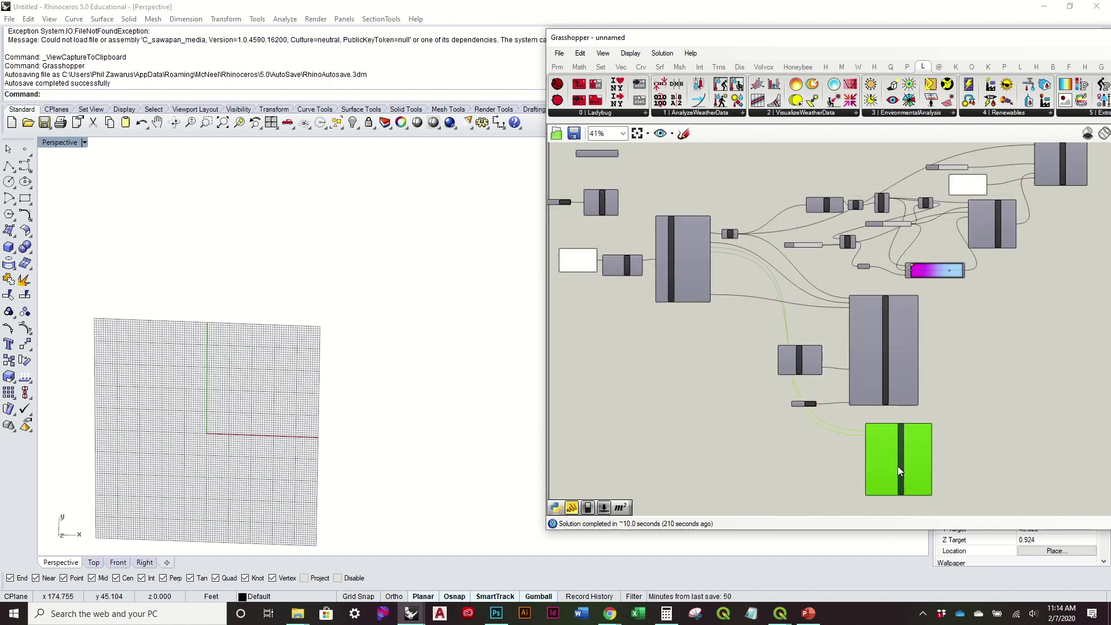
pyautogui.moveTo(887, 398); pyautogui.dragTo(879, 400)
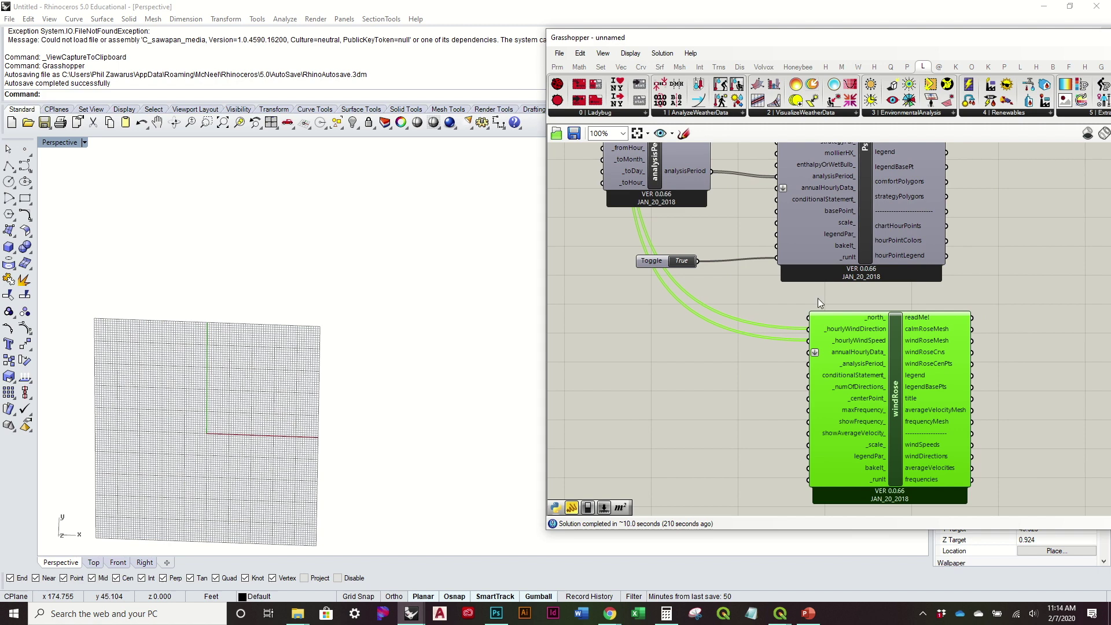
pyautogui.moveTo(747, 293); pyautogui.dragTo(809, 364)
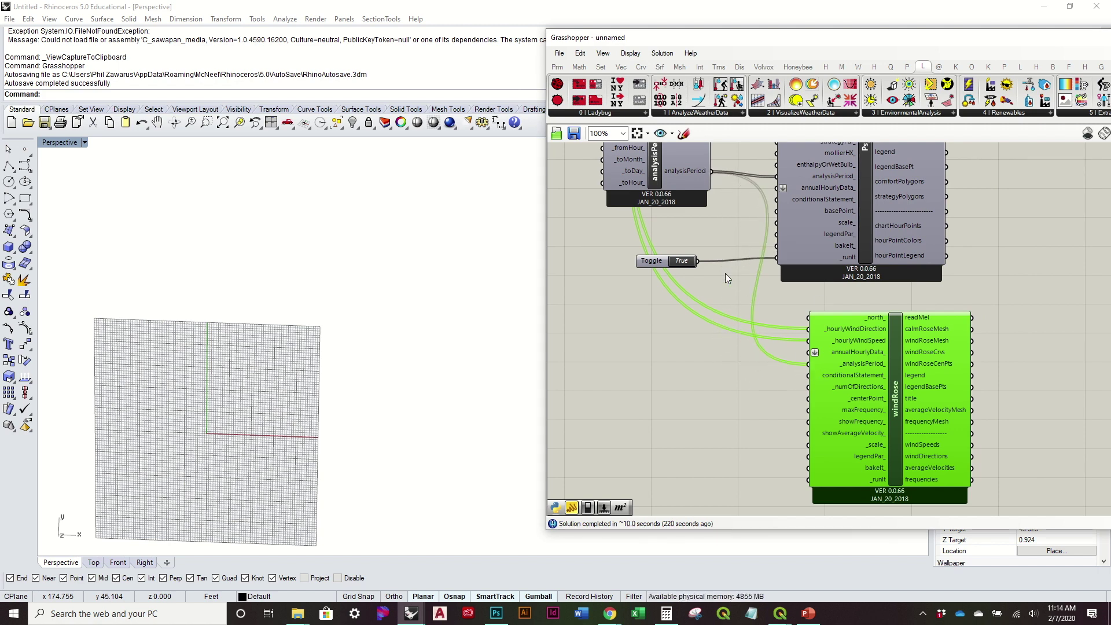
pyautogui.moveTo(698, 261); pyautogui.dragTo(809, 479)
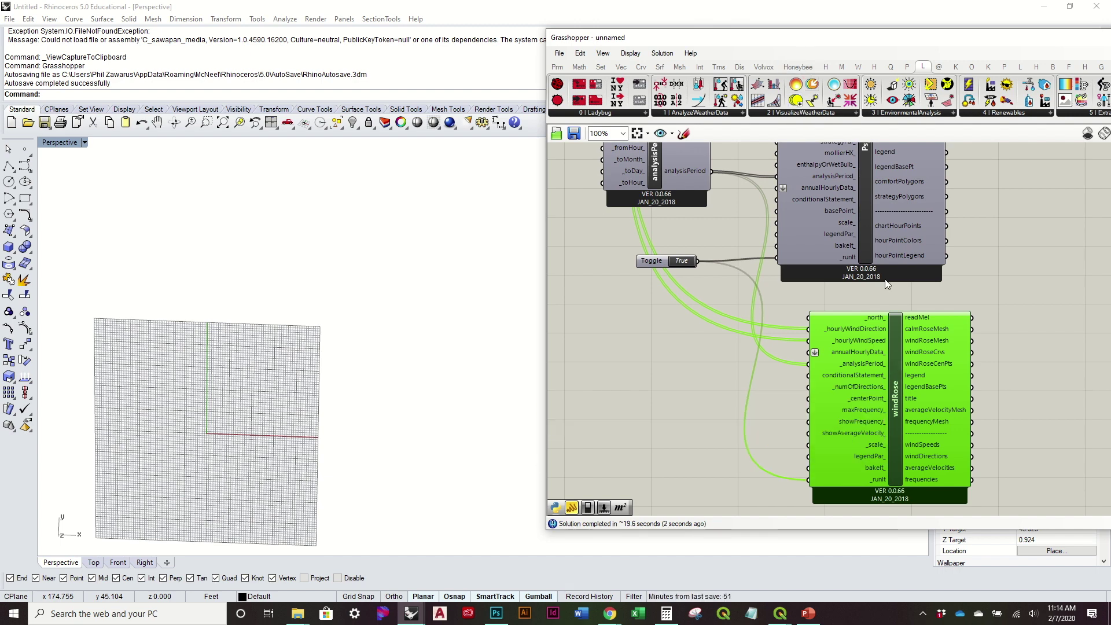
# Step: Turn on the windRose component's preview and frame the wind rose with its legend in Rhino's Perspective viewport
pyautogui.rightClick(893, 422)
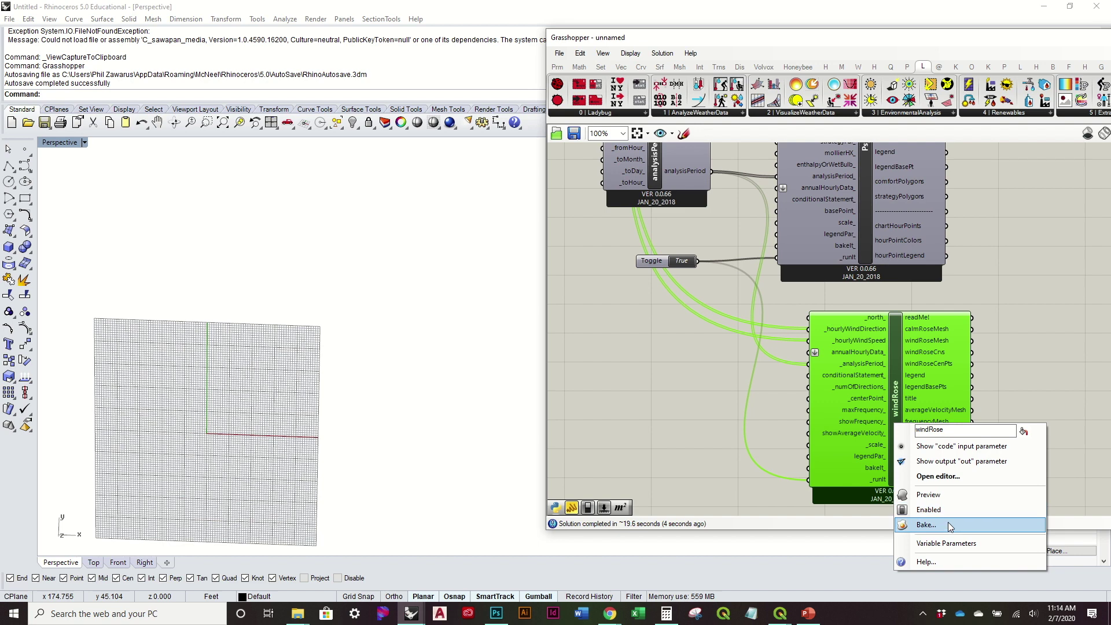
pyautogui.click(947, 498)
pyautogui.click(975, 461)
pyautogui.scroll(-8, 117, 342)
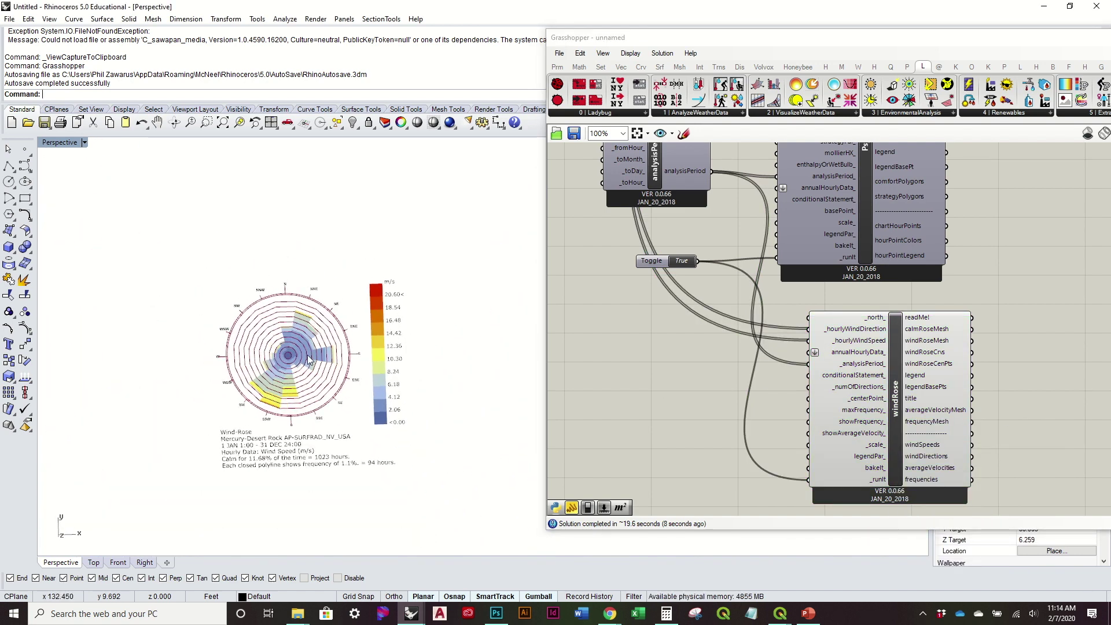
pyautogui.scroll(5, 311, 335)
pyautogui.scroll(-2, 327, 377)
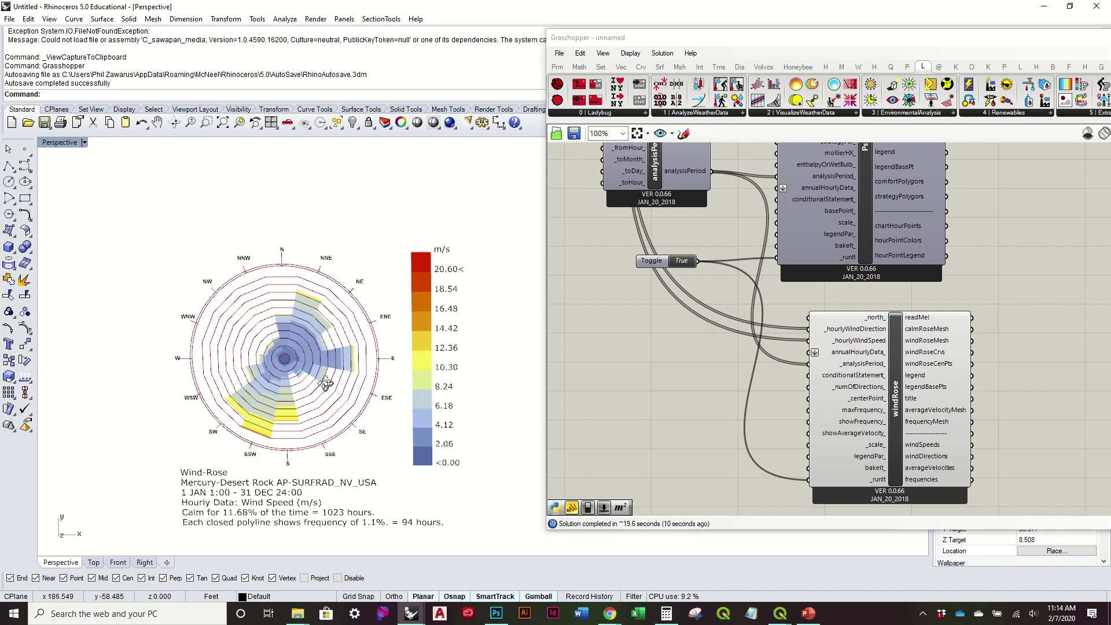
pyautogui.moveTo(700, 413); pyautogui.dragTo(749, 482, button='right')
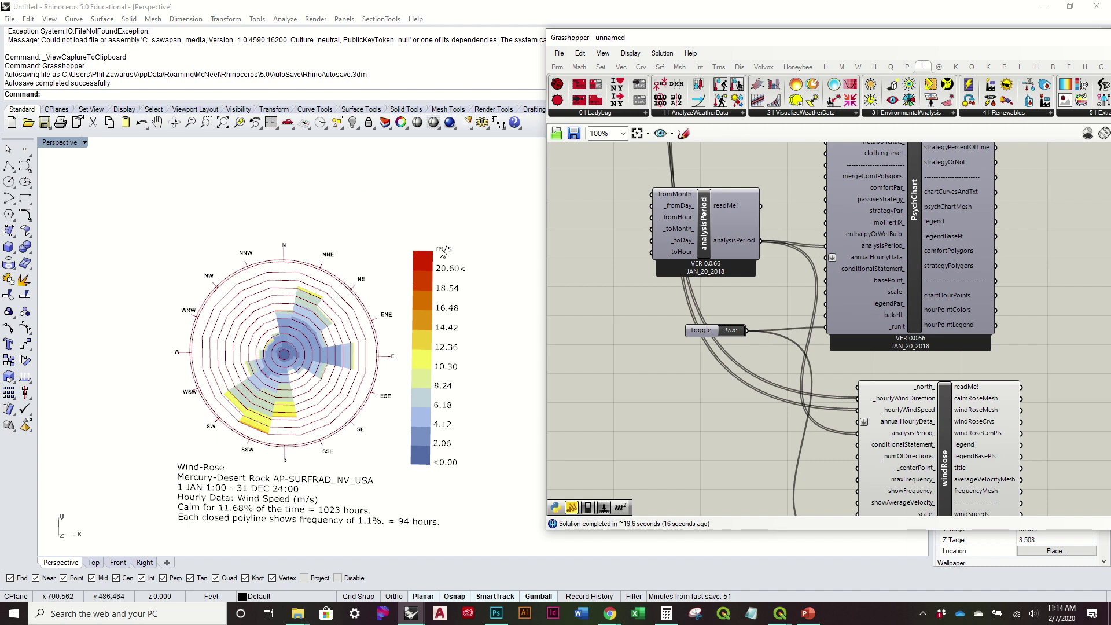
pyautogui.moveTo(893, 307); pyautogui.dragTo(856, 362, button='right')
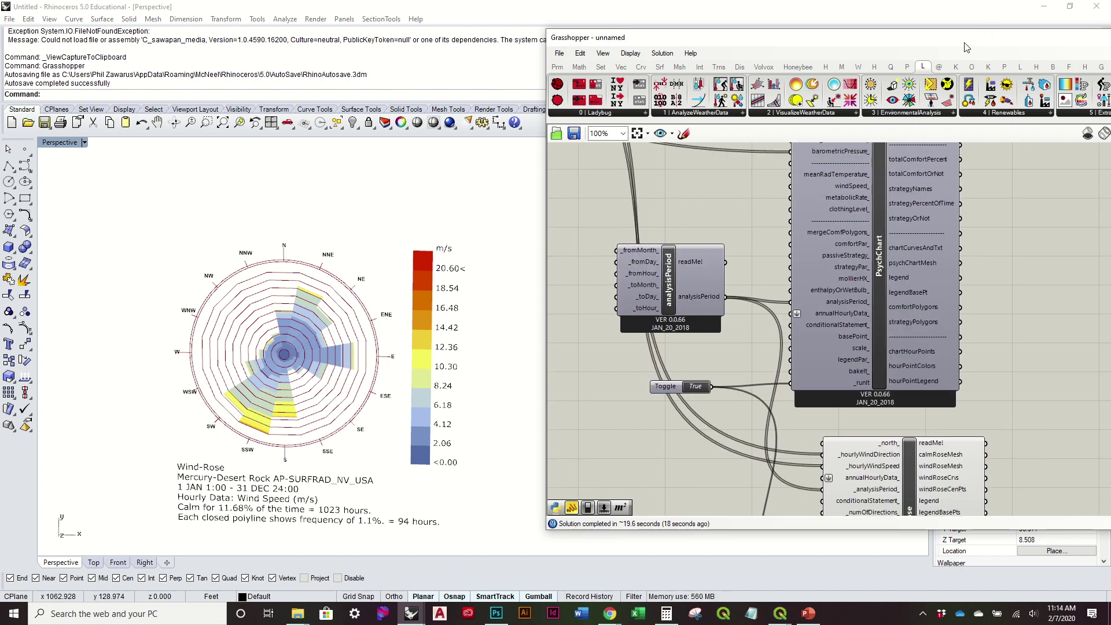
# Step: Place a Ladybug ms2mph conversion component on the canvas next to importEPW's outputs
pyautogui.moveTo(966, 39); pyautogui.dragTo(854, 37)
pyautogui.click(983, 111)
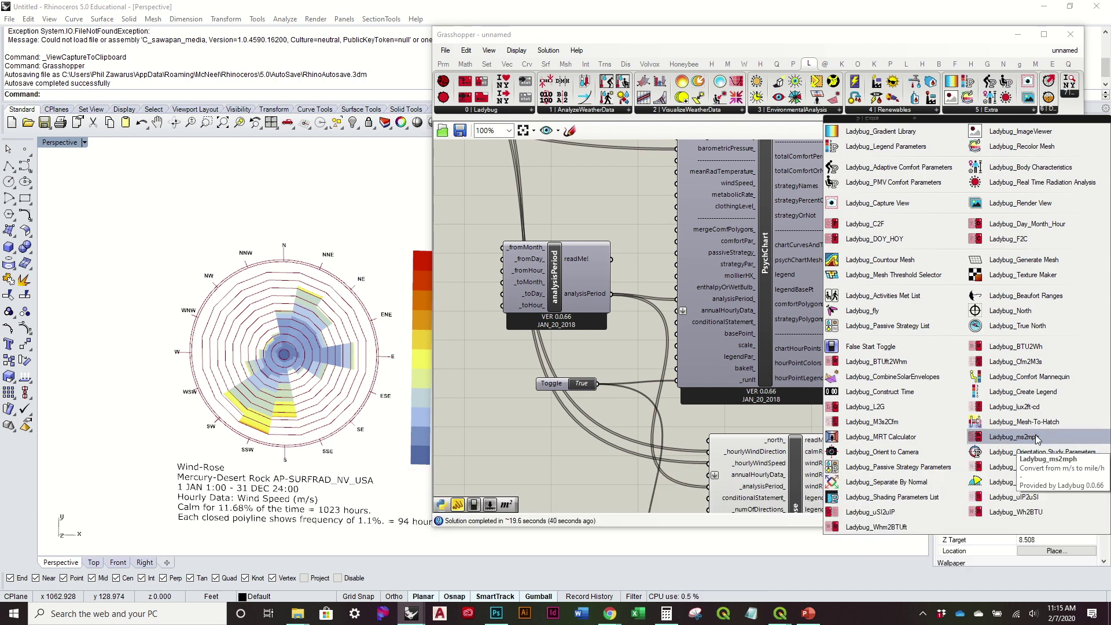
pyautogui.moveTo(1035, 438); pyautogui.dragTo(605, 234)
pyautogui.moveTo(604, 235); pyautogui.dragTo(804, 367, button='right')
pyautogui.click(833, 364)
pyautogui.moveTo(833, 364); pyautogui.dragTo(660, 215)
pyautogui.moveTo(520, 138); pyautogui.dragTo(536, 204, button='right')
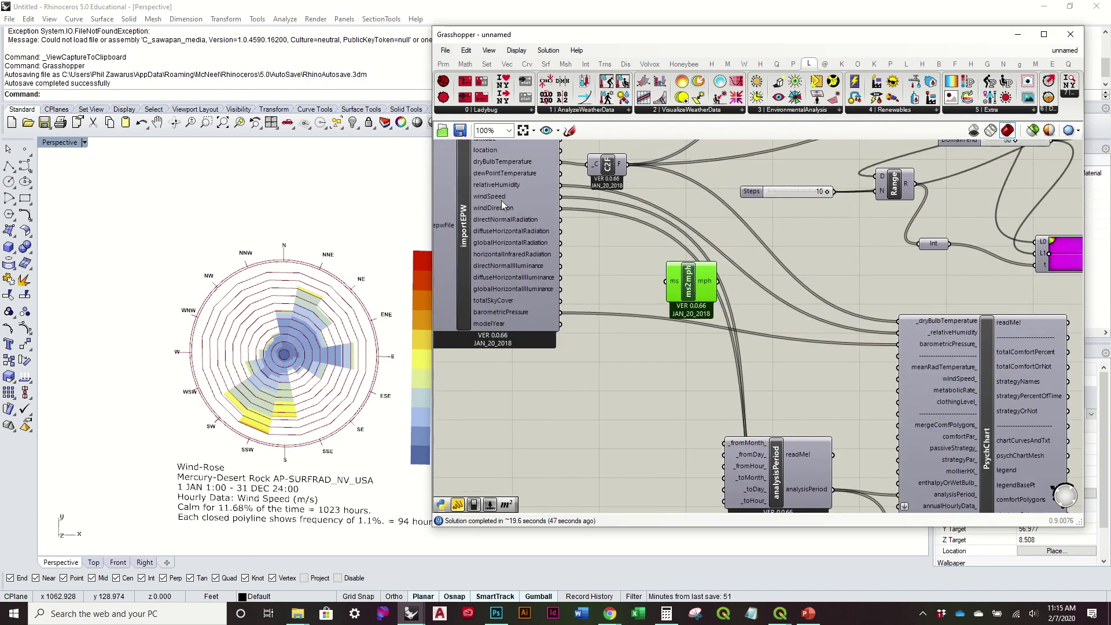
# Step: Route importEPW's windSpeed output through ms2mph into the windRose component's _hourlyWindSpeed input, with ms2mph positioned beside windRose
pyautogui.moveTo(502, 196)
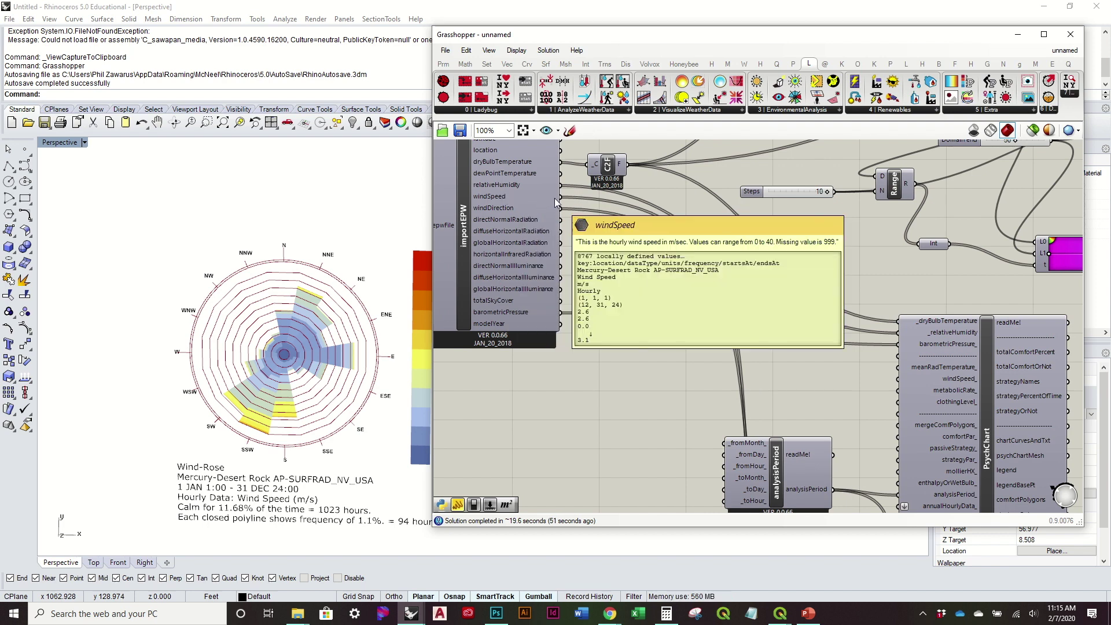
pyautogui.moveTo(560, 197); pyautogui.dragTo(665, 282)
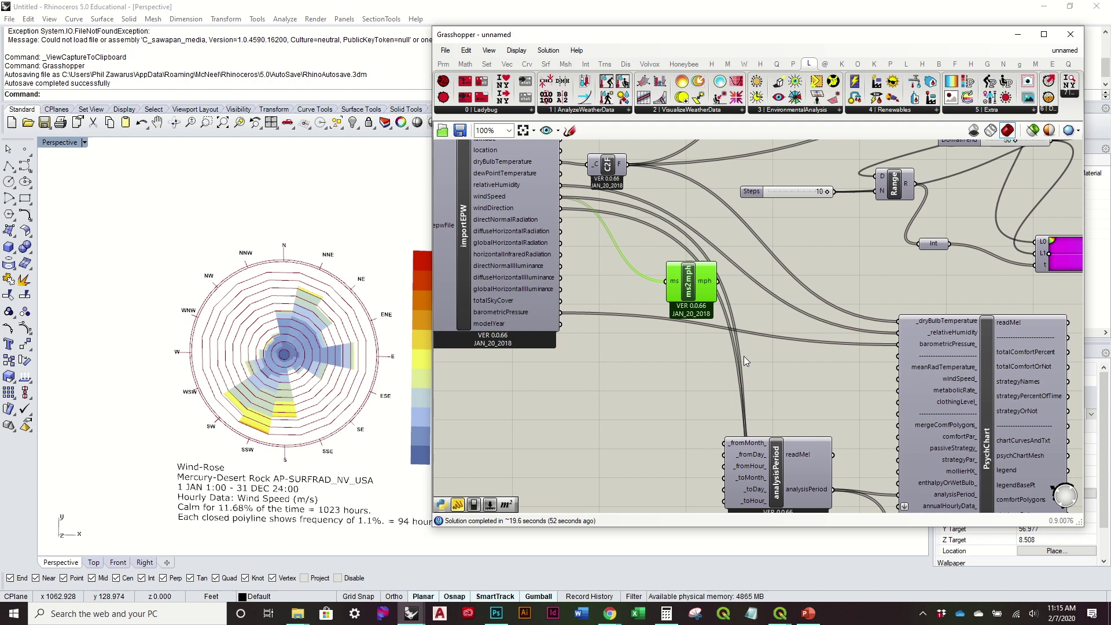
pyautogui.moveTo(713, 319); pyautogui.dragTo(674, 184, button='right')
pyautogui.moveTo(674, 184); pyautogui.dragTo(859, 314)
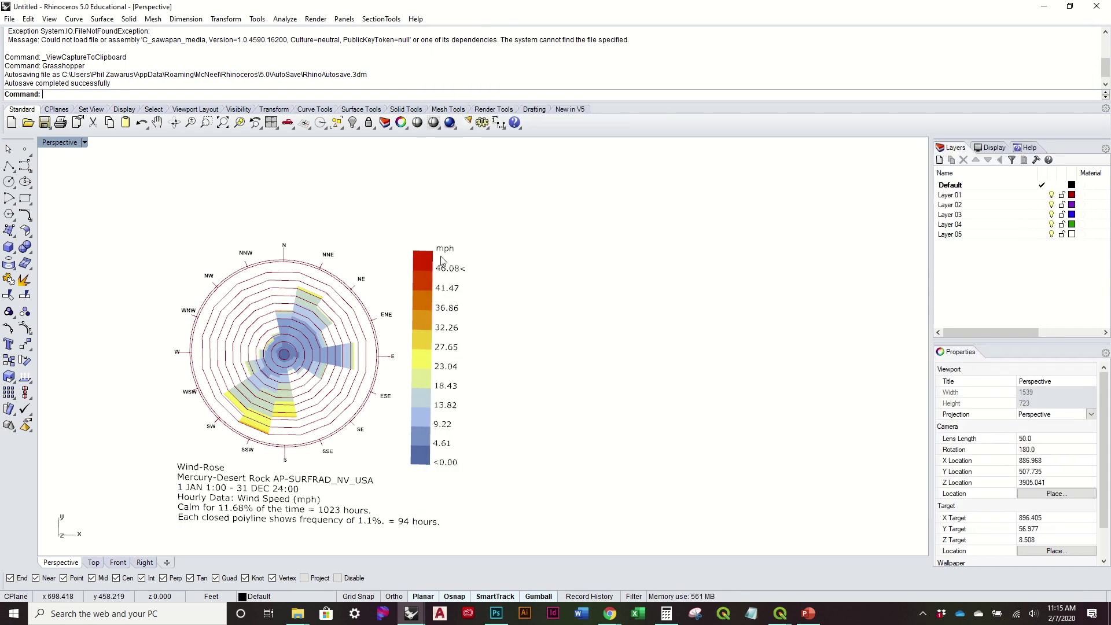
# Step: Check the wind rose's speed legend in Rhino, then reopen the Grasshopper window and position it clear of the wind rose
pyautogui.scroll(5, 442, 260)
pyautogui.scroll(-5, 442, 260)
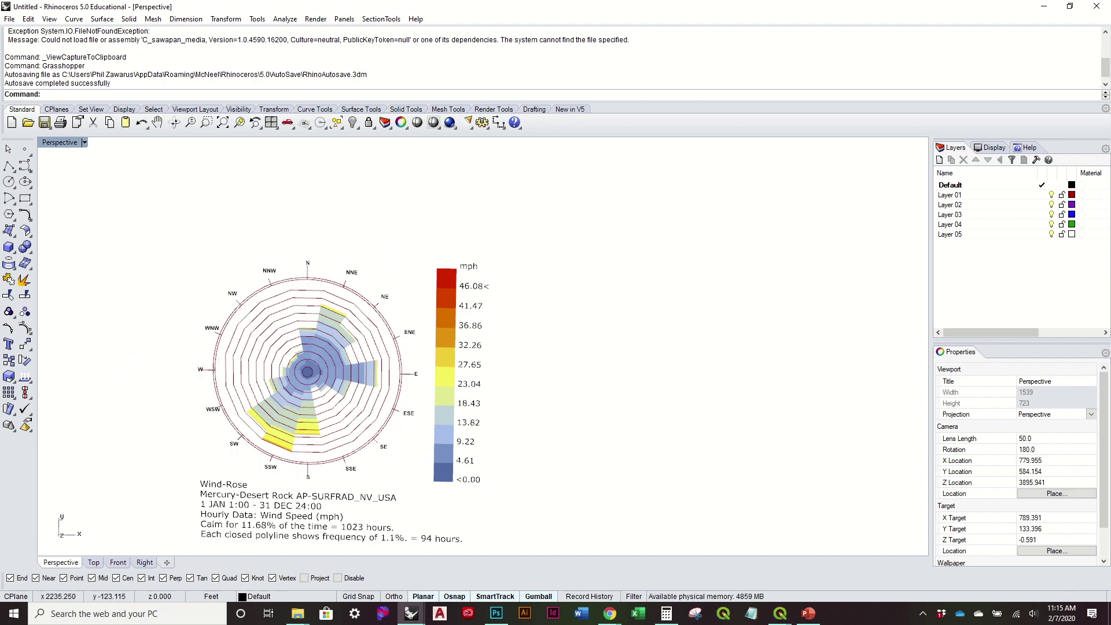
pyautogui.write('Grasshopper')
pyautogui.press('Return')
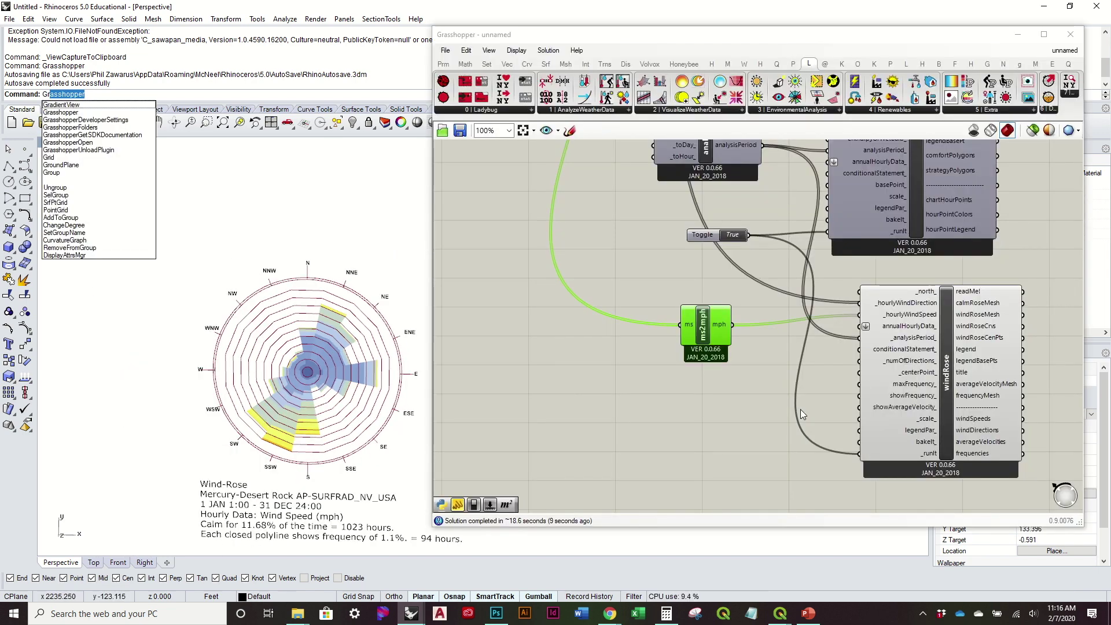
pyautogui.moveTo(627, 29); pyautogui.dragTo(715, 32)
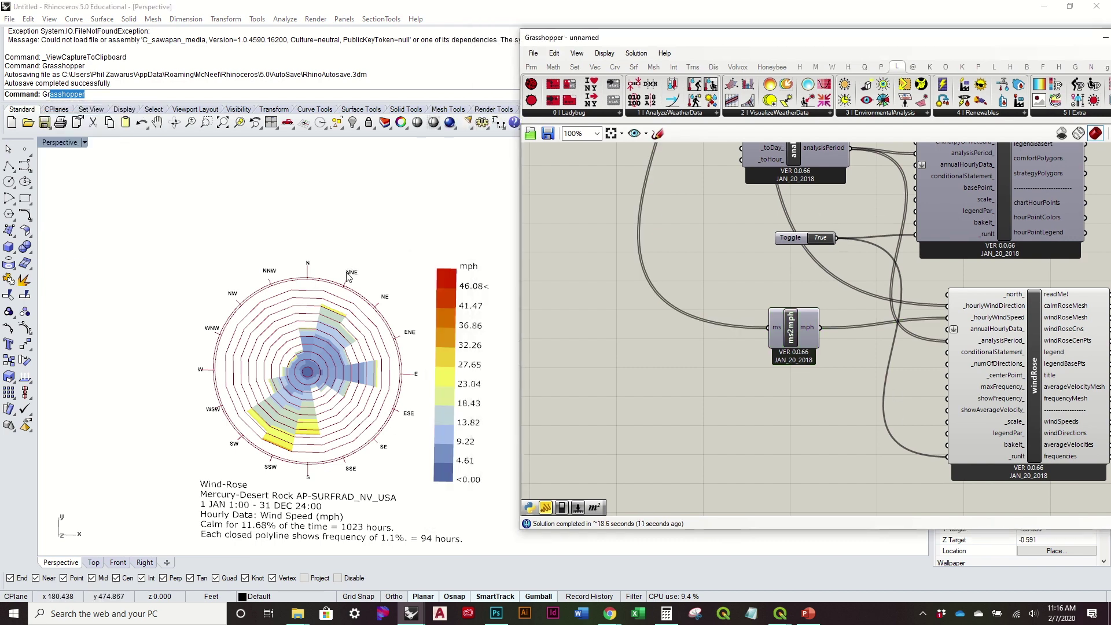
# Step: Examine the wind rose's title text, including its calm hours and polyline frequency notes
pyautogui.scroll(3, 351, 447)
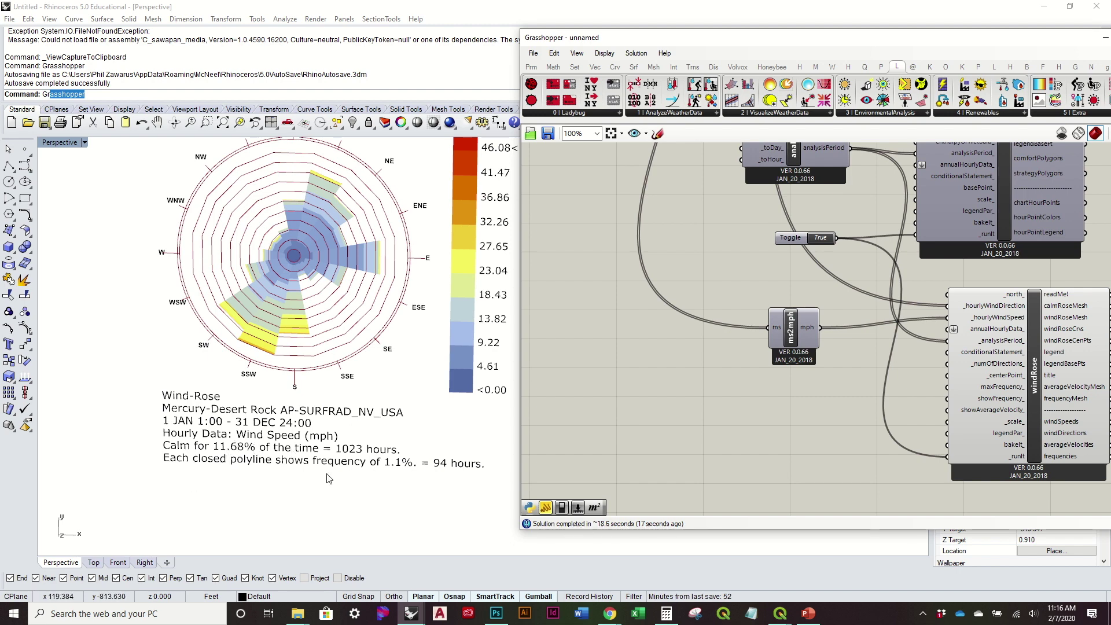
pyautogui.moveTo(335, 477); pyautogui.dragTo(340, 470, button='right')
pyautogui.scroll(-3, 337, 463)
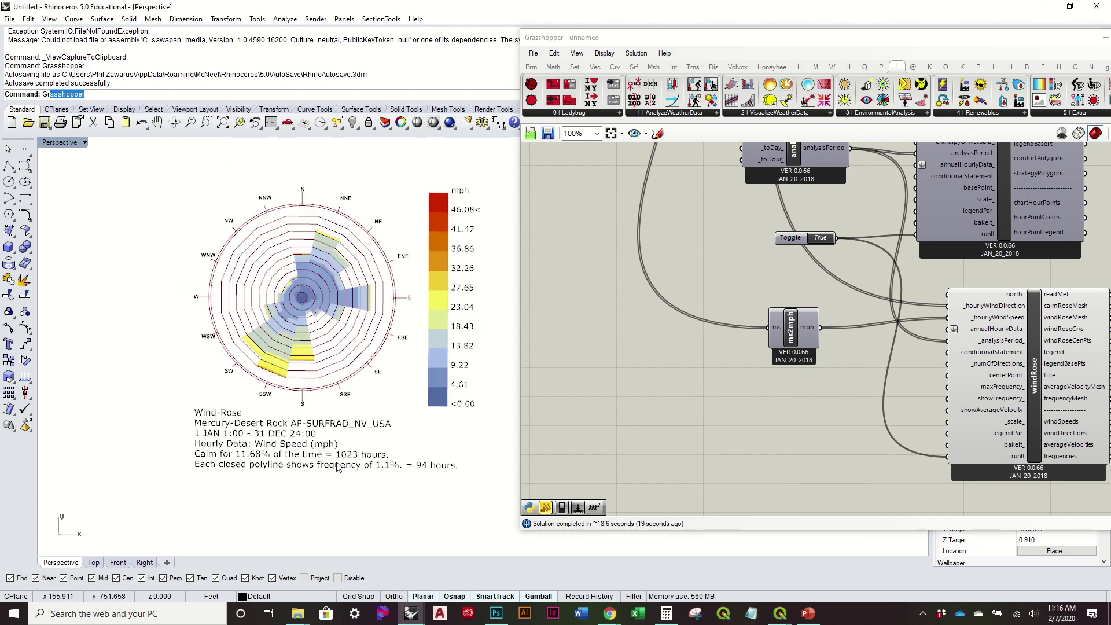
pyautogui.scroll(1, 289, 467)
pyautogui.scroll(1, 289, 467)
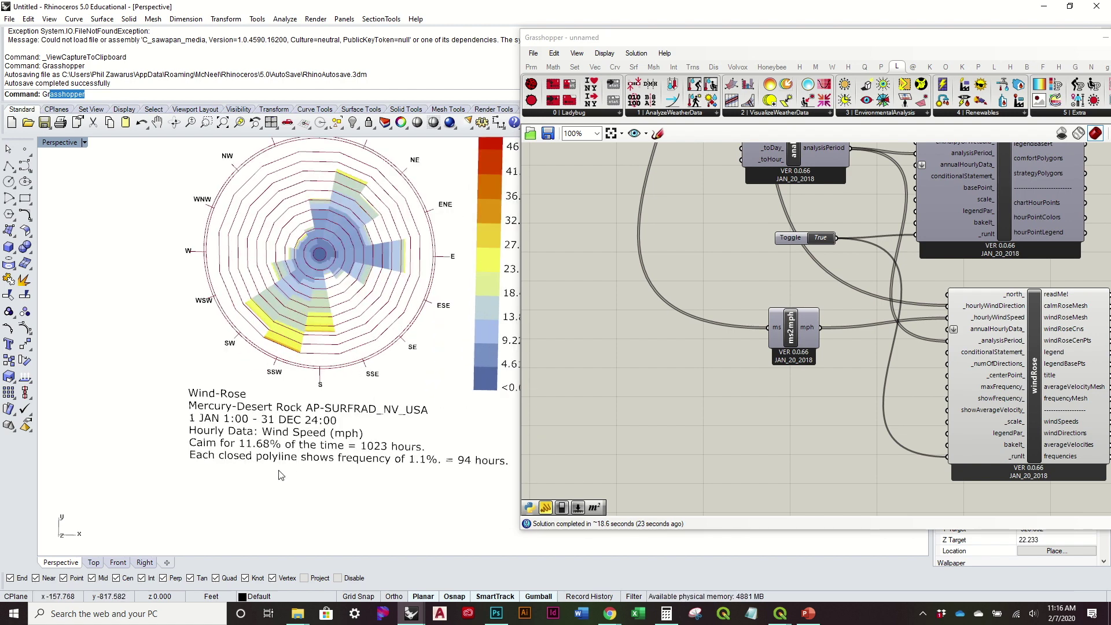
pyautogui.scroll(-2, 281, 474)
# Step: Connect the C2F component's F output to the windRose component's annualHourlyData_ input, leaving viewport room for a second wind rose
pyautogui.moveTo(817, 421); pyautogui.dragTo(676, 435, button='right')
pyautogui.scroll(-2, 415, 393)
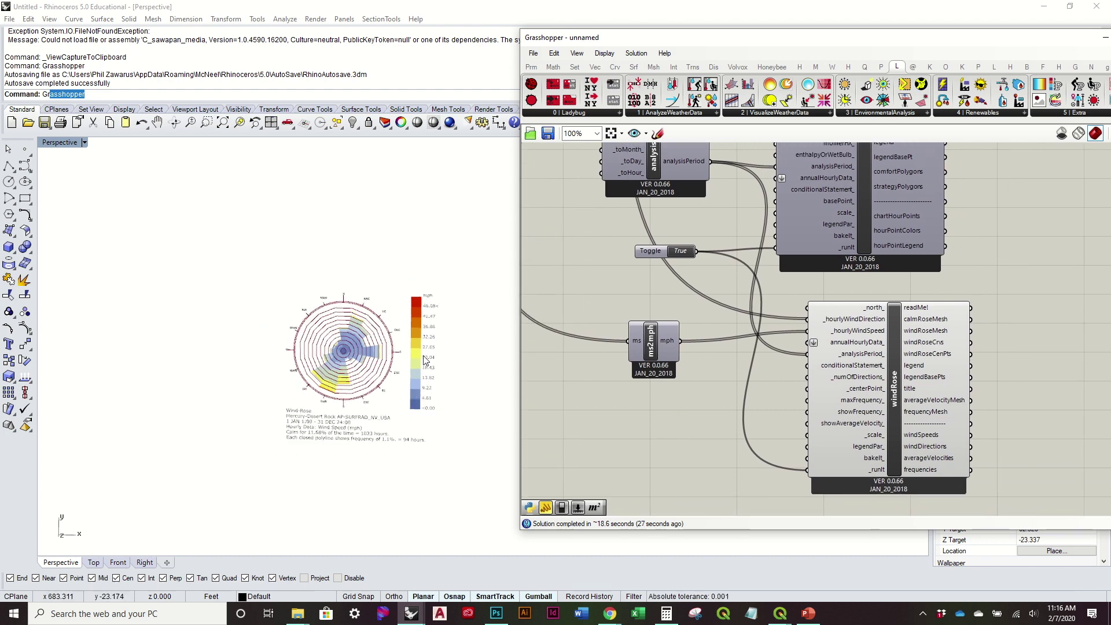
pyautogui.keyDown('shift'); pyautogui.moveTo(427, 363); pyautogui.dragTo(305, 341, button='right'); pyautogui.keyUp('shift')
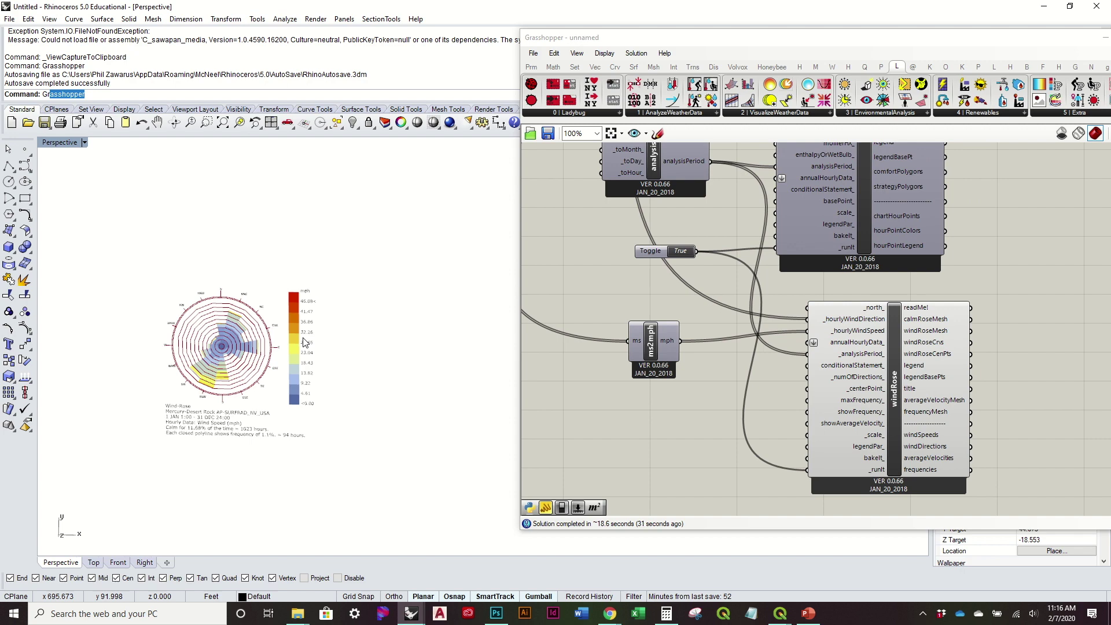
pyautogui.scroll(-2, 818, 365)
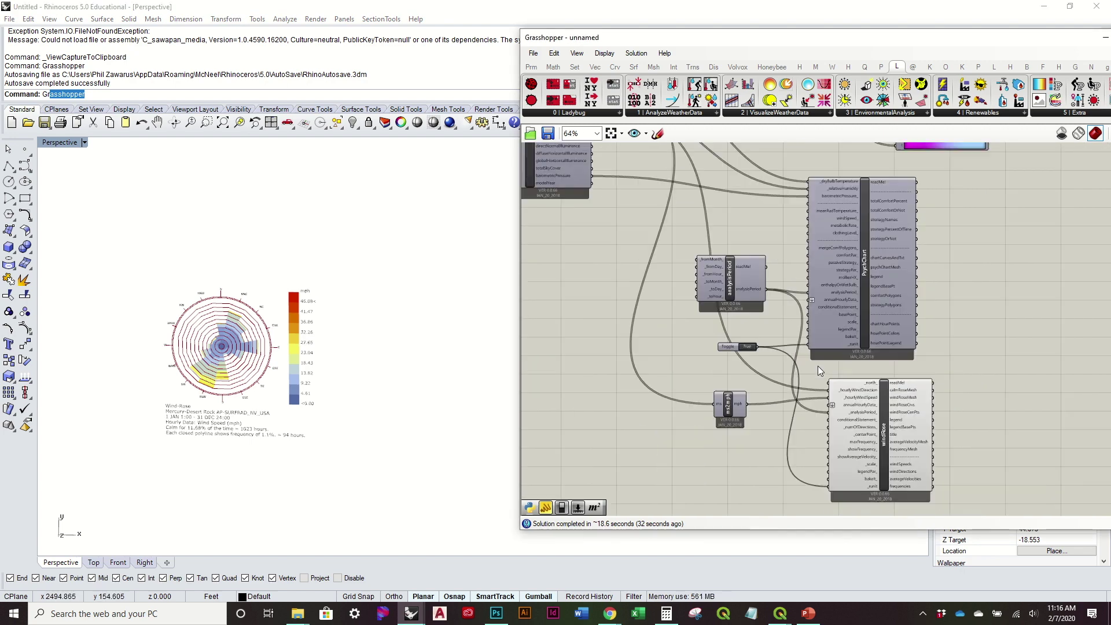
pyautogui.scroll(5, 724, 268)
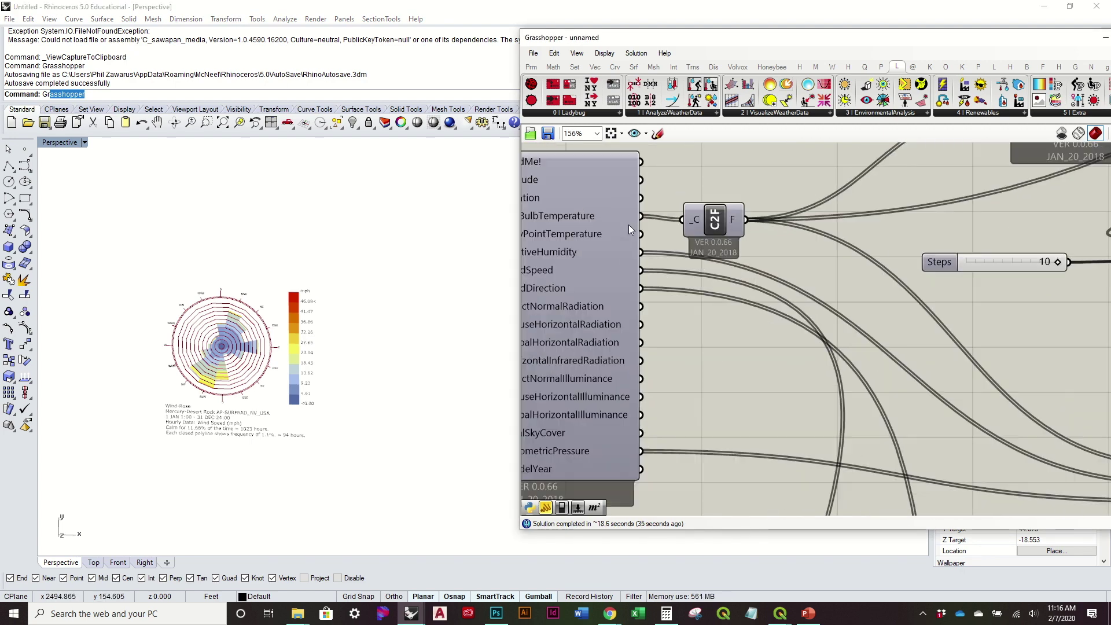
pyautogui.scroll(-2, 688, 221)
pyautogui.moveTo(658, 263); pyautogui.dragTo(980, 291)
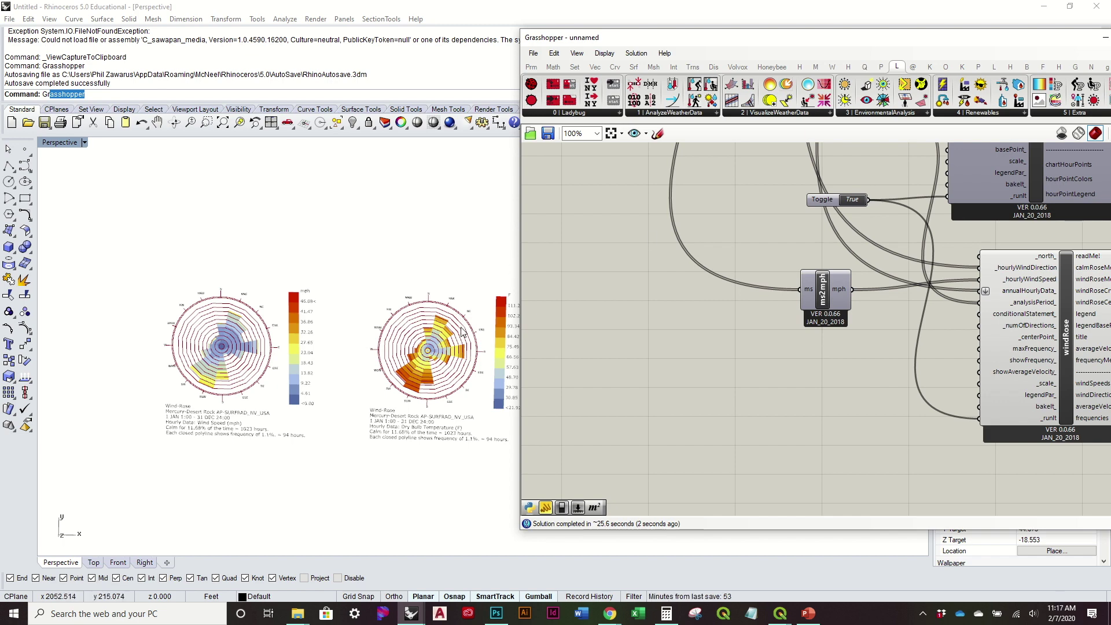
# Step: Compare the dry bulb temperature wind rose with the wind speed rose, examining the directions, colours and legends
pyautogui.keyDown('shift'); pyautogui.moveTo(443, 320); pyautogui.dragTo(366, 299, button='right'); pyautogui.keyUp('shift')
pyautogui.scroll(5, 366, 299)
pyautogui.scroll(-2, 301, 320)
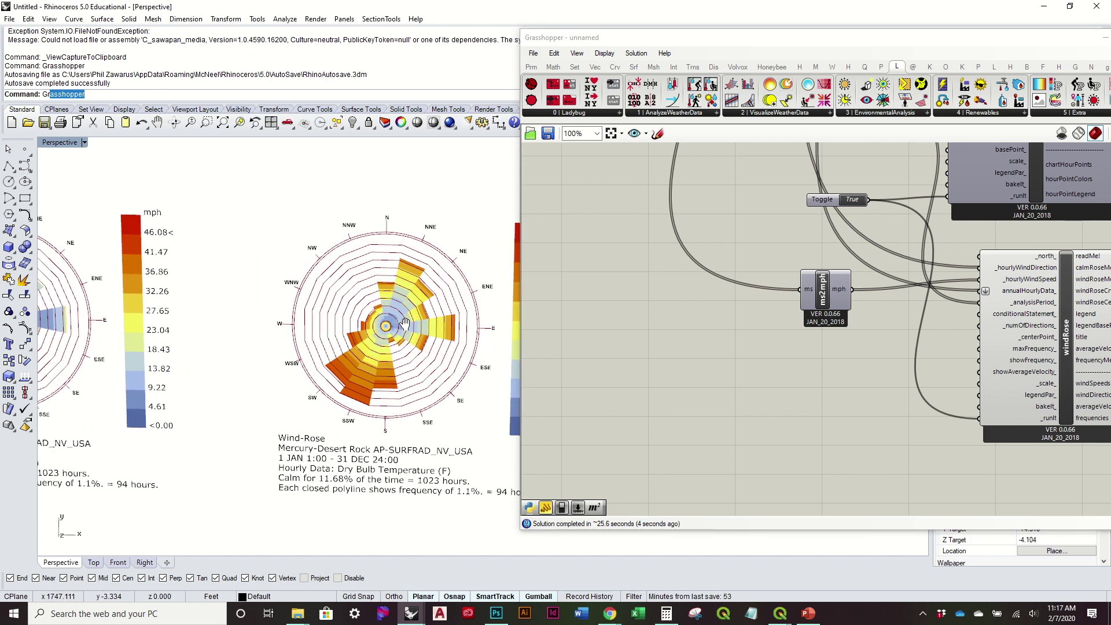
pyautogui.keyDown('shift'); pyautogui.moveTo(300, 320); pyautogui.dragTo(386, 258, button='right'); pyautogui.keyUp('shift')
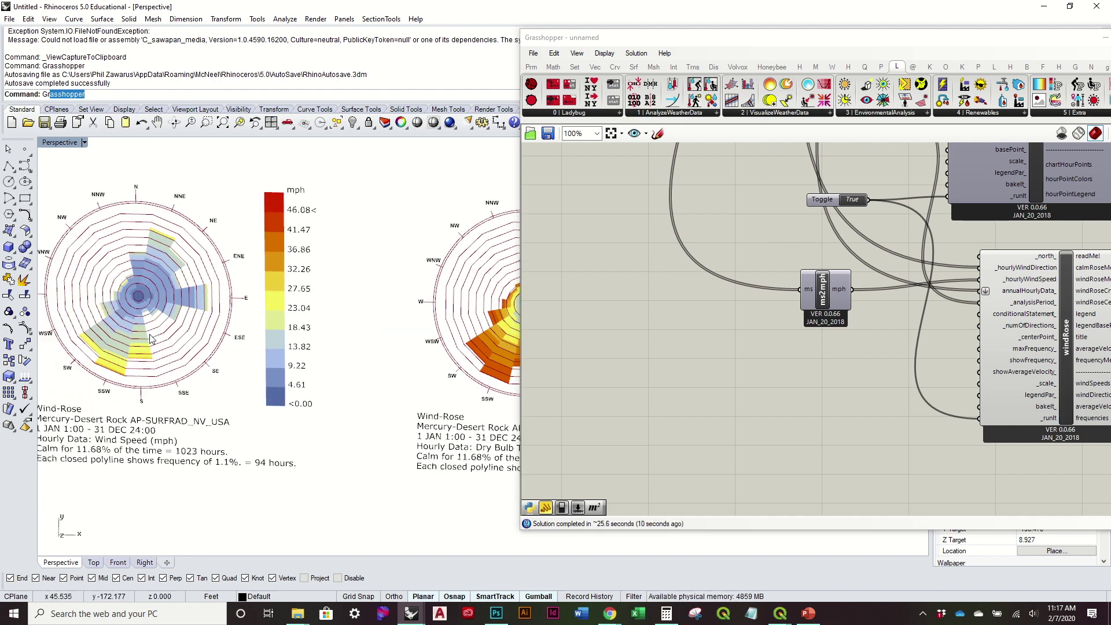
pyautogui.keyDown('shift'); pyautogui.moveTo(160, 328); pyautogui.dragTo(133, 350, button='right'); pyautogui.keyUp('shift')
pyautogui.keyDown('shift'); pyautogui.moveTo(272, 350); pyautogui.dragTo(144, 347, button='right'); pyautogui.keyUp('shift')
pyautogui.keyDown('shift'); pyautogui.moveTo(324, 347); pyautogui.dragTo(212, 345, button='right'); pyautogui.keyUp('shift')
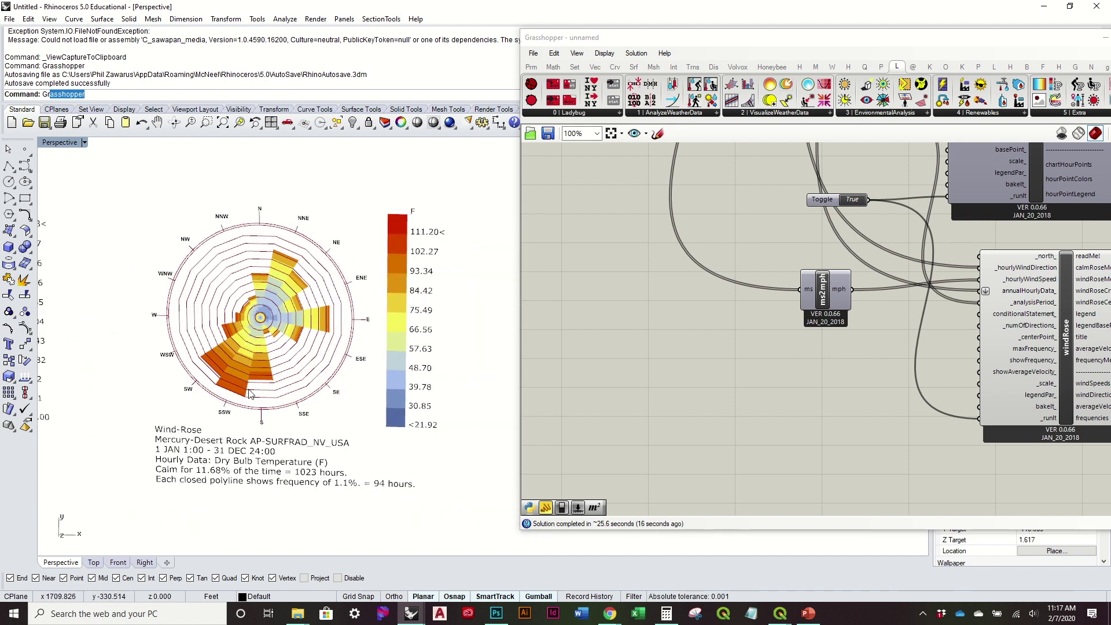
pyautogui.scroll(2, 249, 394)
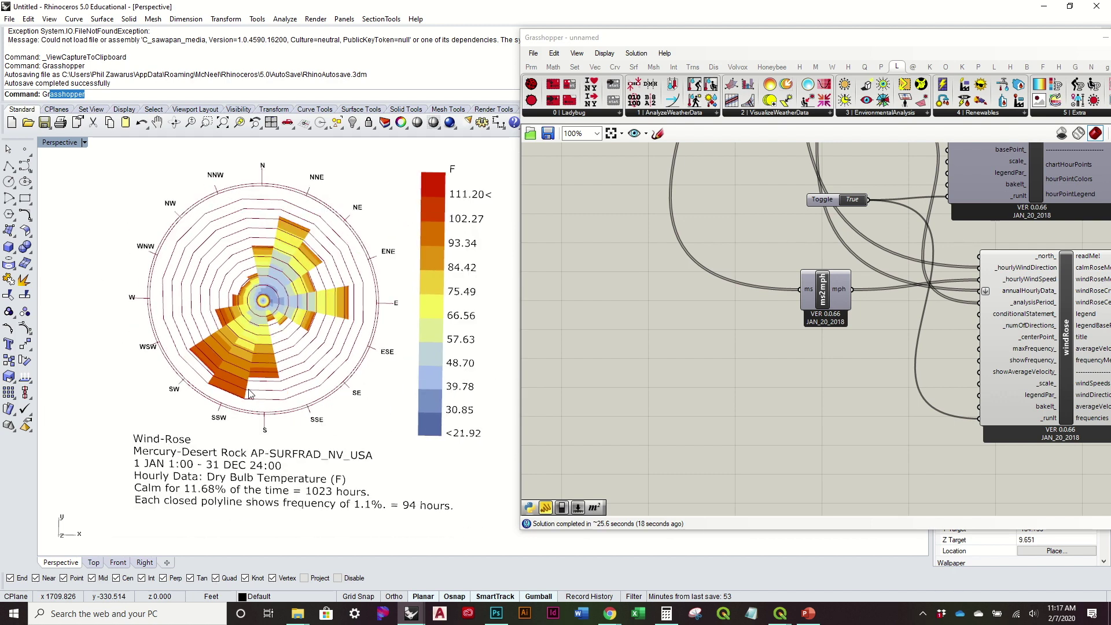
pyautogui.scroll(-1, 347, 359)
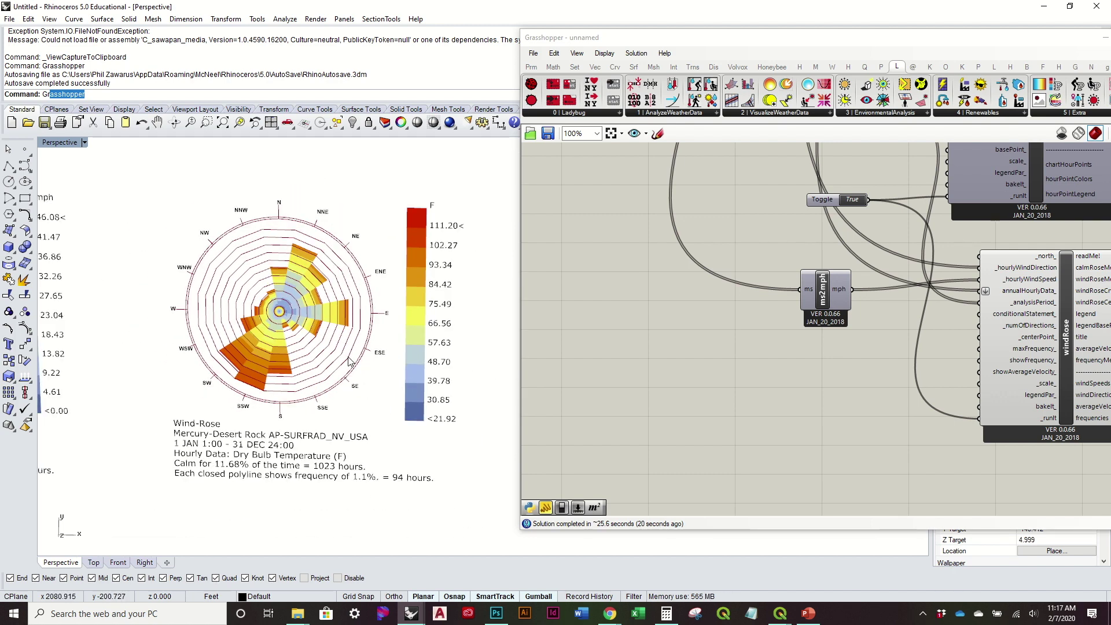
# Step: Reposition the ms2mph component slightly closer to the windRose component's inputs
pyautogui.click(876, 377)
pyautogui.moveTo(876, 377); pyautogui.dragTo(757, 378, button='right')
pyautogui.moveTo(692, 288); pyautogui.dragTo(714, 274)
pyautogui.click(738, 379)
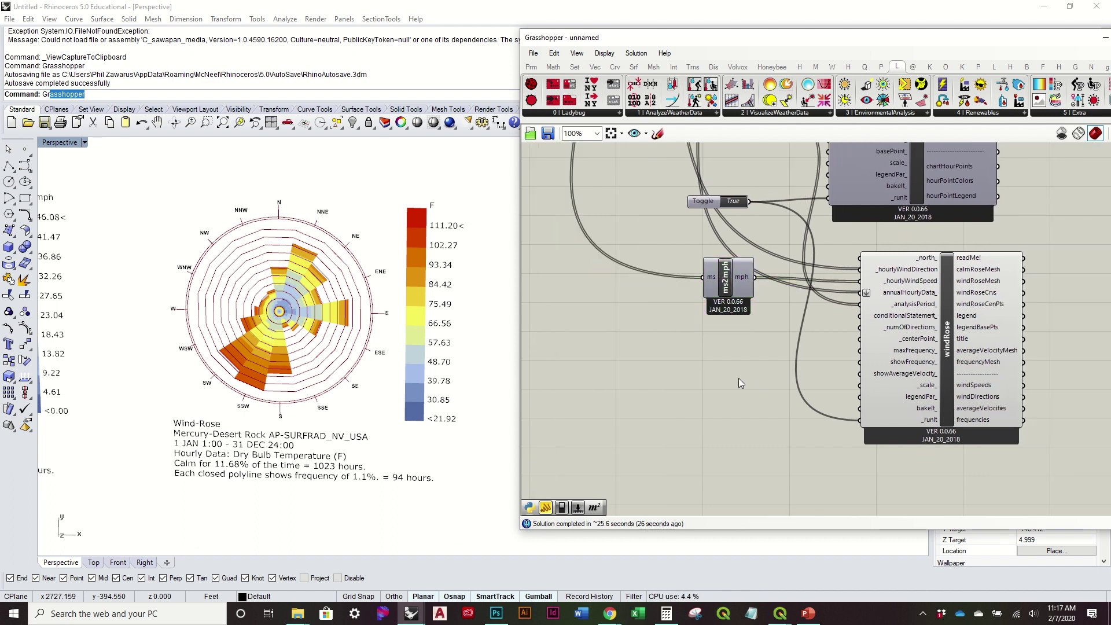
# Step: Read the descriptions of the windRose component's conditionalStatement_ and _analysisPeriod_ inputs
pyautogui.moveTo(738, 377); pyautogui.dragTo(762, 411, button='right')
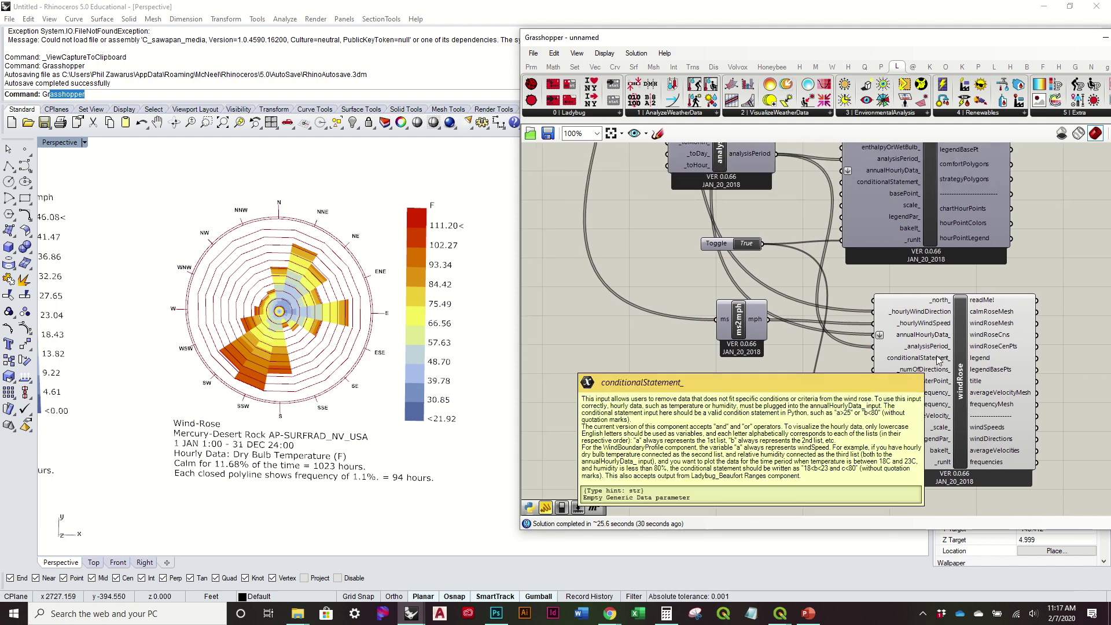
pyautogui.scroll(3, 938, 355)
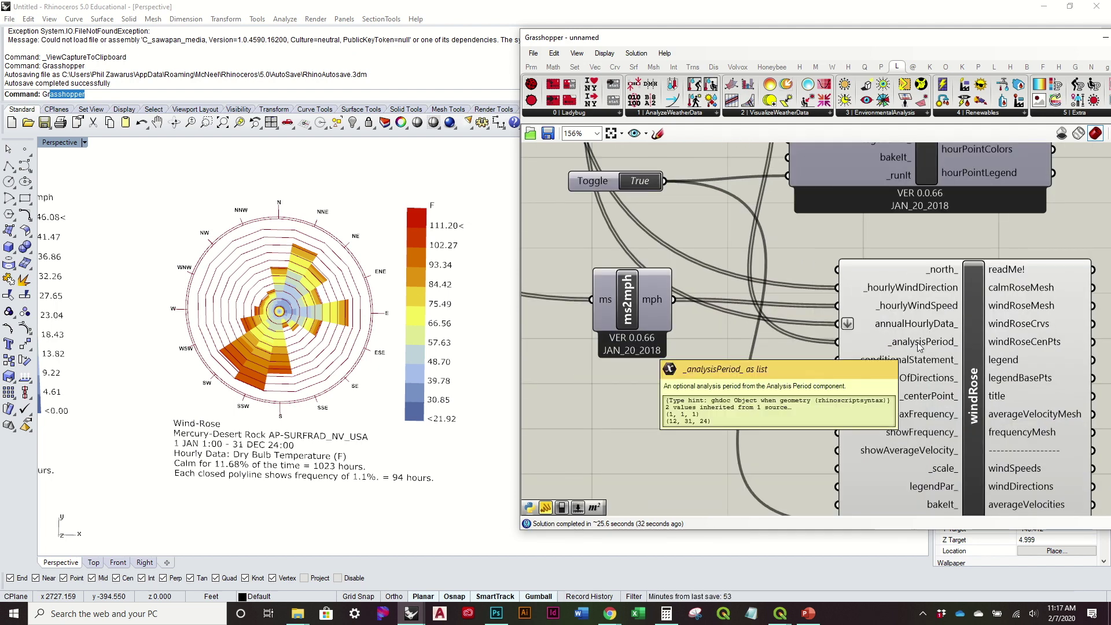
pyautogui.moveTo(893, 345)
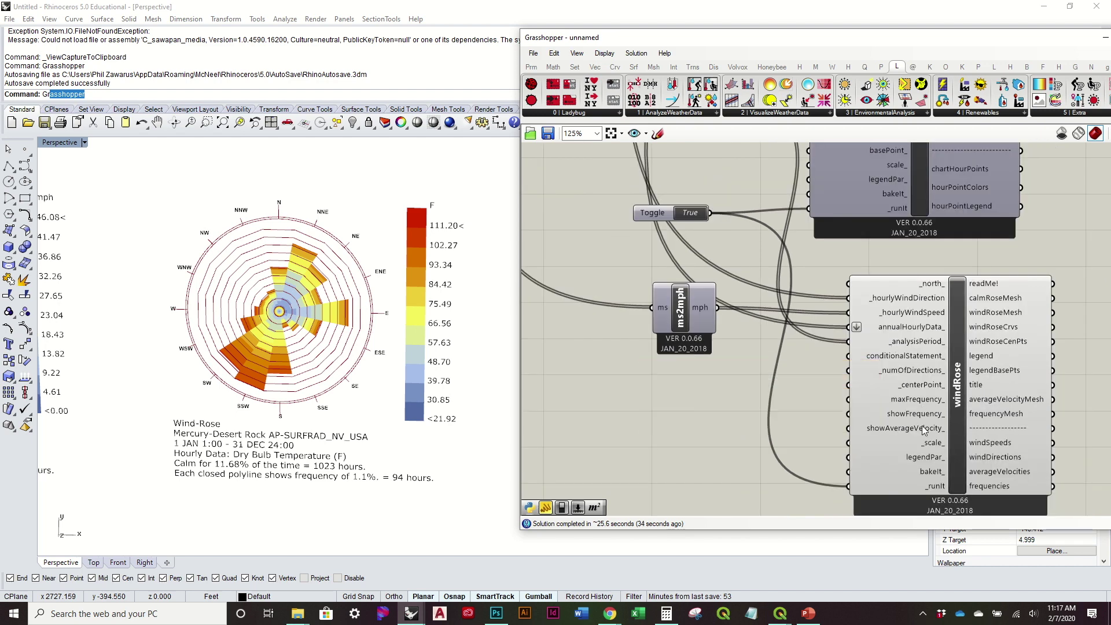
pyautogui.scroll(-2, 862, 347)
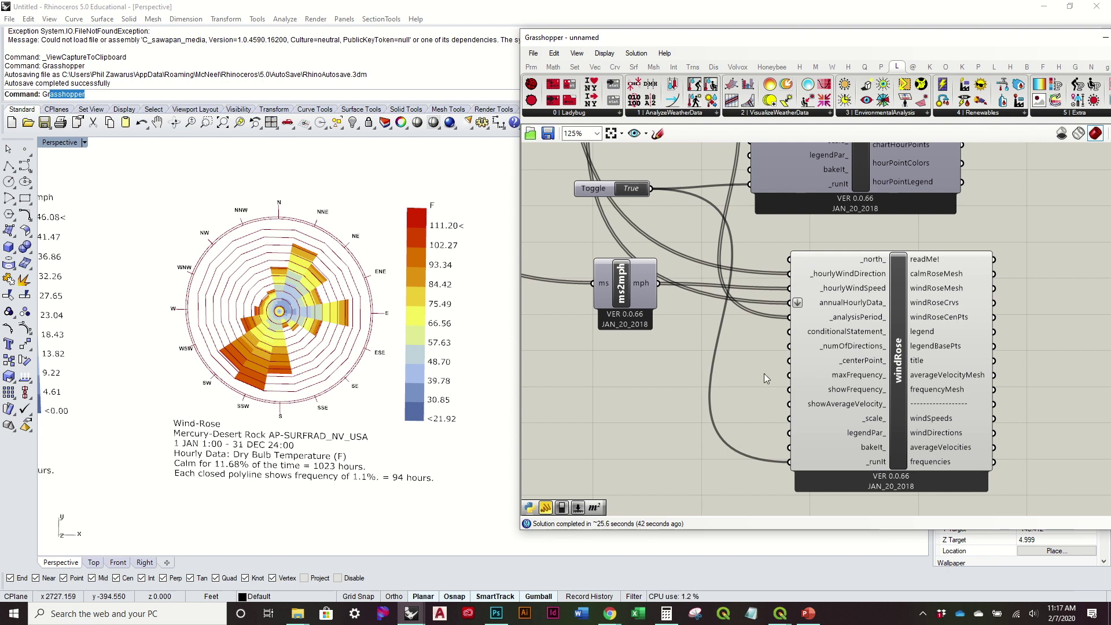
pyautogui.moveTo(842, 328)
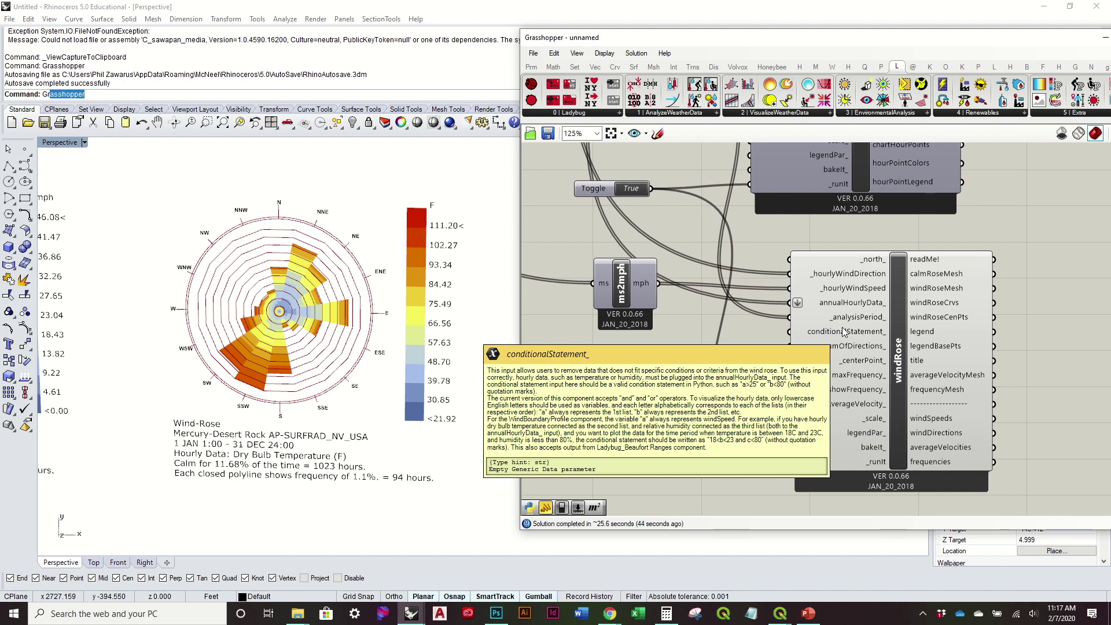
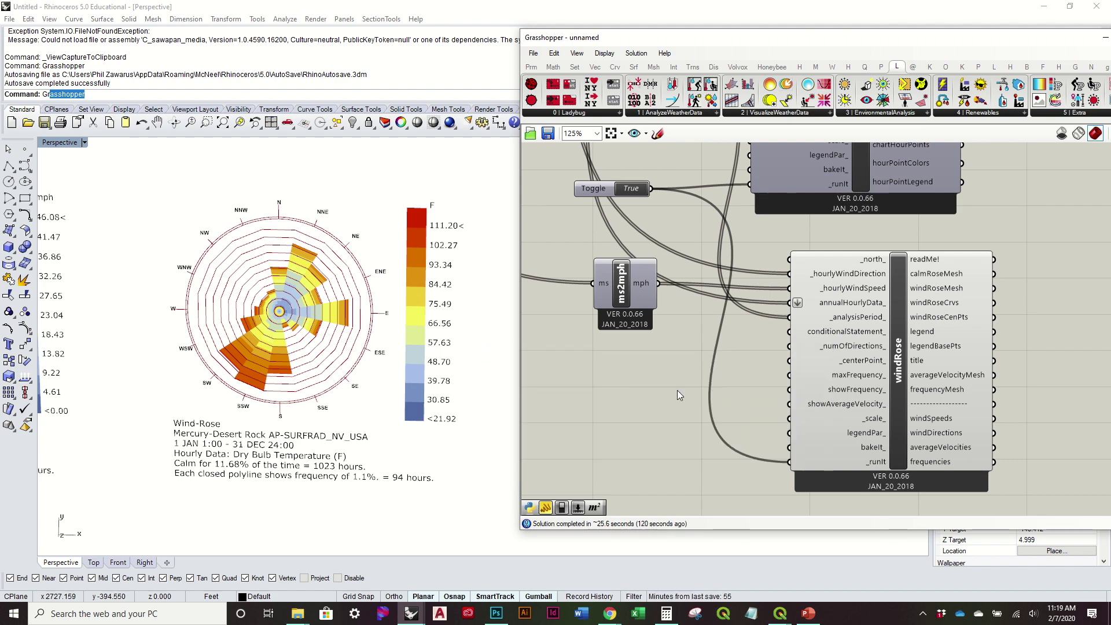
# Step: Create a panel containing a>85 below ms2mph and connect it to the windRose component's conditionalStatement_ input
pyautogui.doubleClick(668, 394)
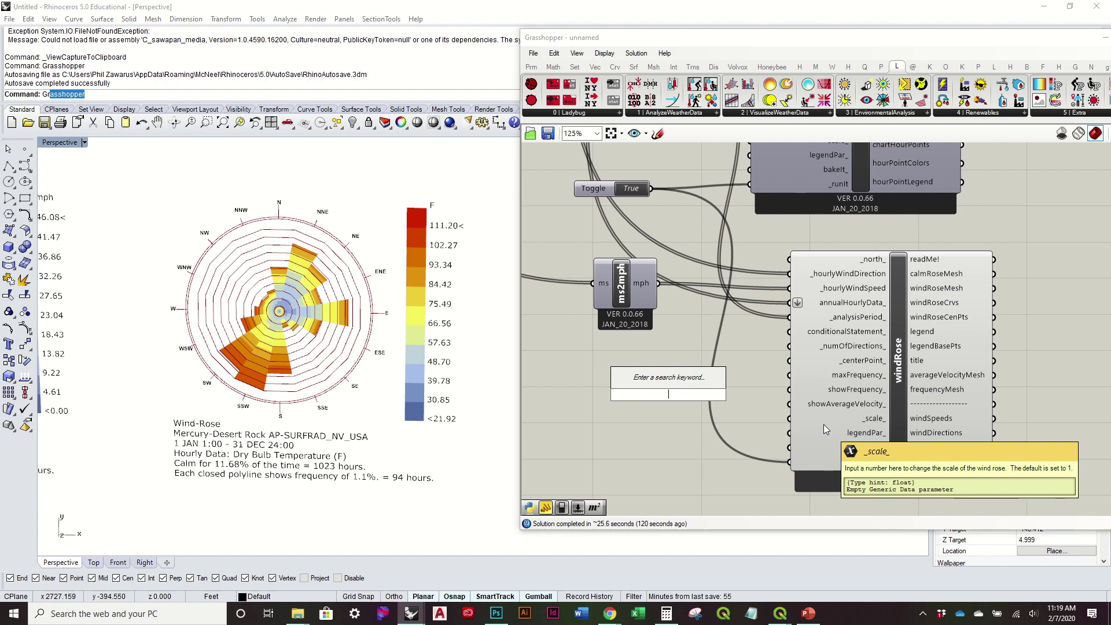
pyautogui.write('"a')
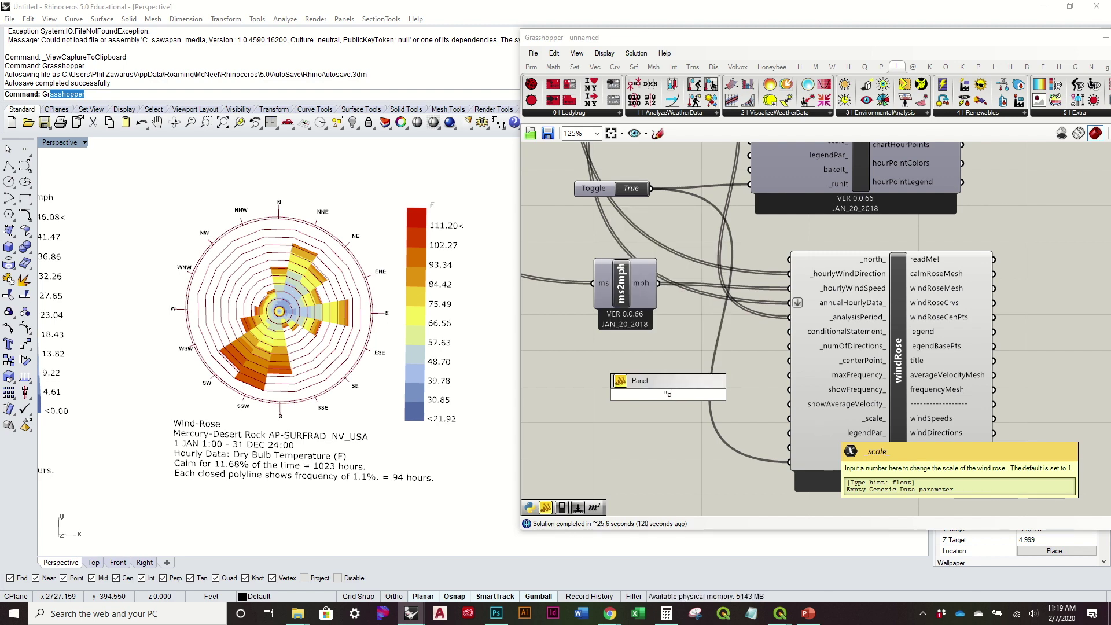
pyautogui.write('>')
pyautogui.write('75')
pyautogui.press('BackSpace')
pyautogui.press('BackSpace')
pyautogui.write('85')
pyautogui.click(823, 424)
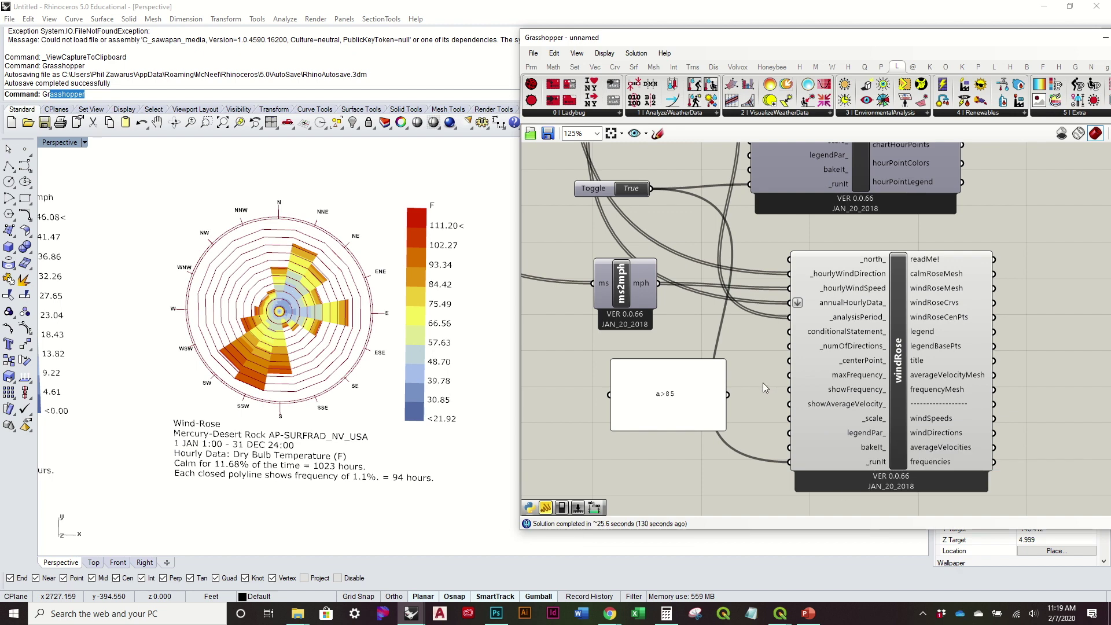
pyautogui.moveTo(728, 394); pyautogui.dragTo(791, 332)
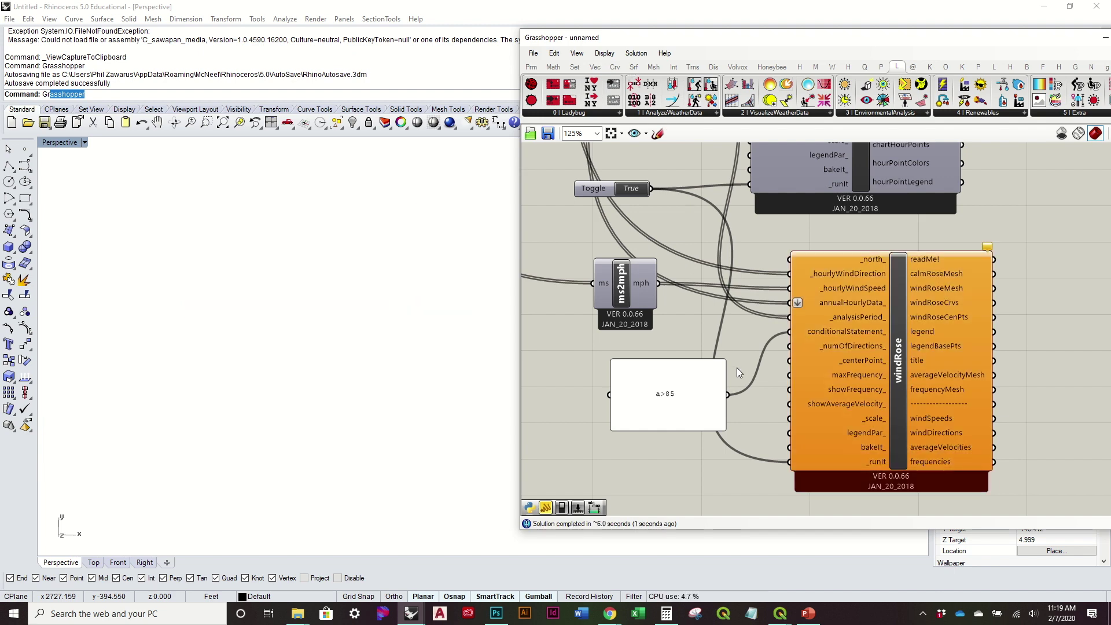
# Step: Change the panel's conditional statement to b>85 and inspect the filtered dry bulb temperature wind rose in the viewport
pyautogui.doubleClick(677, 393)
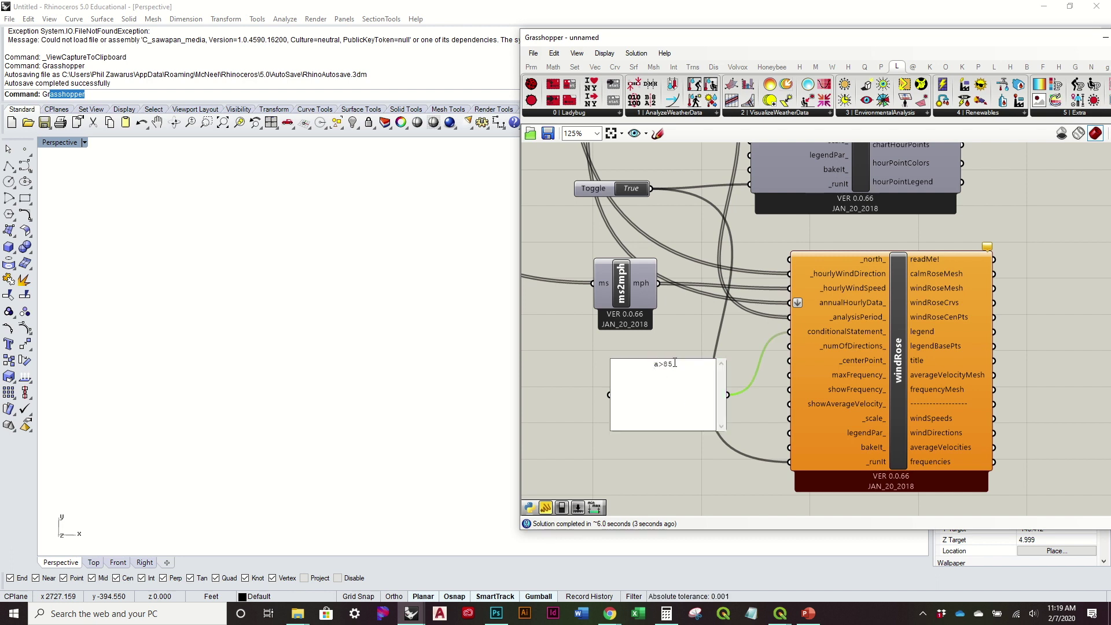
pyautogui.click(657, 363)
pyautogui.press('BackSpace')
pyautogui.write('b')
pyautogui.click(724, 340)
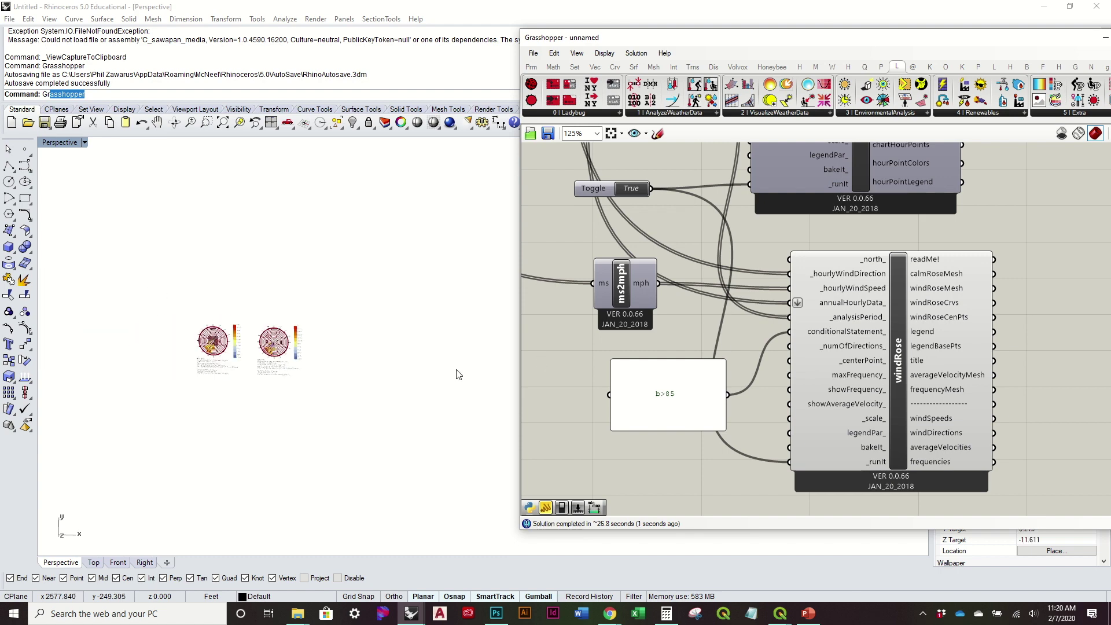
pyautogui.scroll(6, 347, 359)
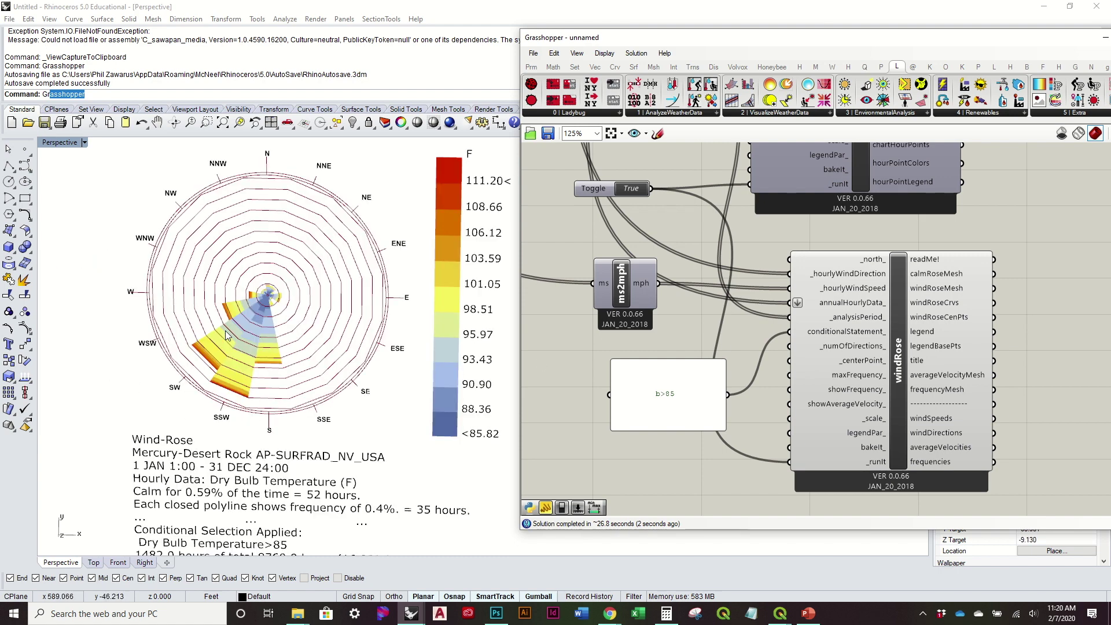
# Step: Move the conditional statement panel slightly so it sits closer beneath the ms2mph component
pyautogui.scroll(-5, 360, 332)
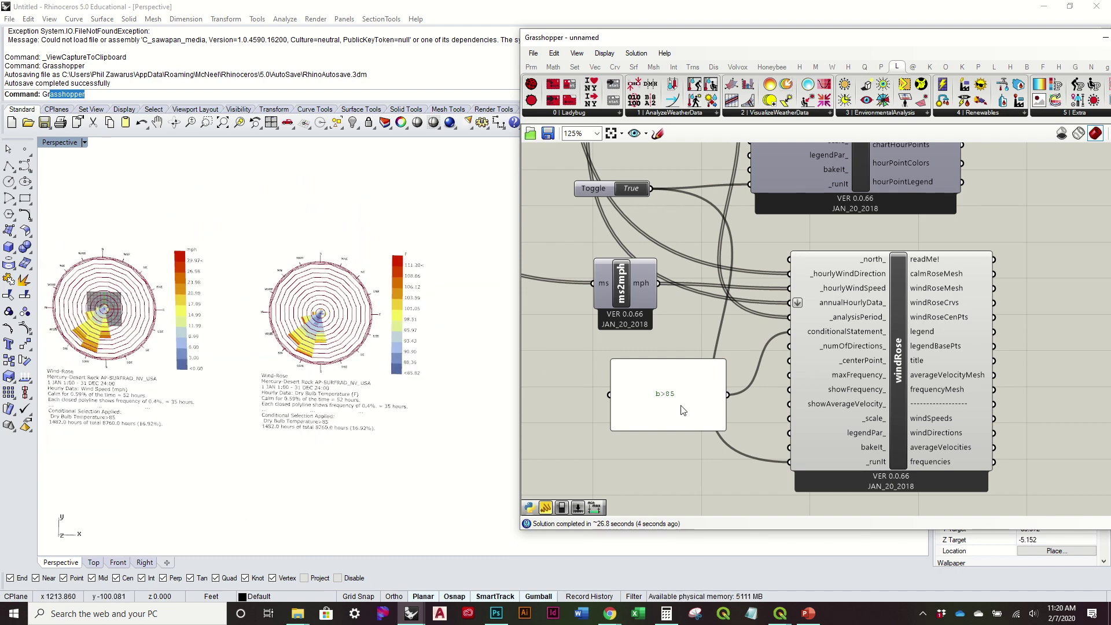
pyautogui.moveTo(680, 405); pyautogui.dragTo(658, 391)
pyautogui.moveTo(635, 417); pyautogui.dragTo(772, 418, button='right')
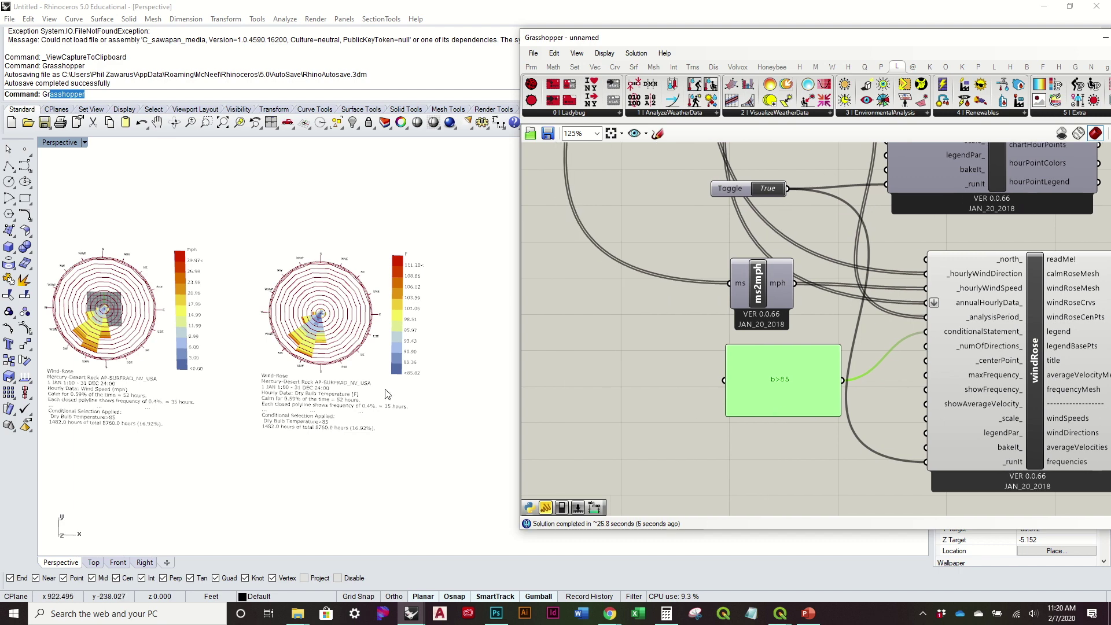
# Step: Compare the wind speed and dry bulb temperature wind roses filtered above 85 °F, including their legends and prevailing directions
pyautogui.scroll(-2, 331, 331)
pyautogui.scroll(5, 329, 332)
pyautogui.scroll(-2, 326, 332)
pyautogui.scroll(4, 81, 292)
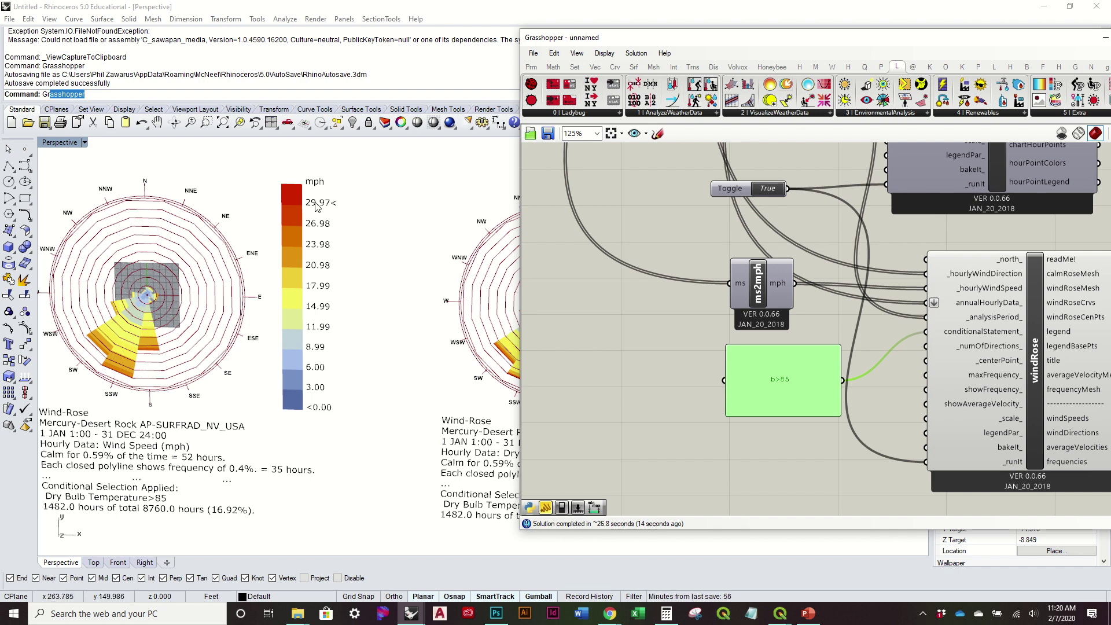
pyautogui.scroll(-3, 315, 207)
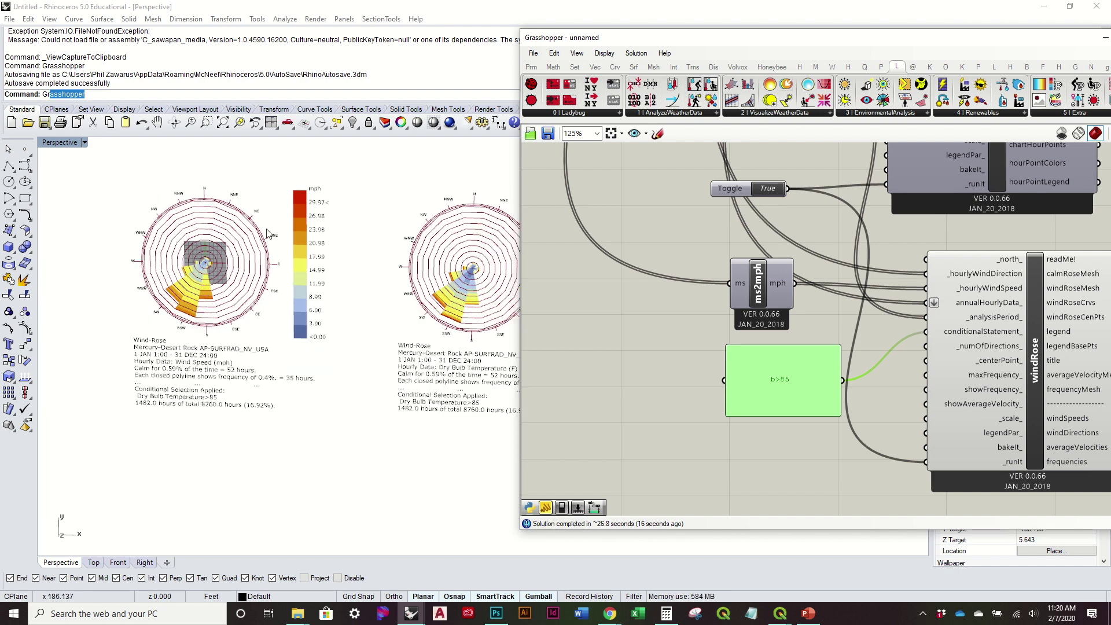
pyautogui.scroll(4, 152, 332)
pyautogui.scroll(-3, 152, 332)
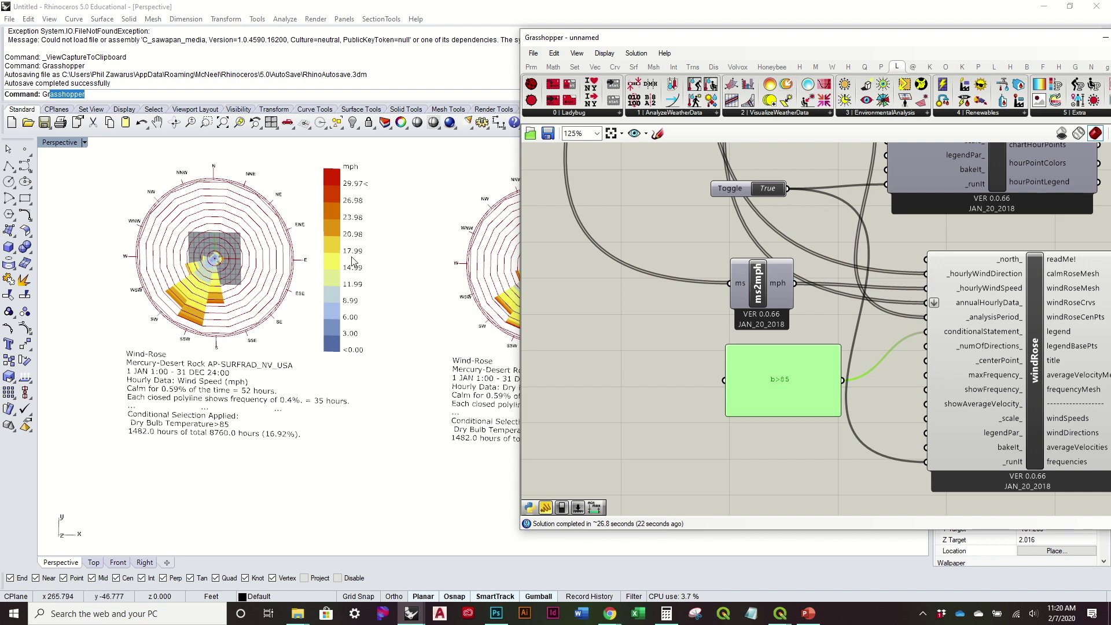
pyautogui.scroll(-3, 121, 254)
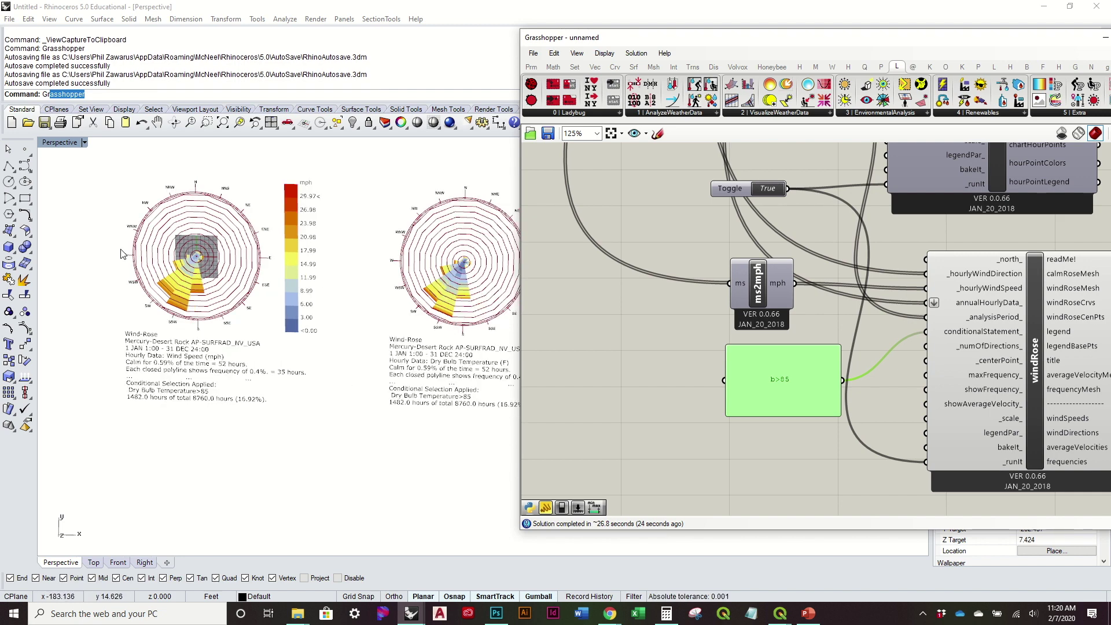
pyautogui.scroll(3, 369, 233)
pyautogui.scroll(1, 315, 237)
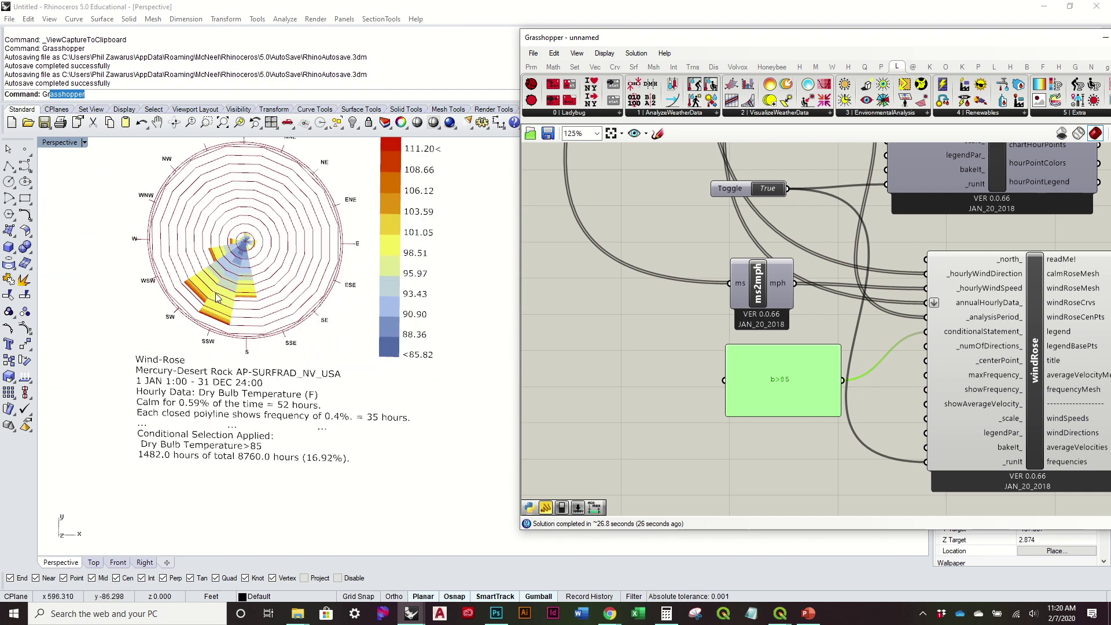
pyautogui.scroll(-3, 347, 324)
# Step: Change the windRose component's conditional statement panel to b<65
pyautogui.click(693, 346)
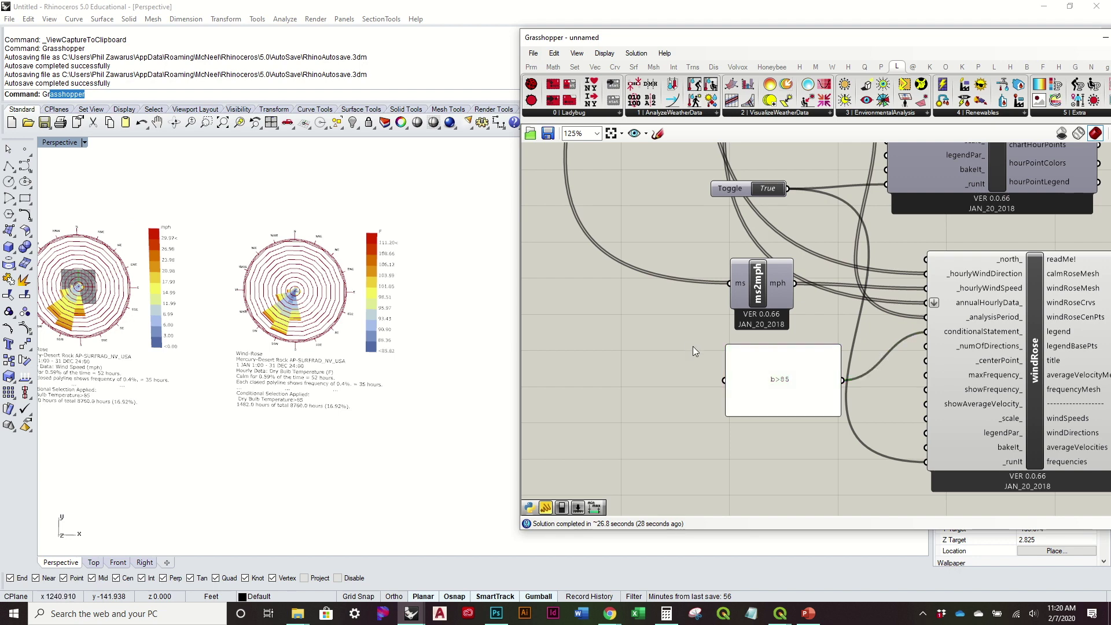
pyautogui.moveTo(762, 359); pyautogui.dragTo(693, 356, button='right')
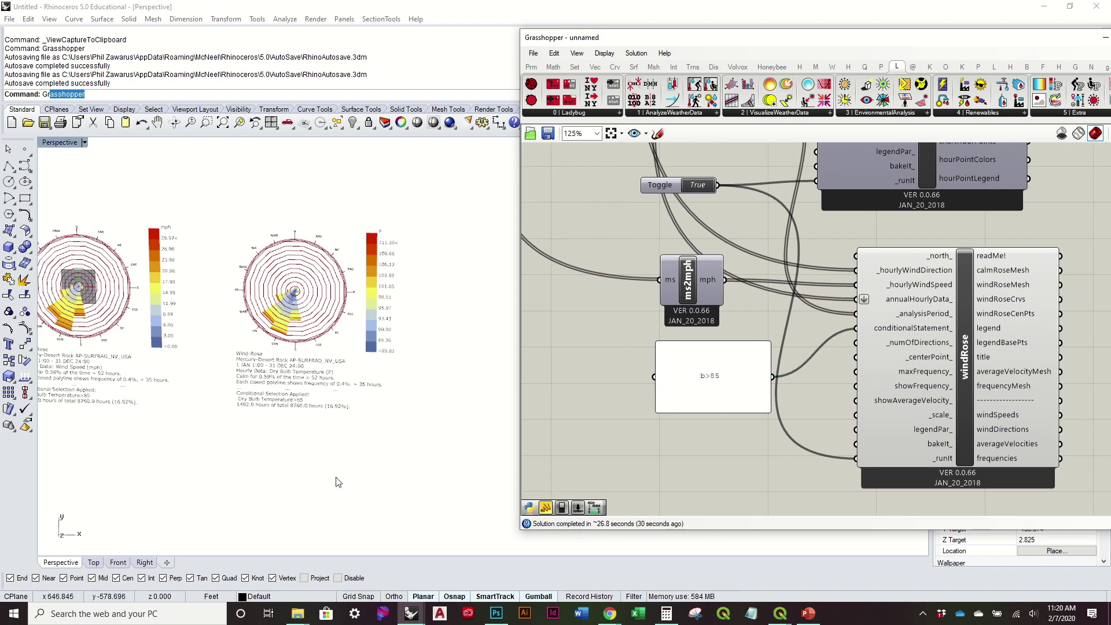
pyautogui.scroll(5, 707, 390)
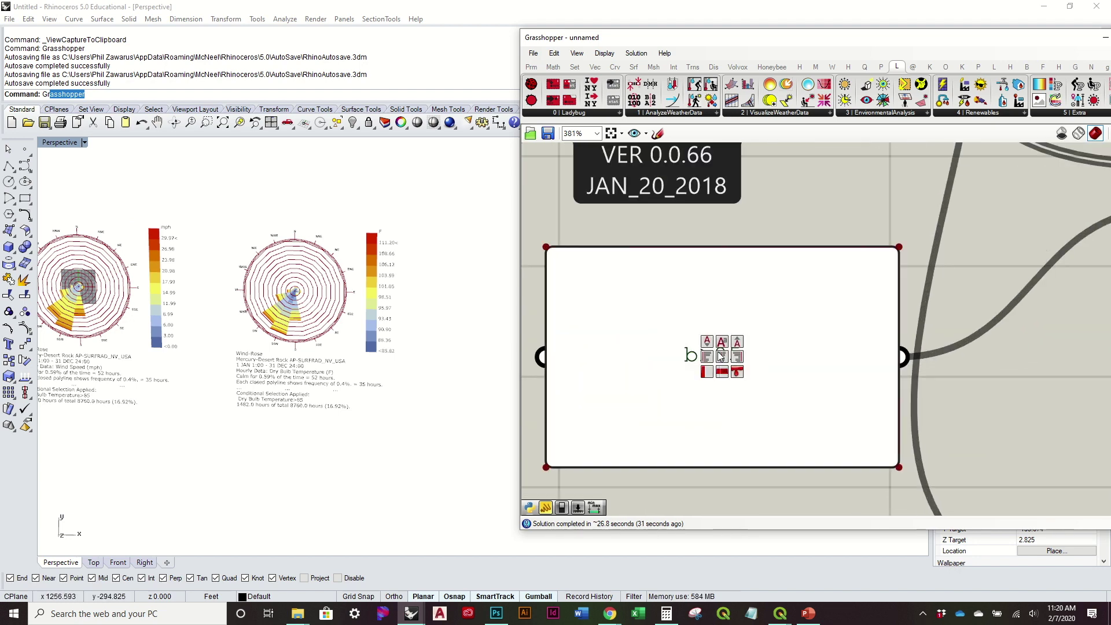
pyautogui.click(625, 356)
pyautogui.doubleClick(624, 357)
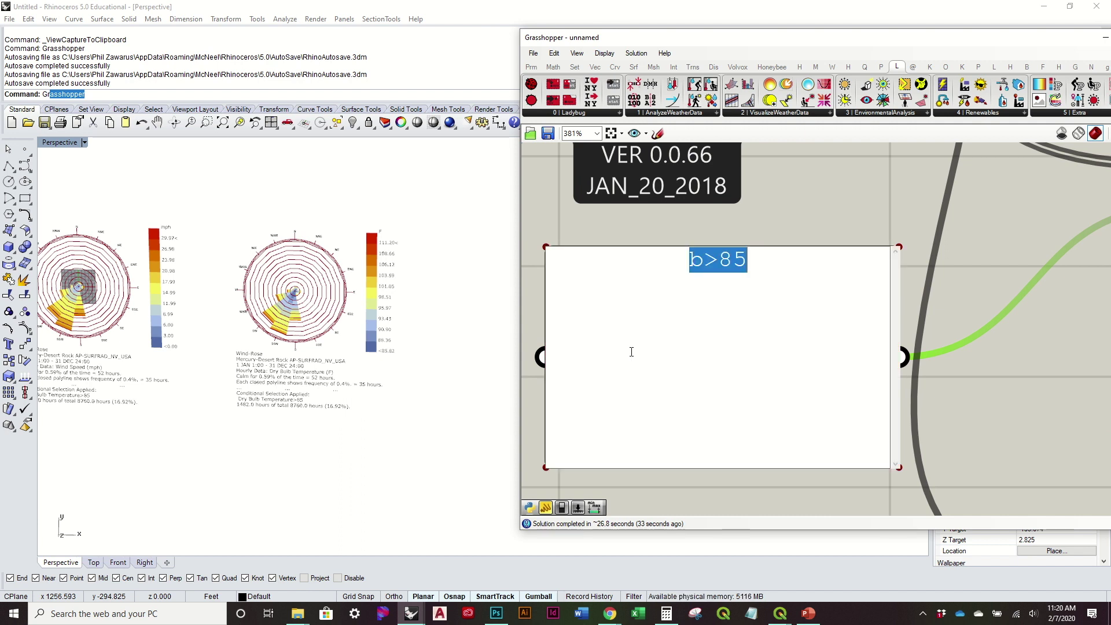
pyautogui.click(725, 271)
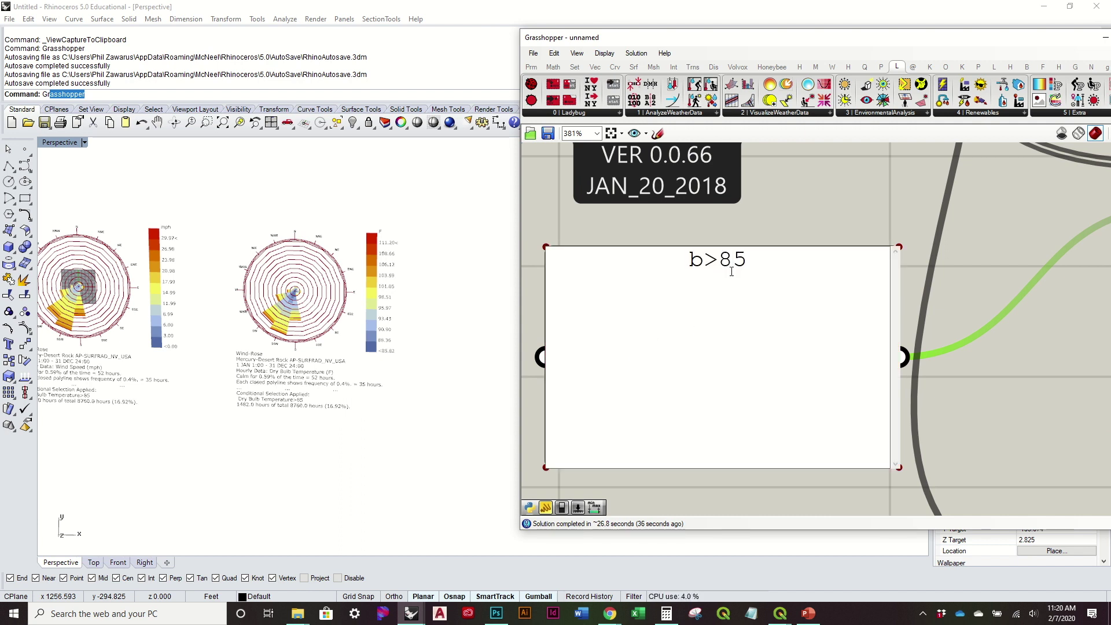
pyautogui.doubleClick(710, 261)
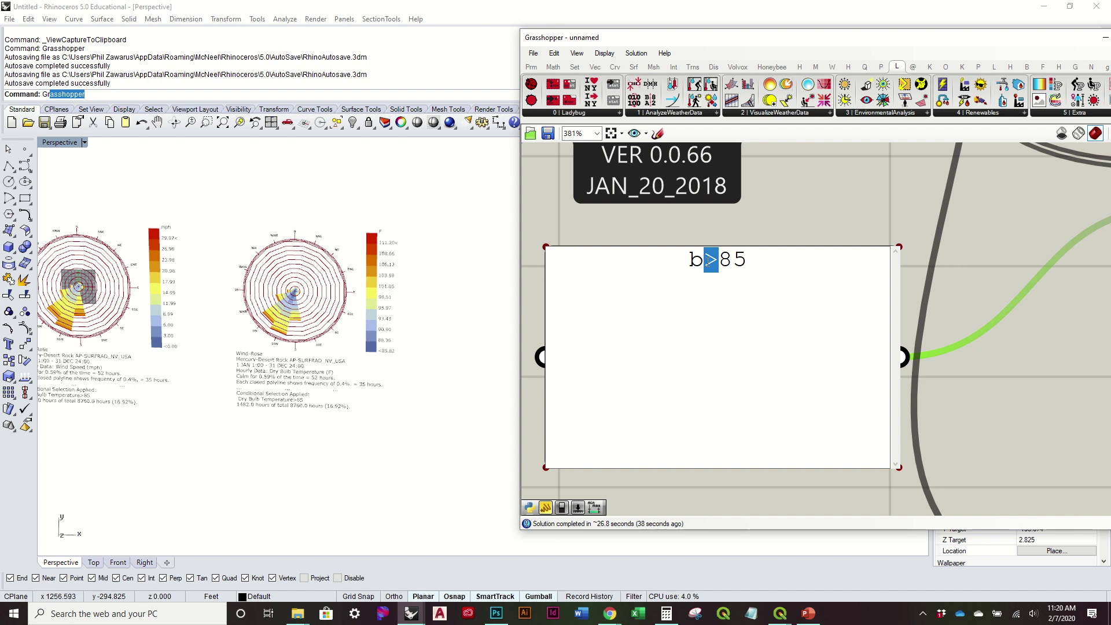
pyautogui.write('<')
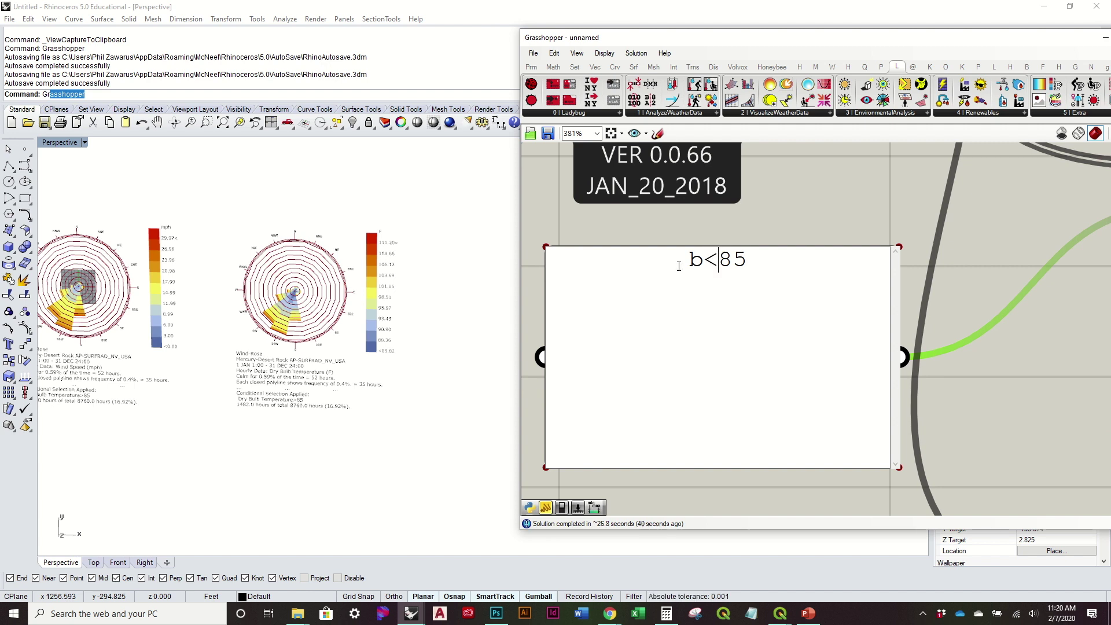
pyautogui.moveTo(749, 262); pyautogui.dragTo(719, 264)
pyautogui.write('65')
pyautogui.click(820, 173)
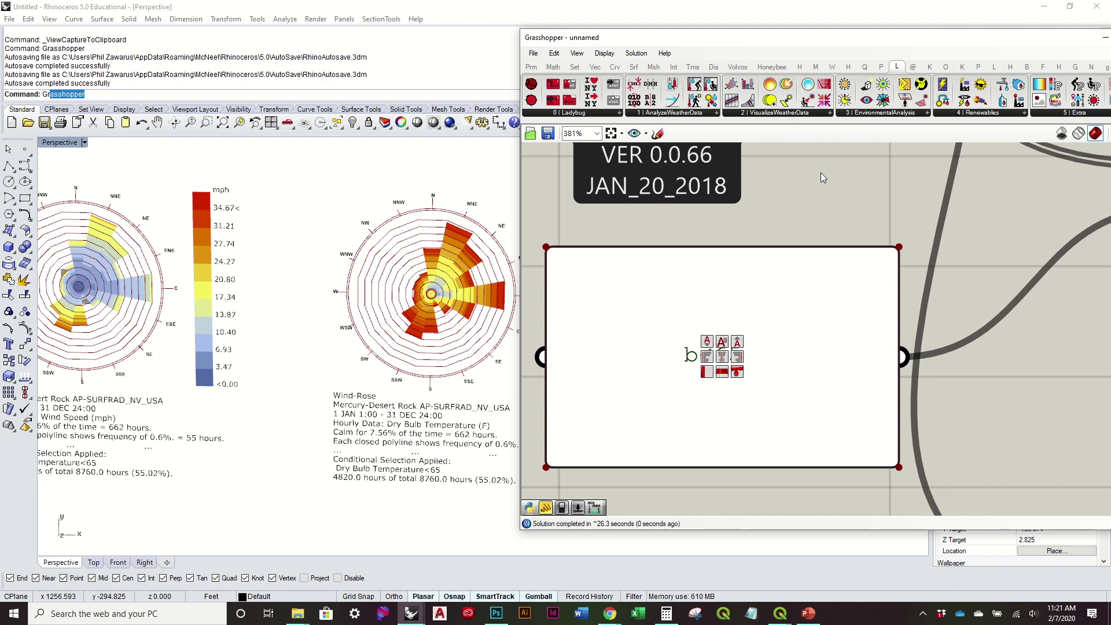
# Step: Examine the wind speed and dry bulb temperature wind roses filtered below 65 °F, including directions and legend ranges
pyautogui.scroll(-3, 164, 230)
pyautogui.scroll(3, 165, 229)
pyautogui.scroll(-2, 164, 230)
pyautogui.scroll(4, 165, 230)
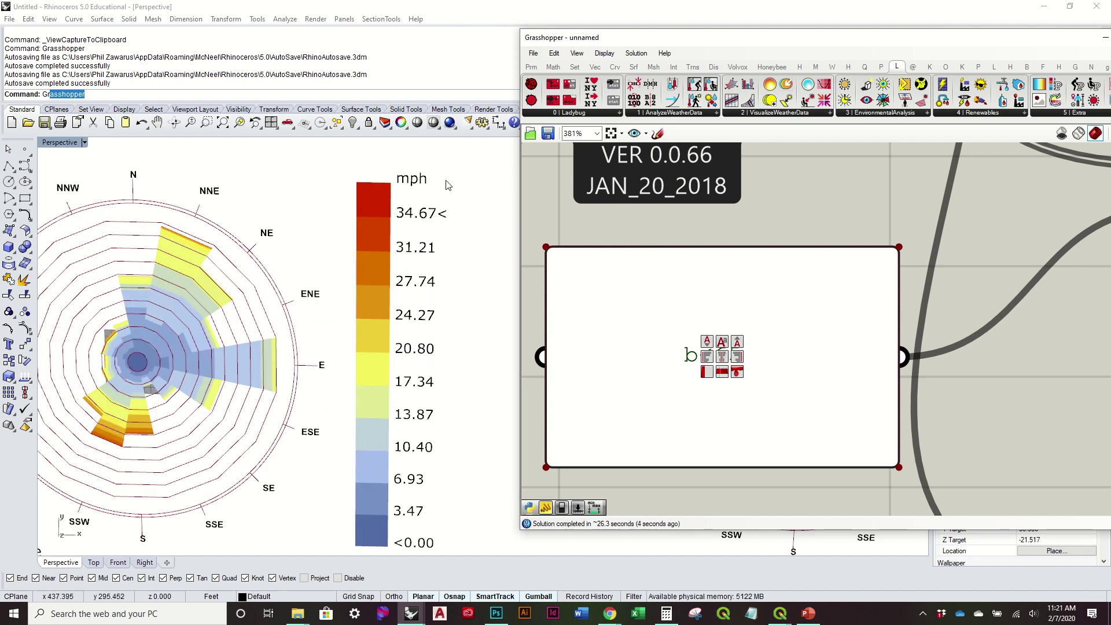
pyautogui.scroll(-4, 172, 222)
pyautogui.scroll(3, 311, 235)
pyautogui.scroll(-2, 310, 234)
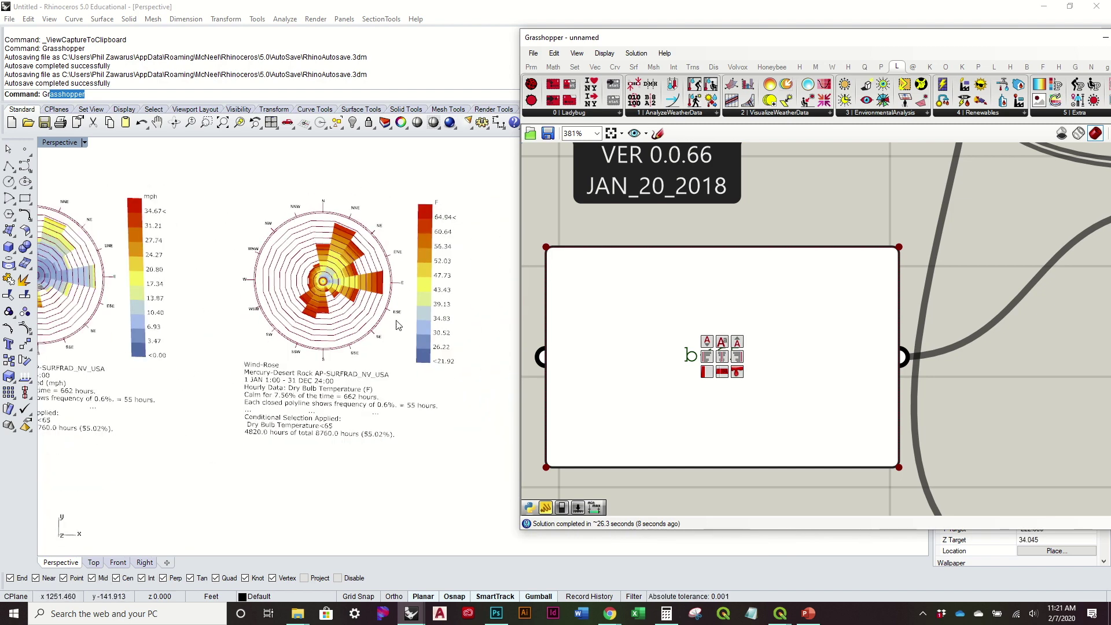
pyautogui.scroll(2, 454, 244)
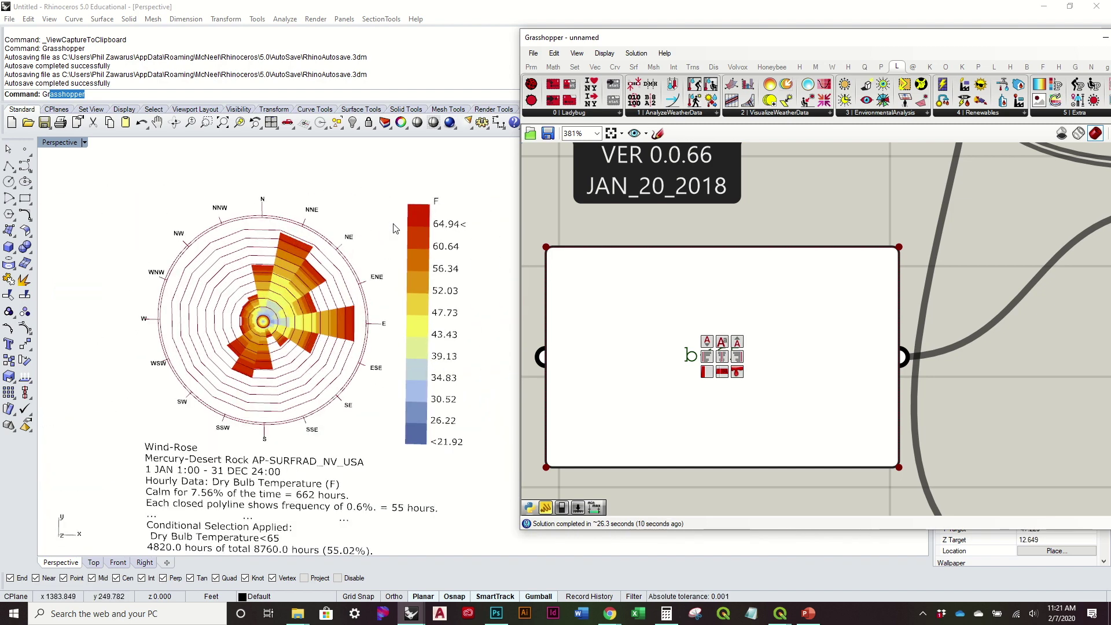
pyautogui.scroll(-2, 383, 234)
pyautogui.scroll(-2, 383, 234)
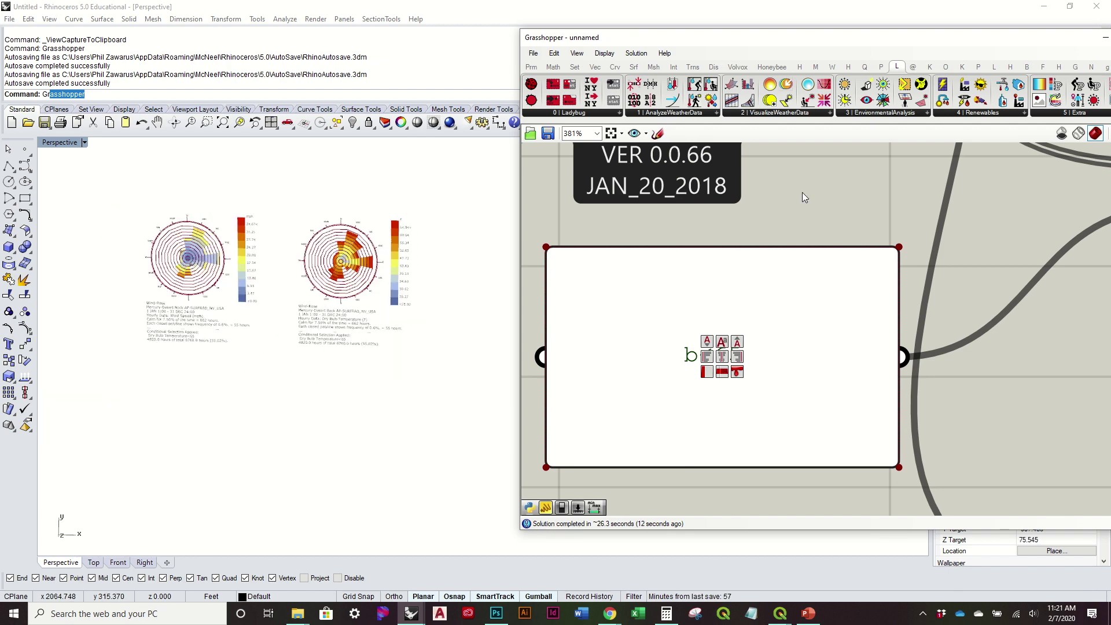
# Step: Review the layout of the whole definition, from the weather data components to the charts and wind rose
pyautogui.scroll(-5, 802, 192)
pyautogui.scroll(-3, 674, 335)
pyautogui.moveTo(725, 286); pyautogui.dragTo(714, 339, button='right')
pyautogui.scroll(-2, 403, 286)
pyautogui.scroll(3, 403, 286)
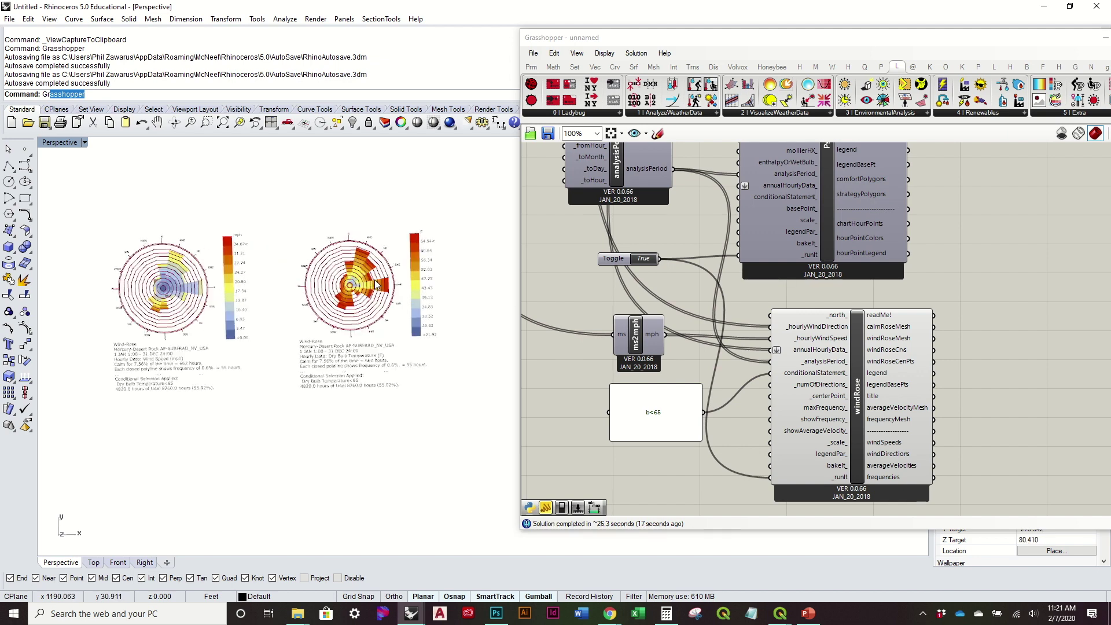
pyautogui.scroll(-7, 977, 323)
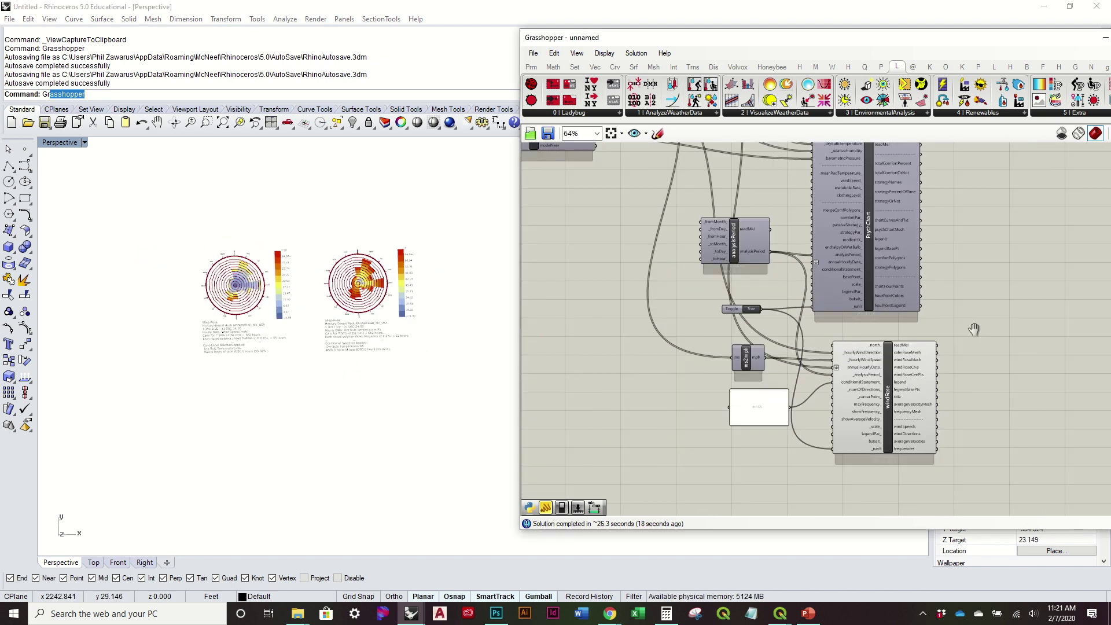
pyautogui.scroll(4, 919, 415)
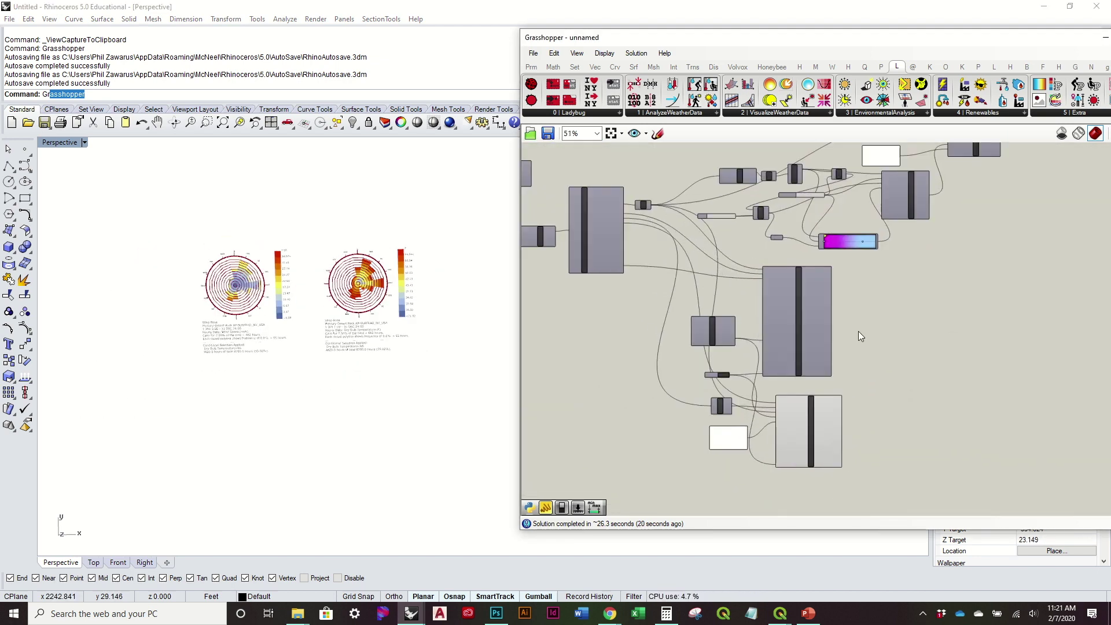
pyautogui.scroll(-4, 867, 333)
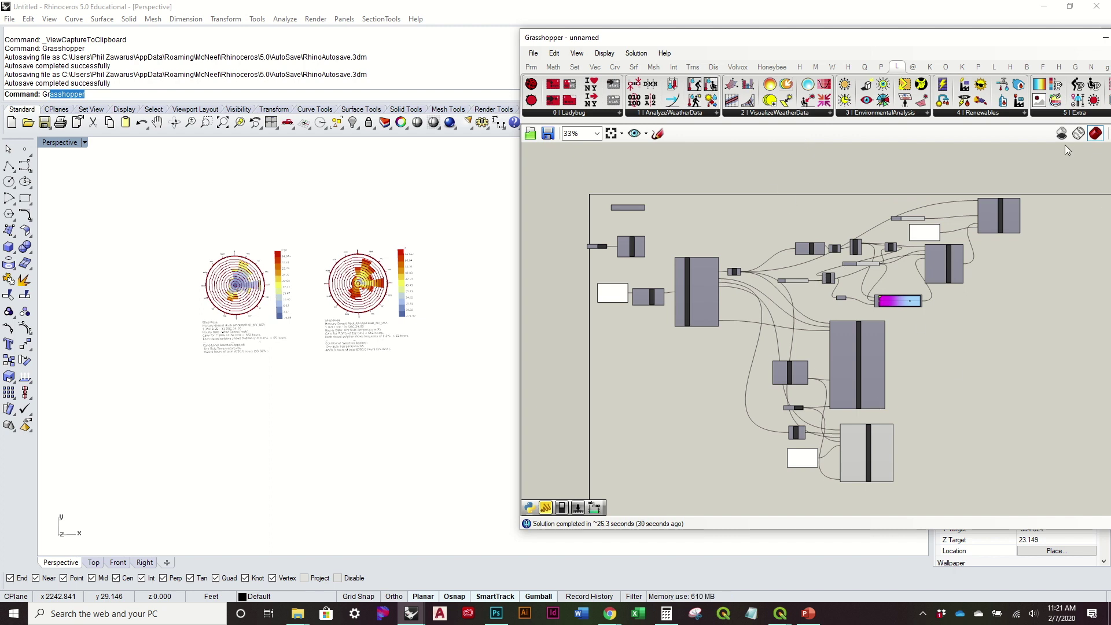
pyautogui.moveTo(967, 372); pyautogui.dragTo(915, 349, button='right')
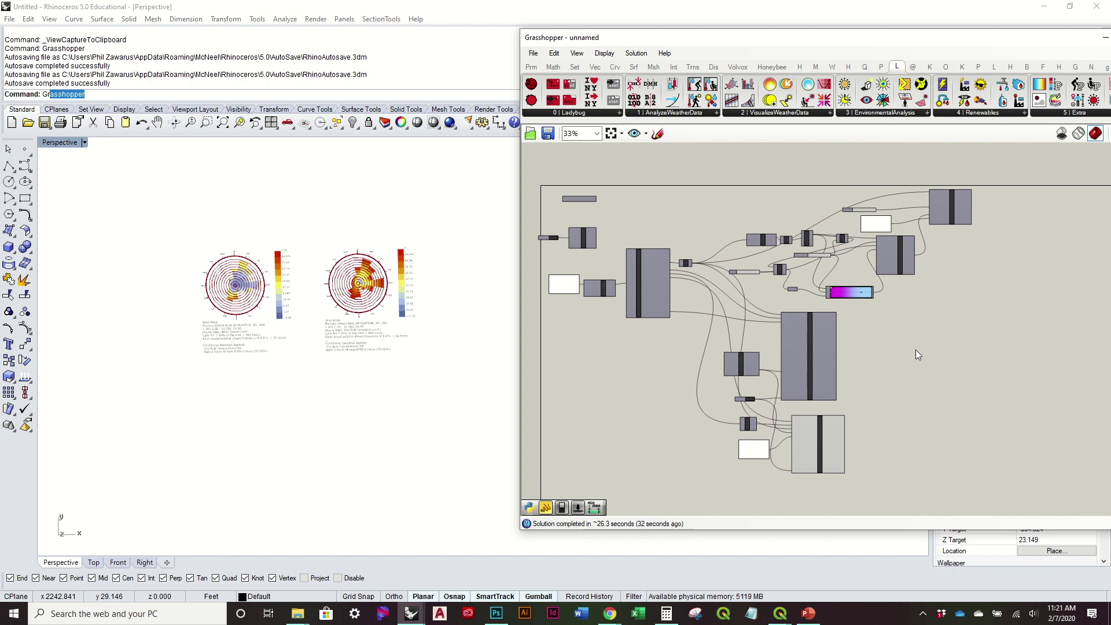